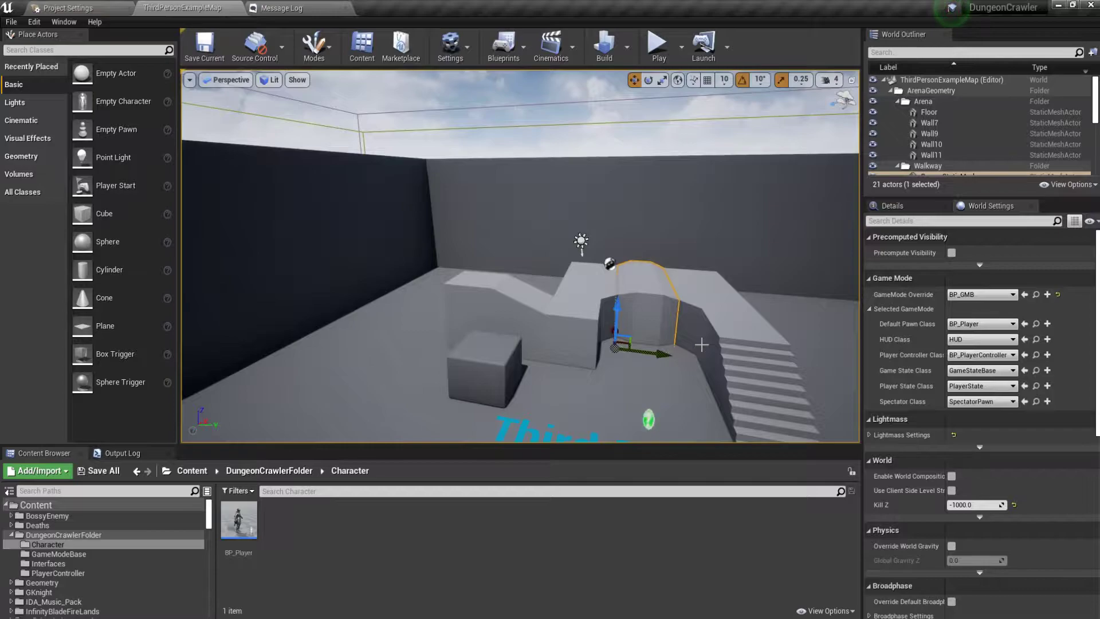
Play-test the level, moving the knight character backward and forward to check its posture, and end the session
{"action": "left_click", "coordinate": [659, 49]}
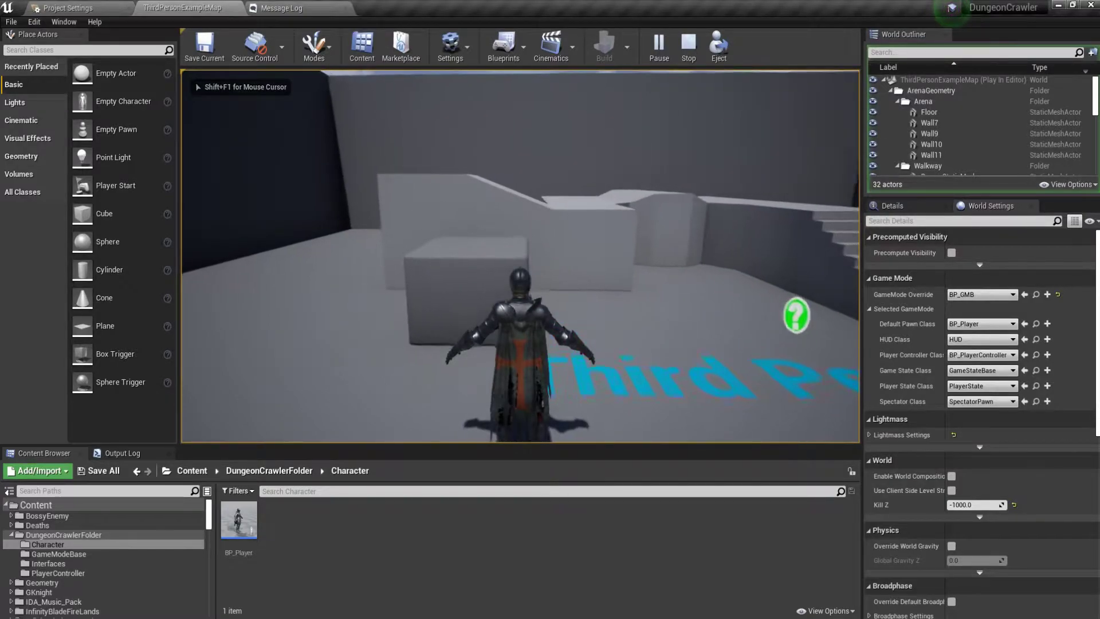
{"action": "key", "text": "s"}
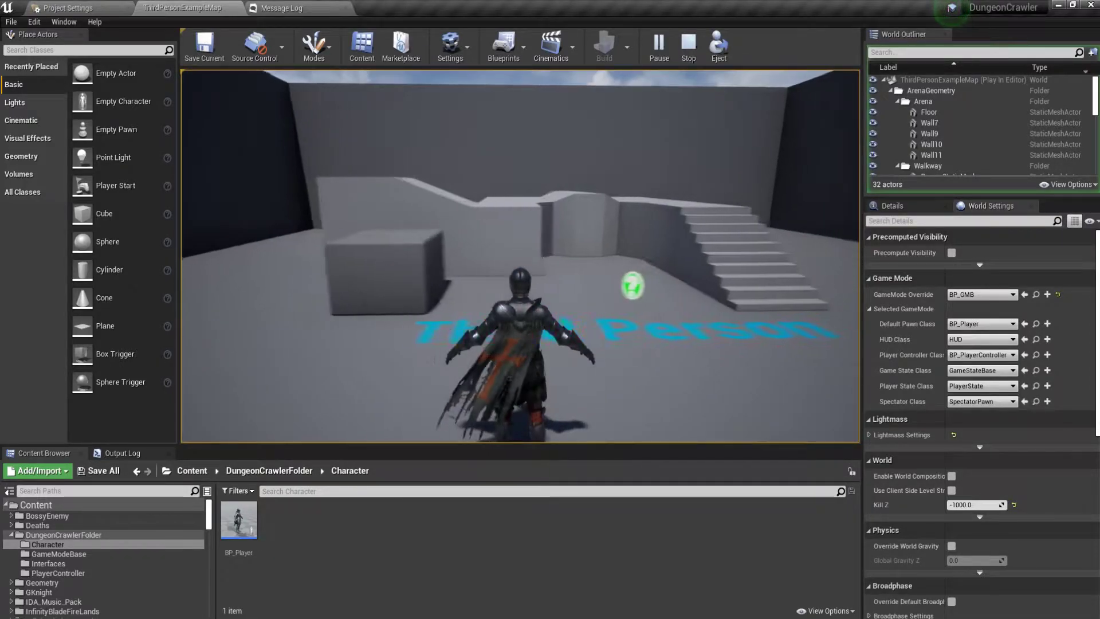
{"action": "key", "text": "w"}
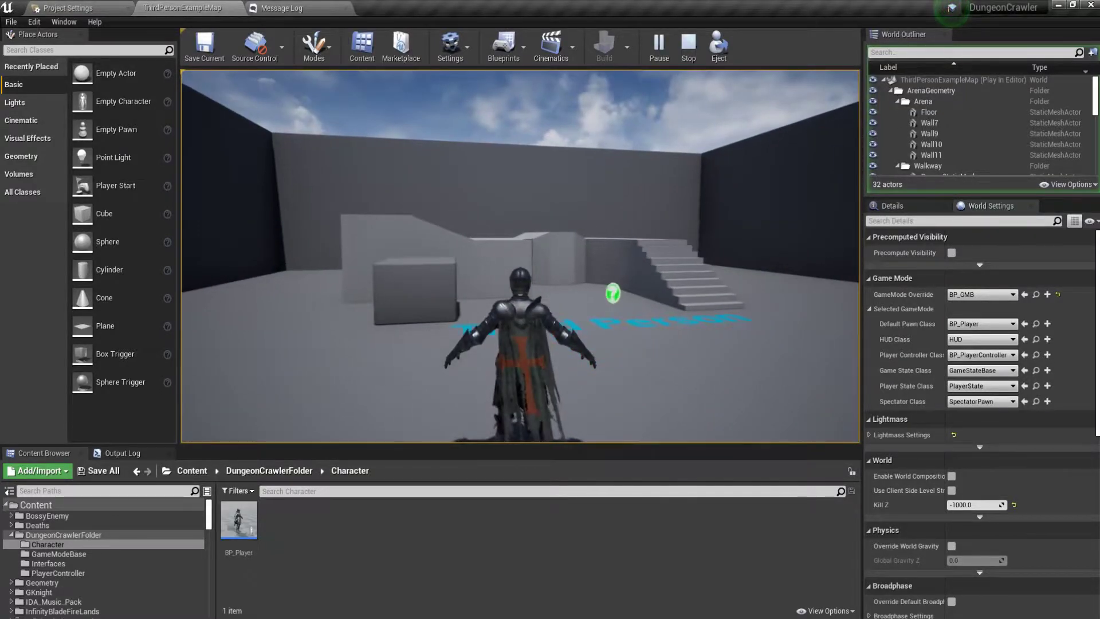
{"action": "key", "text": "Escape"}
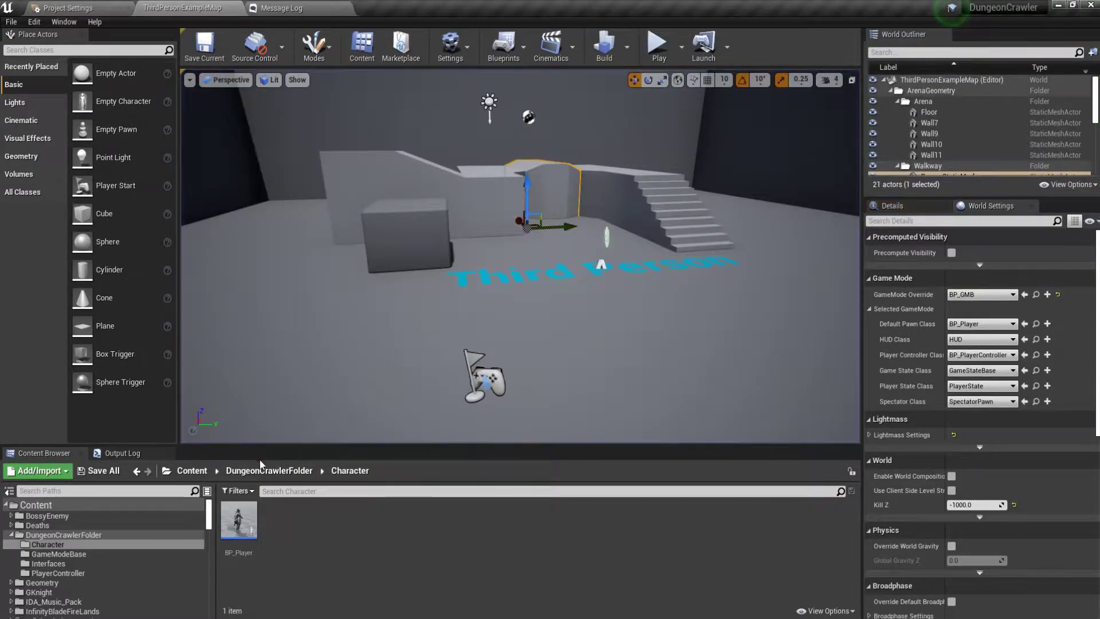
Open SK_GothicKnight_Skeleton from Content/GKnight/Meshes and dock its editor alongside the other main window editors
{"action": "left_click", "coordinate": [261, 467]}
{"action": "left_click", "coordinate": [197, 474]}
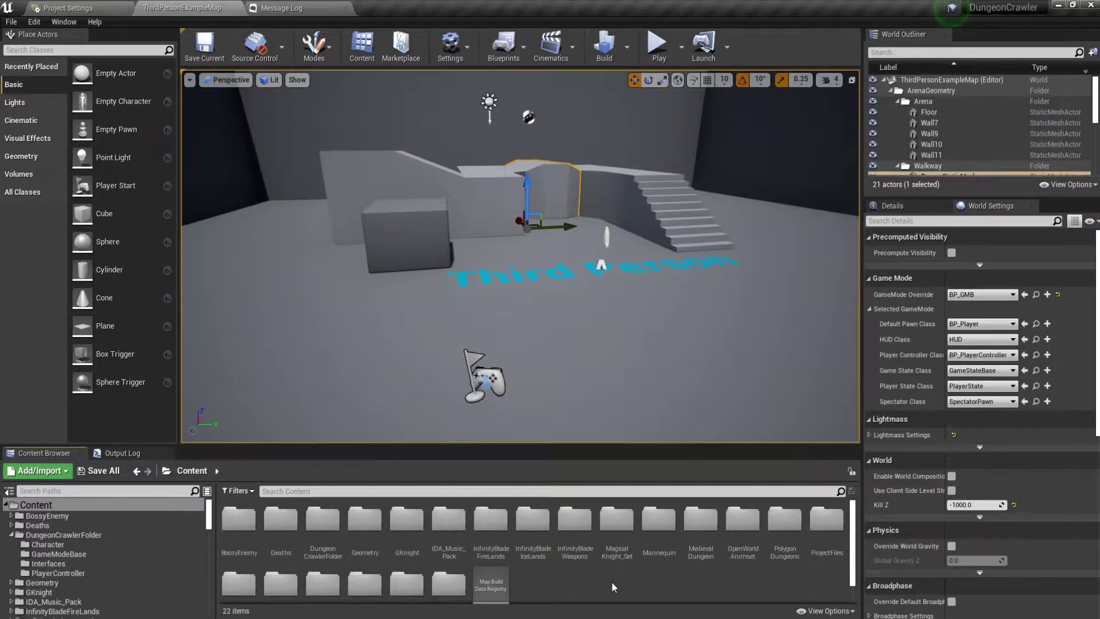
{"action": "scroll", "coordinate": [606, 569], "scroll_direction": "down", "scroll_amount": 1}
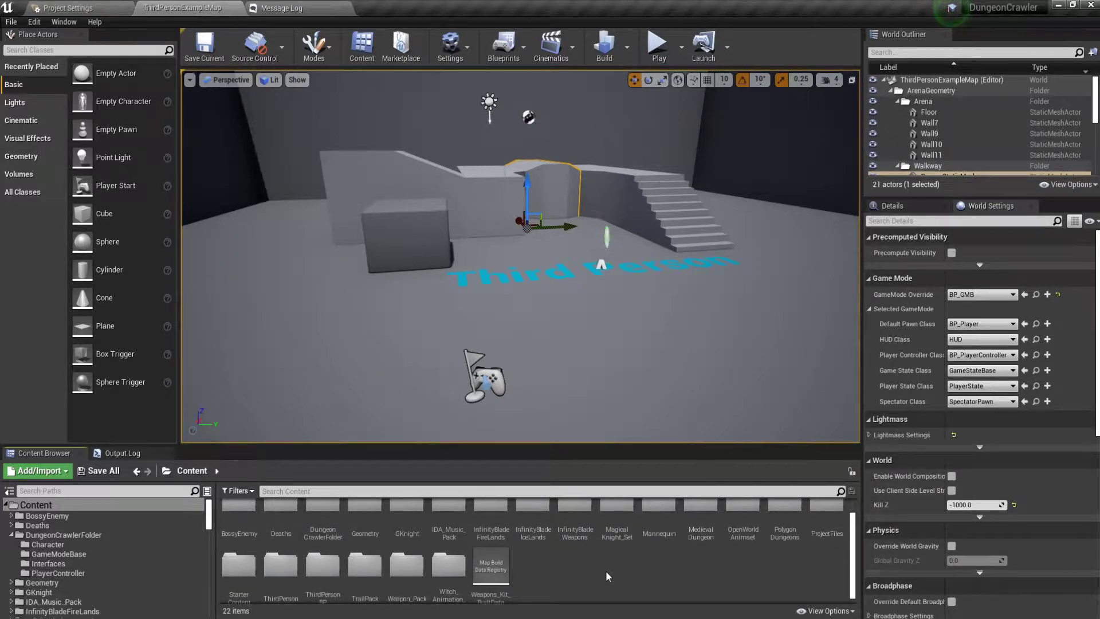
{"action": "scroll", "coordinate": [606, 571], "scroll_direction": "up", "scroll_amount": 1}
{"action": "scroll", "coordinate": [606, 571], "scroll_direction": "down", "scroll_amount": 1}
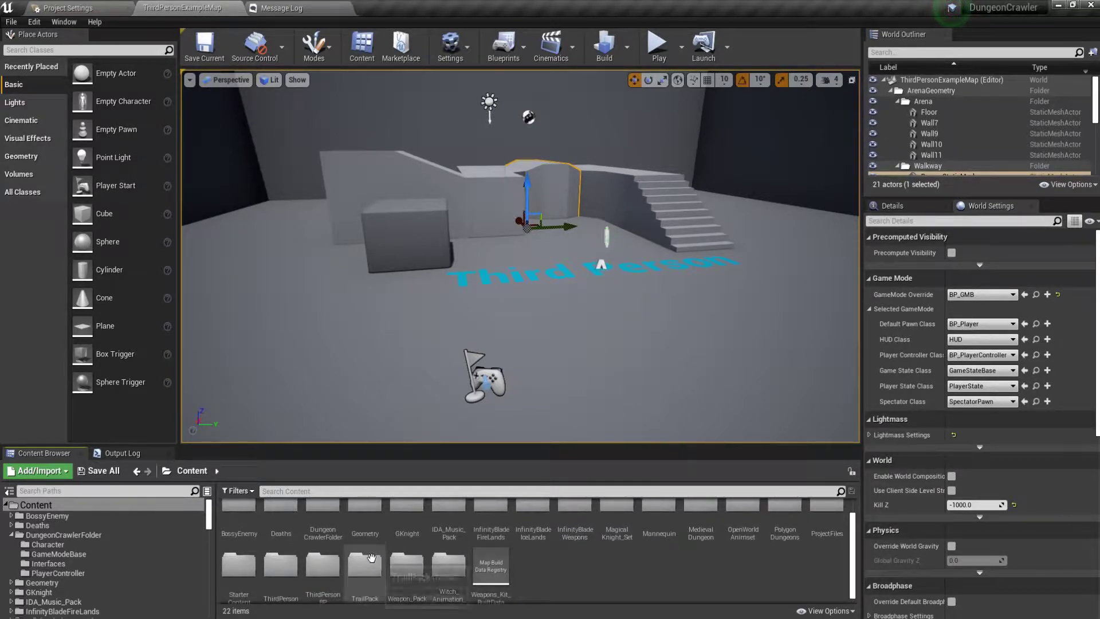
{"action": "double_click", "coordinate": [406, 522]}
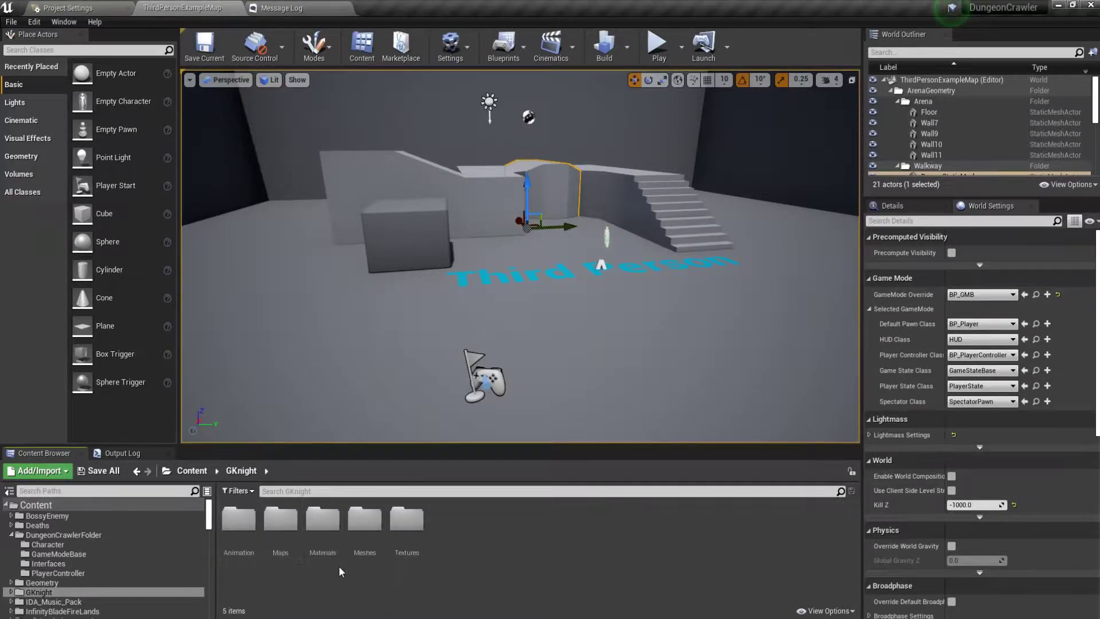
{"action": "double_click", "coordinate": [364, 518]}
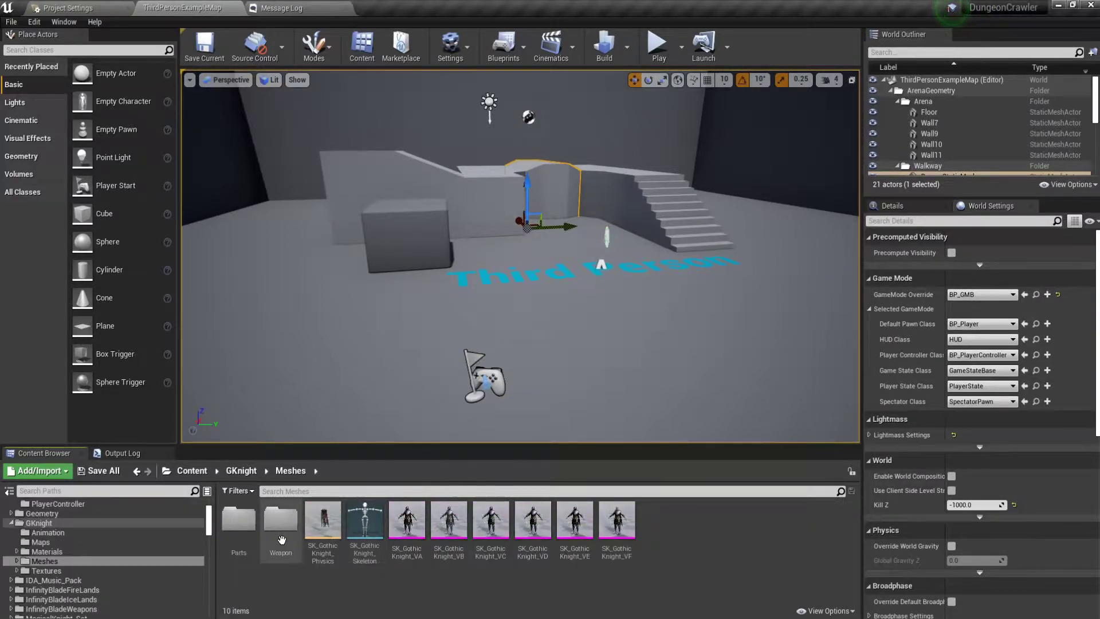
{"action": "double_click", "coordinate": [367, 533]}
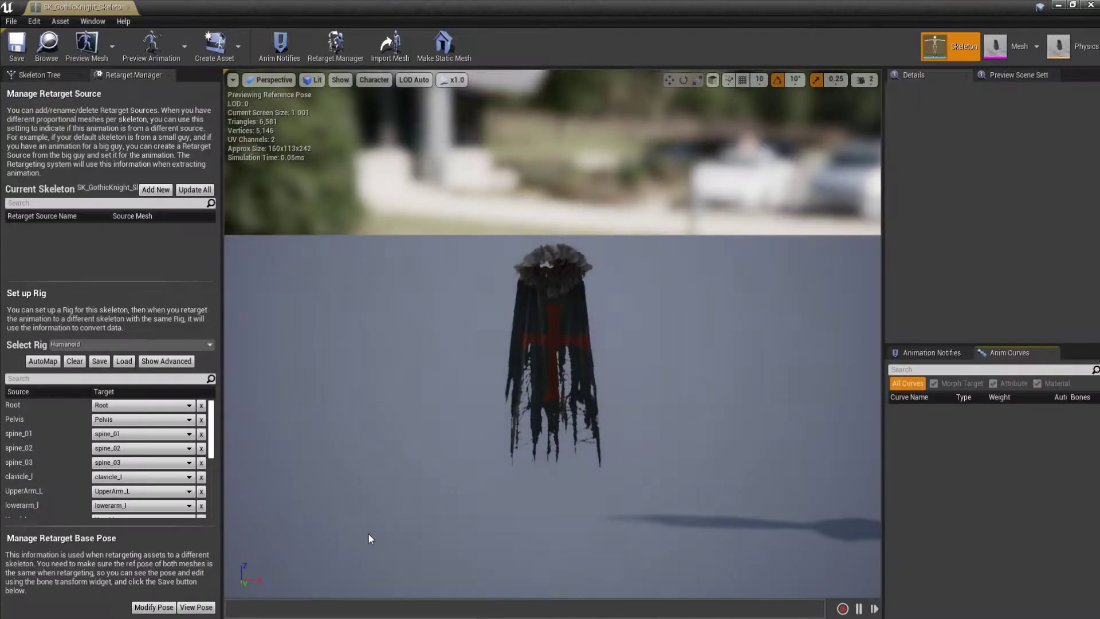
{"action": "left_click_drag", "start_coordinate": [92, 8], "coordinate": [445, 5]}
{"action": "left_click", "coordinate": [205, 7]}
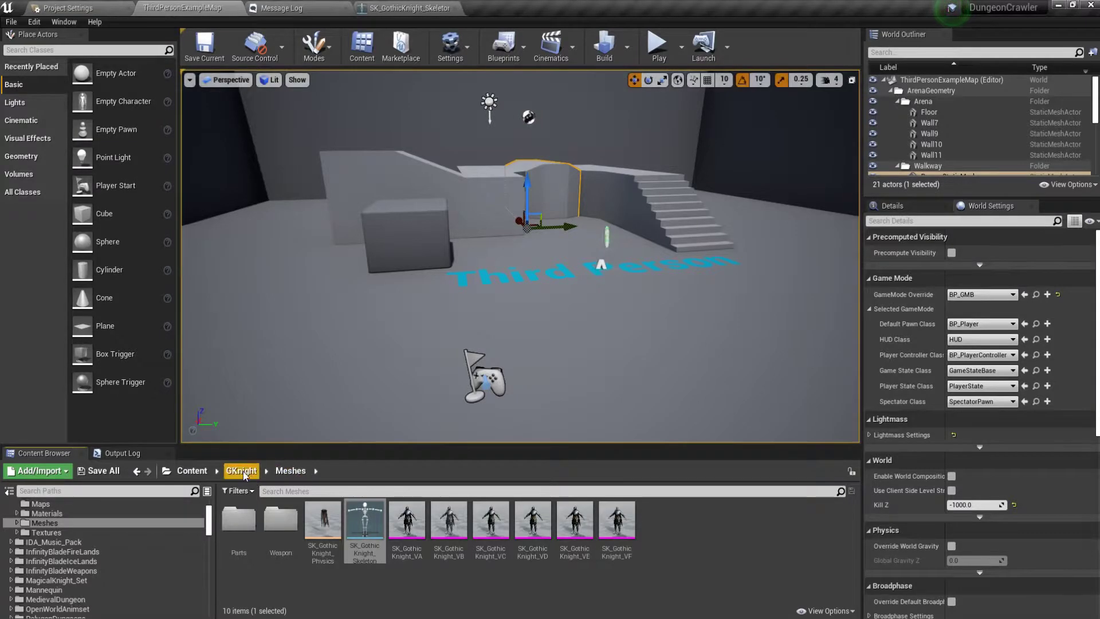
Set the preview mesh of the Gothic Knight skeleton to SK_GothicKnight_VA
{"action": "left_click", "coordinate": [190, 471]}
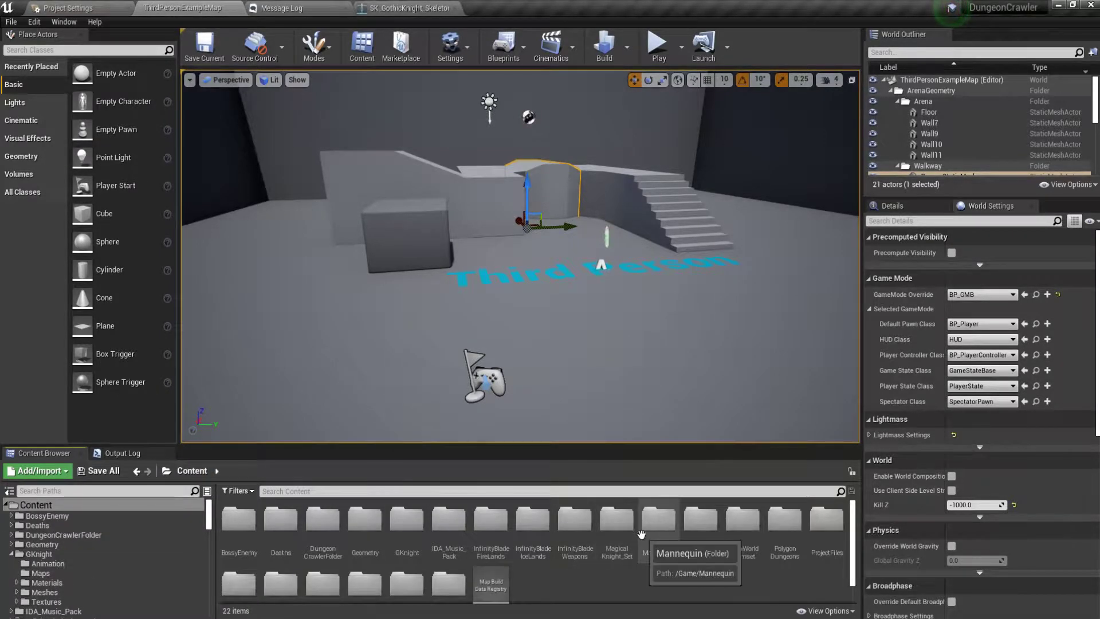
{"action": "left_click", "coordinate": [409, 8]}
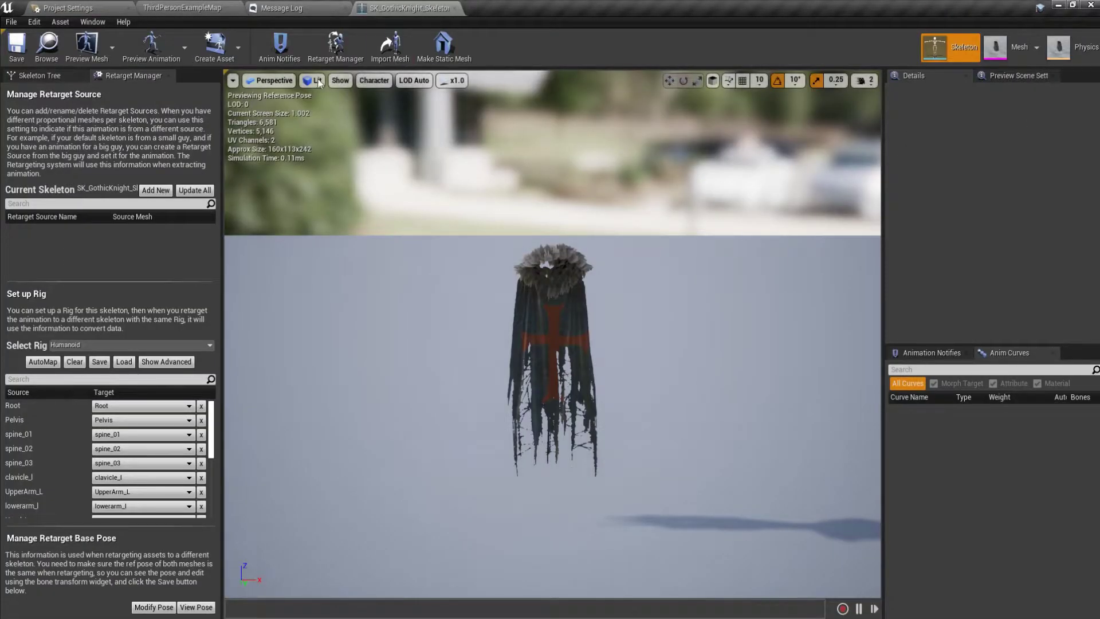
{"action": "left_click", "coordinate": [998, 75]}
{"action": "left_click", "coordinate": [1047, 168]}
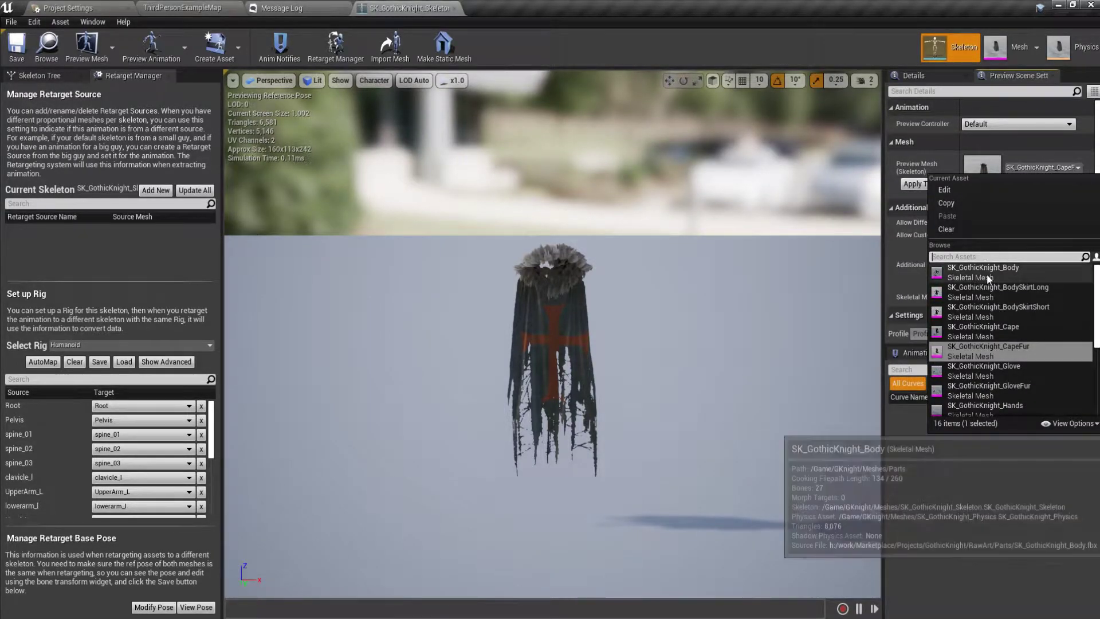
{"action": "left_click", "coordinate": [988, 273]}
{"action": "left_click", "coordinate": [1043, 168]}
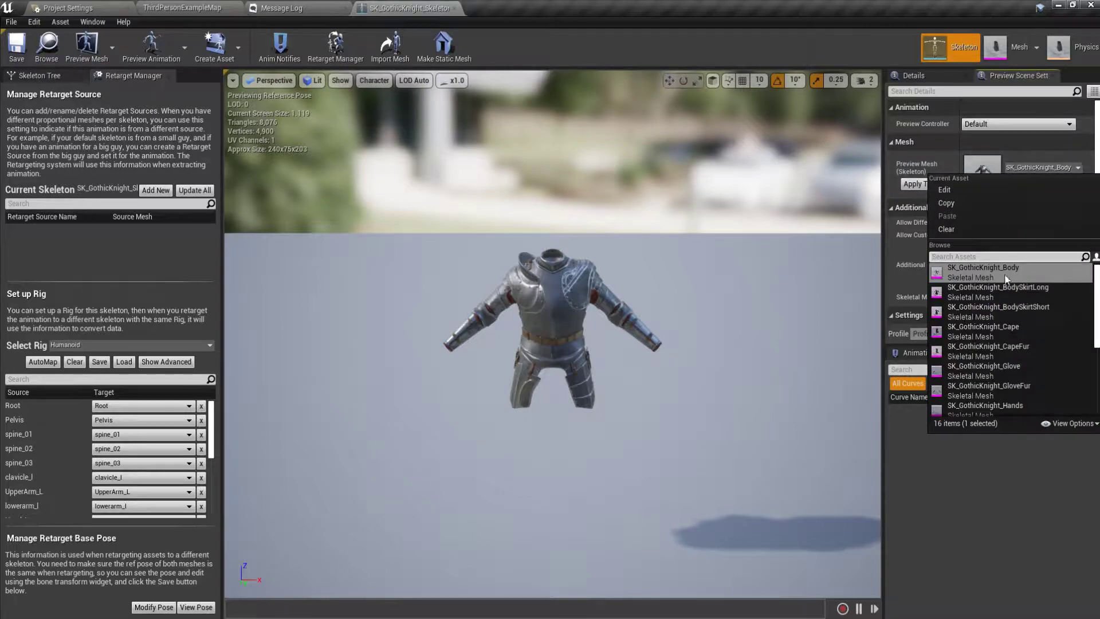
{"action": "scroll", "coordinate": [1003, 320], "scroll_direction": "down", "scroll_amount": 5}
{"action": "left_click", "coordinate": [1004, 330]}
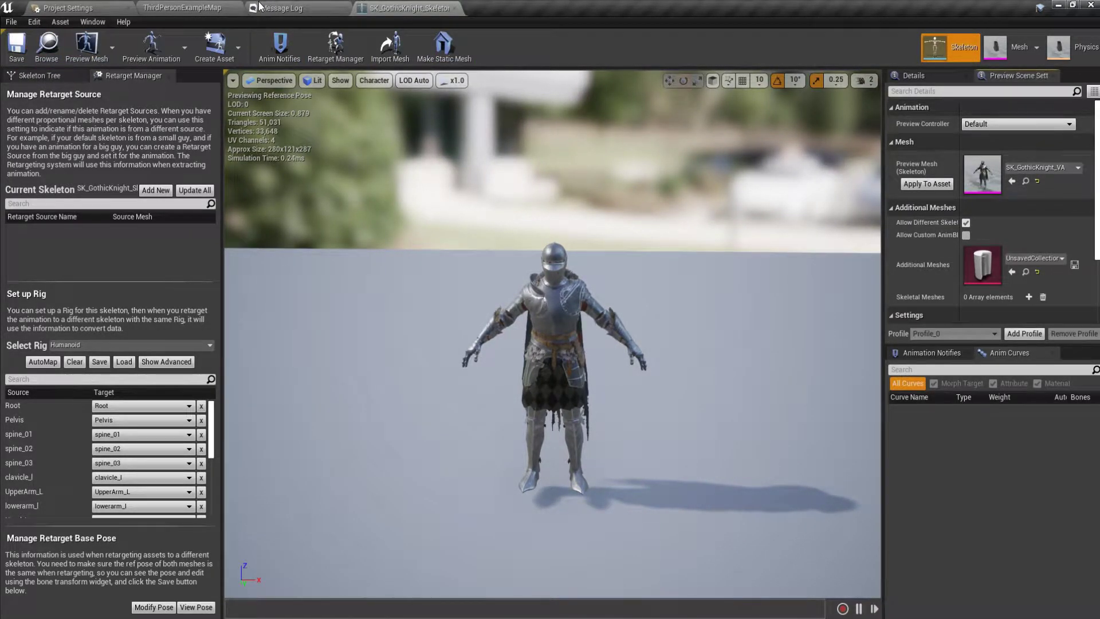
Open UE4_Mannequin_Skeleton from Content/MagicalKnight_Set/demo_content/mannequin
{"action": "left_click", "coordinate": [177, 6]}
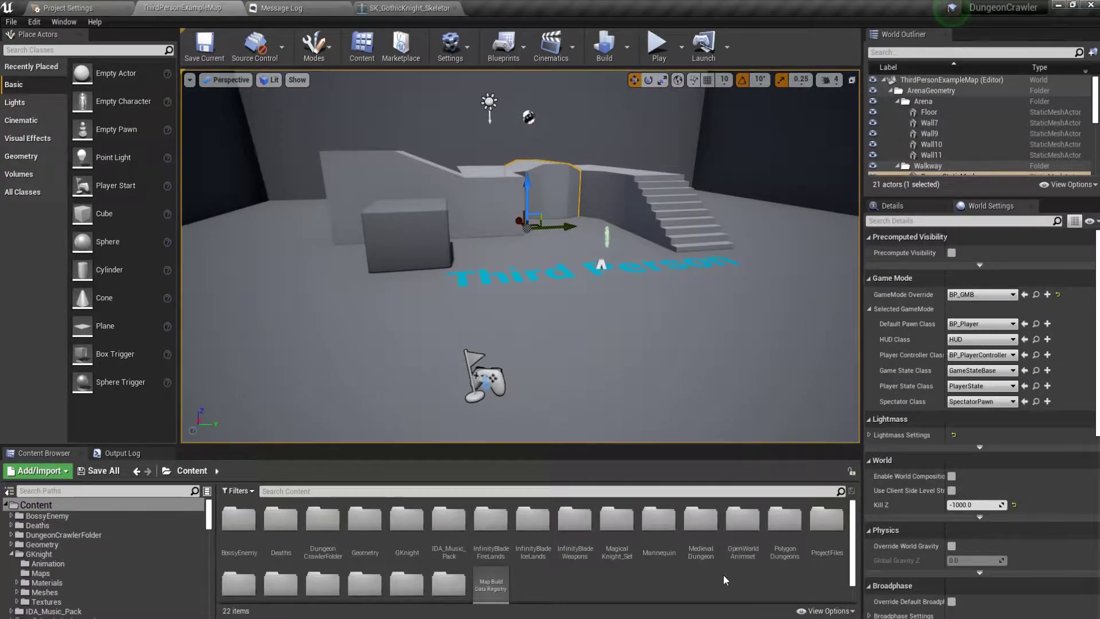
{"action": "double_click", "coordinate": [617, 519]}
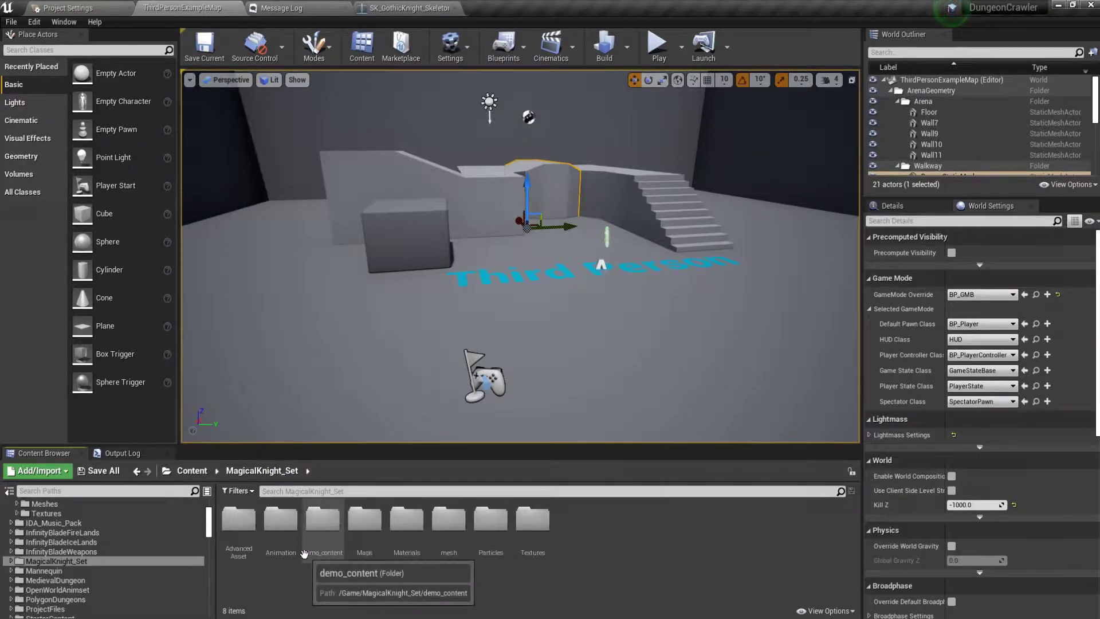
{"action": "double_click", "coordinate": [320, 533]}
{"action": "double_click", "coordinate": [239, 538]}
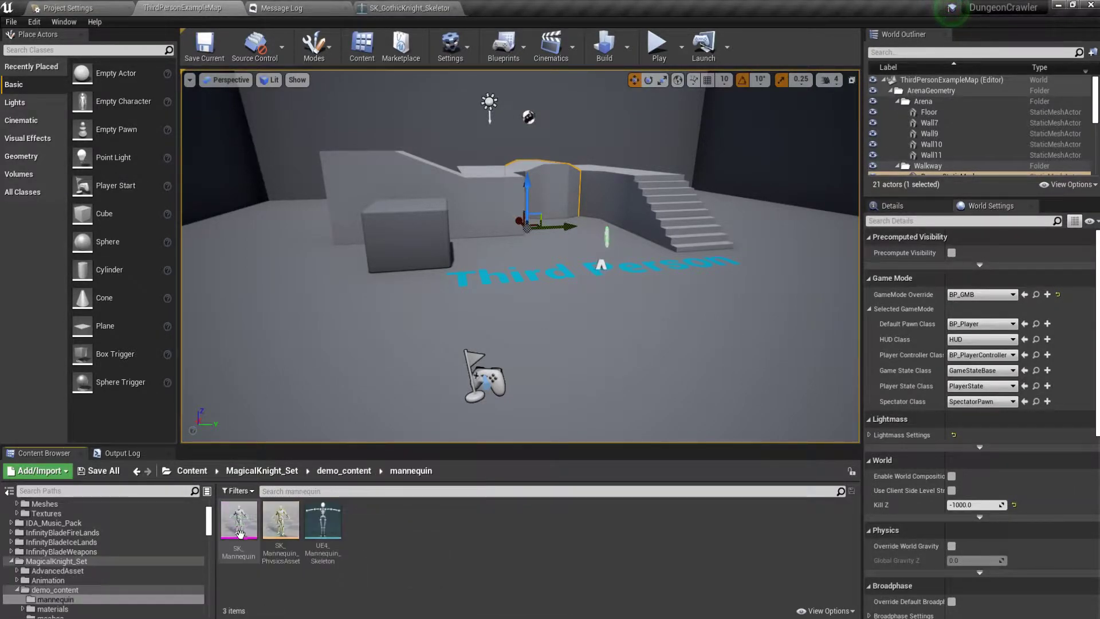
{"action": "double_click", "coordinate": [319, 522]}
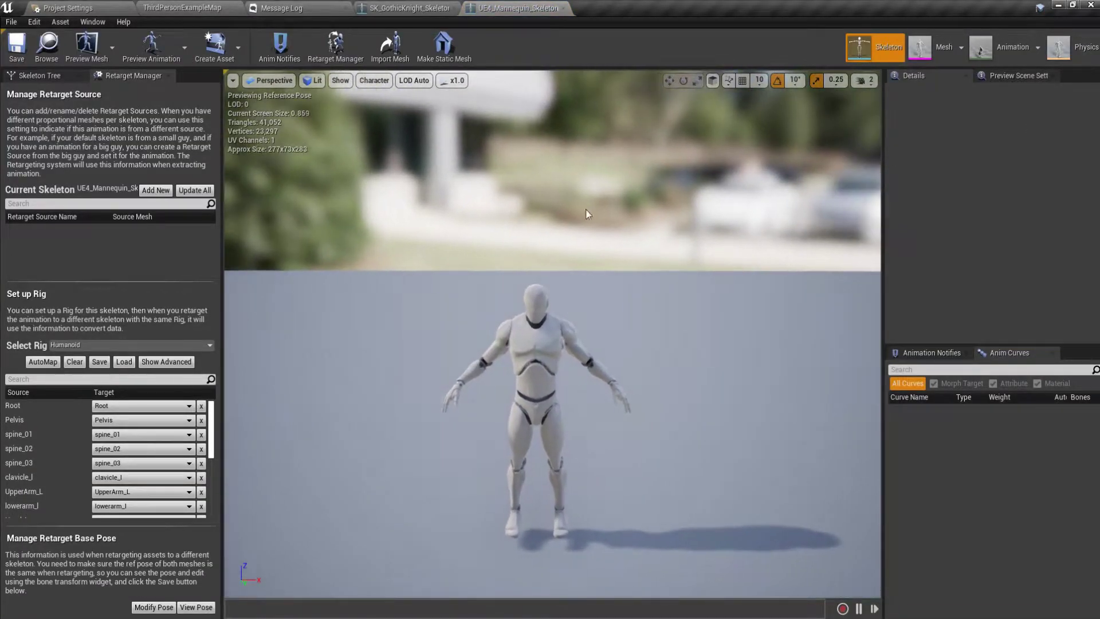
Reopen the Retarget Manager for the Gothic Knight skeleton and select the Humanoid rig
{"action": "left_click", "coordinate": [413, 8]}
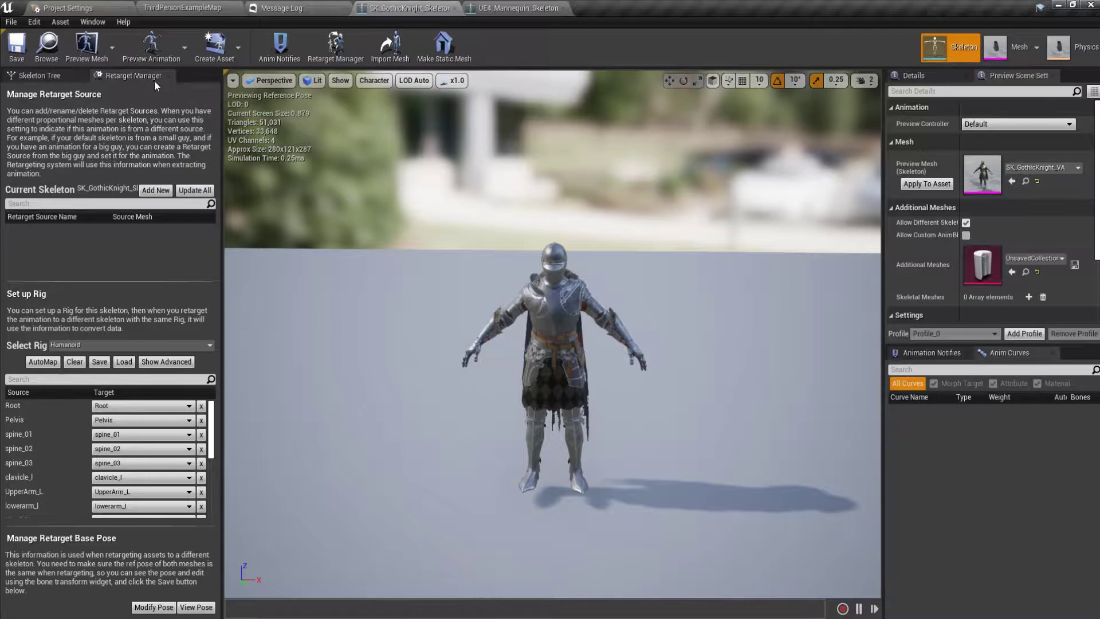
{"action": "left_click", "coordinate": [169, 76]}
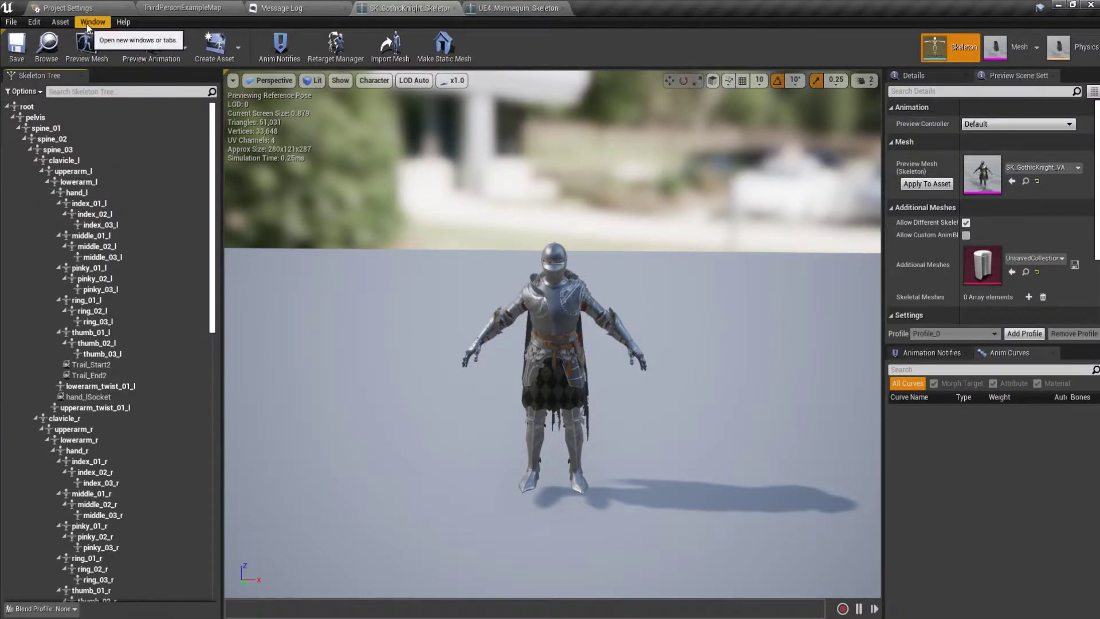
{"action": "left_click", "coordinate": [89, 23]}
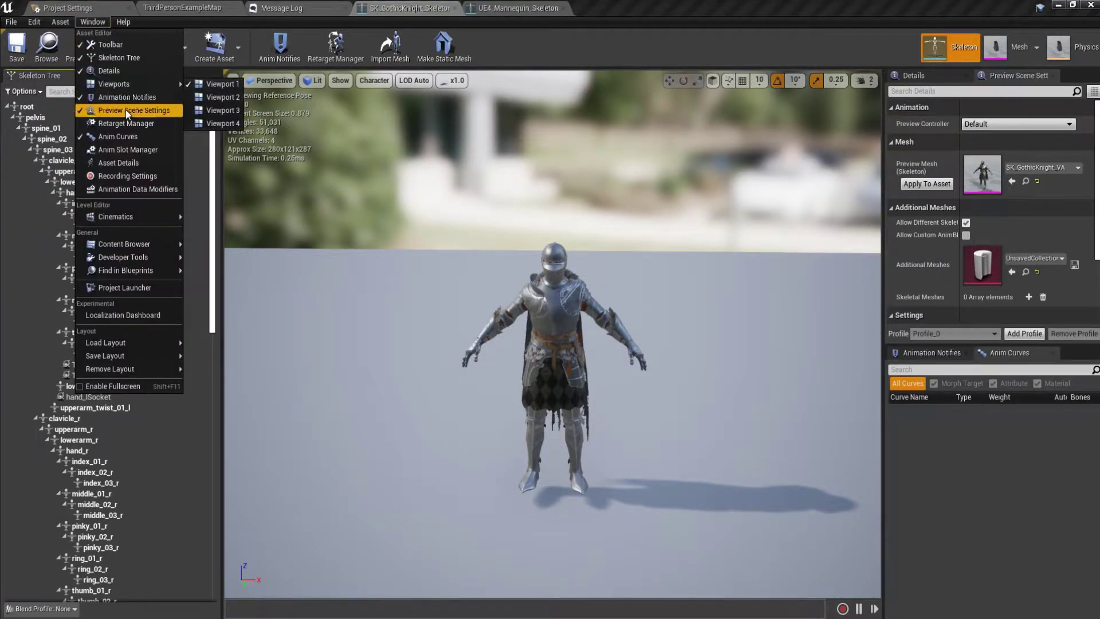
{"action": "left_click", "coordinate": [129, 125]}
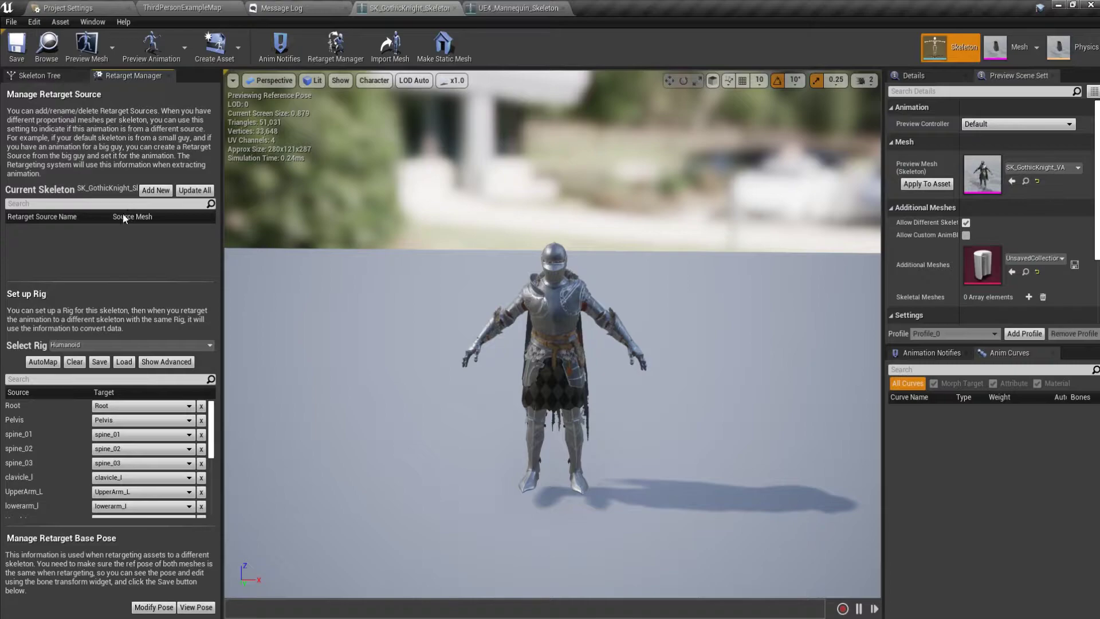
{"action": "left_click", "coordinate": [88, 345]}
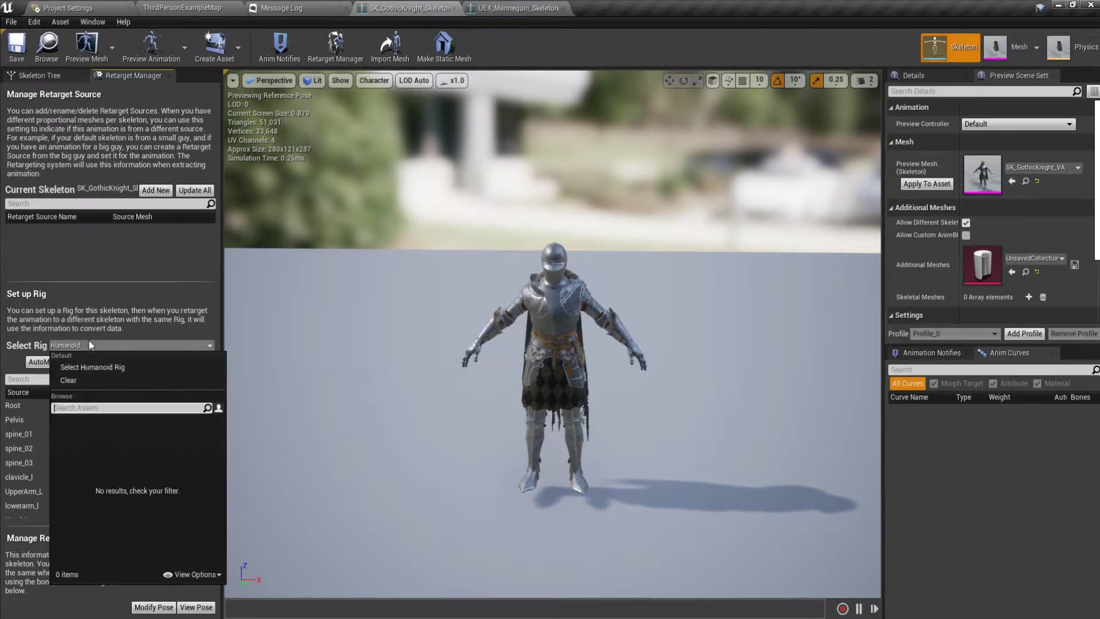
{"action": "left_click", "coordinate": [195, 364]}
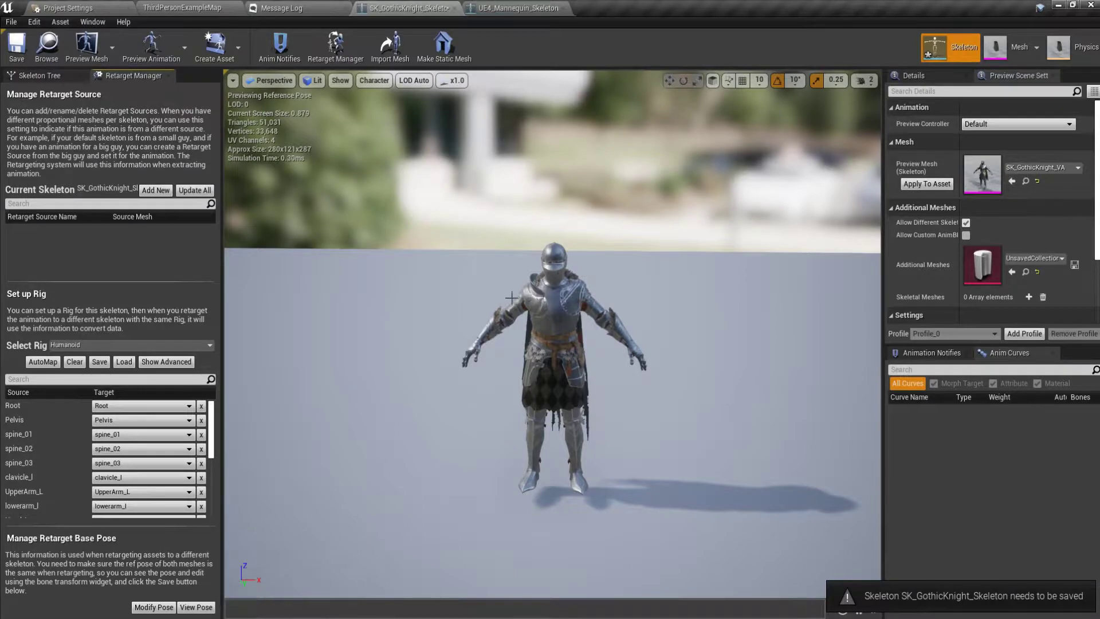
Rotate the knight's upperarm_l bone about 40 degrees to raise the left arm toward a T-pose
{"action": "left_click", "coordinate": [63, 77]}
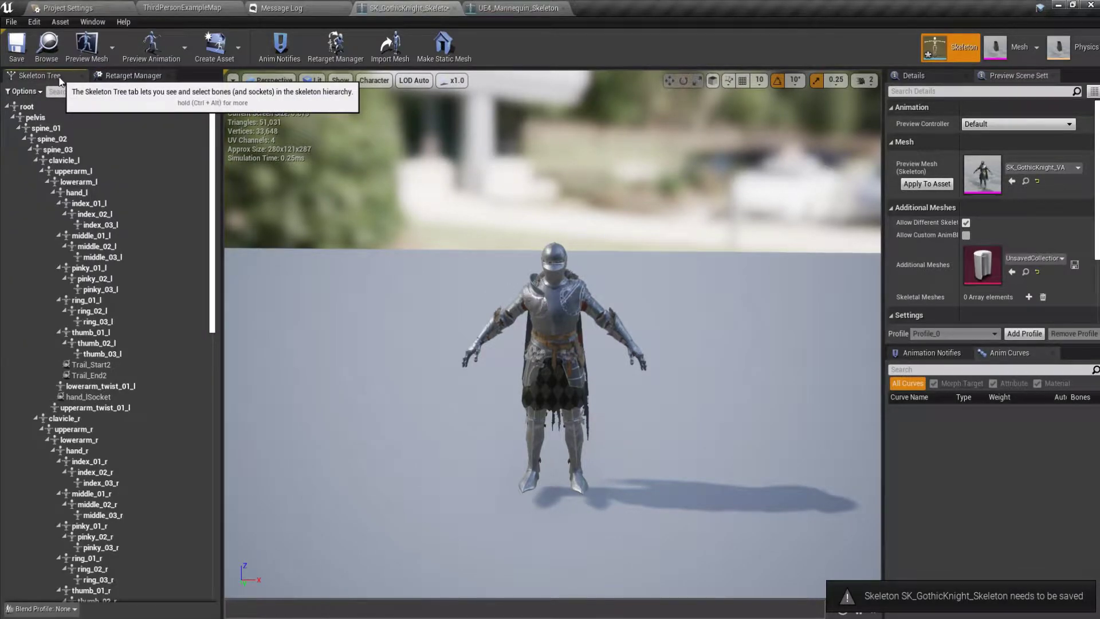
{"action": "left_click", "coordinate": [81, 174]}
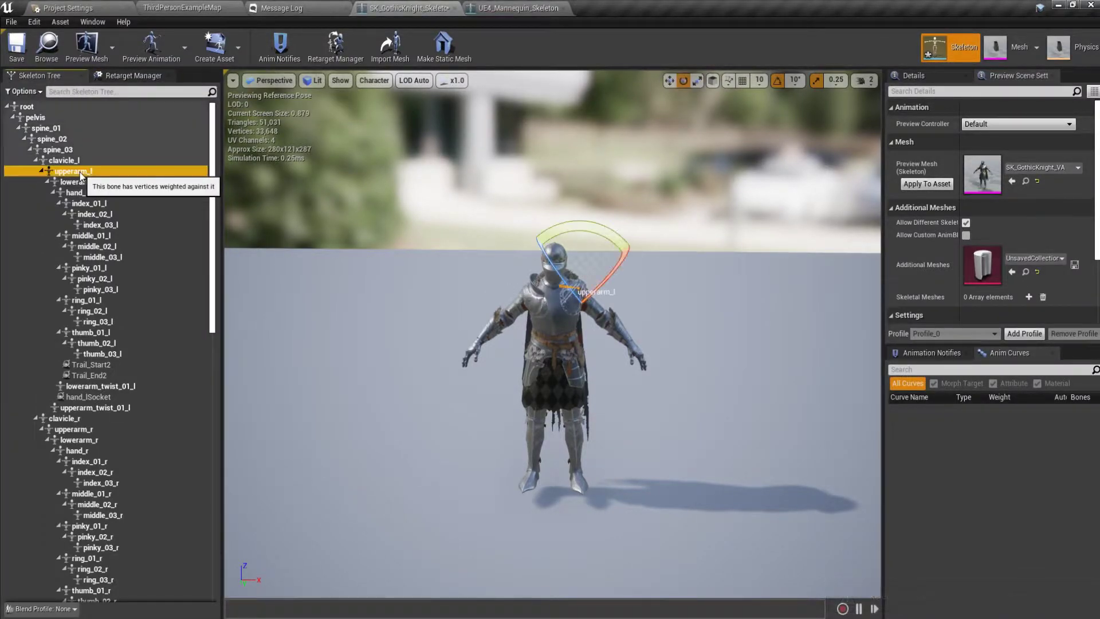
{"action": "left_click_drag", "start_coordinate": [586, 234], "coordinate": [630, 246]}
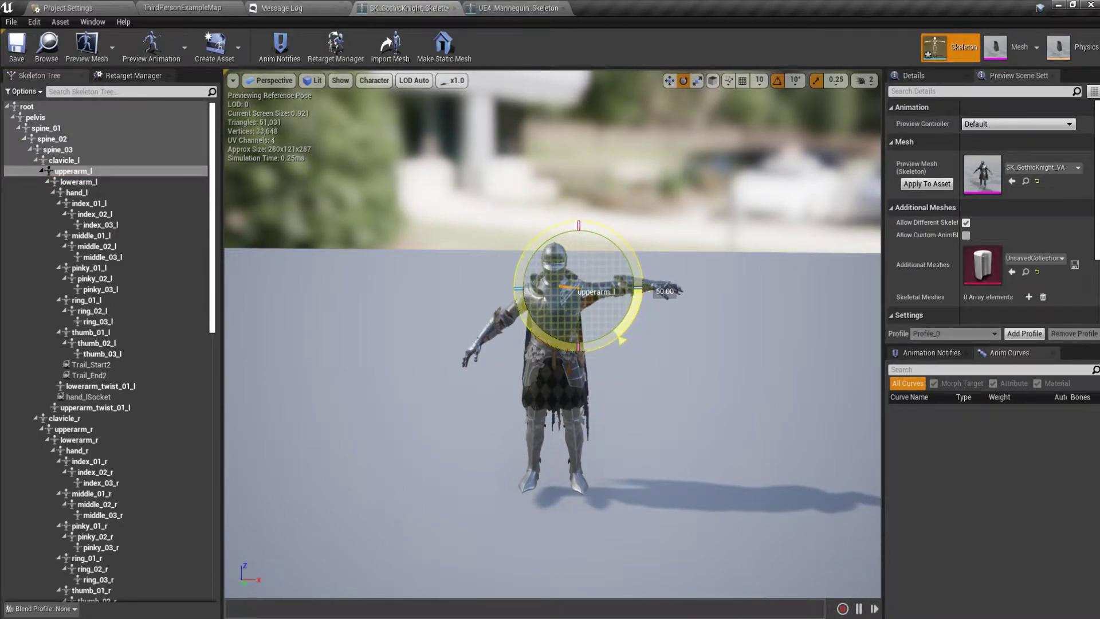
{"action": "left_click_drag", "start_coordinate": [638, 288], "coordinate": [636, 298]}
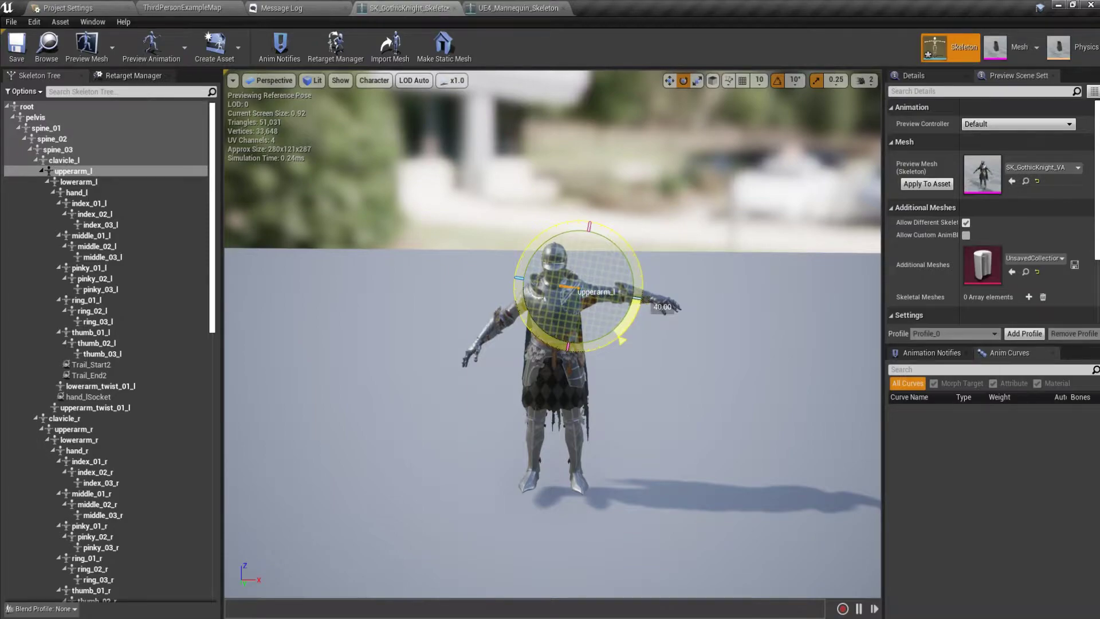
{"action": "left_click_drag", "start_coordinate": [622, 255], "coordinate": [630, 246]}
{"action": "left_click", "coordinate": [519, 231]}
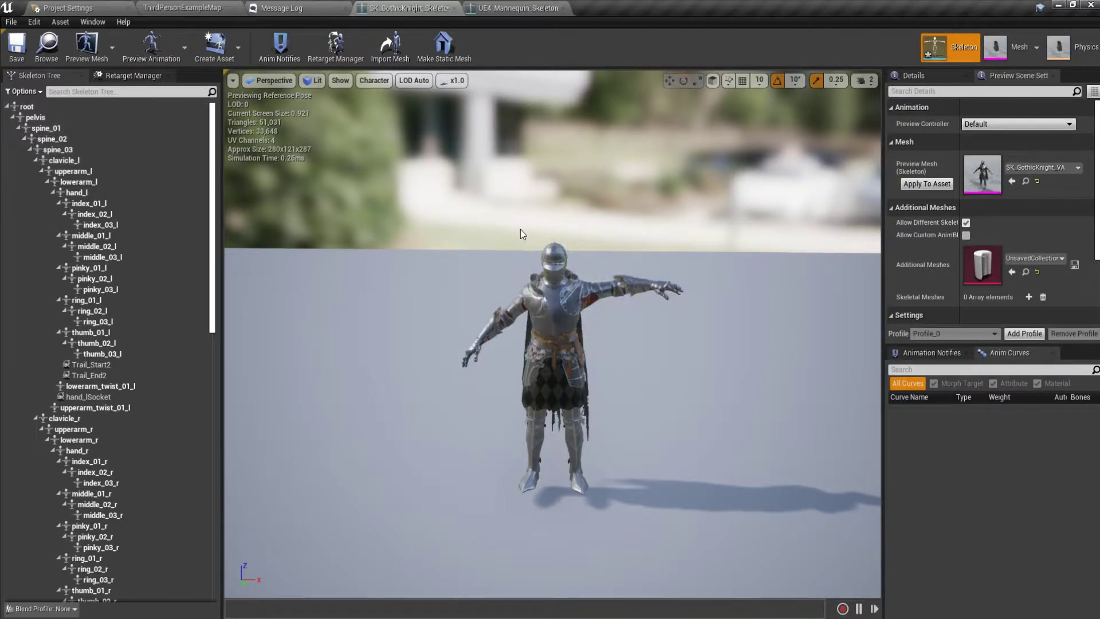
{"action": "left_click", "coordinate": [99, 174]}
{"action": "left_click_drag", "start_coordinate": [525, 242], "coordinate": [544, 224]}
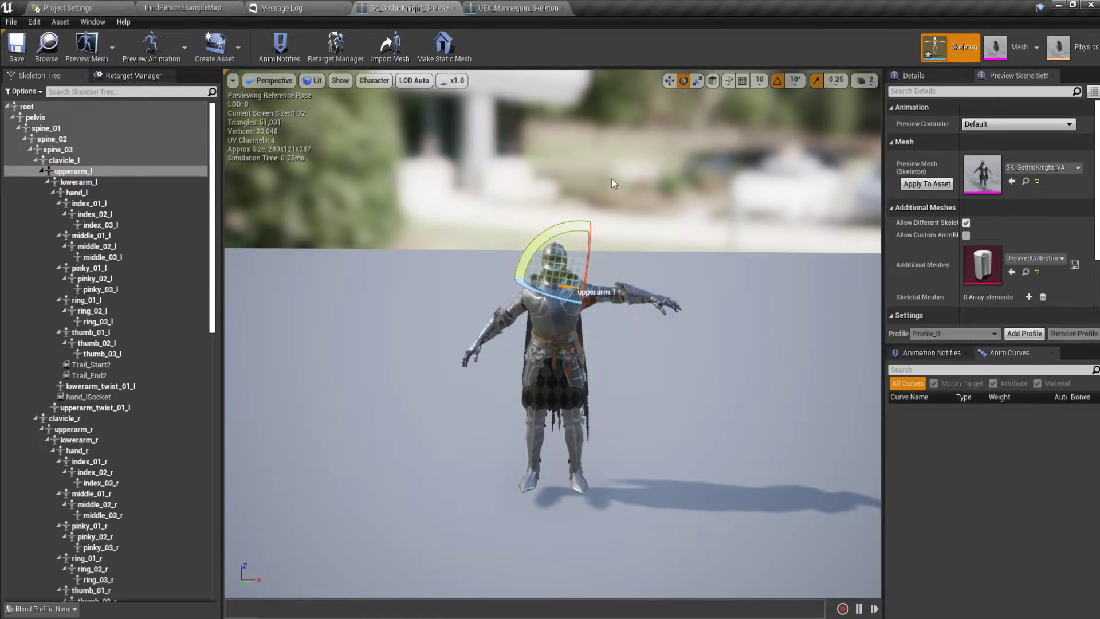
{"action": "left_click", "coordinate": [636, 191]}
{"action": "mouse_move", "coordinate": [720, 261]}
{"action": "right_mouse_down"}
{"action": "mouse_move", "coordinate": [720, 275]}
{"action": "mouse_move", "coordinate": [720, 261]}
{"action": "right_mouse_up"}
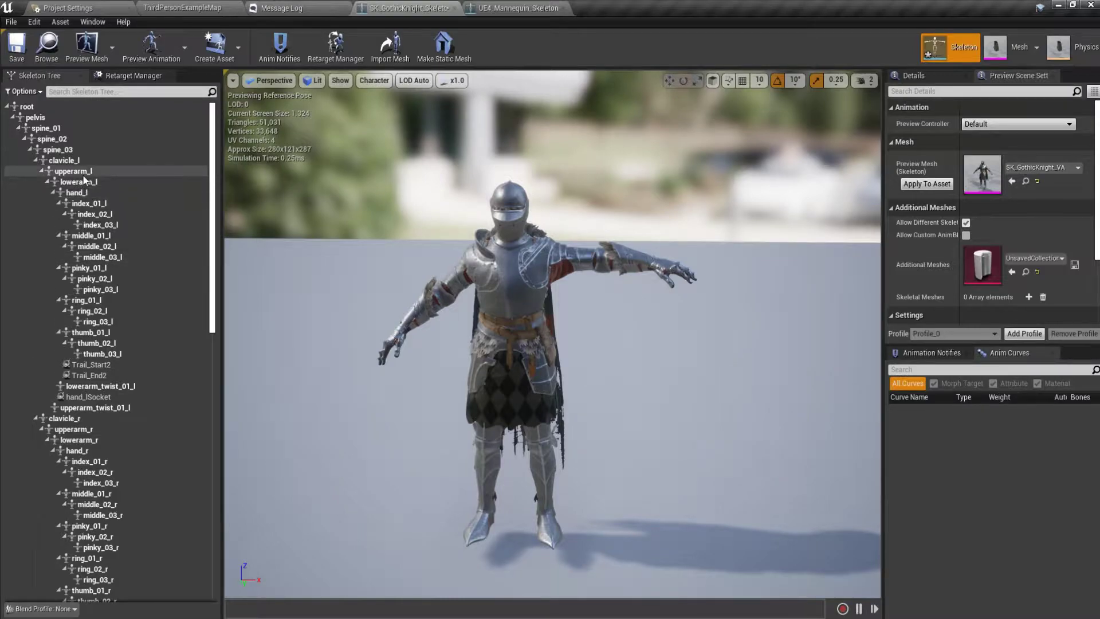
Rotate the knight's upperarm_r bone to raise the right arm toward a matching T-pose
{"action": "left_click", "coordinate": [80, 183]}
{"action": "left_click", "coordinate": [88, 194]}
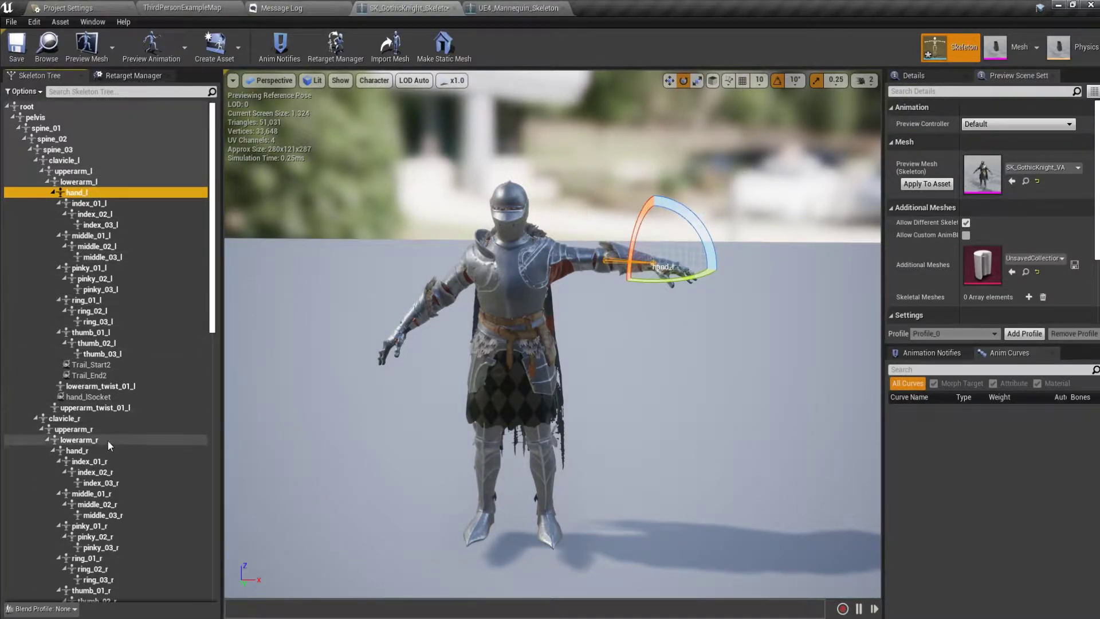
{"action": "left_click", "coordinate": [111, 430]}
{"action": "mouse_move", "coordinate": [529, 224]}
{"action": "left_mouse_down"}
{"action": "mouse_move", "coordinate": [553, 226]}
{"action": "mouse_move", "coordinate": [532, 225]}
{"action": "left_mouse_up"}
Rotate the knight's lowerarm_l bone about 30 degrees to straighten the left forearm in line with the upper arm
{"action": "right_click_drag", "start_coordinate": [531, 225], "coordinate": [487, 338]}
{"action": "key", "text": "s"}
{"action": "left_click", "coordinate": [80, 183]}
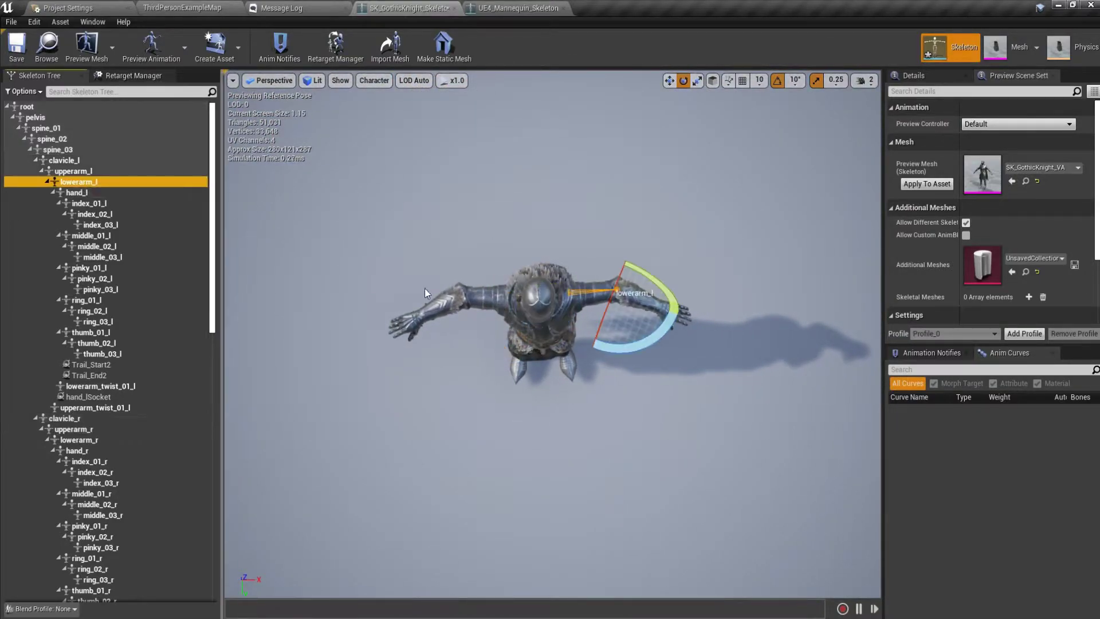
{"action": "left_click_drag", "start_coordinate": [644, 347], "coordinate": [682, 317]}
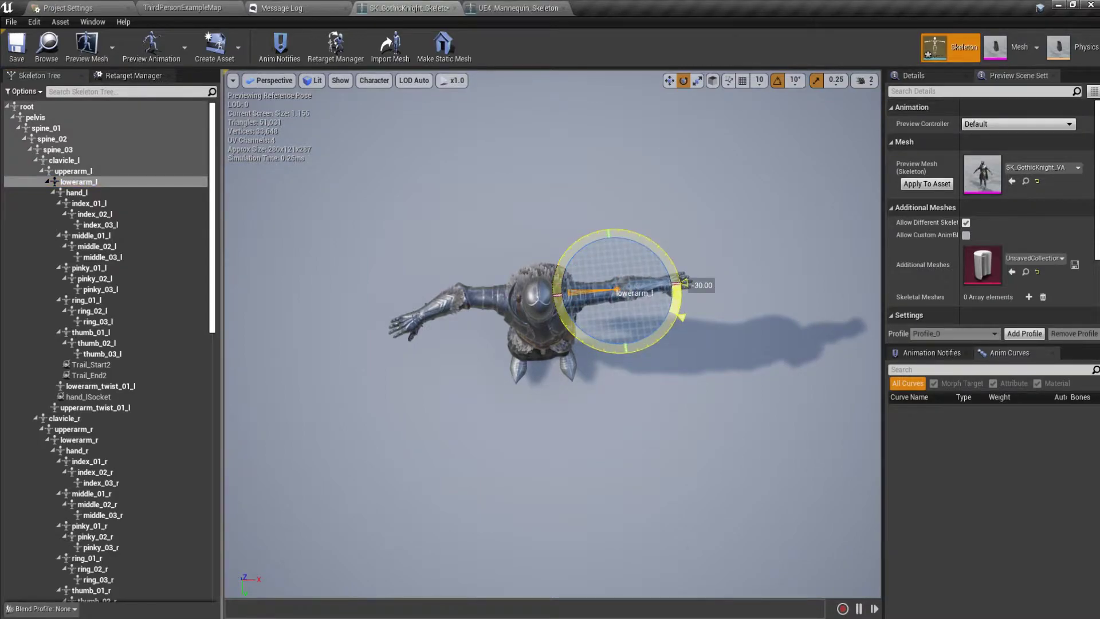
Rotate the knight's lowerarm_r bone to straighten the right forearm and match the left arm
{"action": "left_click", "coordinate": [99, 440]}
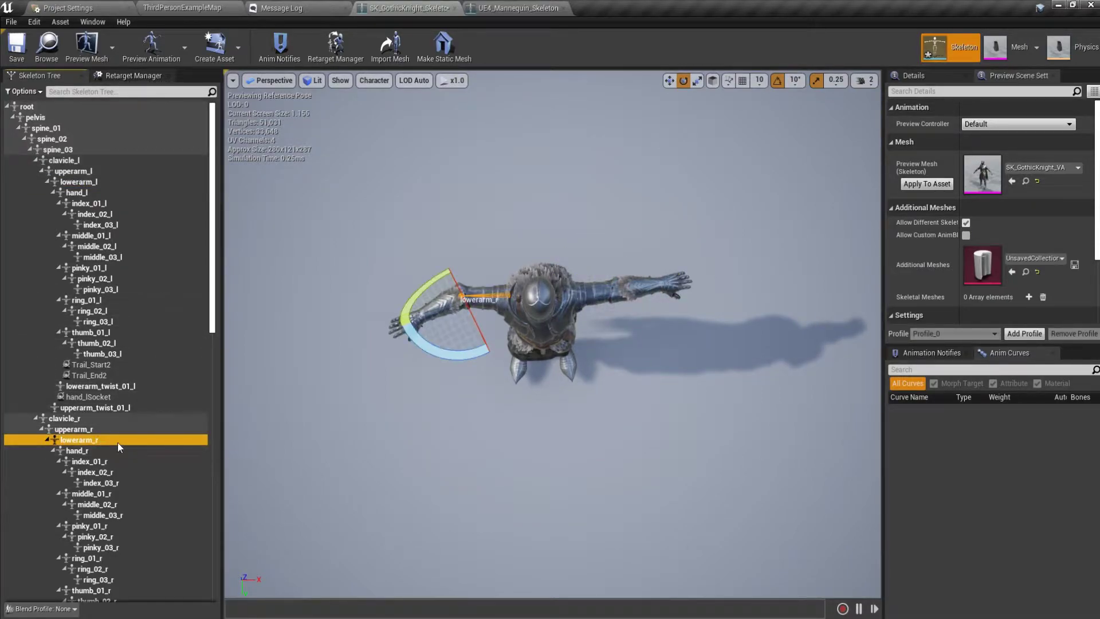
{"action": "left_click_drag", "start_coordinate": [447, 353], "coordinate": [458, 332]}
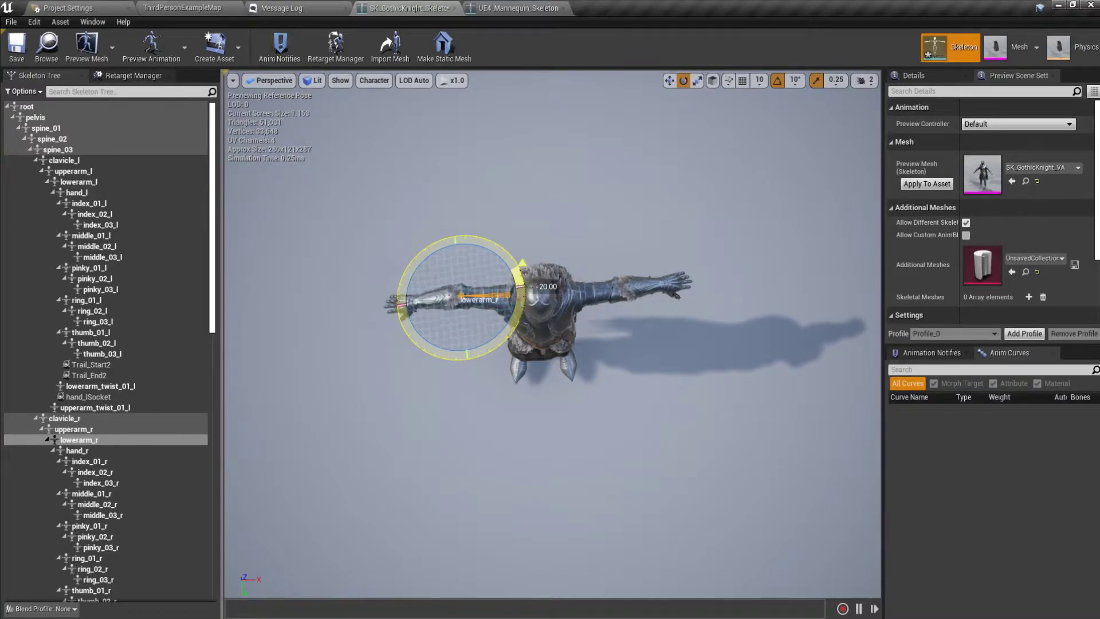
{"action": "left_click_drag", "start_coordinate": [459, 356], "coordinate": [459, 355]}
Rotate the knight's hand_l bone upward so the left hand is level with its forearm
{"action": "right_click_drag", "start_coordinate": [593, 316], "coordinate": [530, 140]}
{"action": "key", "text": "w"}
{"action": "key", "text": "s"}
{"action": "key", "text": "s"}
{"action": "key", "text": "w"}
{"action": "key", "text": "s"}
{"action": "key", "text": "s"}
{"action": "key", "text": "w"}
{"action": "left_click", "coordinate": [78, 193]}
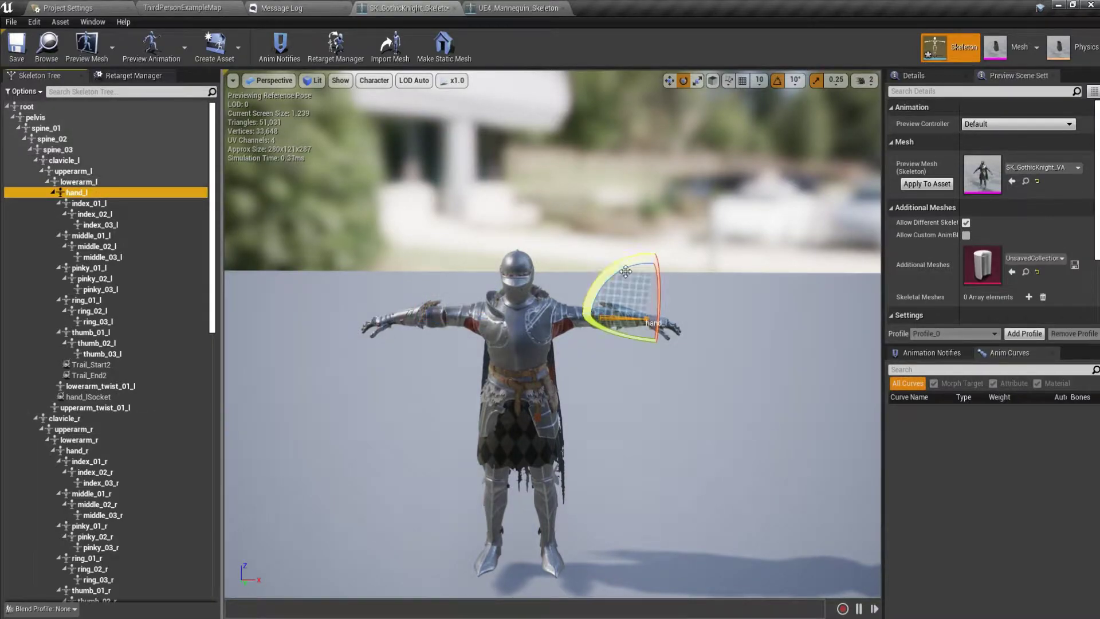
{"action": "left_click_drag", "start_coordinate": [625, 271], "coordinate": [633, 281]}
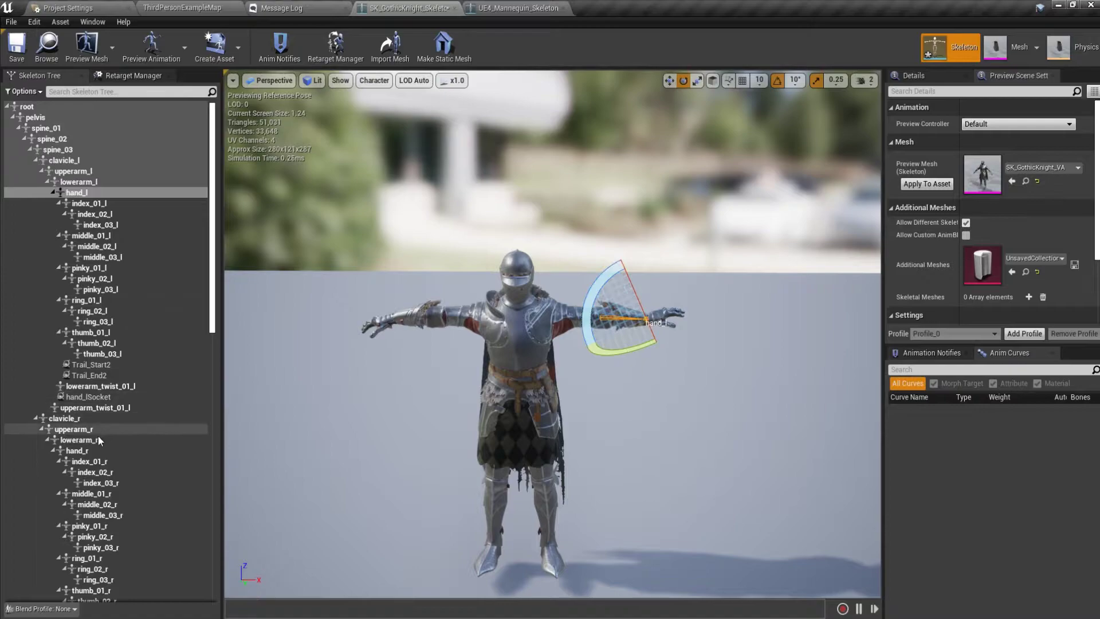
Rotate the knight's hand_r bone upward so the right hand is level with its forearm
{"action": "left_click", "coordinate": [80, 450]}
{"action": "left_click_drag", "start_coordinate": [431, 270], "coordinate": [436, 278]}
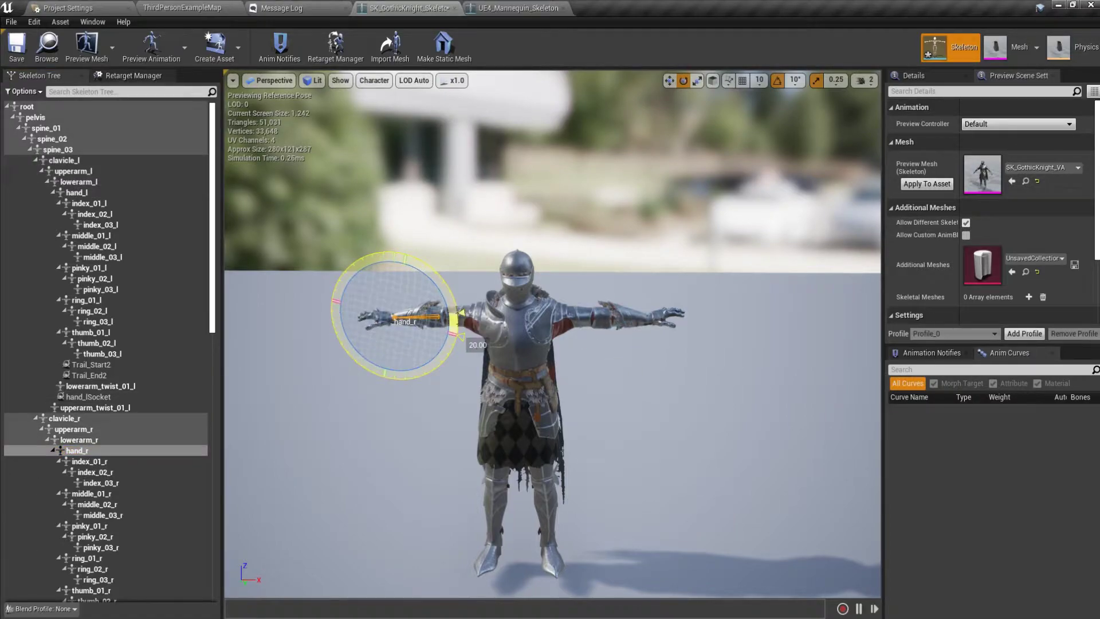
{"action": "left_click_drag", "start_coordinate": [458, 347], "coordinate": [458, 348]}
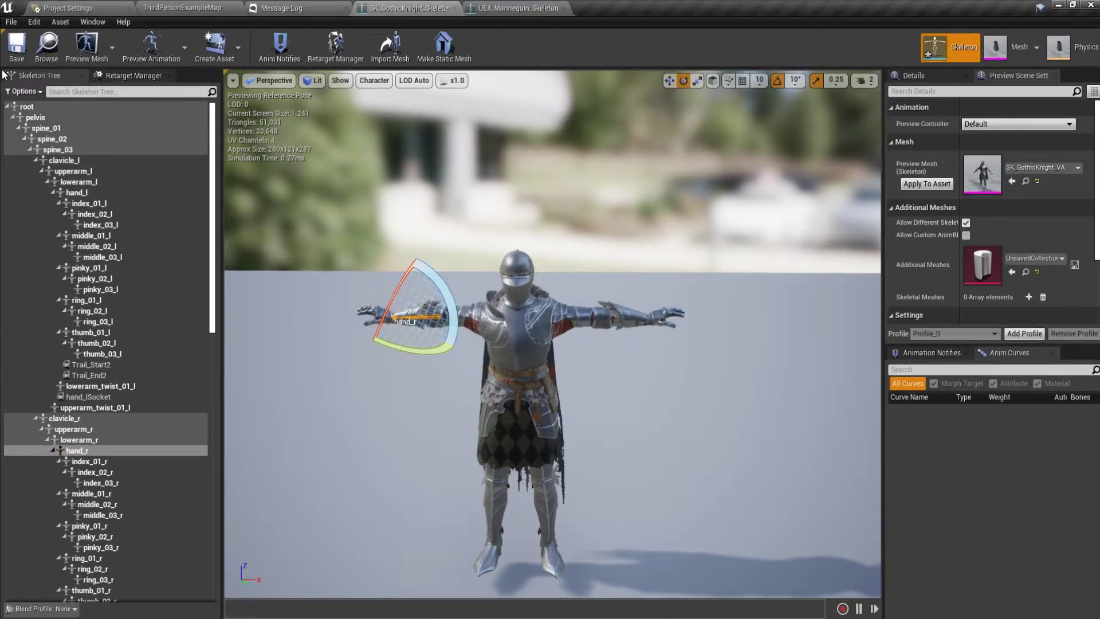
Set the Gothic Knight's retarget base pose from its current T-pose using Use CurrentPose
{"action": "left_click", "coordinate": [148, 79]}
{"action": "left_click", "coordinate": [145, 607]}
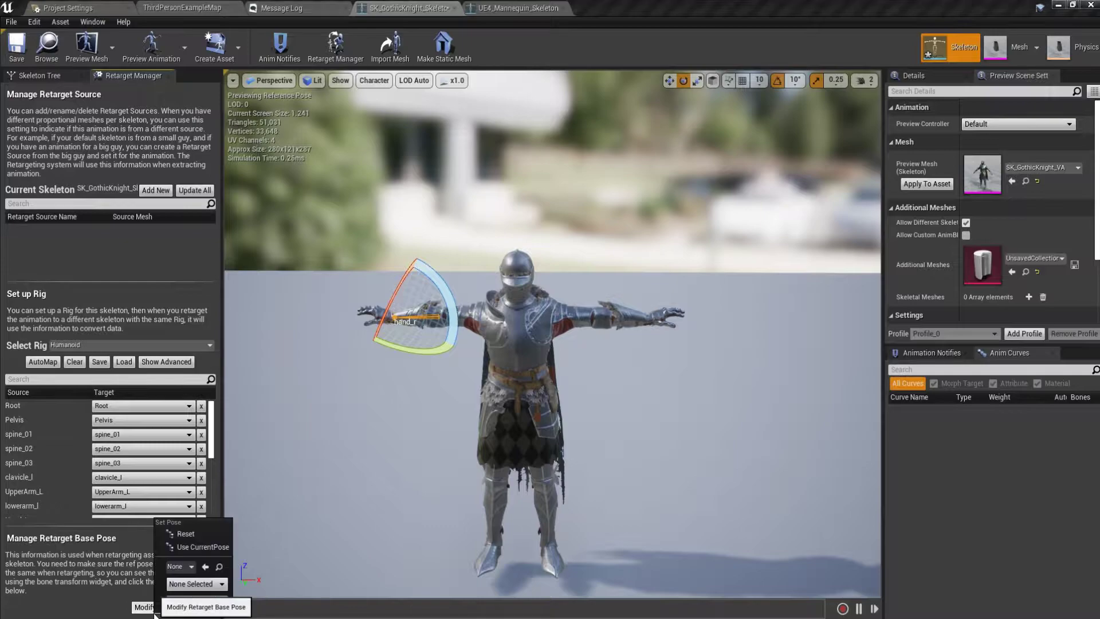
{"action": "left_click", "coordinate": [194, 548]}
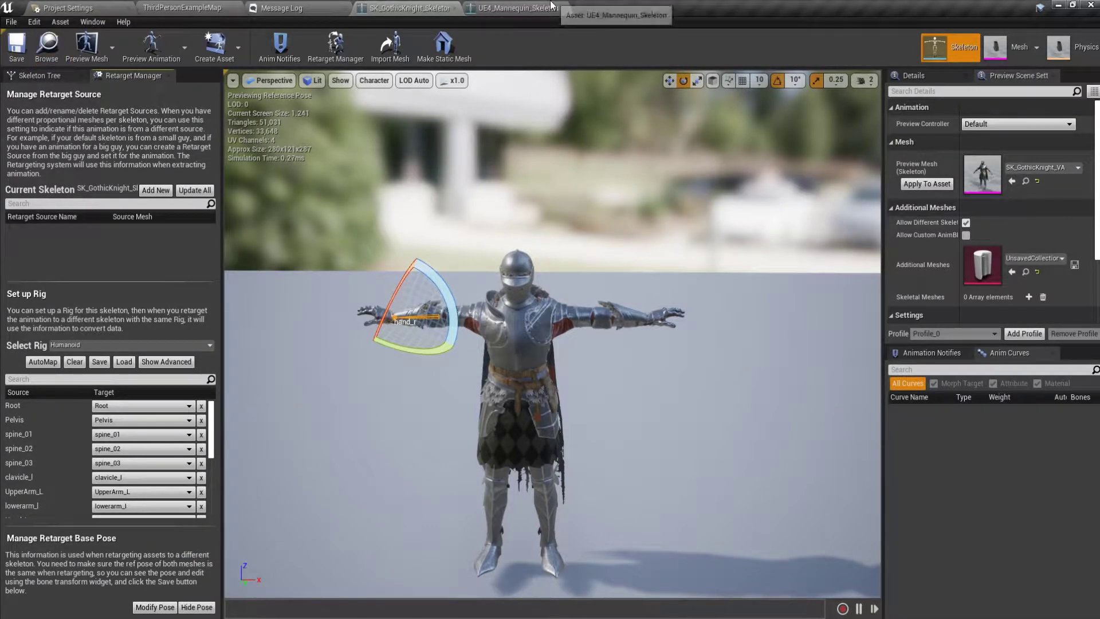
On the UE4 Mannequin skeleton, rotate upperarm_r and upperarm_l to raise both arms to a T-pose, turning the left about 50 degrees
{"action": "left_click", "coordinate": [516, 8]}
{"action": "left_click", "coordinate": [501, 324]}
{"action": "left_click_drag", "start_coordinate": [550, 269], "coordinate": [585, 327]}
{"action": "left_click", "coordinate": [585, 327]}
{"action": "left_click", "coordinate": [570, 324]}
{"action": "left_click_drag", "start_coordinate": [579, 276], "coordinate": [625, 298]}
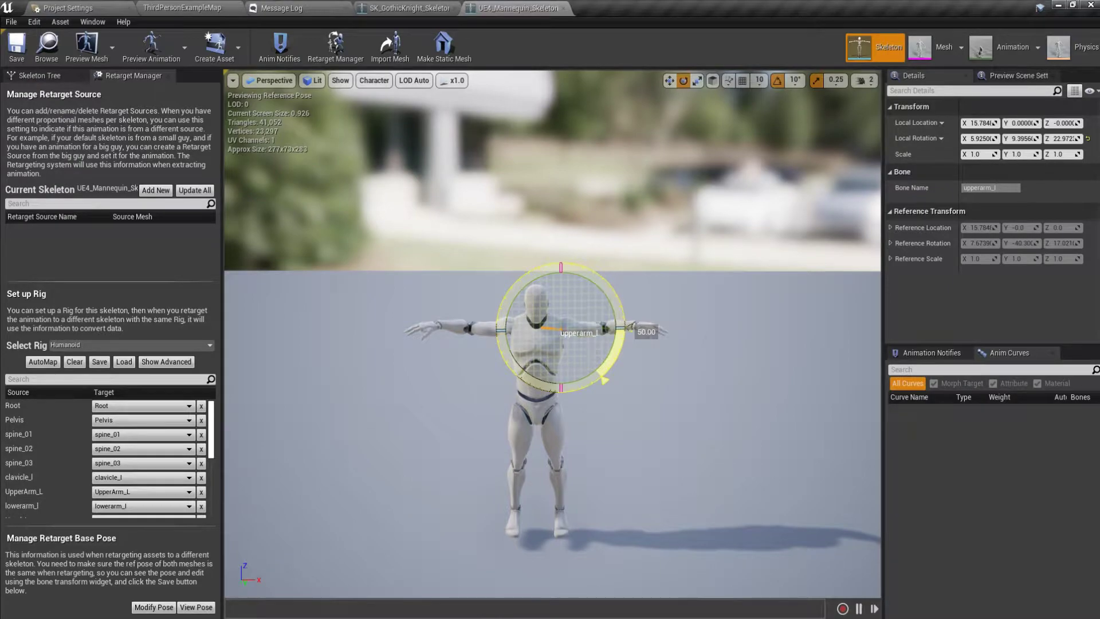
{"action": "left_click_drag", "start_coordinate": [629, 326], "coordinate": [630, 325]}
{"action": "left_click", "coordinate": [589, 290]}
Straighten the mannequin's forearms by rotating lowerarm_l outward and lowerarm_r about 30 degrees
{"action": "right_click_drag", "start_coordinate": [590, 290], "coordinate": [606, 273]}
{"action": "key", "text": "s"}
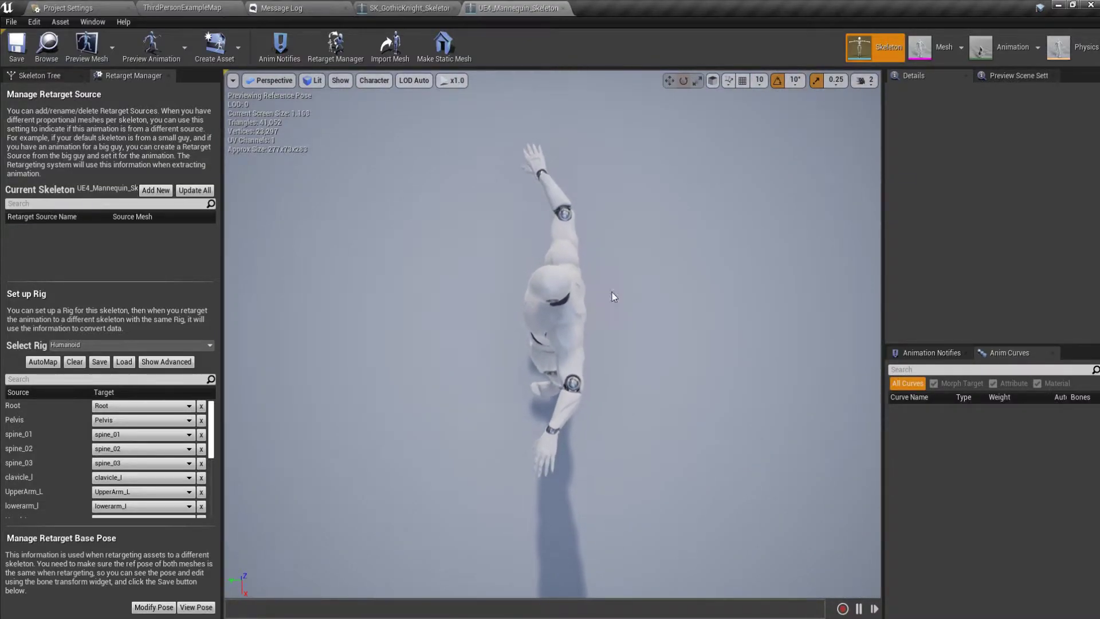
{"action": "left_click", "coordinate": [565, 416]}
{"action": "left_click_drag", "start_coordinate": [587, 442], "coordinate": [598, 436]}
{"action": "left_click", "coordinate": [553, 213]}
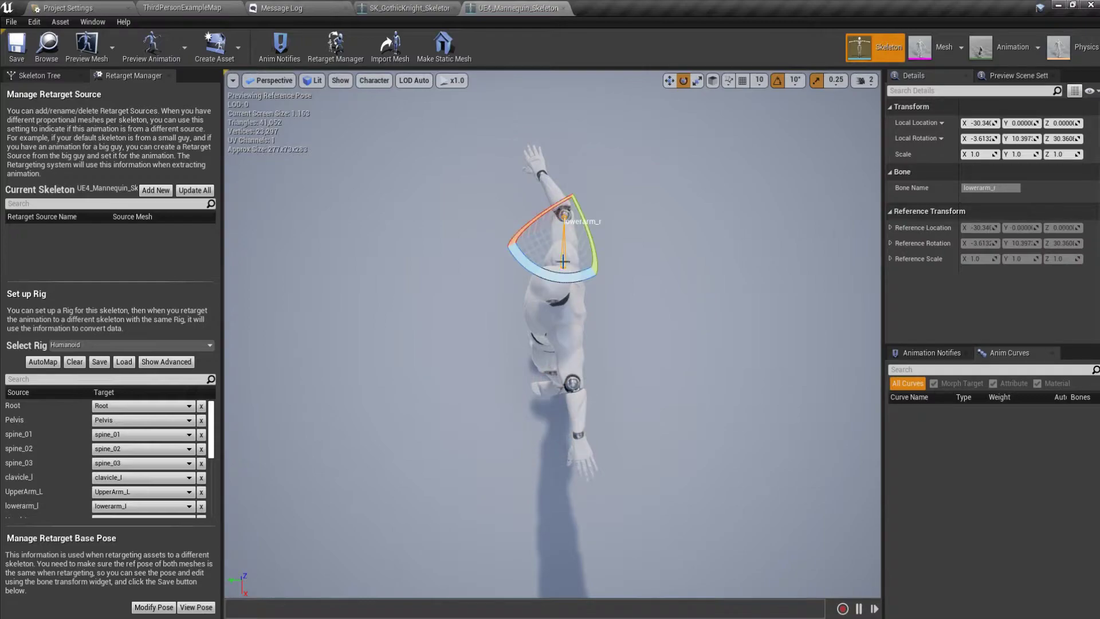
{"action": "left_click_drag", "start_coordinate": [565, 259], "coordinate": [591, 279]}
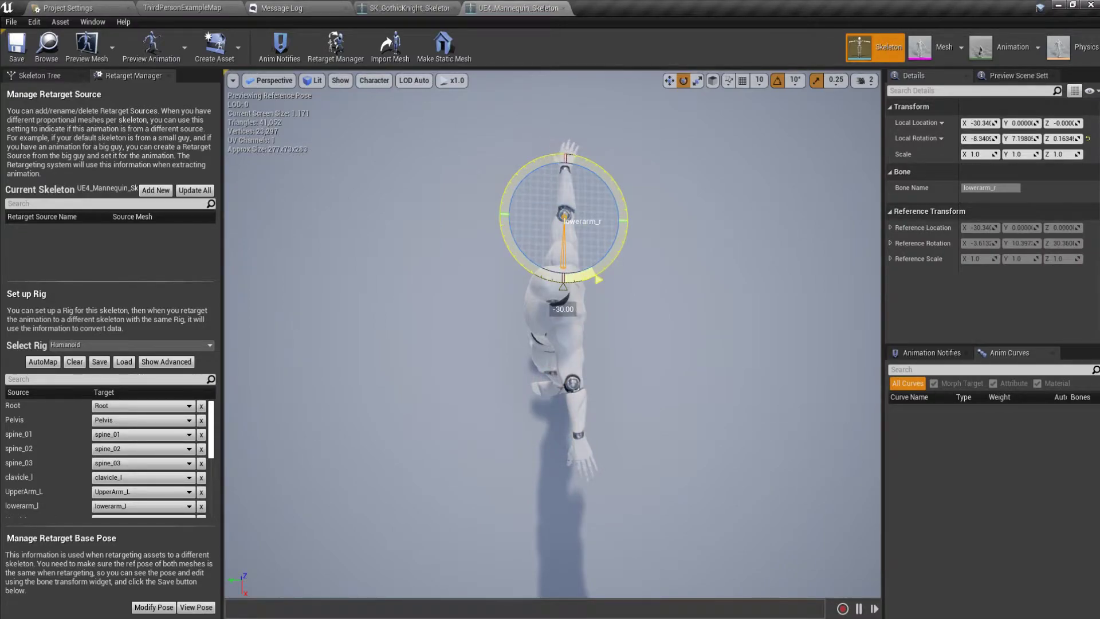
{"action": "left_click_drag", "start_coordinate": [573, 281], "coordinate": [542, 275]}
Adjust the mannequin's lowerarm_r and lowerarm_l vertically to level the forearms with the upper arms
{"action": "right_click_drag", "start_coordinate": [534, 288], "coordinate": [433, 328]}
{"action": "key", "text": "s"}
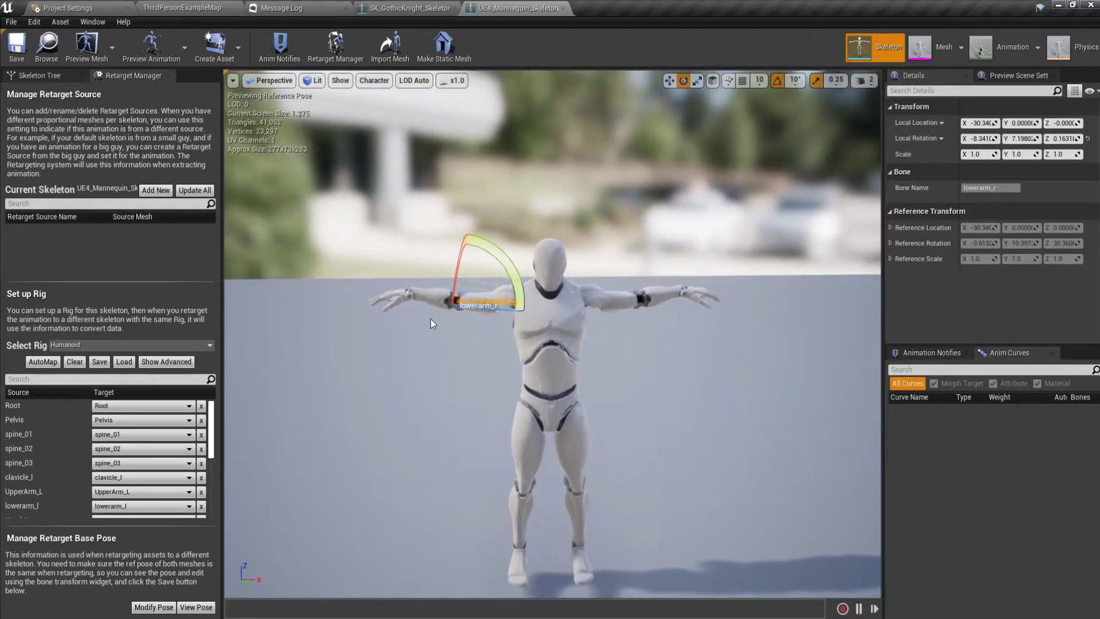
{"action": "right_click_drag", "start_coordinate": [447, 291], "coordinate": [449, 291]}
{"action": "left_click_drag", "start_coordinate": [498, 274], "coordinate": [508, 266]}
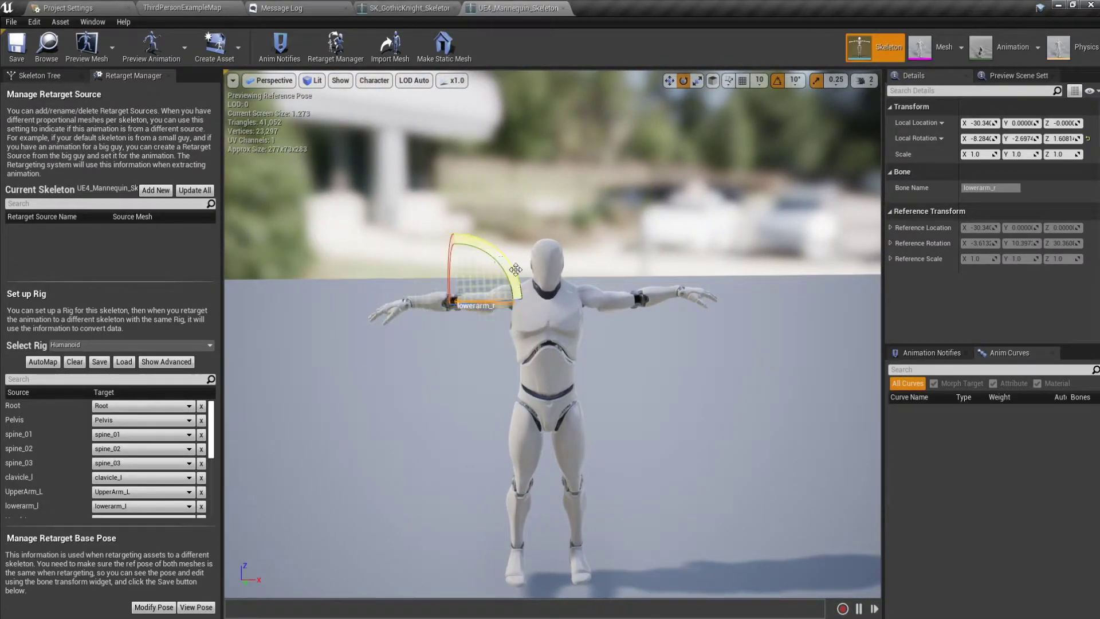
{"action": "left_click", "coordinate": [637, 297]}
{"action": "left_click_drag", "start_coordinate": [593, 254], "coordinate": [533, 272]}
Rotate the mannequin's hand_r bone upward so the right hand is level with its forearm
{"action": "left_click", "coordinate": [694, 299]}
{"action": "left_click", "coordinate": [384, 301]}
{"action": "left_click_drag", "start_coordinate": [437, 267], "coordinate": [438, 267]}
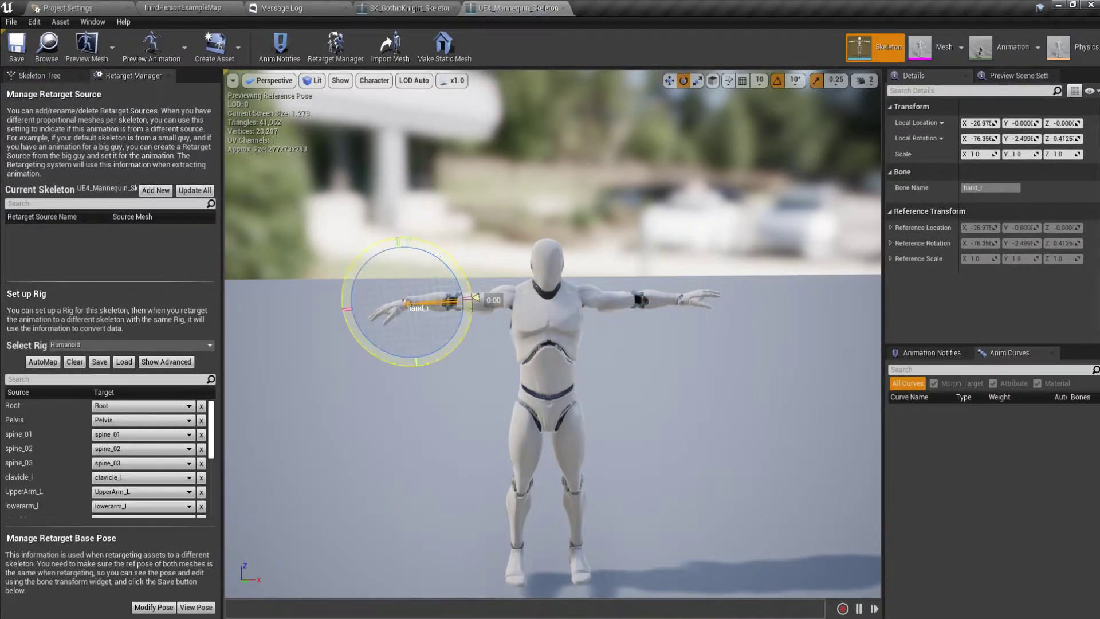
{"action": "left_click_drag", "start_coordinate": [473, 332], "coordinate": [473, 333]}
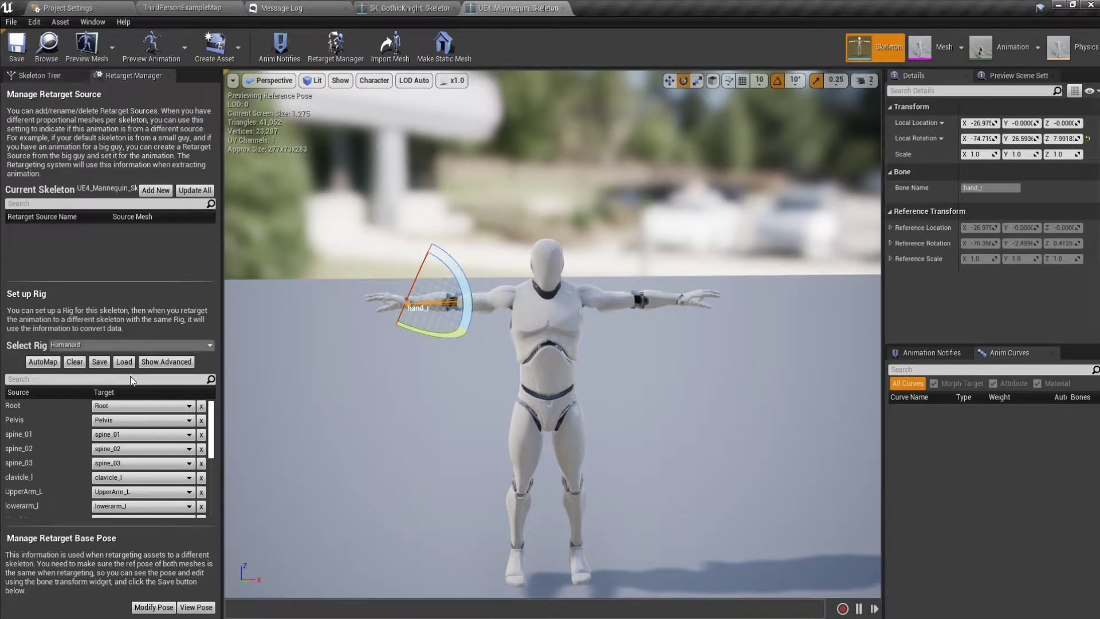
Set the mannequin's retarget base pose from its current pose, and save all modified assets from the ThirdPersonExampleMap level editor
{"action": "left_click", "coordinate": [165, 606]}
{"action": "left_click", "coordinate": [194, 537]}
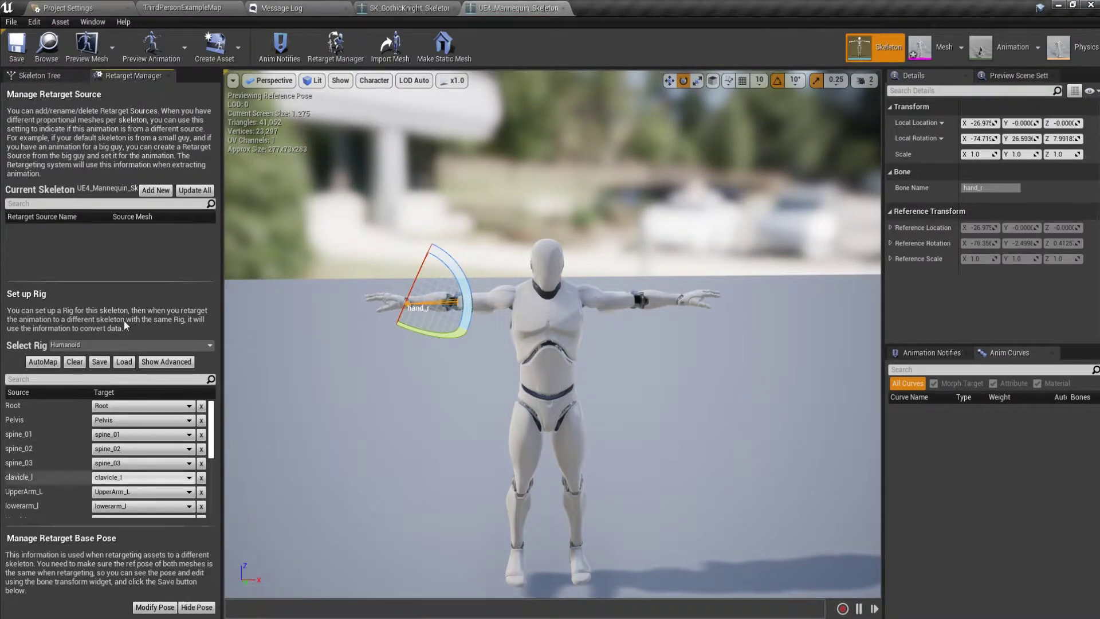
{"action": "left_click", "coordinate": [208, 6]}
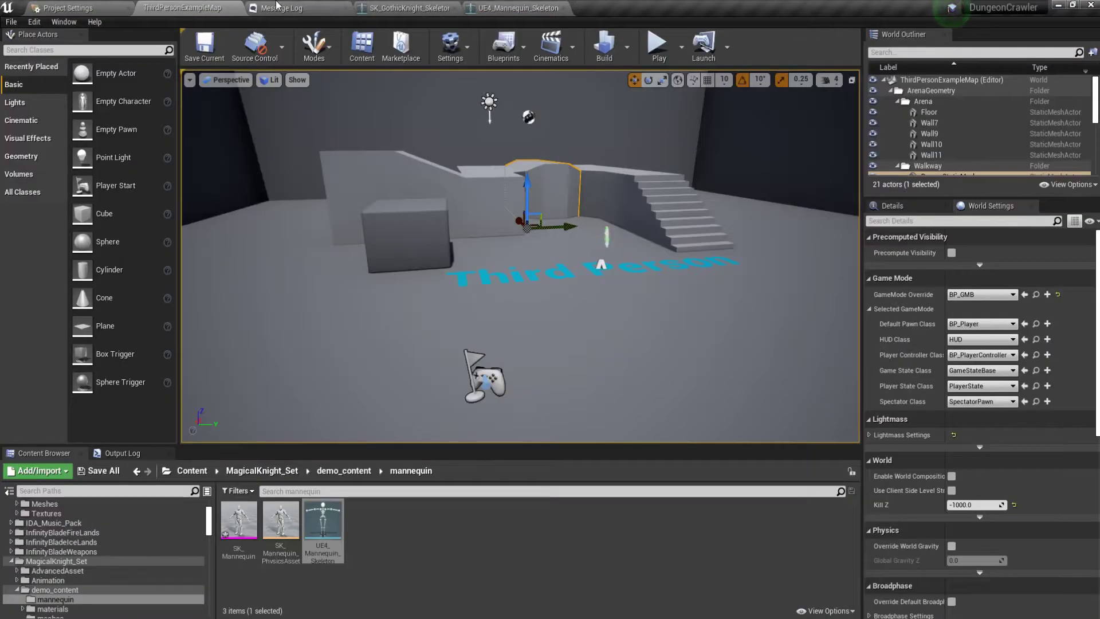
{"action": "left_click", "coordinate": [100, 470]}
{"action": "left_click", "coordinate": [641, 426]}
Open the Content/GKnight/Meshes folder
{"action": "left_click", "coordinate": [260, 474]}
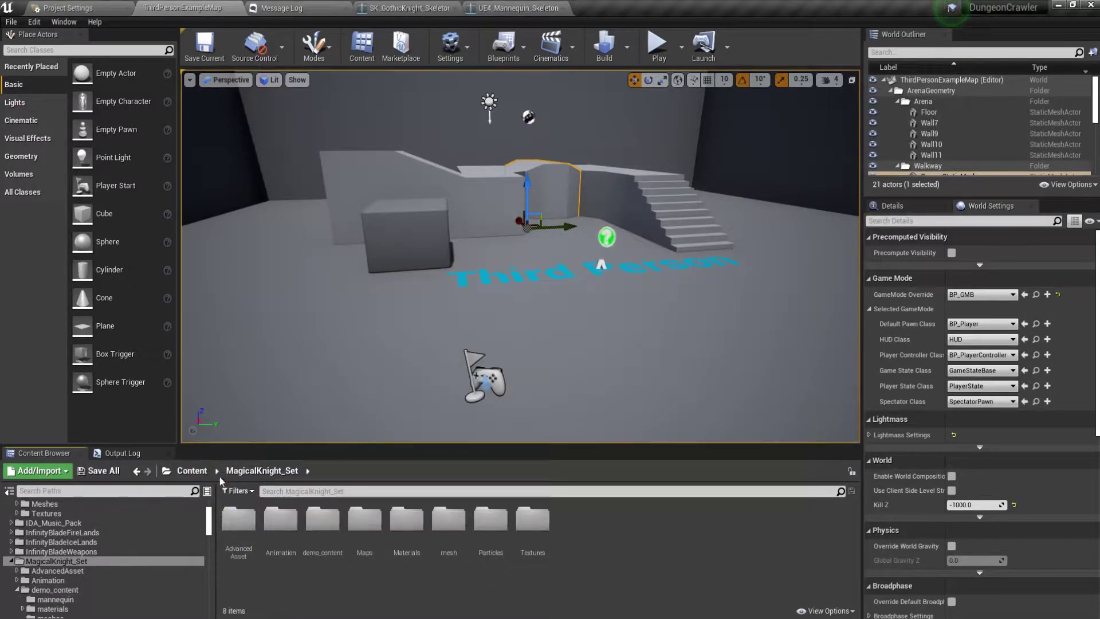
{"action": "left_click", "coordinate": [193, 471]}
{"action": "double_click", "coordinate": [409, 522]}
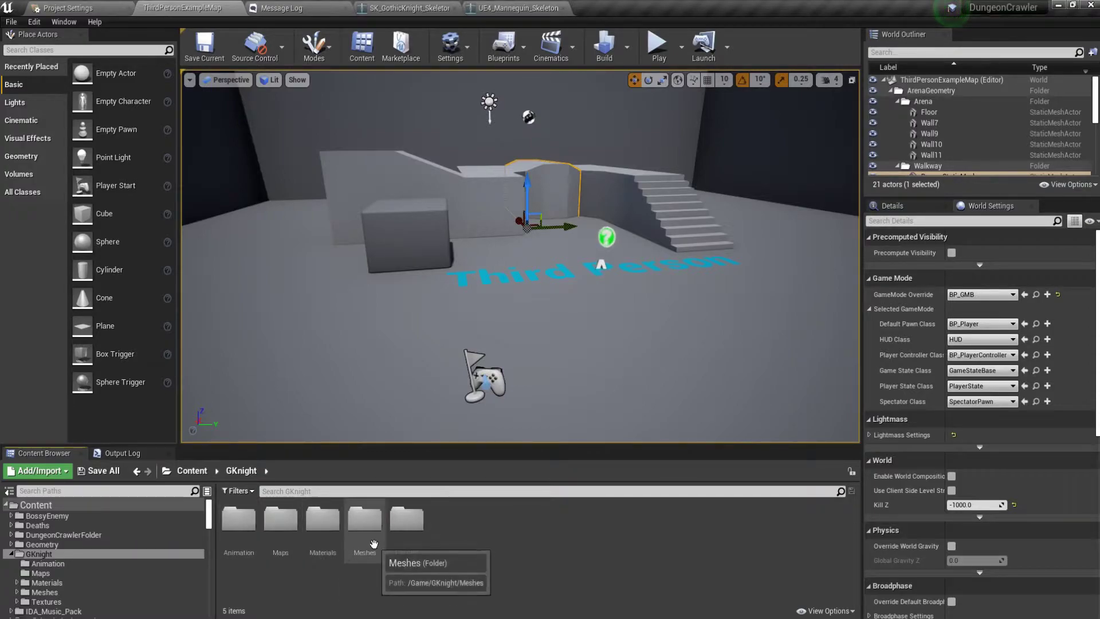
{"action": "double_click", "coordinate": [374, 542]}
Retarget SK_GothicKnight_Skeleton to the UE4_Mannequin_Skeleton from MagicalKnight_Set/demo_content/mannequin, keeping the default retarget options
{"action": "right_click", "coordinate": [365, 525]}
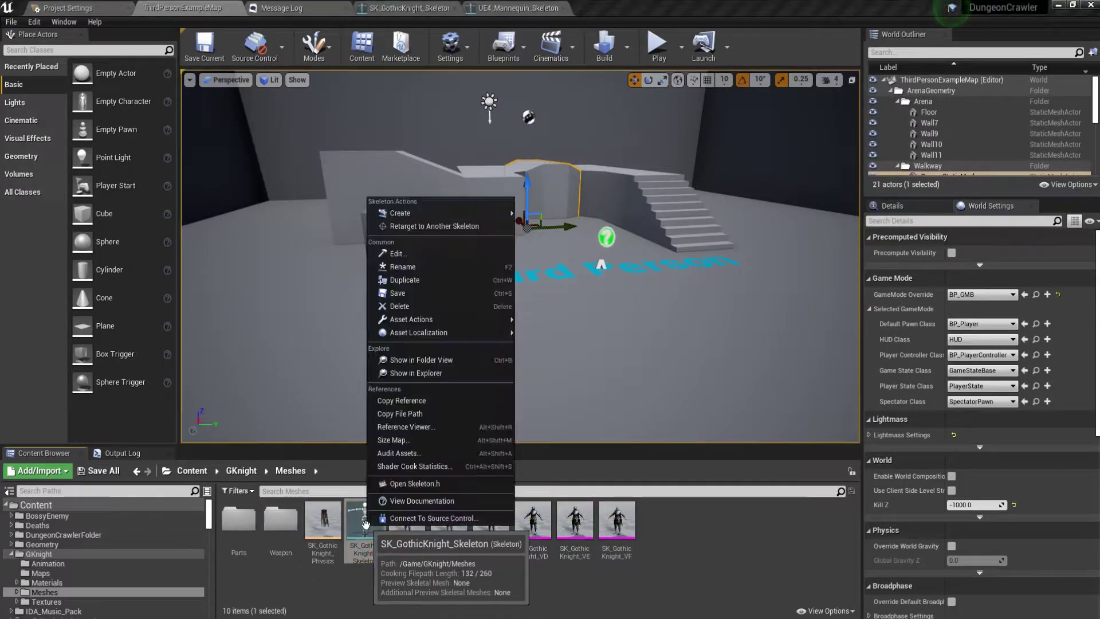
{"action": "left_click", "coordinate": [426, 229]}
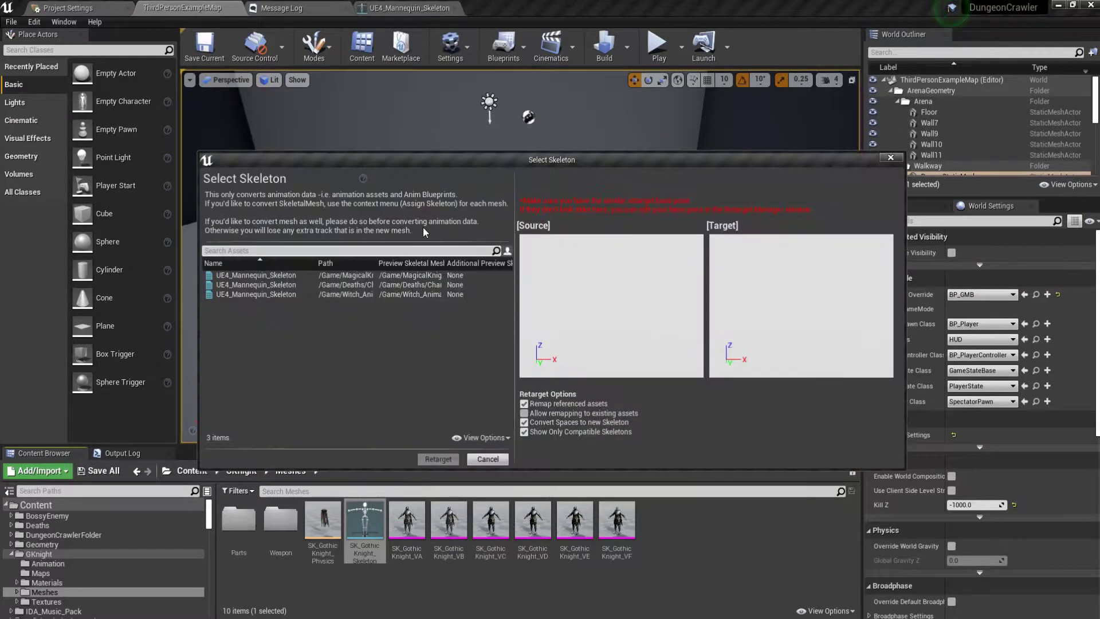
{"action": "left_click", "coordinate": [349, 275]}
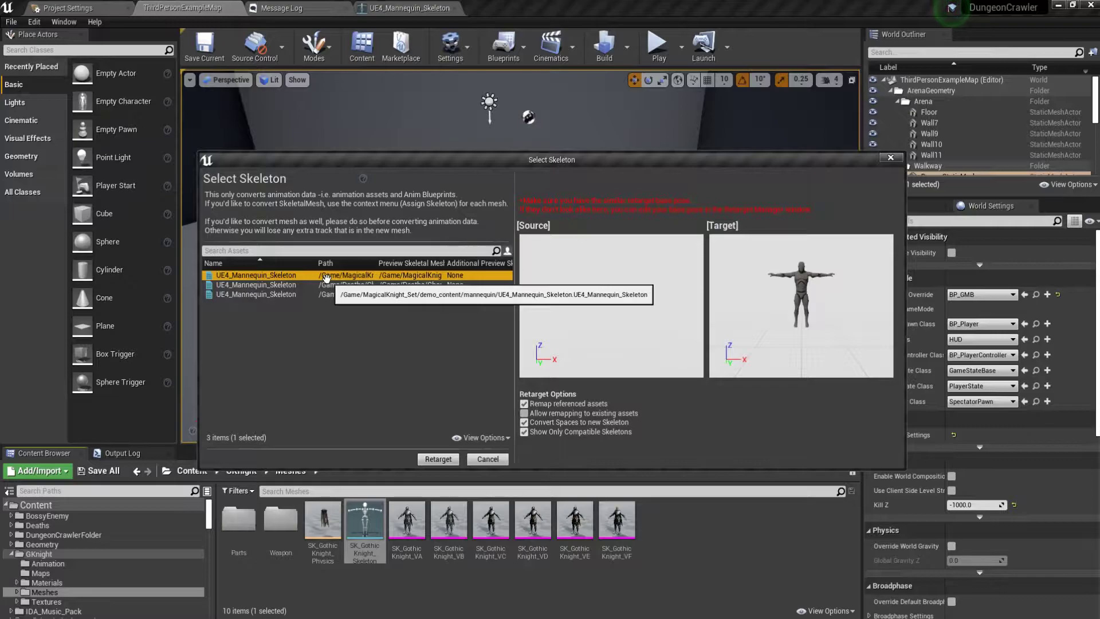
{"action": "left_click", "coordinate": [443, 460]}
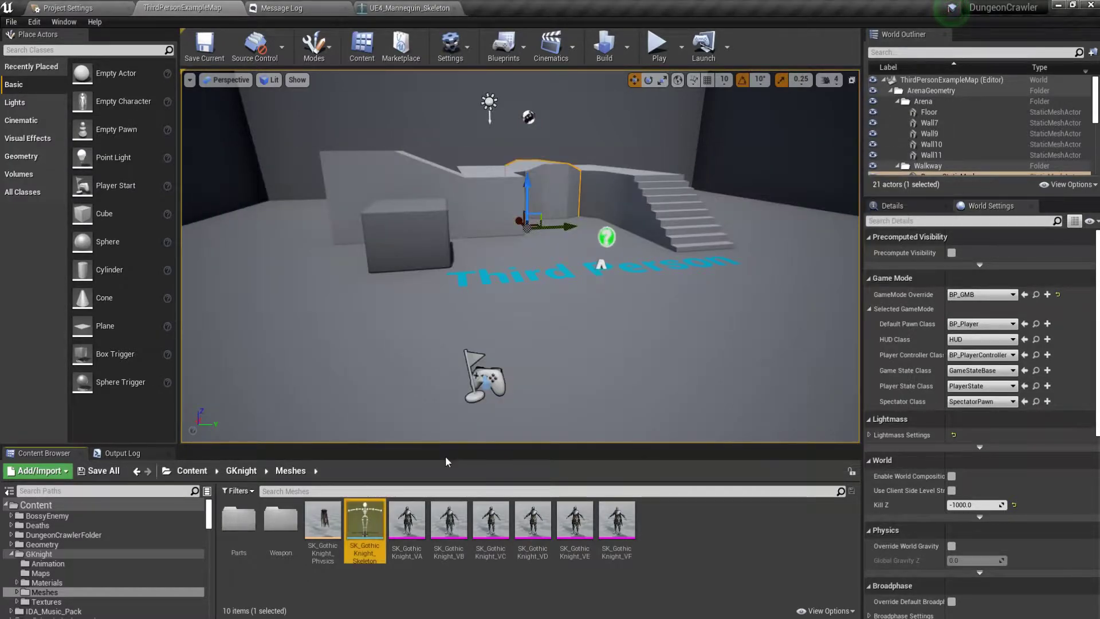
{"action": "left_click", "coordinate": [409, 581]}
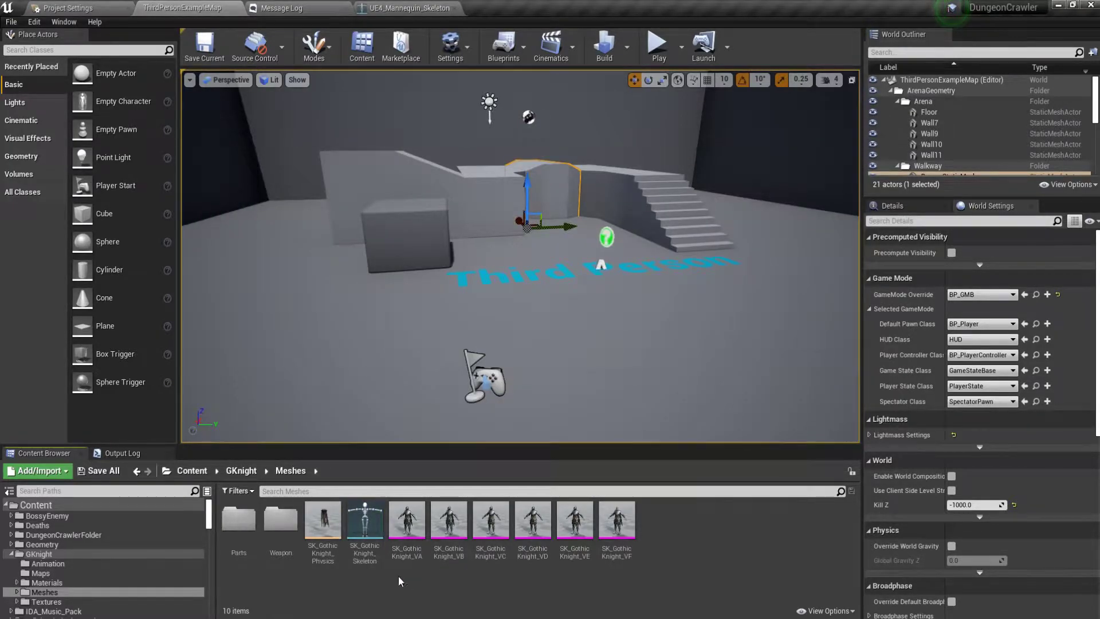
{"action": "right_click", "coordinate": [371, 534]}
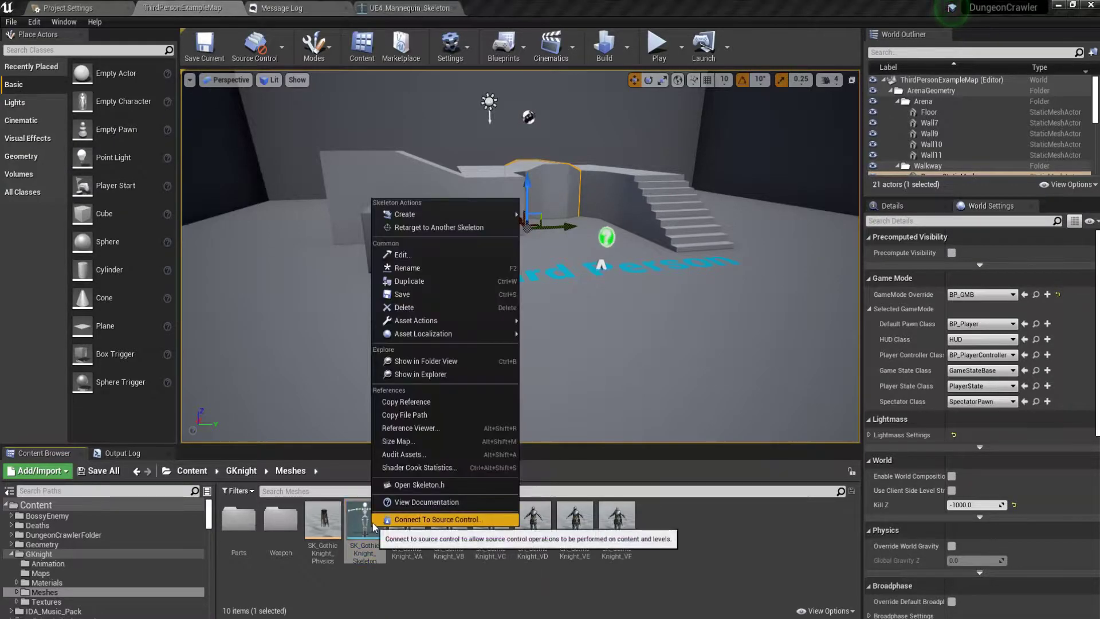
{"action": "left_click", "coordinate": [362, 547]}
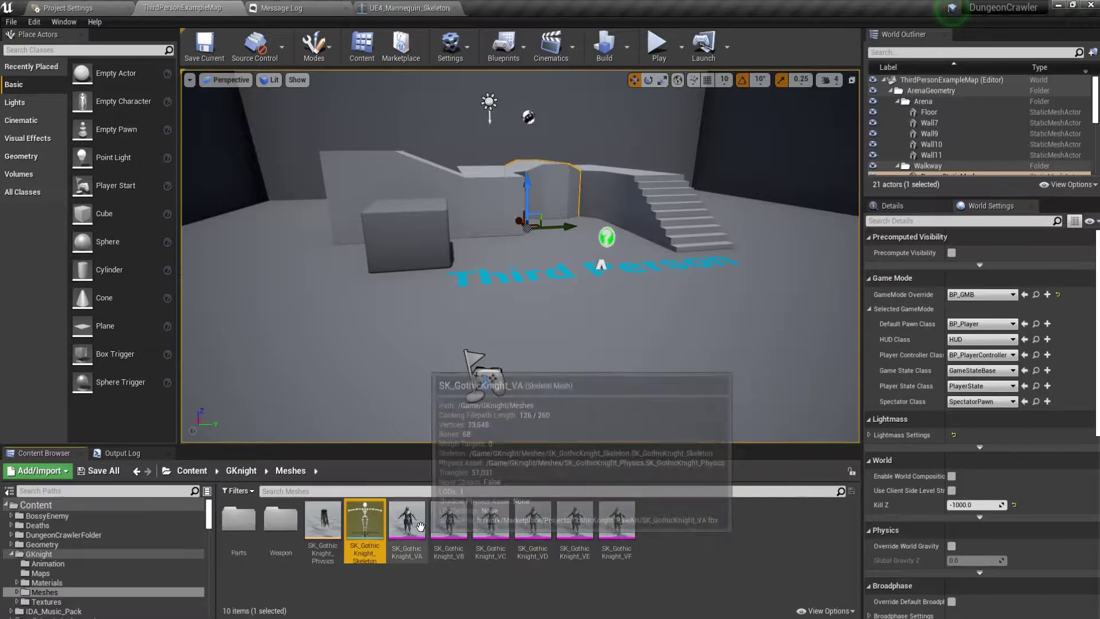
Assign the UE4_Mannequin_Skeleton from MagicalKnight_Set/demo_content/mannequin to SK_GothicKnight_VA, reviewing the full bone mapping before accepting
{"action": "right_click", "coordinate": [417, 534]}
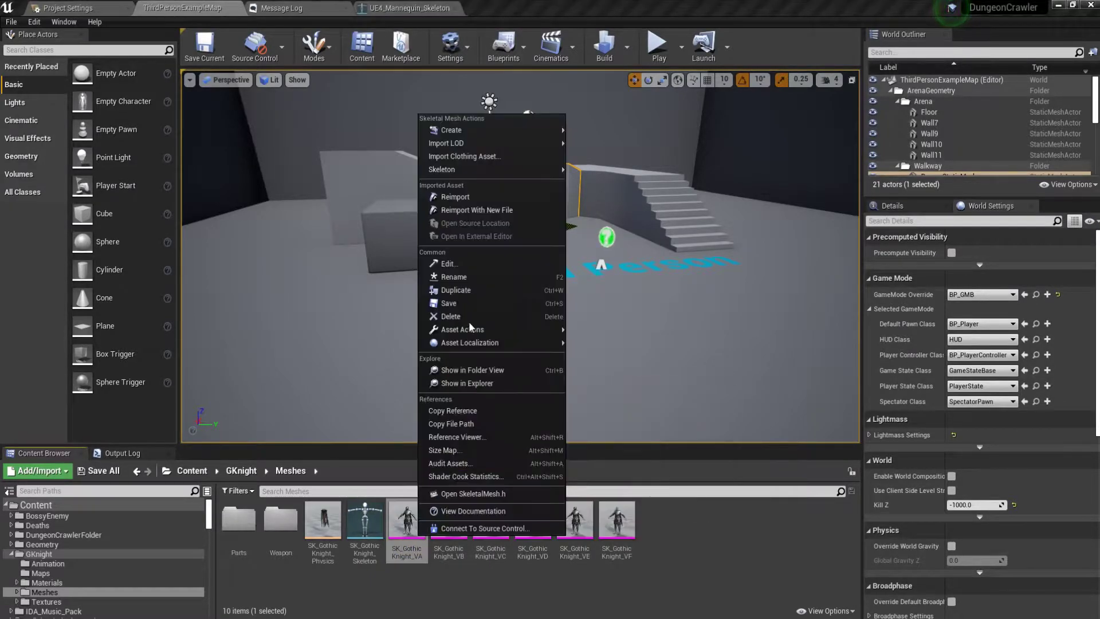
{"action": "left_click", "coordinate": [413, 545]}
{"action": "right_click", "coordinate": [414, 544]}
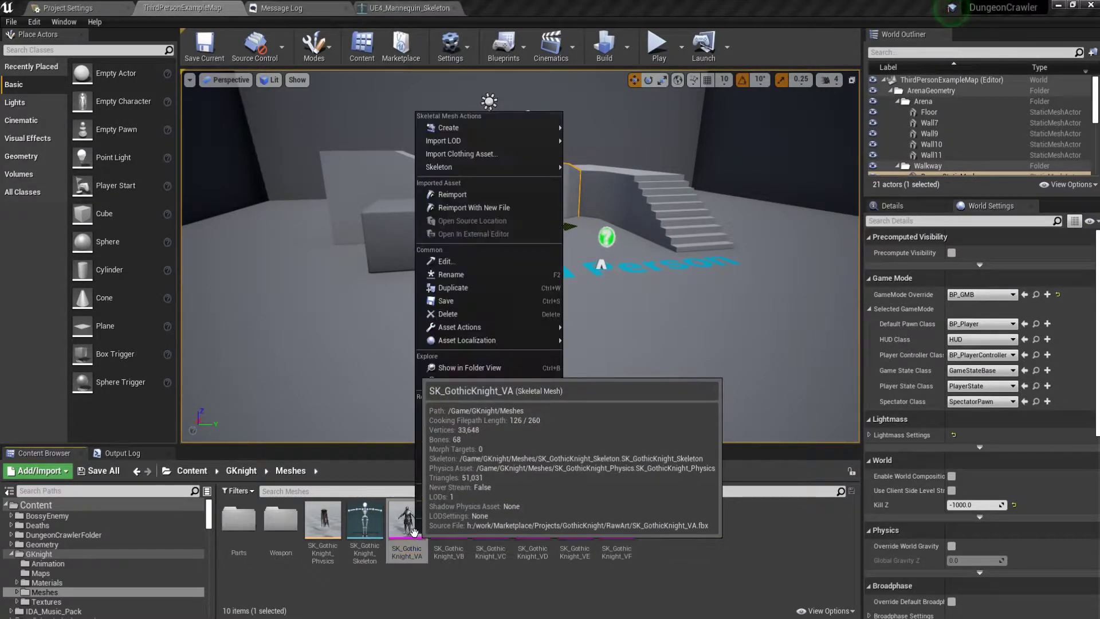
{"action": "mouse_move", "coordinate": [467, 171]}
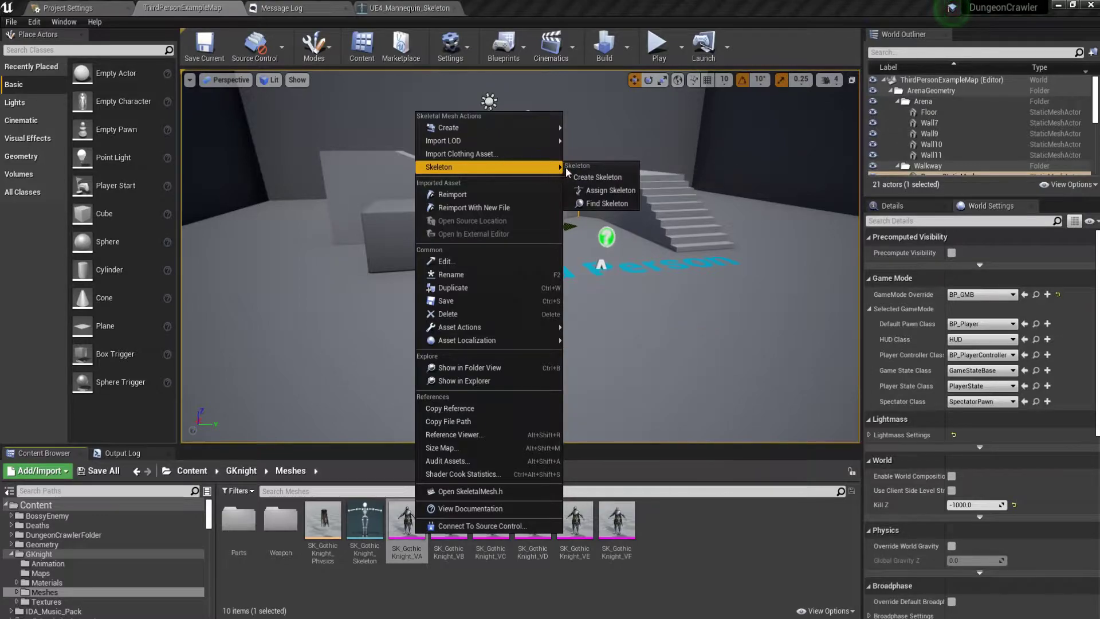
{"action": "left_click", "coordinate": [608, 191]}
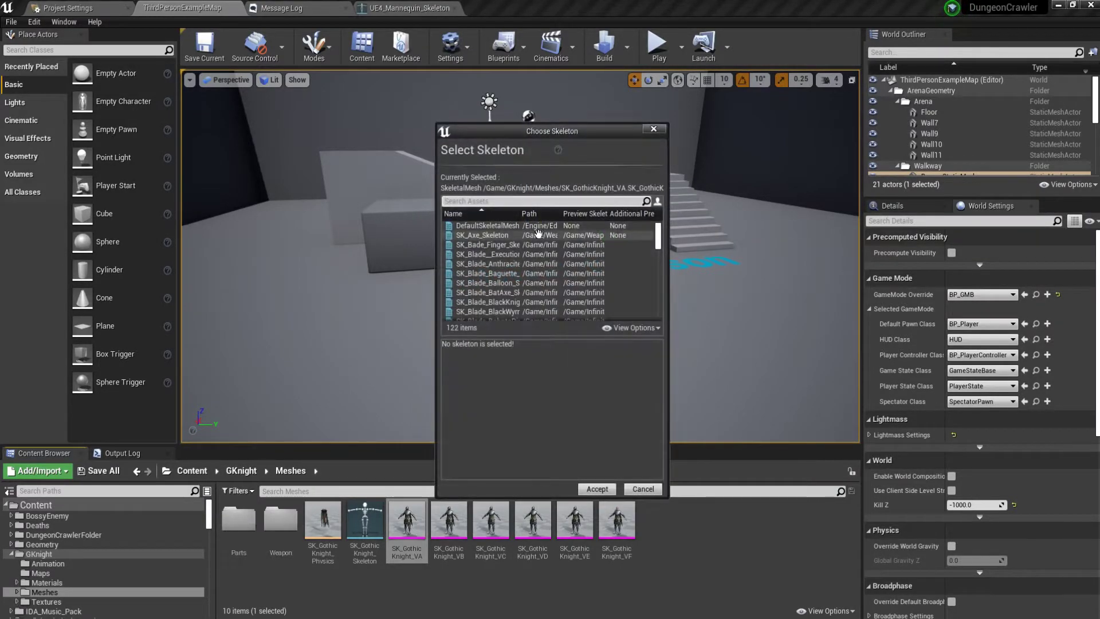
{"action": "type", "text": "mann"}
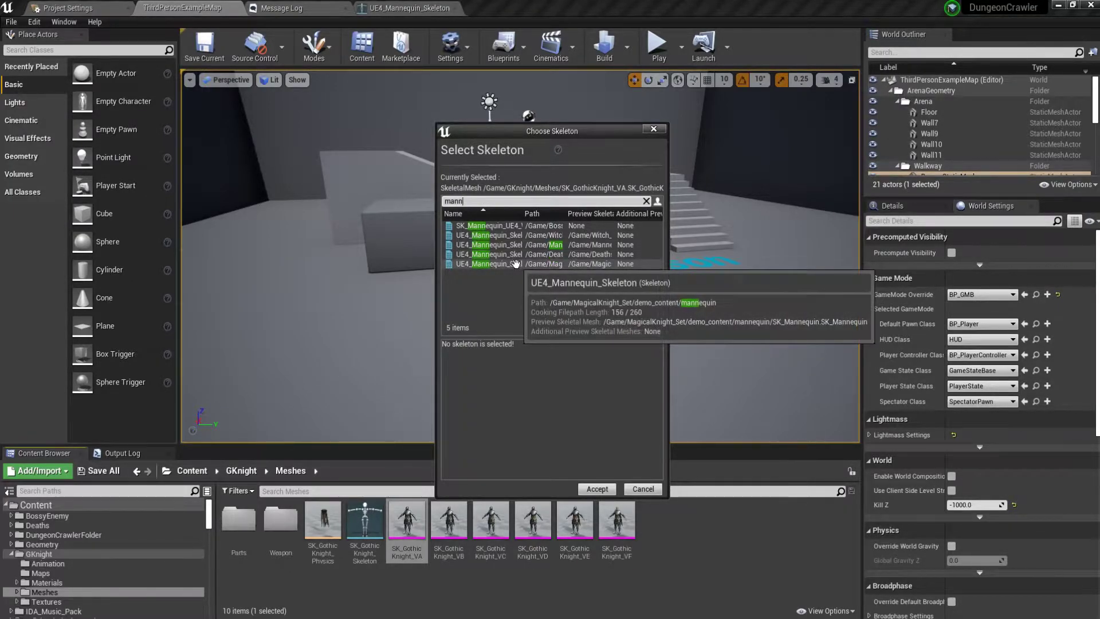
{"action": "left_click", "coordinate": [516, 264]}
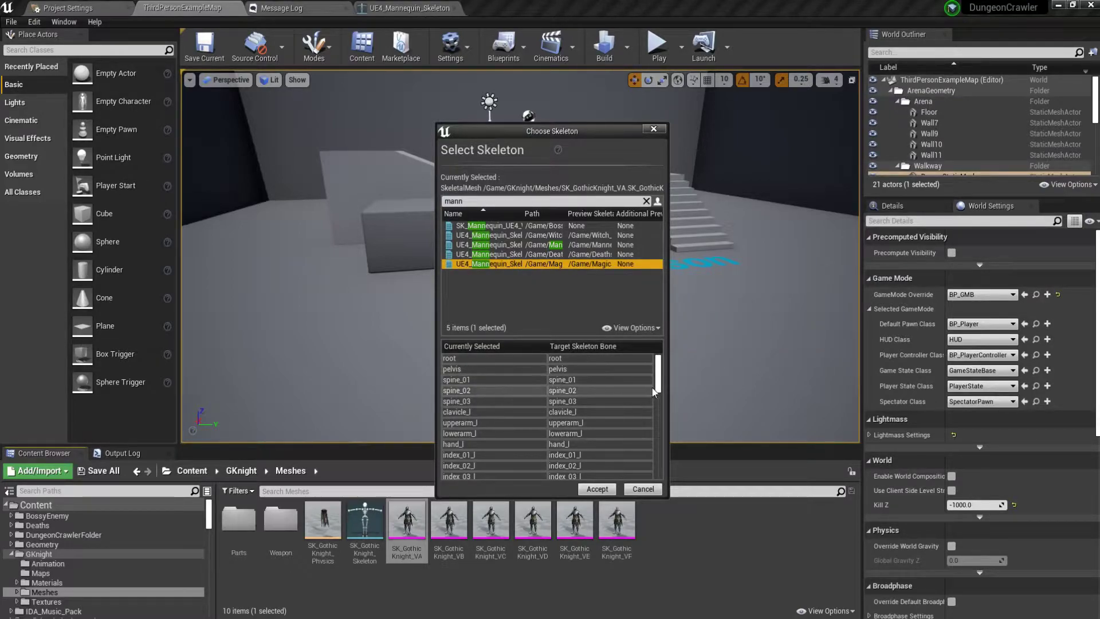
{"action": "left_click_drag", "start_coordinate": [659, 382], "coordinate": [658, 475]}
{"action": "scroll", "coordinate": [617, 445], "scroll_direction": "up", "scroll_amount": 4}
{"action": "scroll", "coordinate": [617, 445], "scroll_direction": "up", "scroll_amount": 10}
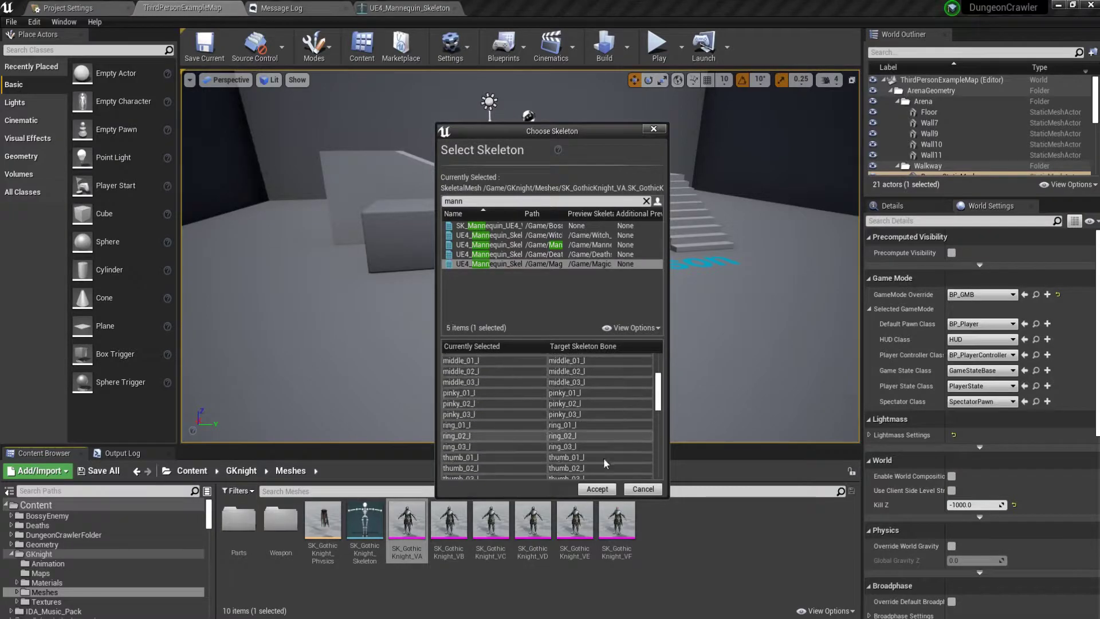
{"action": "left_click_drag", "start_coordinate": [656, 404], "coordinate": [658, 371]}
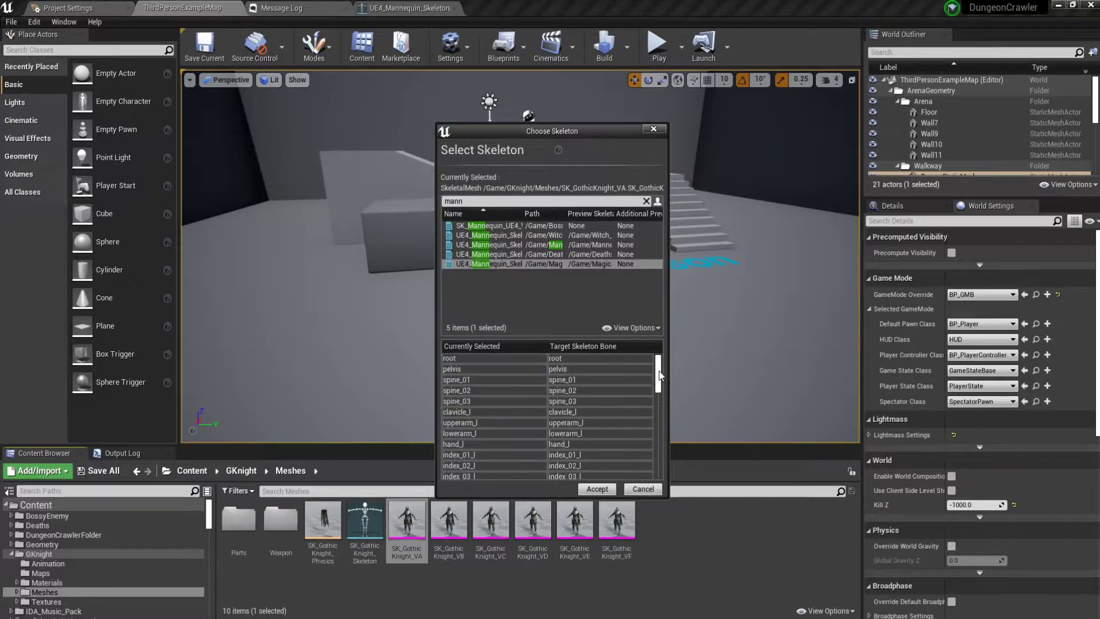
{"action": "left_click_drag", "start_coordinate": [661, 374], "coordinate": [657, 470]}
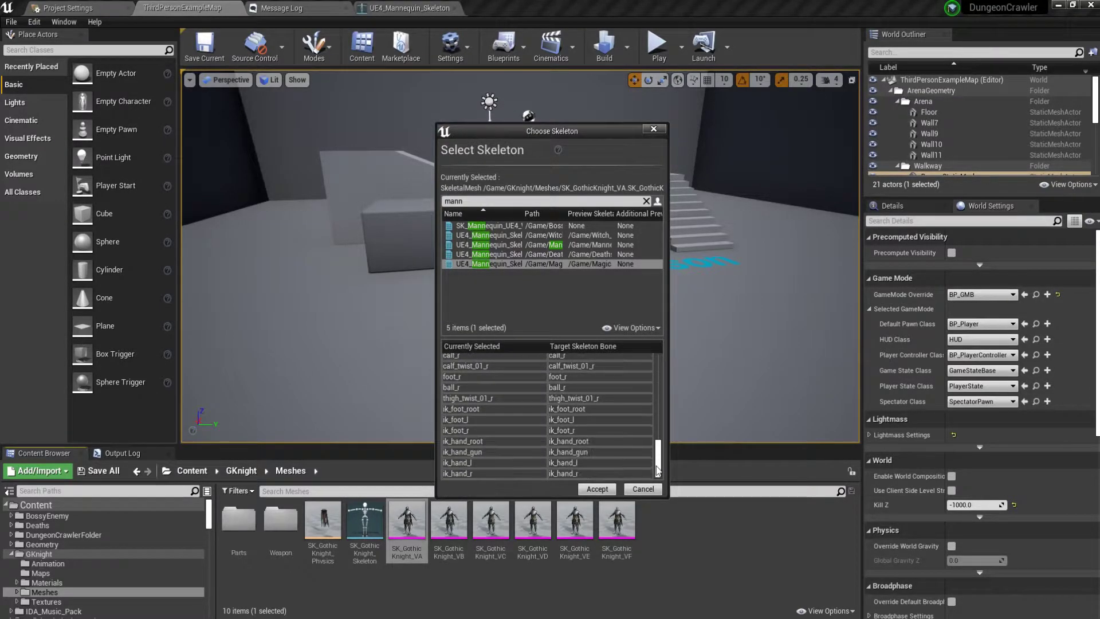
{"action": "left_click", "coordinate": [597, 490]}
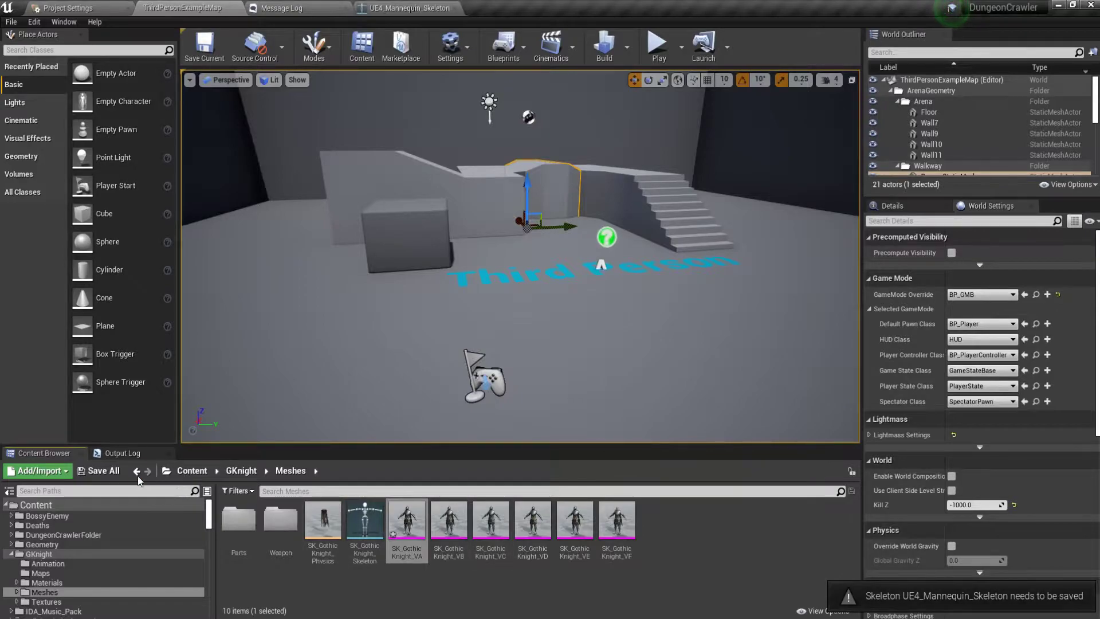
Save all modified assets, and check the skeleton assigned to SK_GothicKnight_VA
{"action": "left_click", "coordinate": [100, 471]}
{"action": "left_click", "coordinate": [657, 431]}
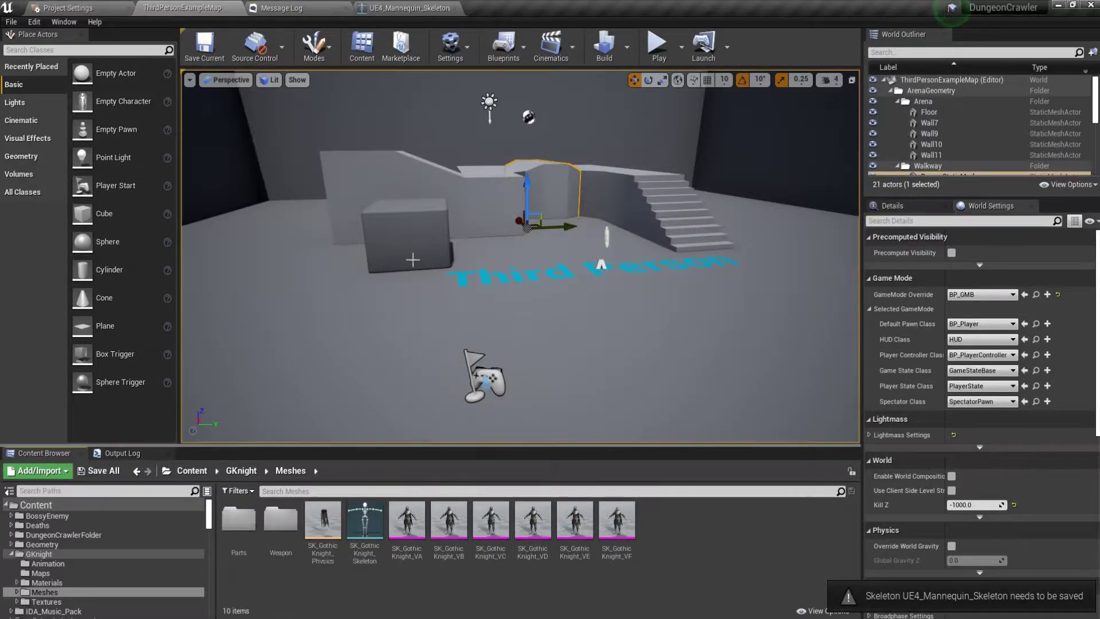
{"action": "left_click", "coordinate": [406, 522]}
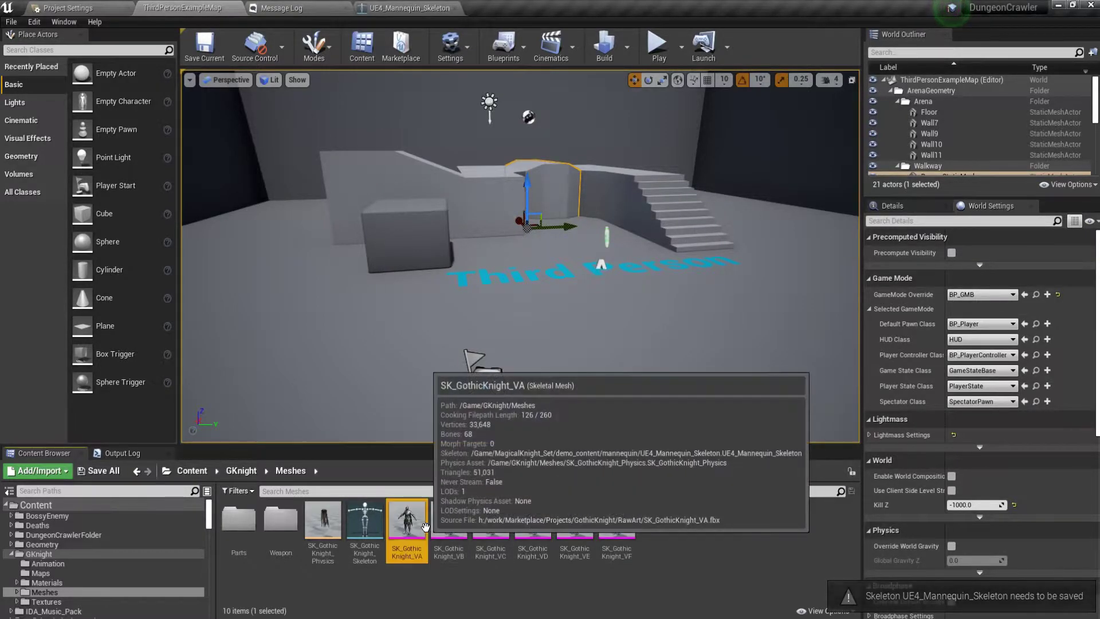
{"action": "left_click", "coordinate": [460, 539]}
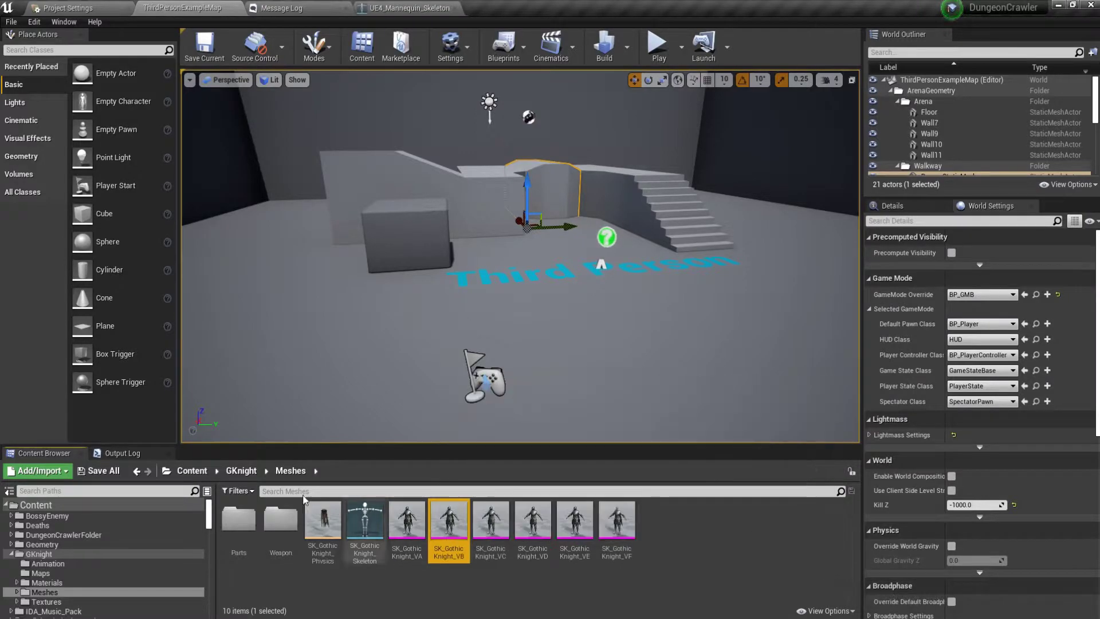
Create a folder named Animations inside Content/DungeonCrawlerFolder/Character
{"action": "left_click", "coordinate": [242, 471]}
{"action": "left_click", "coordinate": [192, 471]}
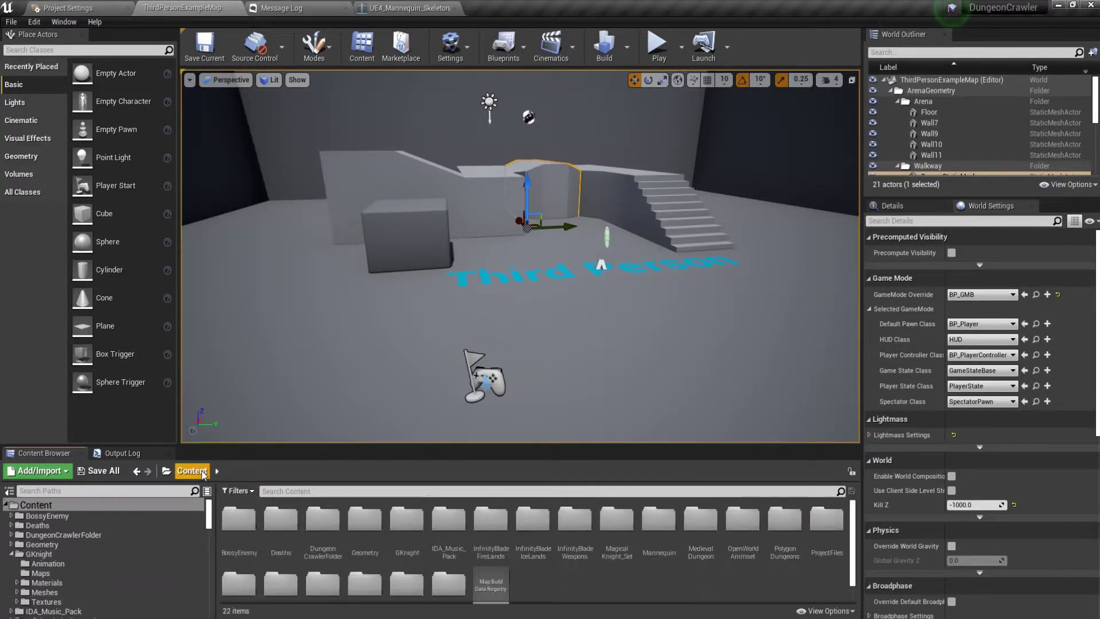
{"action": "double_click", "coordinate": [326, 546]}
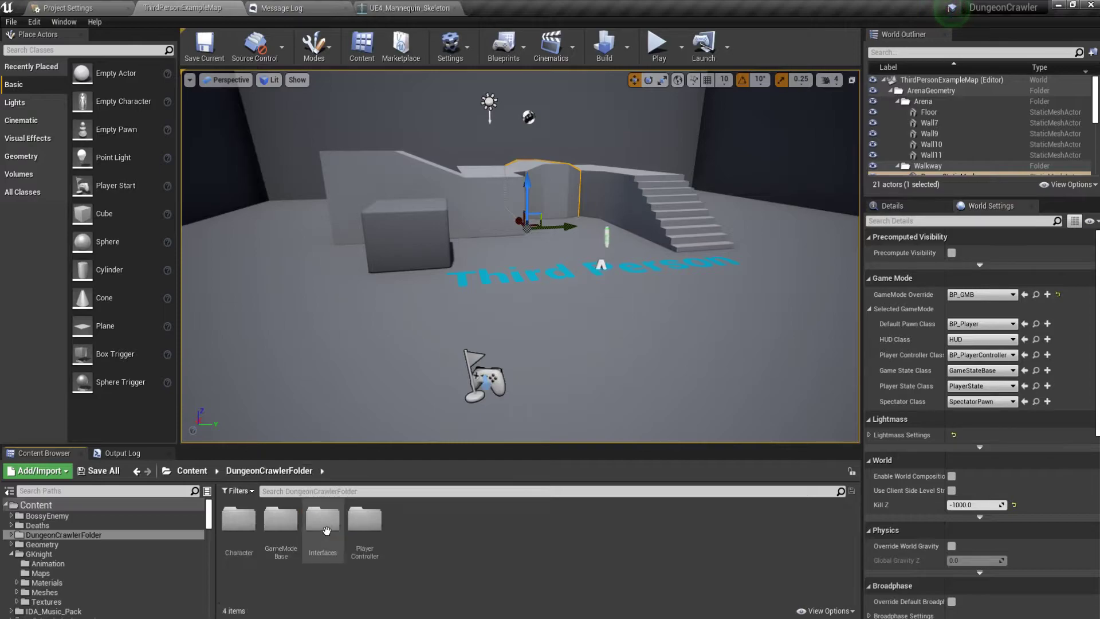
{"action": "left_click", "coordinate": [248, 529]}
{"action": "double_click", "coordinate": [247, 529]}
{"action": "right_click", "coordinate": [310, 535]}
{"action": "left_click", "coordinate": [383, 184]}
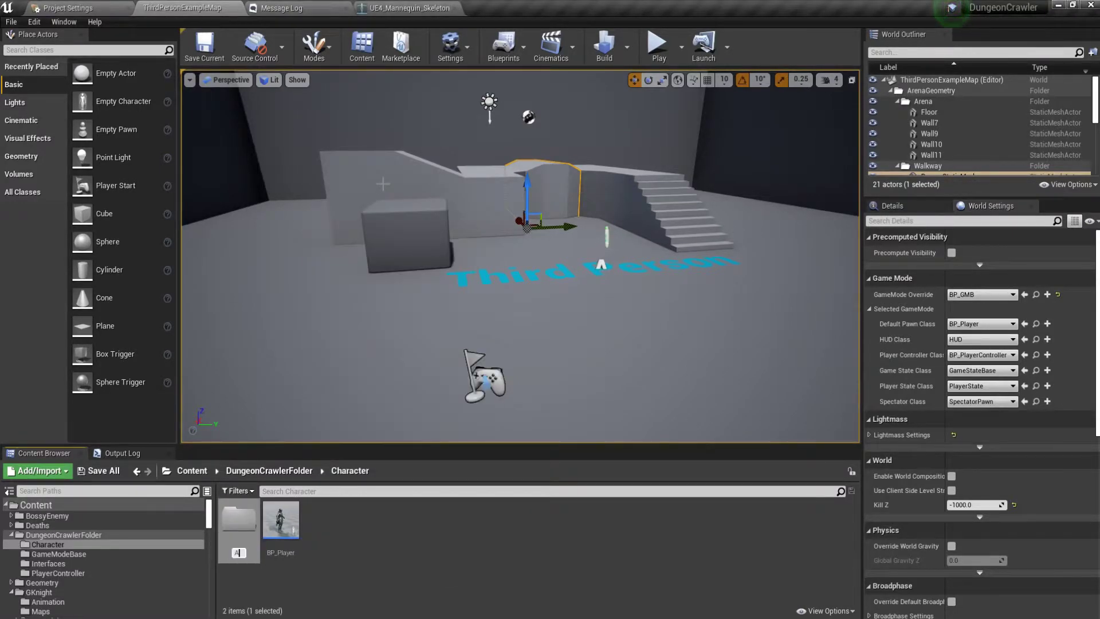
{"action": "type", "text": "Animations"}
{"action": "key", "text": "Return"}
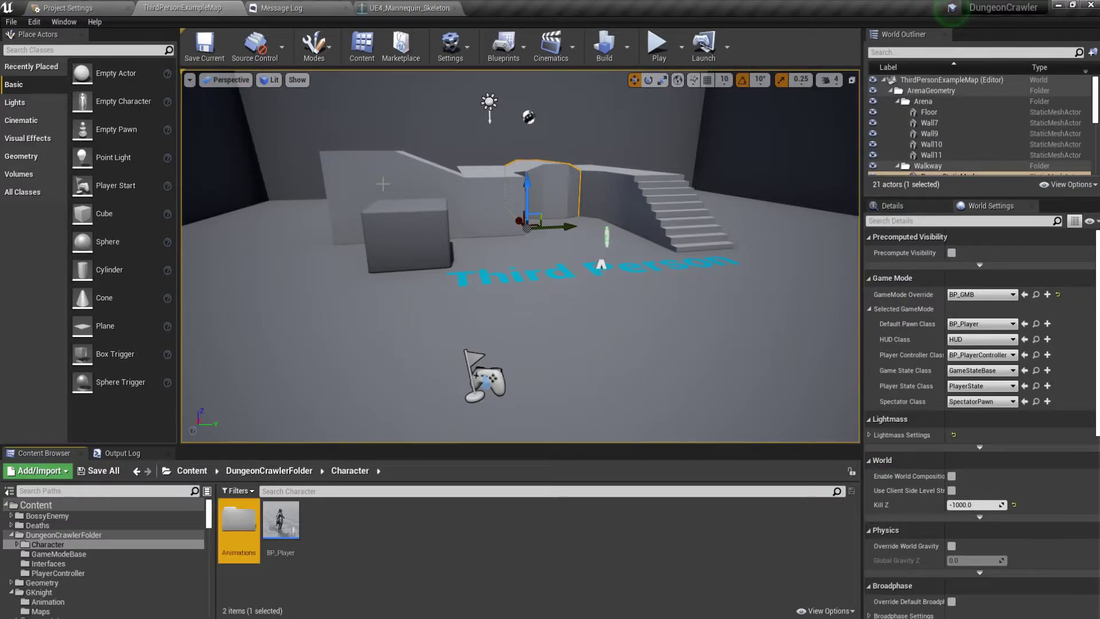
In the new Animations folder, create a Blend Space named ABS_IdleWalkRun for the MagicalKnight_Set UE4_Mannequin_Skeleton
{"action": "double_click", "coordinate": [239, 525]}
{"action": "right_click", "coordinate": [302, 533]}
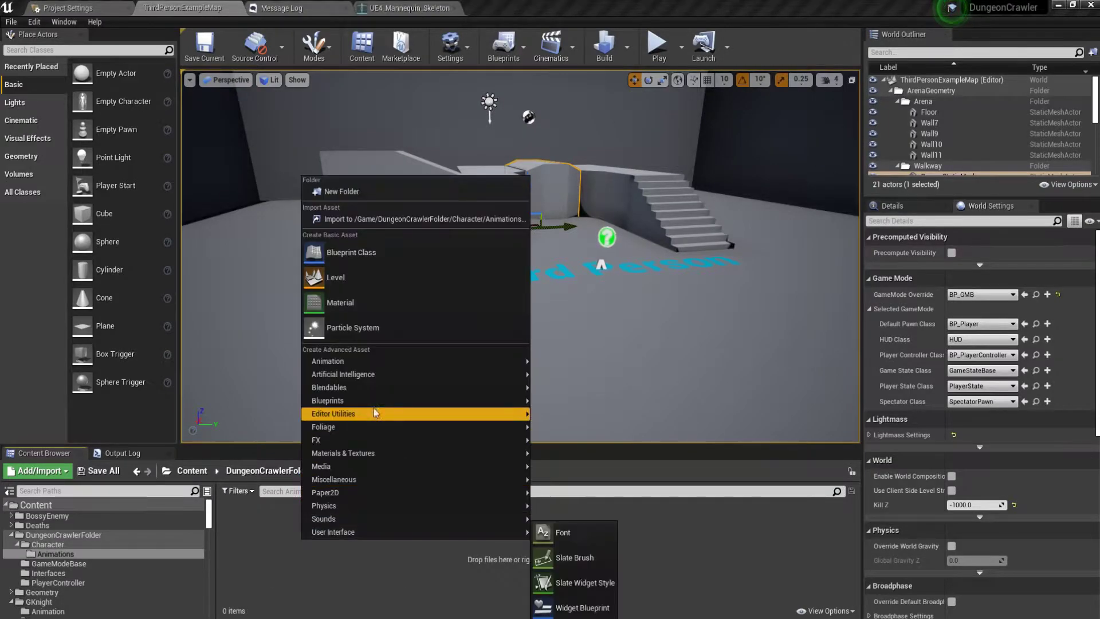
{"action": "mouse_move", "coordinate": [474, 362]}
{"action": "left_click", "coordinate": [573, 407]}
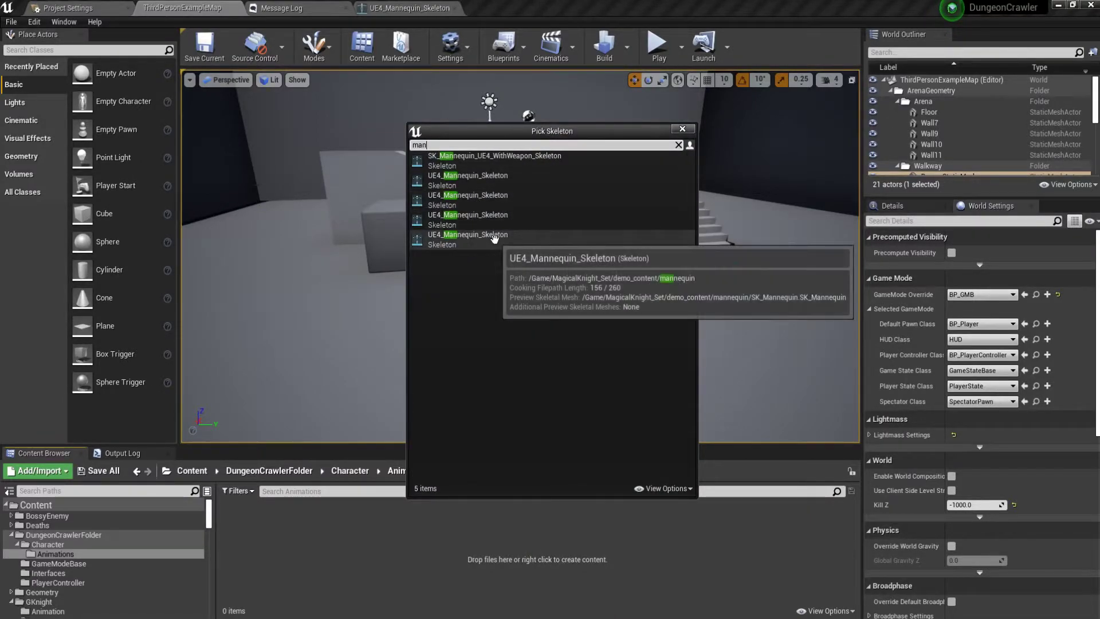
{"action": "left_click", "coordinate": [494, 238]}
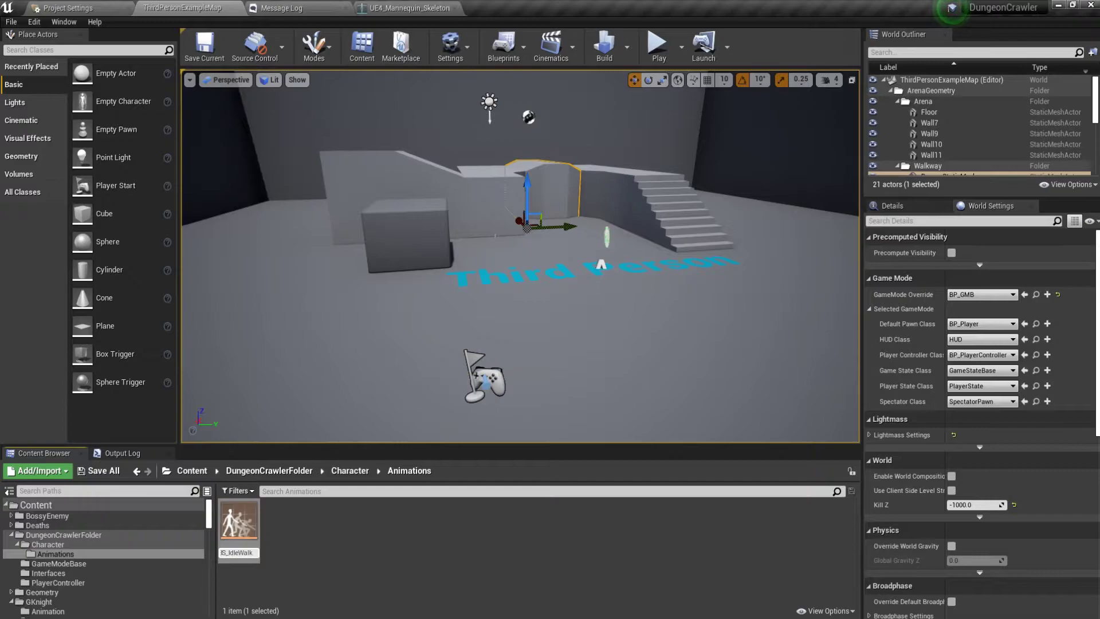
Open ABS_IdleWalkRun, place the idle animation as a sample at the centre of the blend grid, and save it
{"action": "double_click", "coordinate": [239, 526]}
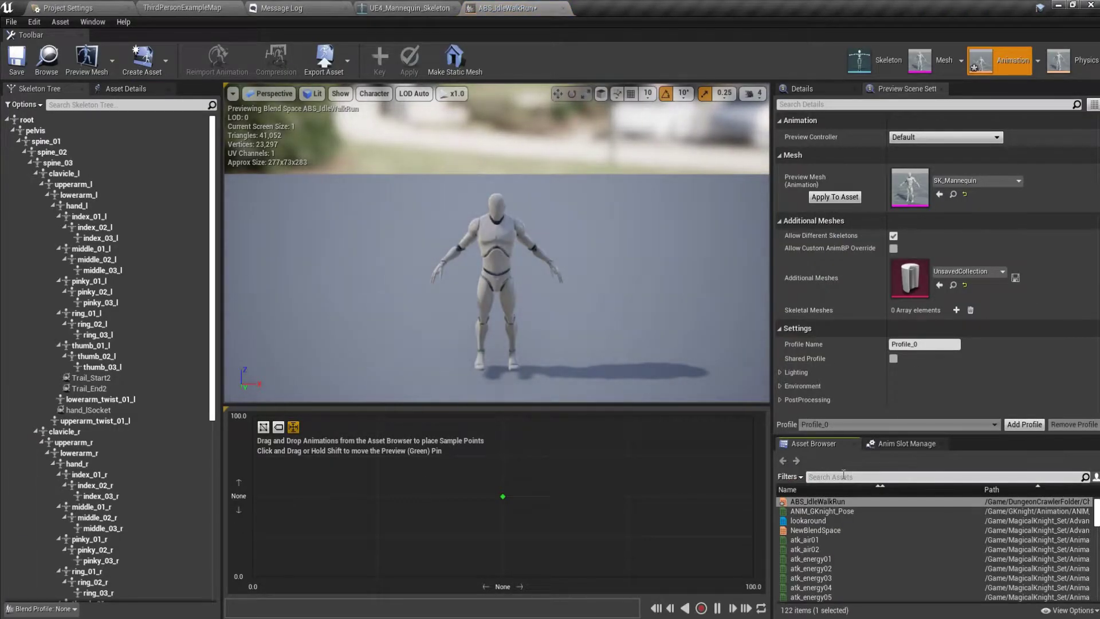
{"action": "left_click", "coordinate": [800, 530]}
{"action": "left_click_drag", "start_coordinate": [799, 530], "coordinate": [503, 496]}
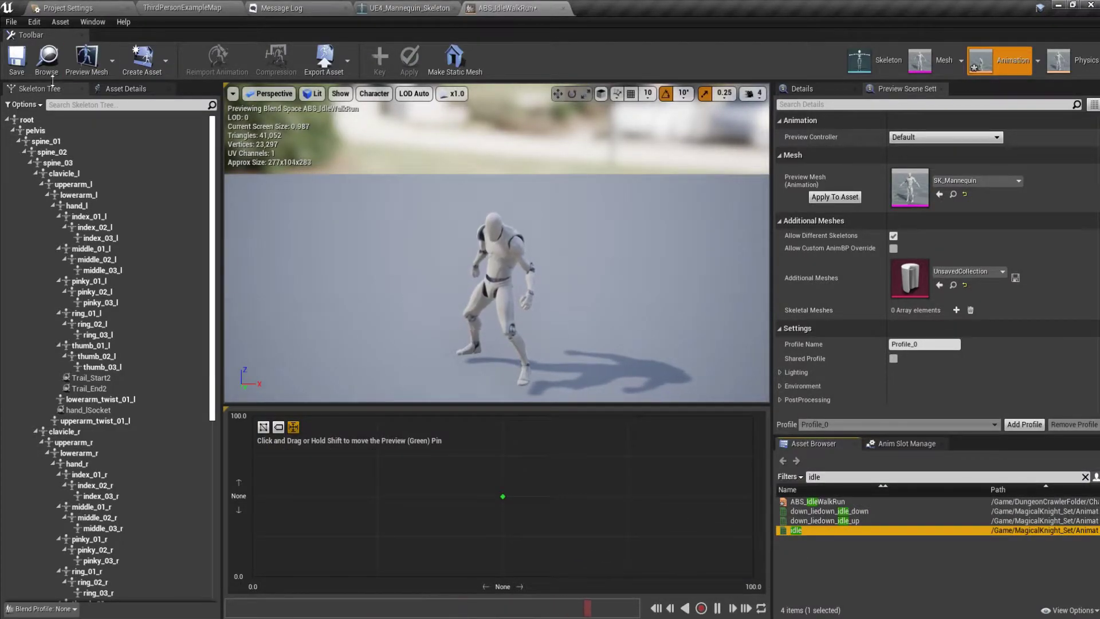
Locate BP_Player from the level's default pawn class, open its viewport, and select the inherited Mesh component
{"action": "left_click", "coordinate": [281, 8]}
{"action": "left_click", "coordinate": [182, 7]}
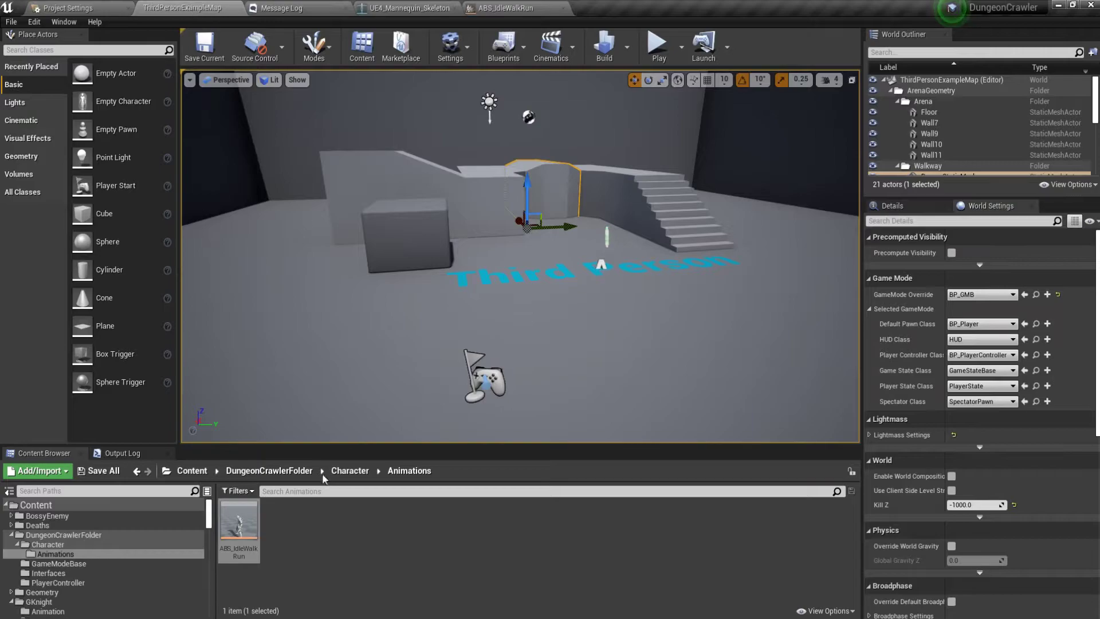
{"action": "left_click", "coordinate": [1036, 324]}
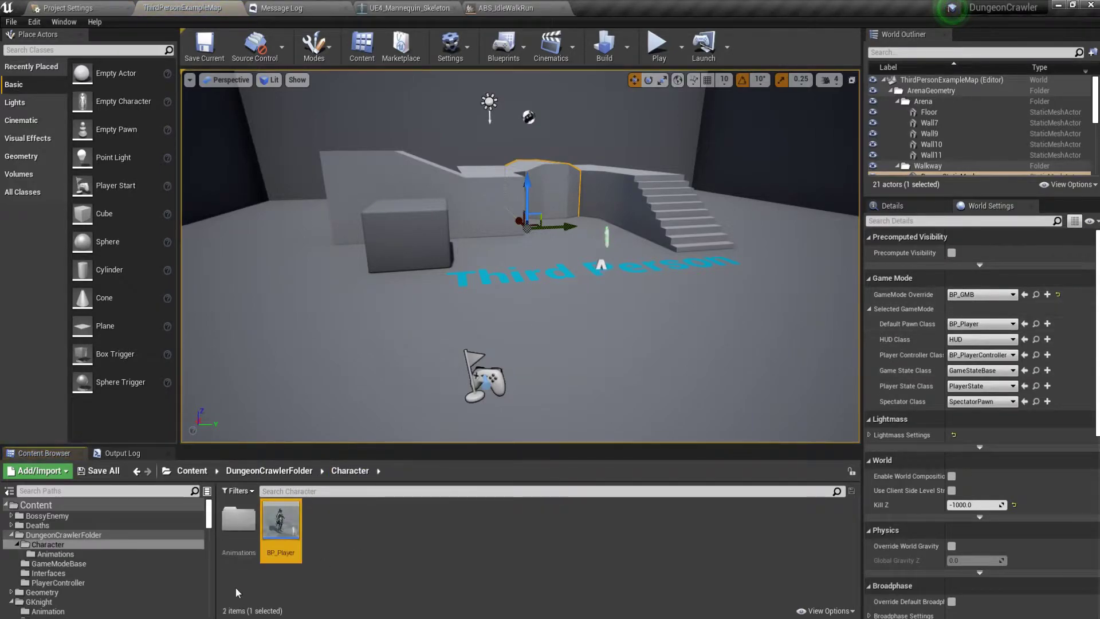
{"action": "double_click", "coordinate": [298, 519]}
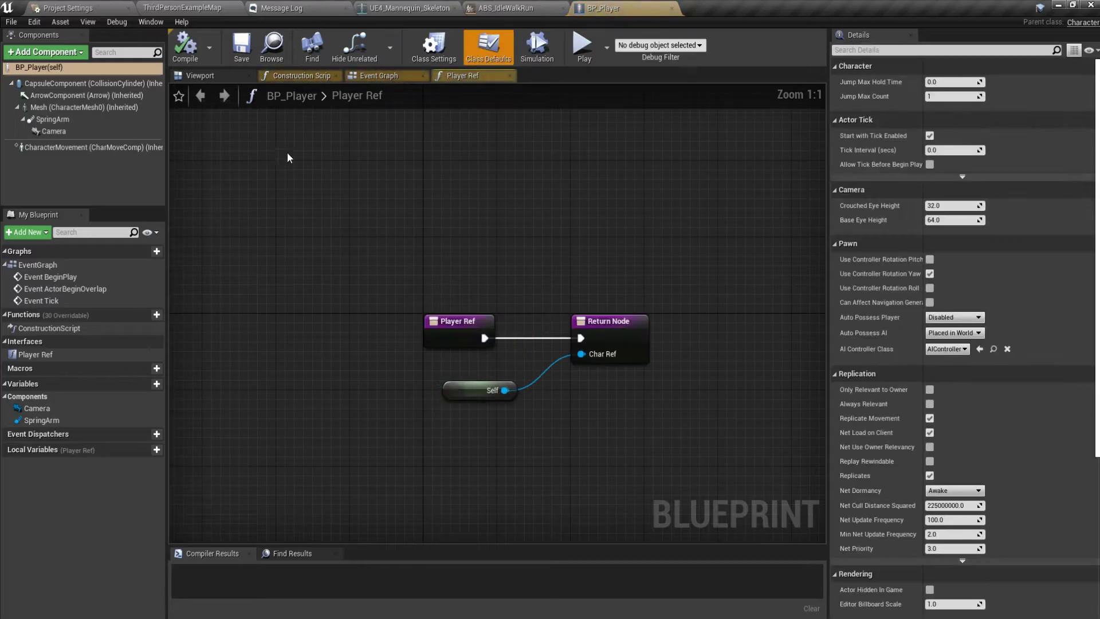
{"action": "left_click", "coordinate": [216, 75]}
{"action": "left_click", "coordinate": [80, 107]}
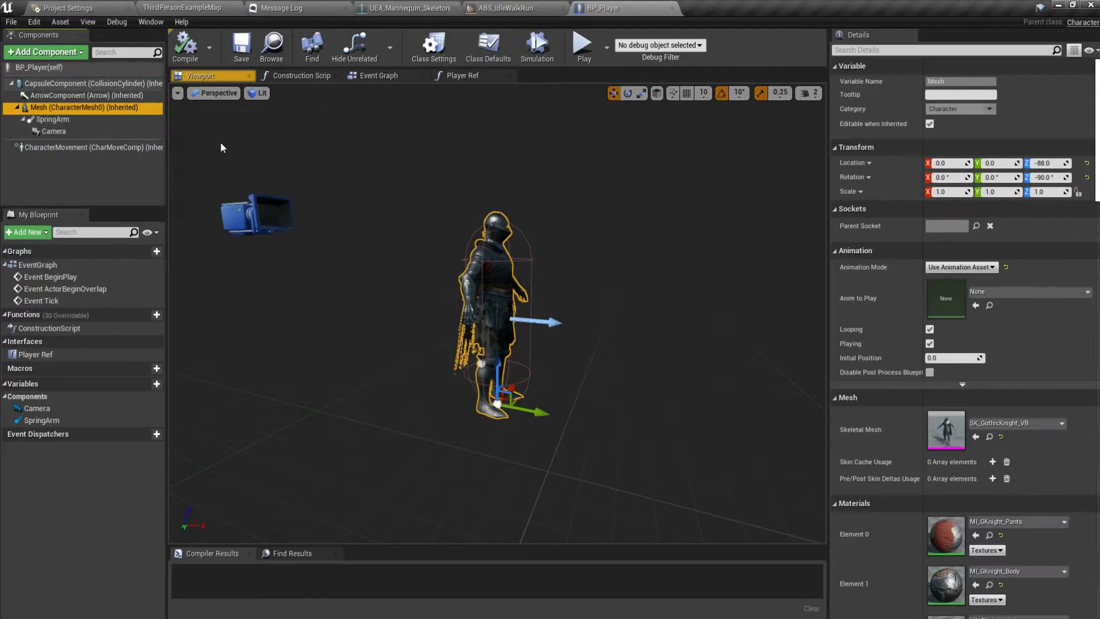
Set the mesh to Use Animation Asset with idle as the animation to play, and inspect the knight's pose
{"action": "left_click", "coordinate": [981, 267]}
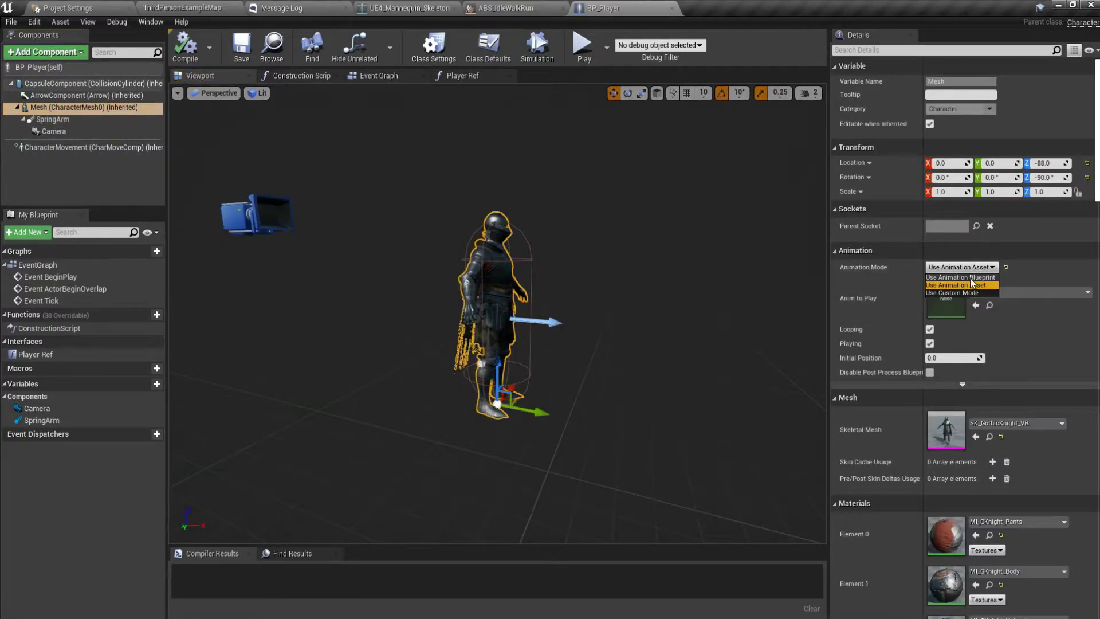
{"action": "left_click", "coordinate": [972, 282]}
{"action": "left_click", "coordinate": [963, 267]}
{"action": "left_click", "coordinate": [967, 285]}
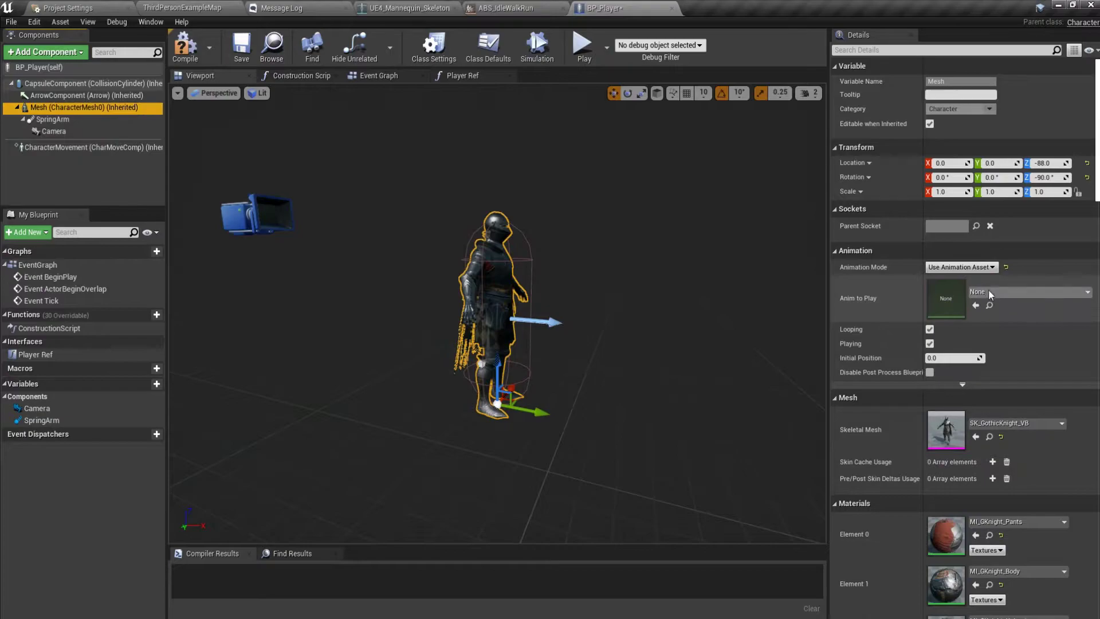
{"action": "left_click", "coordinate": [988, 292]}
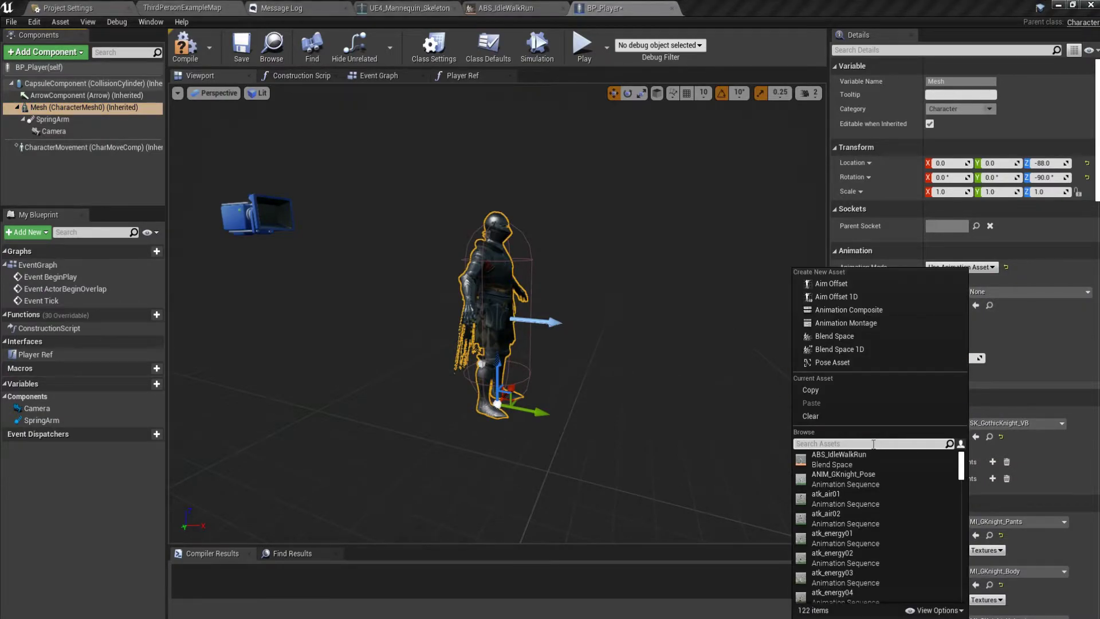
{"action": "type", "text": "idle"}
{"action": "left_click", "coordinate": [838, 516]}
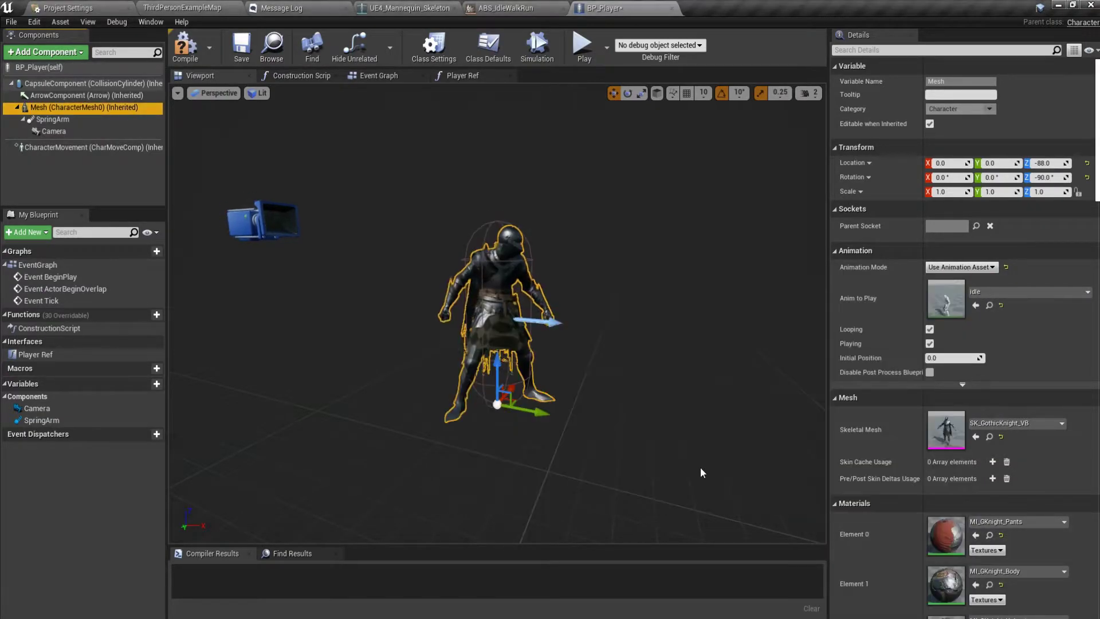
{"action": "right_click_drag", "start_coordinate": [497, 314], "coordinate": [356, 261]}
{"action": "right_click_drag", "start_coordinate": [458, 298], "coordinate": [487, 292]}
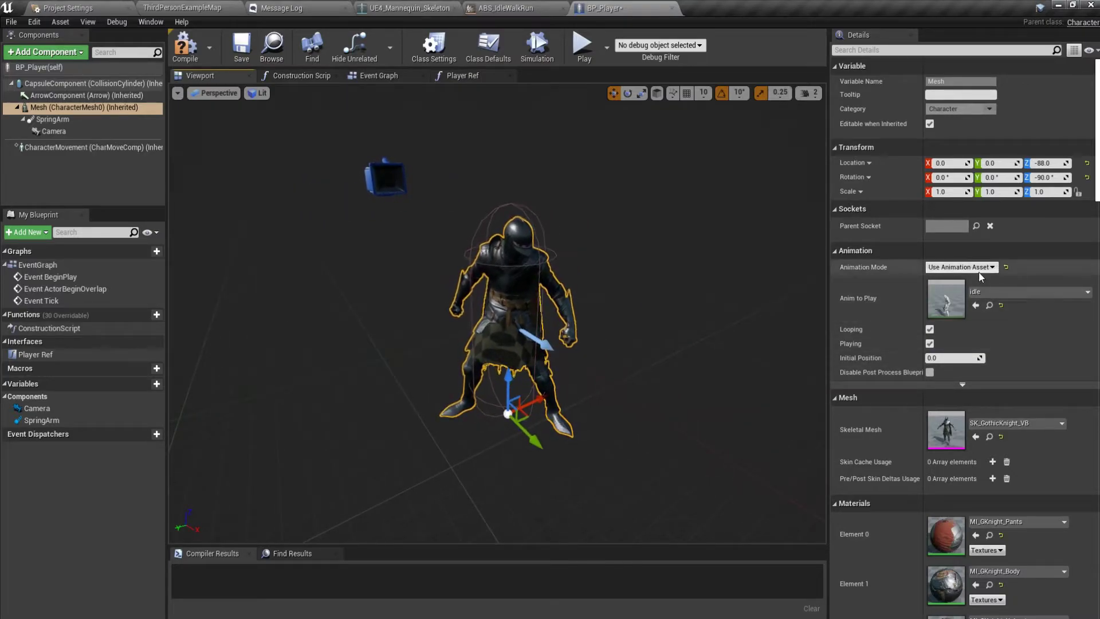
Switch the mesh's animation mode to Use Animation Blueprint, and look through the available animation classes
{"action": "left_click", "coordinate": [962, 268]}
{"action": "left_click", "coordinate": [954, 278]}
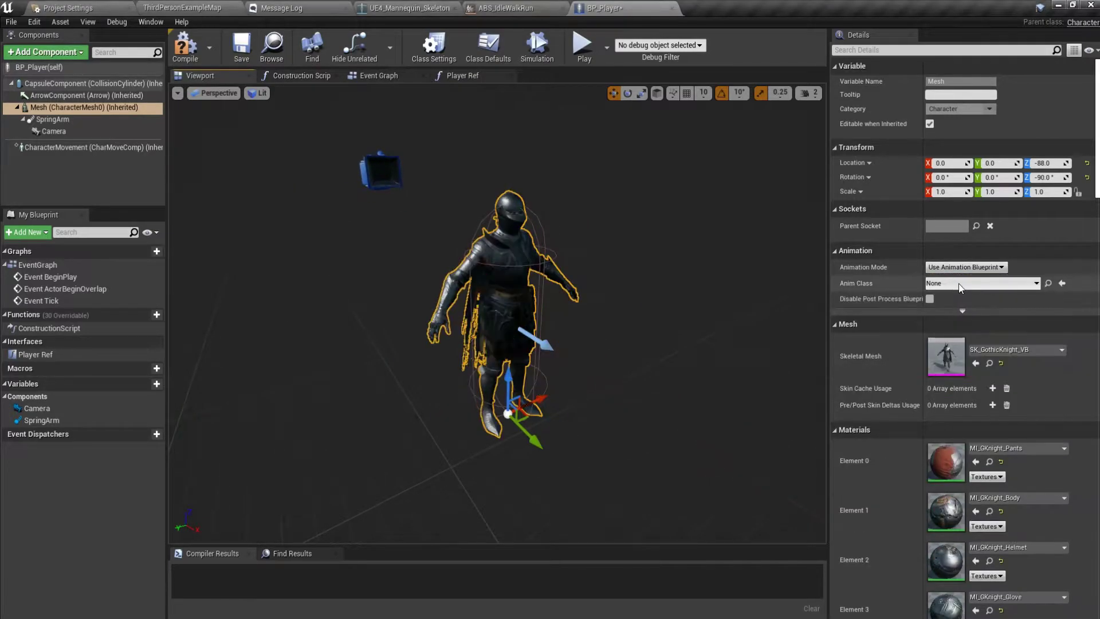
{"action": "left_click", "coordinate": [960, 283]}
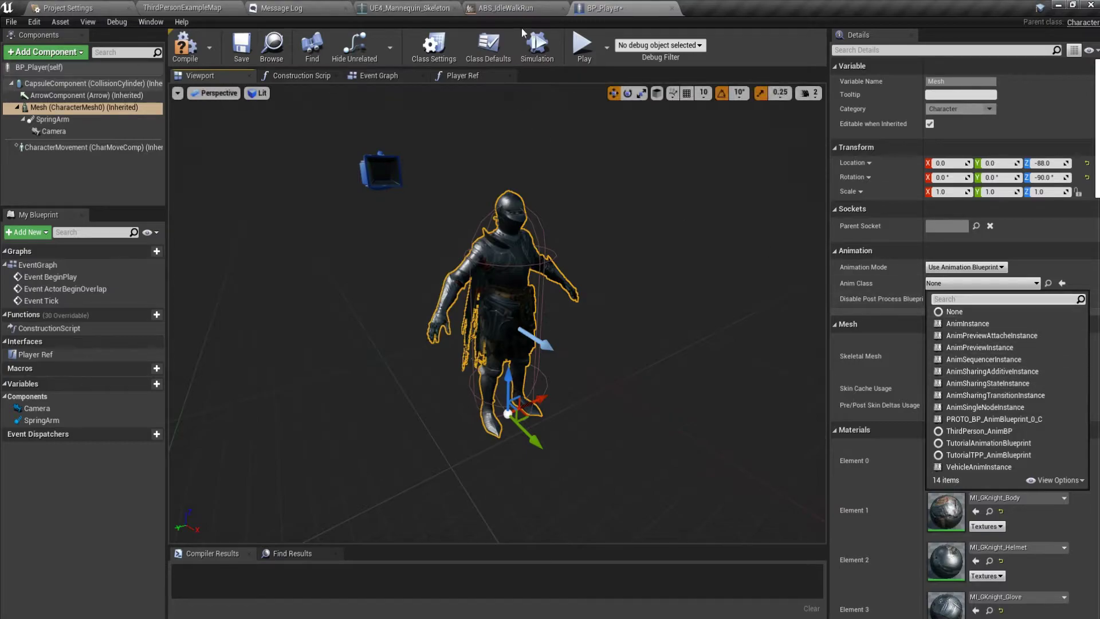
In ABS_IdleWalkRun, find the walk animations and place strafe_walk_strafe_back on the two centre-column grid points below idle
{"action": "left_click", "coordinate": [182, 6]}
{"action": "left_click", "coordinate": [509, 7]}
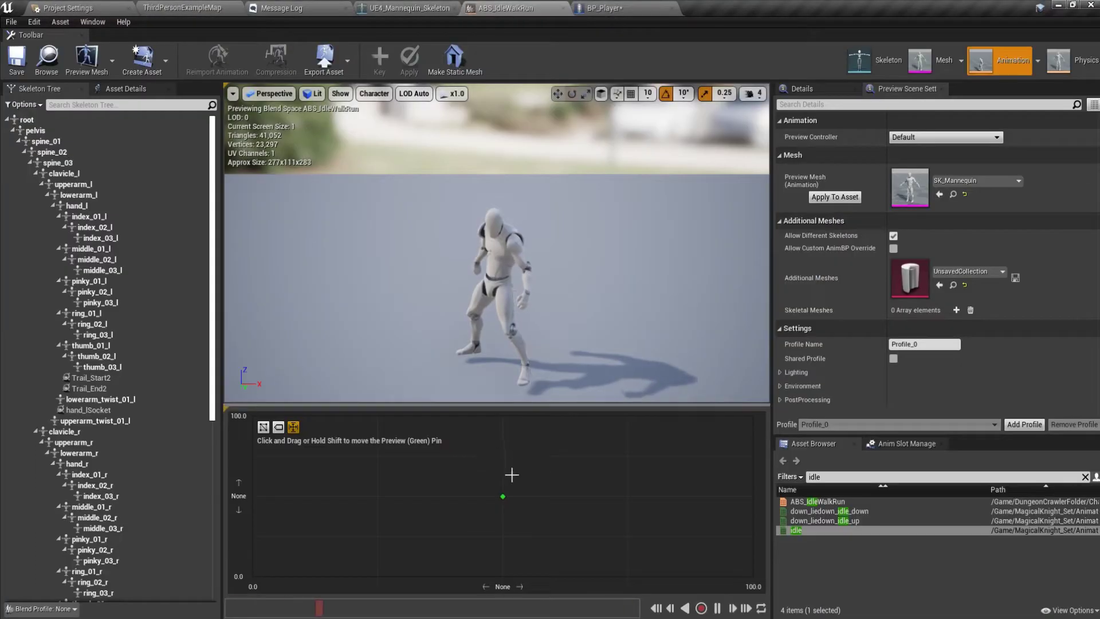
{"action": "left_click", "coordinate": [803, 475]}
{"action": "type", "text": "walk"}
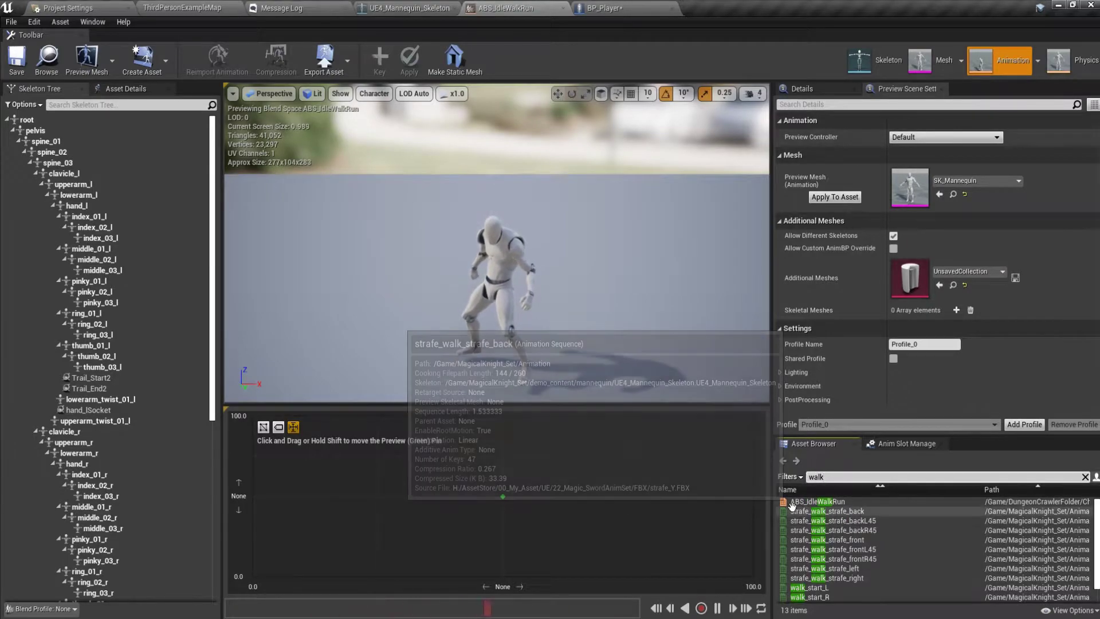
{"action": "scroll", "coordinate": [820, 544], "scroll_direction": "down", "scroll_amount": 1}
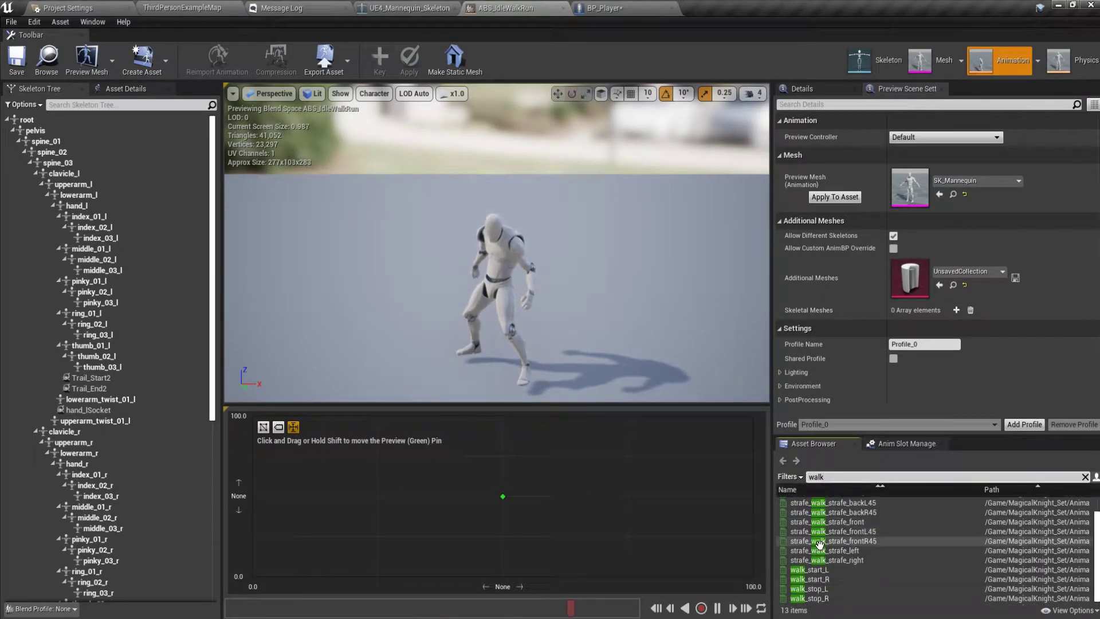
{"action": "scroll", "coordinate": [820, 543], "scroll_direction": "up", "scroll_amount": 1}
{"action": "left_click_drag", "start_coordinate": [826, 511], "coordinate": [491, 582]}
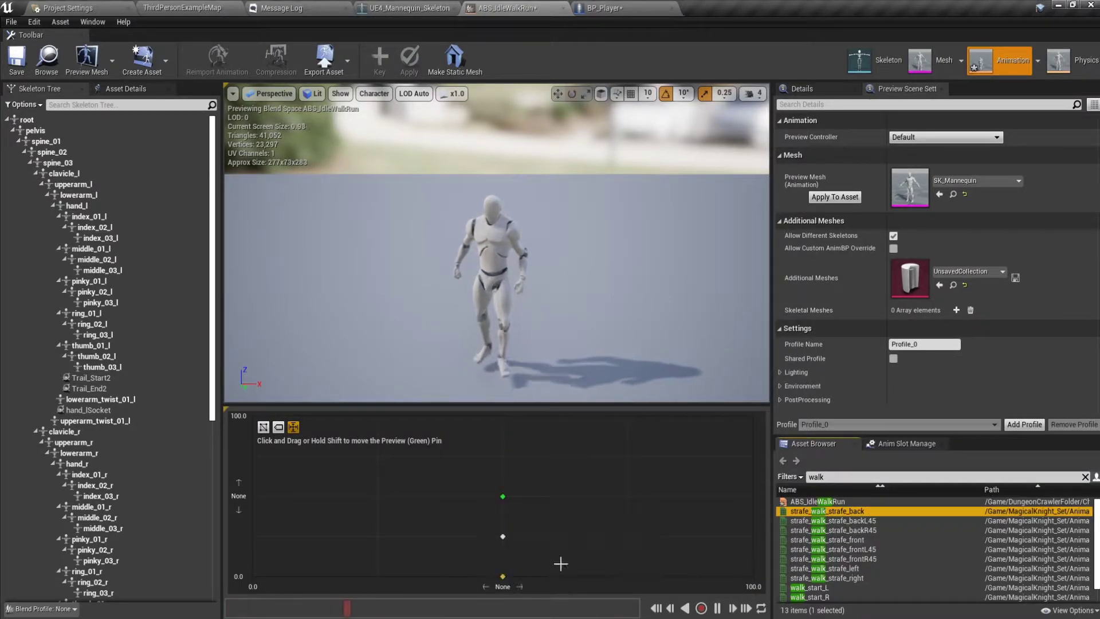
Fill the lower-left grid points with strafe_walk_strafe_backL45 samples and the lower-right points with strafe_walk_strafe_backR45 samples
{"action": "left_click_drag", "start_coordinate": [837, 521], "coordinate": [646, 539]}
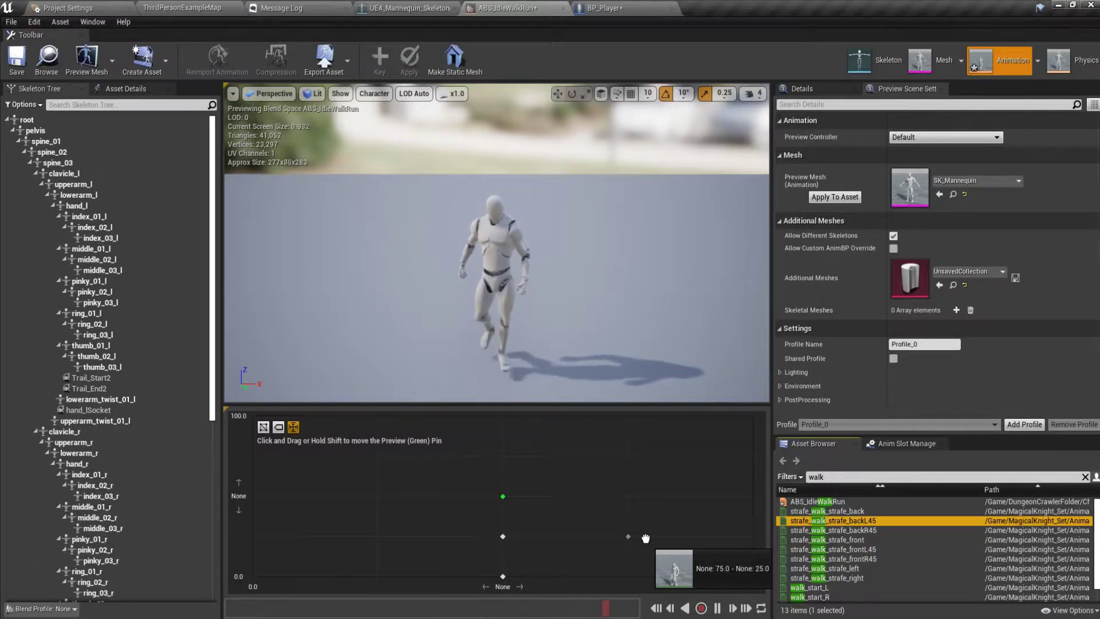
{"action": "left_click_drag", "start_coordinate": [646, 539], "coordinate": [378, 537]}
{"action": "left_click_drag", "start_coordinate": [837, 521], "coordinate": [365, 567]}
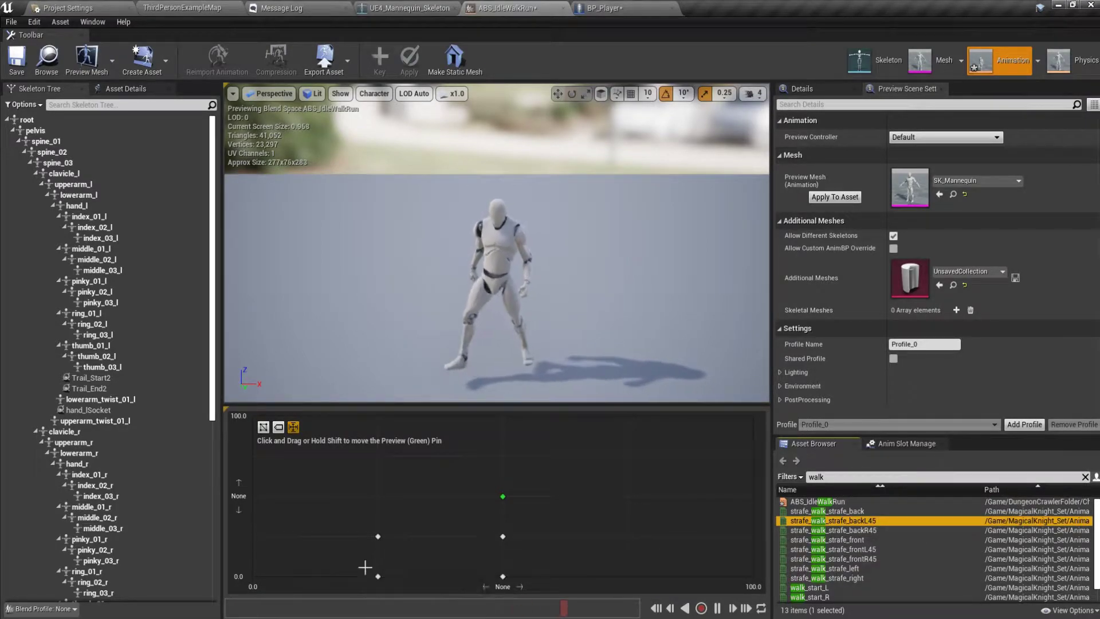
{"action": "left_click_drag", "start_coordinate": [806, 523], "coordinate": [252, 576]}
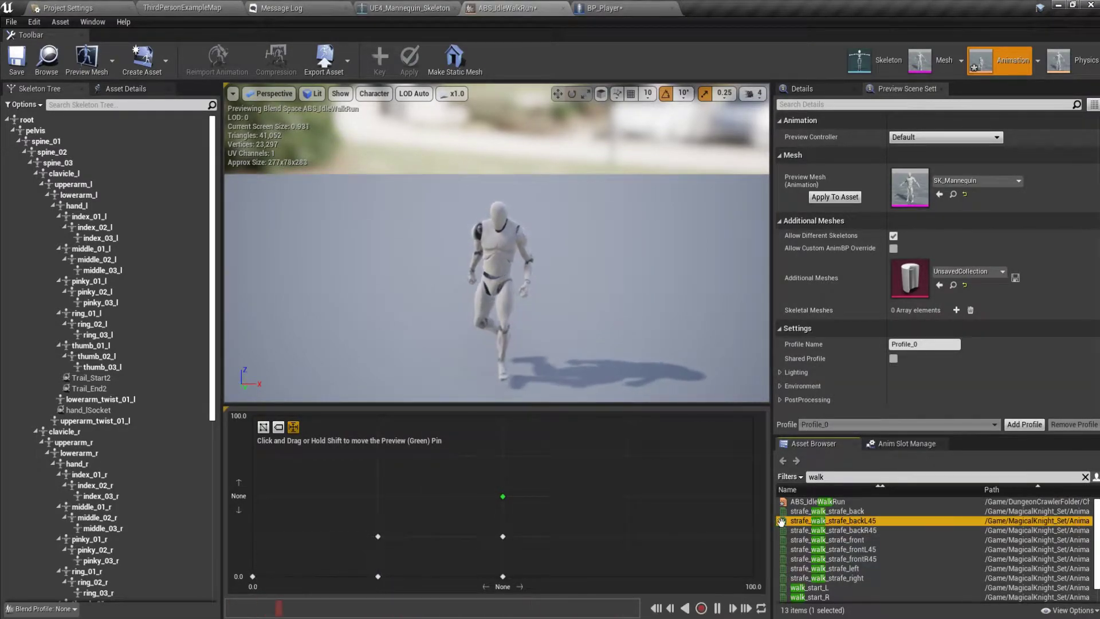
{"action": "left_click_drag", "start_coordinate": [716, 521], "coordinate": [252, 536]}
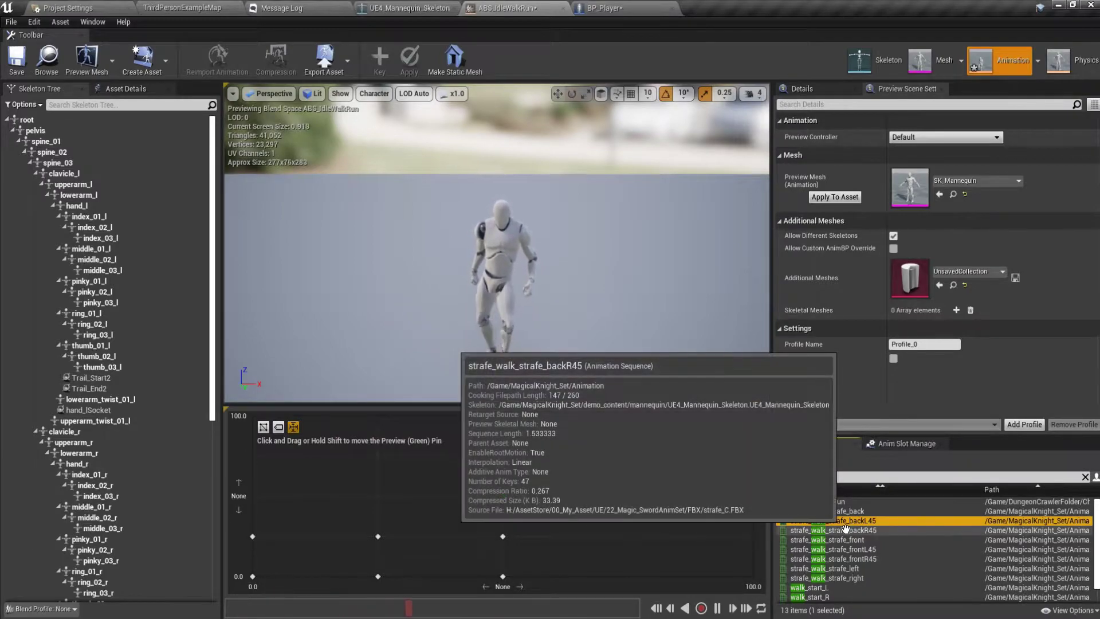
{"action": "left_click_drag", "start_coordinate": [847, 530], "coordinate": [628, 576]}
{"action": "left_click_drag", "start_coordinate": [848, 530], "coordinate": [753, 576]}
Place strafe_walk_strafe_front on the centre-column point above idle, and strafe_walk_strafe_frontL45 on the upper-left grid points
{"action": "left_click_drag", "start_coordinate": [834, 540], "coordinate": [503, 455]}
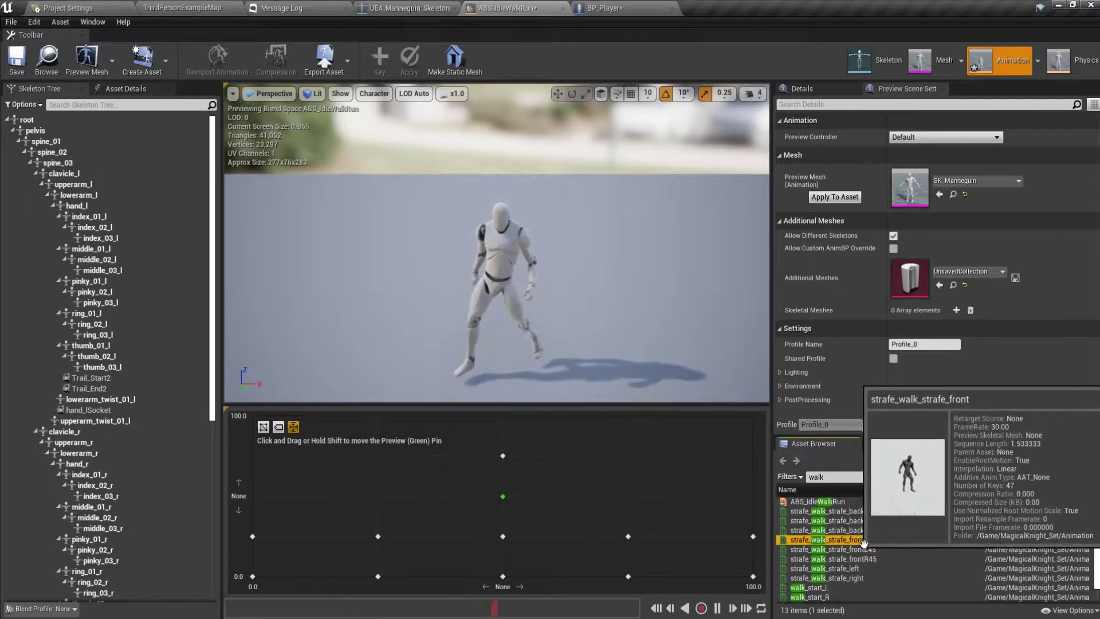
{"action": "left_click_drag", "start_coordinate": [847, 549], "coordinate": [388, 453]}
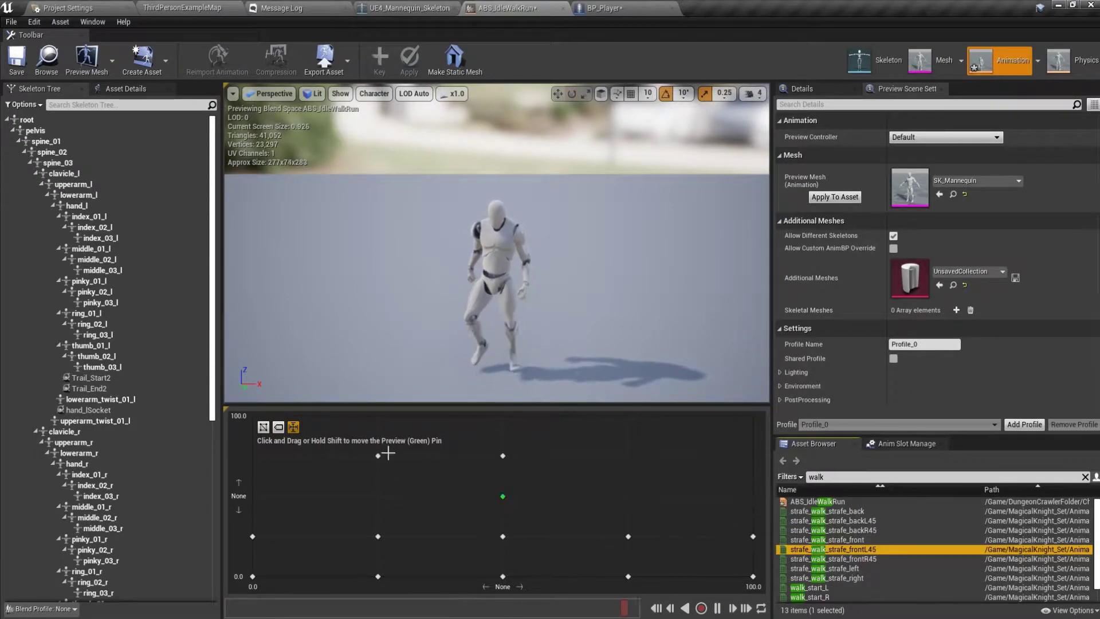
{"action": "left_click_drag", "start_coordinate": [820, 549], "coordinate": [349, 465]}
{"action": "left_click_drag", "start_coordinate": [868, 551], "coordinate": [259, 423]}
{"action": "left_click_drag", "start_coordinate": [843, 549], "coordinate": [378, 417]}
Place strafe_walk_strafe_frontR45 samples on the upper-right points of the blend grid
{"action": "left_click_drag", "start_coordinate": [853, 559], "coordinate": [595, 423]}
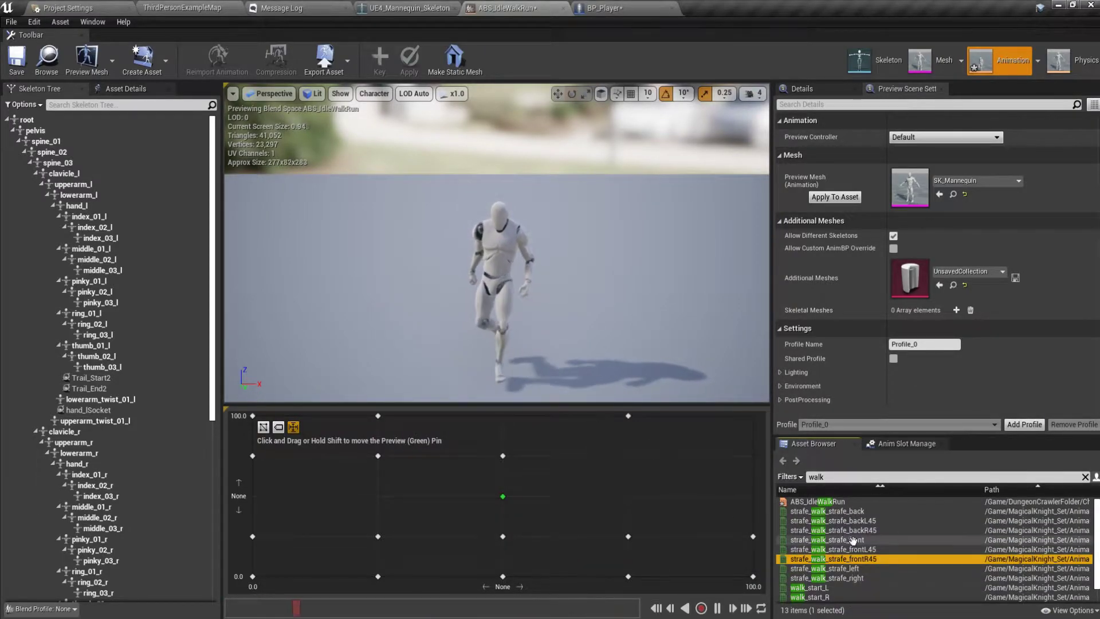
{"action": "left_click_drag", "start_coordinate": [831, 561], "coordinate": [628, 456]}
{"action": "left_click_drag", "start_coordinate": [855, 562], "coordinate": [751, 456]}
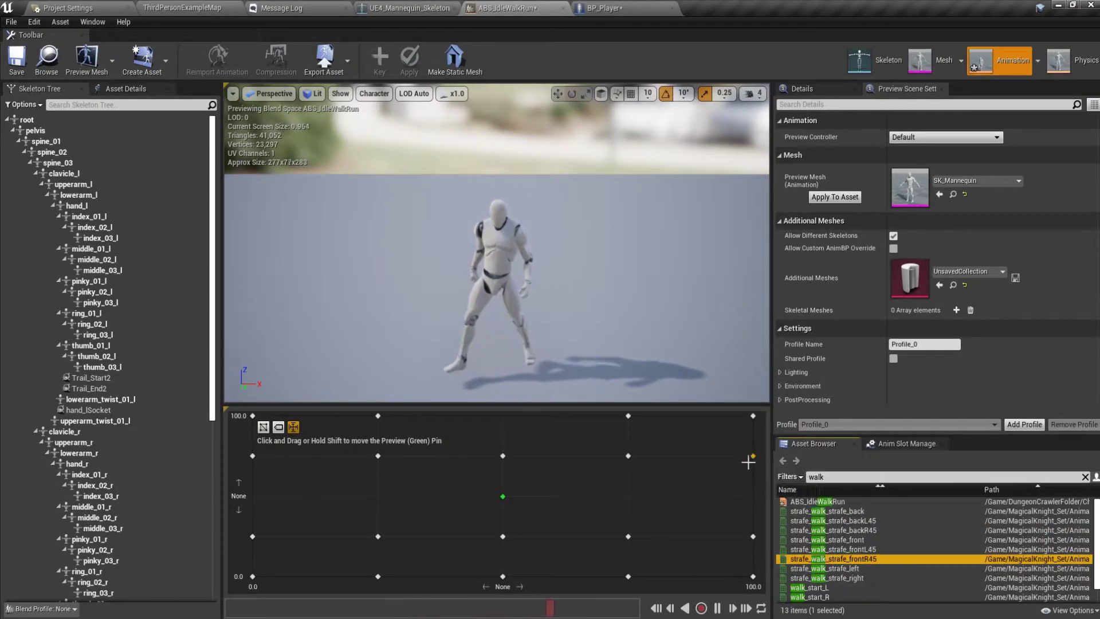
Fill the grid's middle row with strafe_walk_strafe_left samples left of idle and strafe_walk_strafe_right samples right of it
{"action": "left_click", "coordinate": [816, 567]}
{"action": "left_click_drag", "start_coordinate": [798, 569], "coordinate": [254, 496]}
{"action": "left_click_drag", "start_coordinate": [853, 578], "coordinate": [630, 491]}
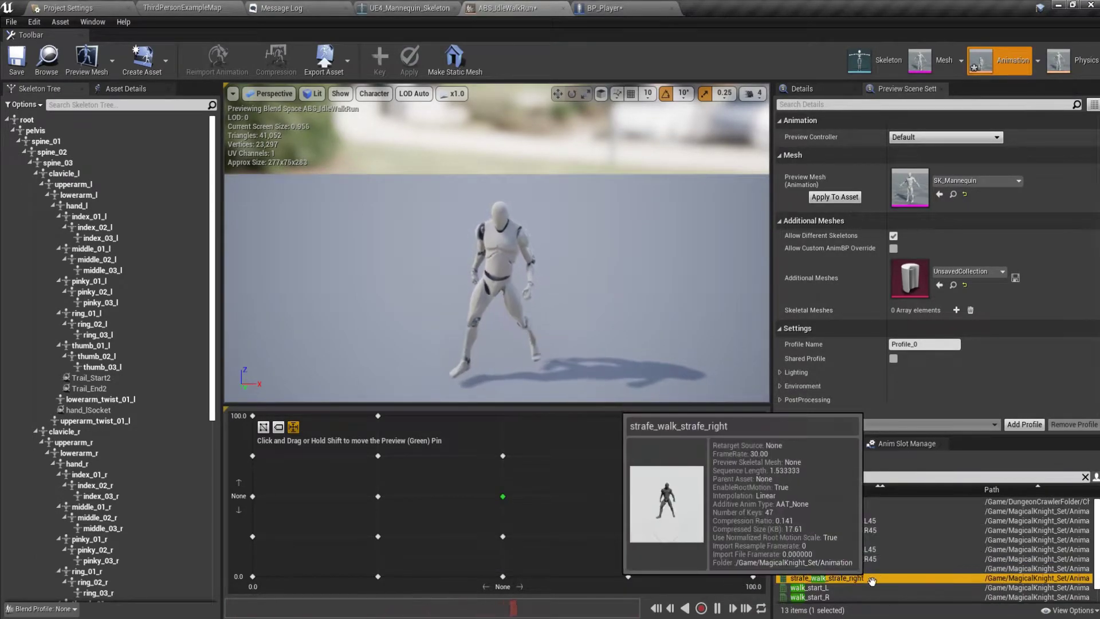
{"action": "scroll", "coordinate": [807, 556], "scroll_direction": "down", "scroll_amount": 1}
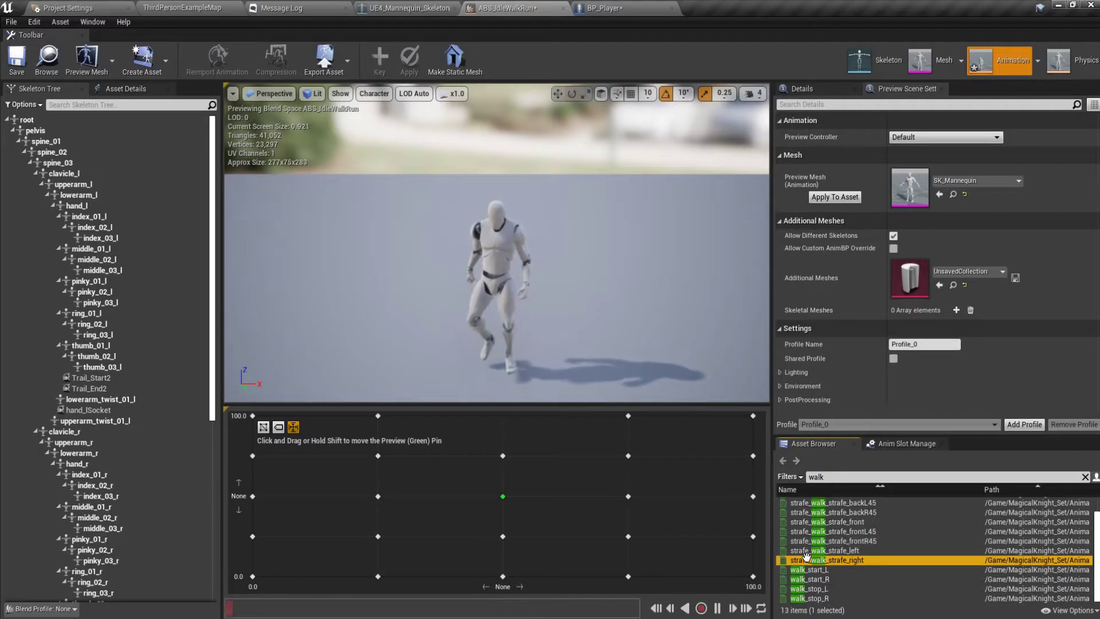
Find the run animations and place strafe_run_strafe_front at the top centre of the blend grid
{"action": "double_click", "coordinate": [816, 477]}
{"action": "type", "text": "run"}
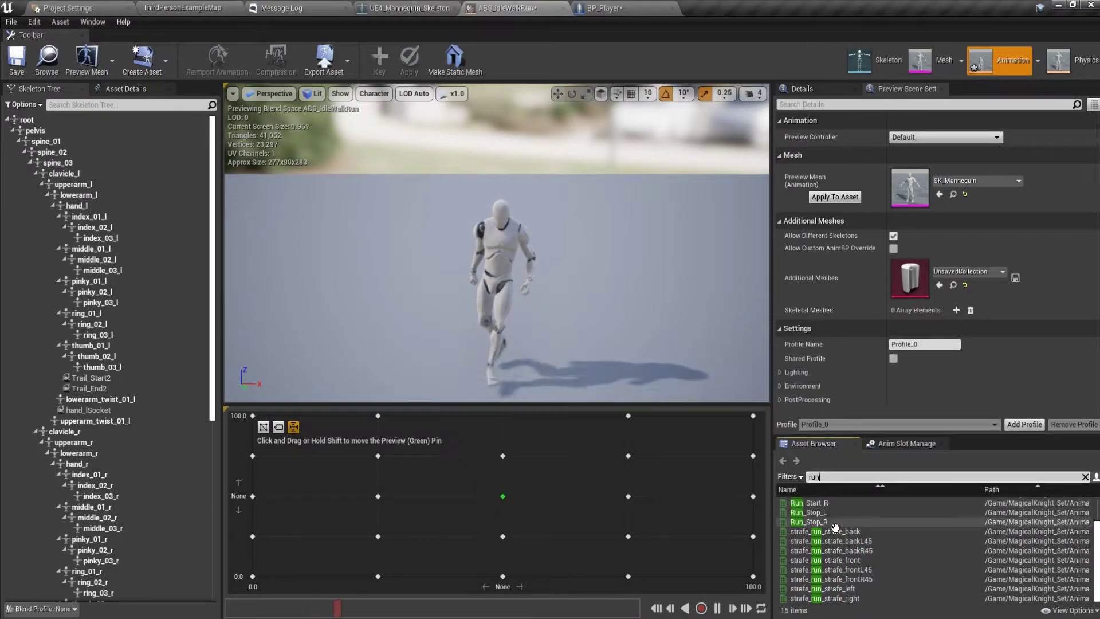
{"action": "scroll", "coordinate": [835, 545], "scroll_direction": "up", "scroll_amount": 2}
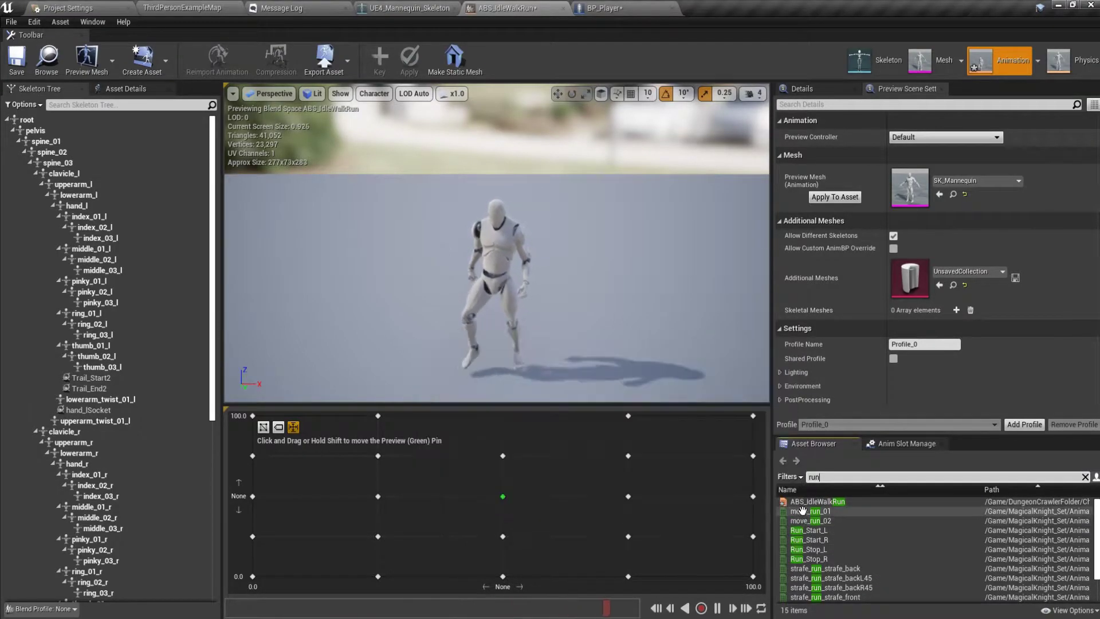
{"action": "scroll", "coordinate": [805, 528], "scroll_direction": "down", "scroll_amount": 2}
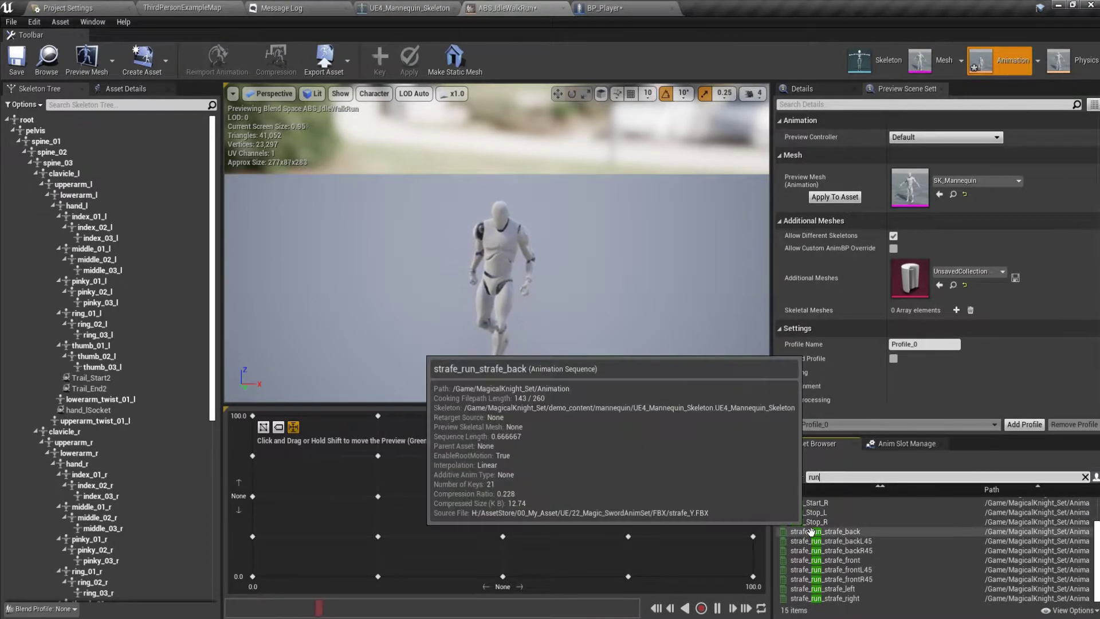
{"action": "left_click", "coordinate": [819, 560]}
{"action": "left_click_drag", "start_coordinate": [820, 560], "coordinate": [502, 425]}
Delete the walk samples from the top and bottom edge rows of the blend grid
{"action": "key", "text": "shift"}
{"action": "left_click_drag", "start_coordinate": [627, 415], "coordinate": [395, 423]}
{"action": "left_click", "coordinate": [378, 417]}
{"action": "key", "text": "Delete"}
{"action": "left_click", "coordinate": [253, 416]}
{"action": "key", "text": "Delete"}
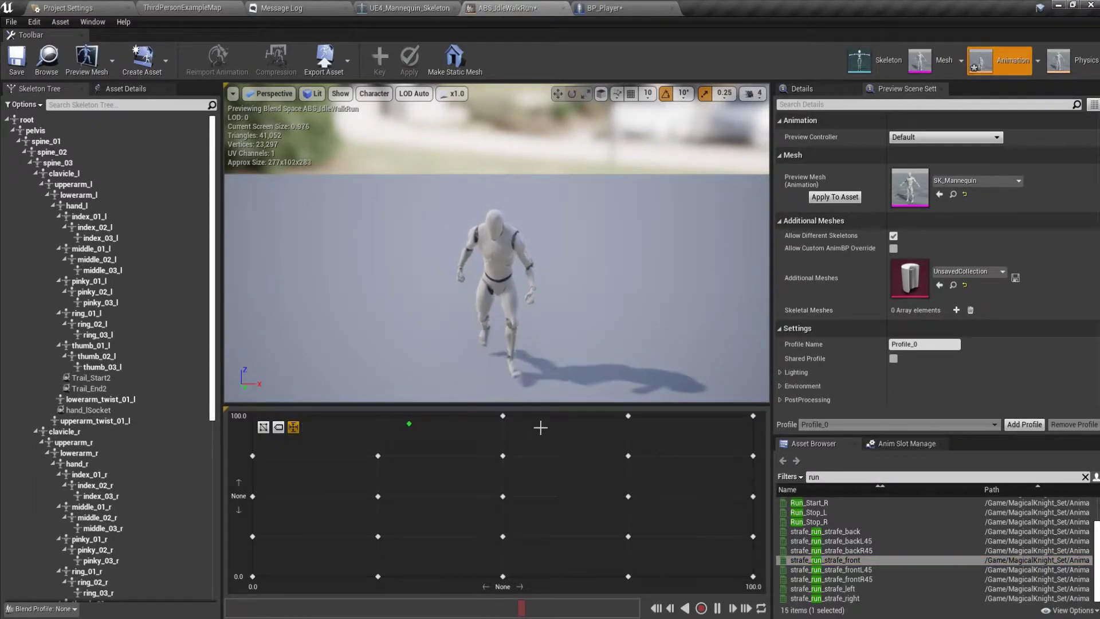
{"action": "left_click", "coordinate": [629, 416]}
{"action": "key", "text": "Delete"}
{"action": "left_click", "coordinate": [753, 416]}
{"action": "key", "text": "Delete"}
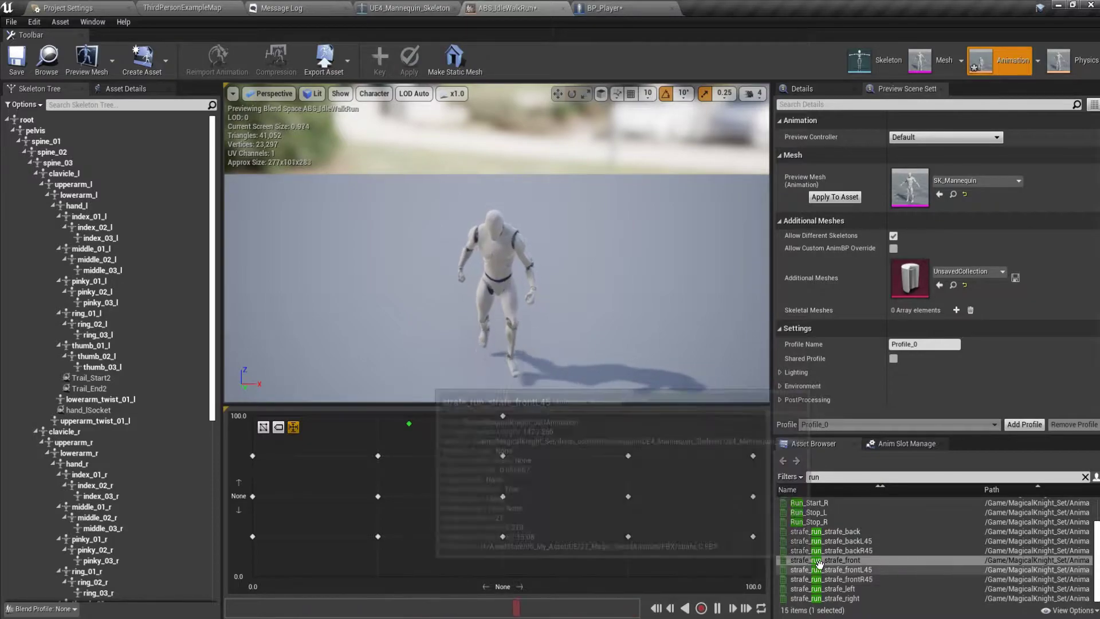
Fill the bottom row with run samples: strafe_run_strafe_back at the centre, strafe_run_strafe_backL45 on the left, and strafe_run_strafe_backR45 on the right
{"action": "mouse_move", "coordinate": [825, 541]}
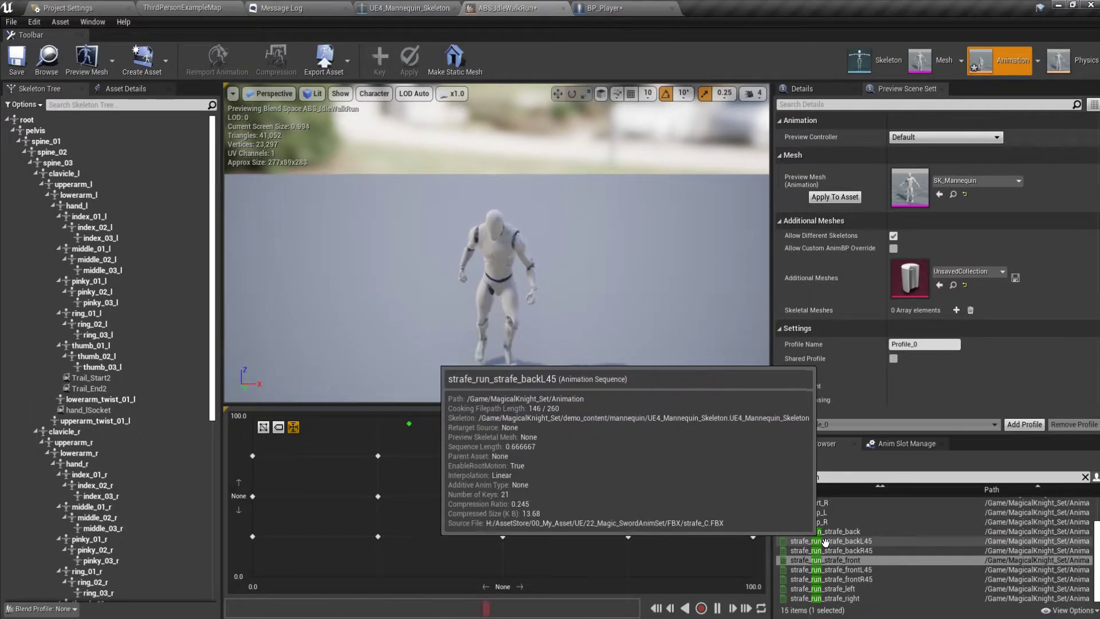
{"action": "left_click_drag", "start_coordinate": [825, 531], "coordinate": [504, 573]}
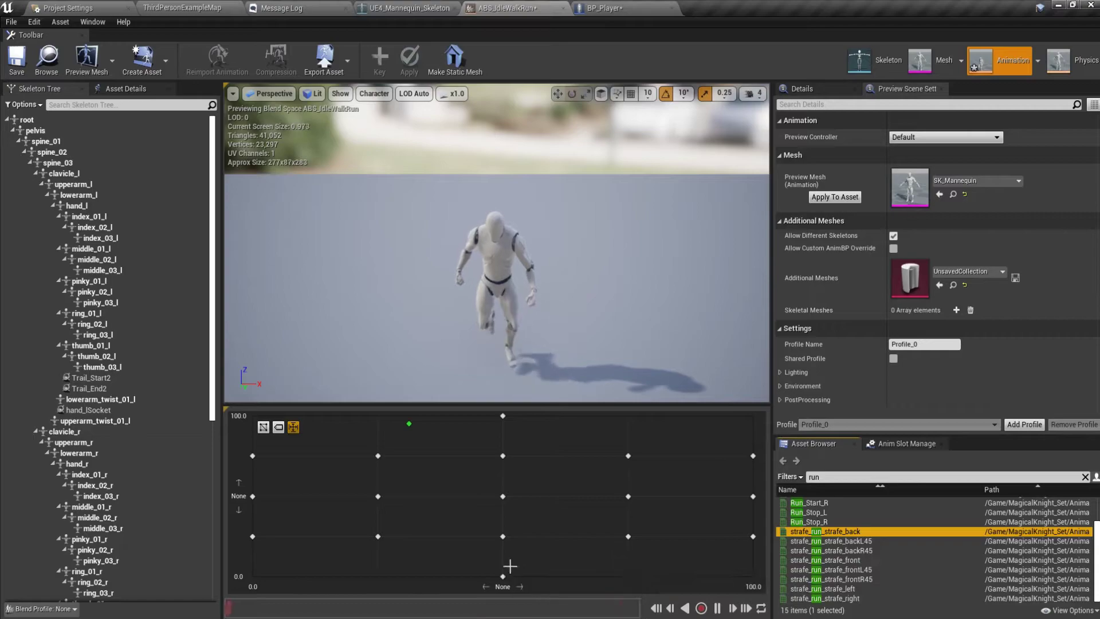
{"action": "left_click", "coordinate": [780, 542]}
{"action": "left_click_drag", "start_coordinate": [781, 541], "coordinate": [378, 577]}
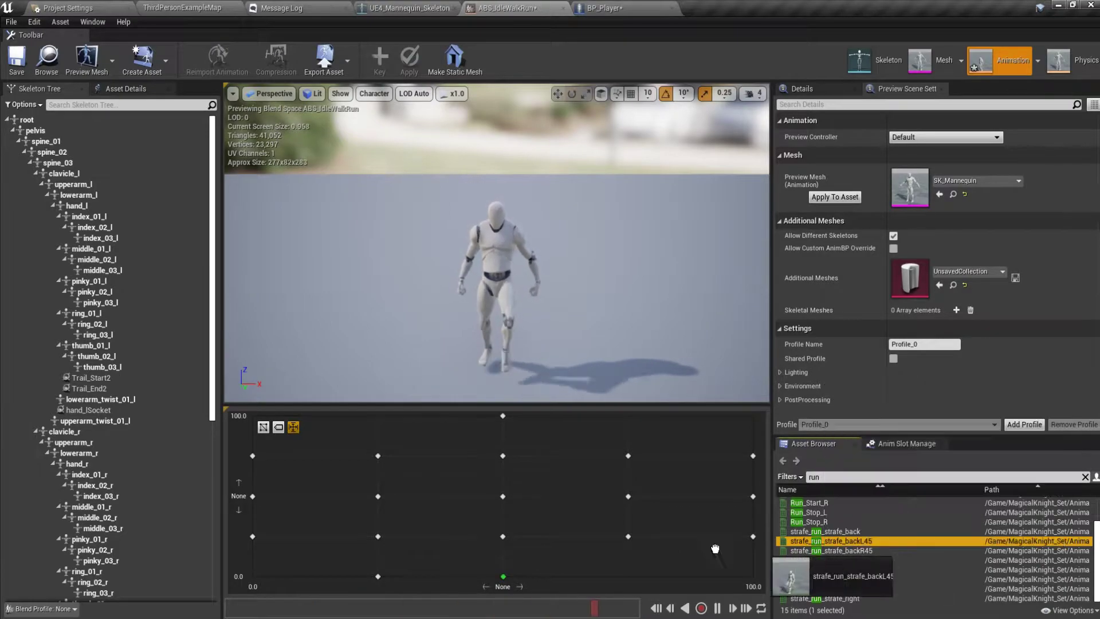
{"action": "left_click", "coordinate": [781, 550]}
{"action": "left_click_drag", "start_coordinate": [781, 551], "coordinate": [610, 566]}
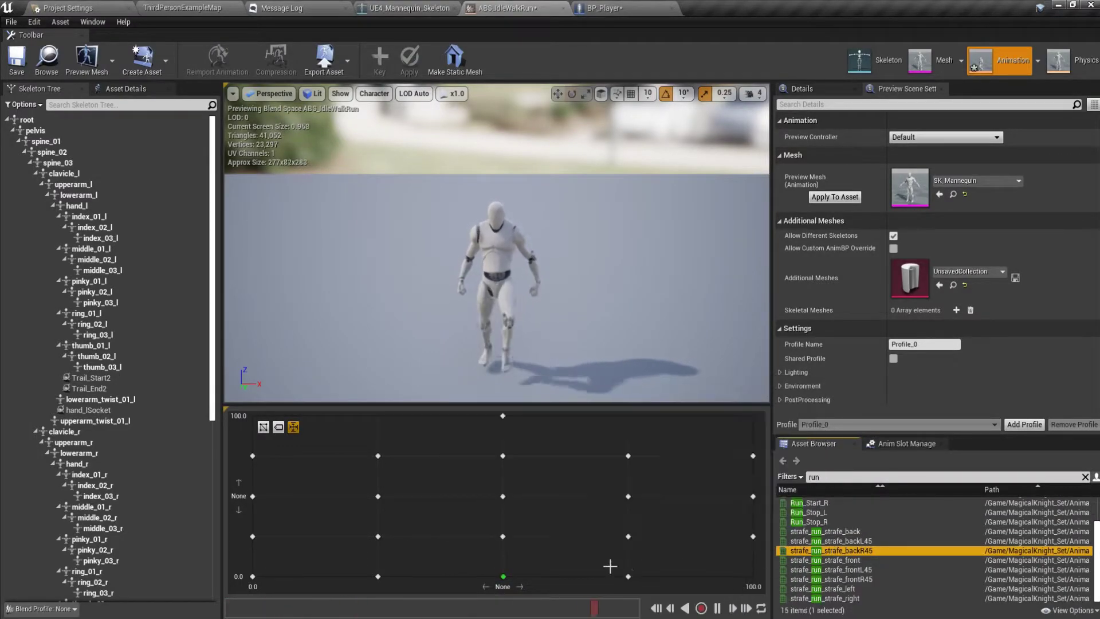
{"action": "left_click_drag", "start_coordinate": [813, 551], "coordinate": [706, 567]}
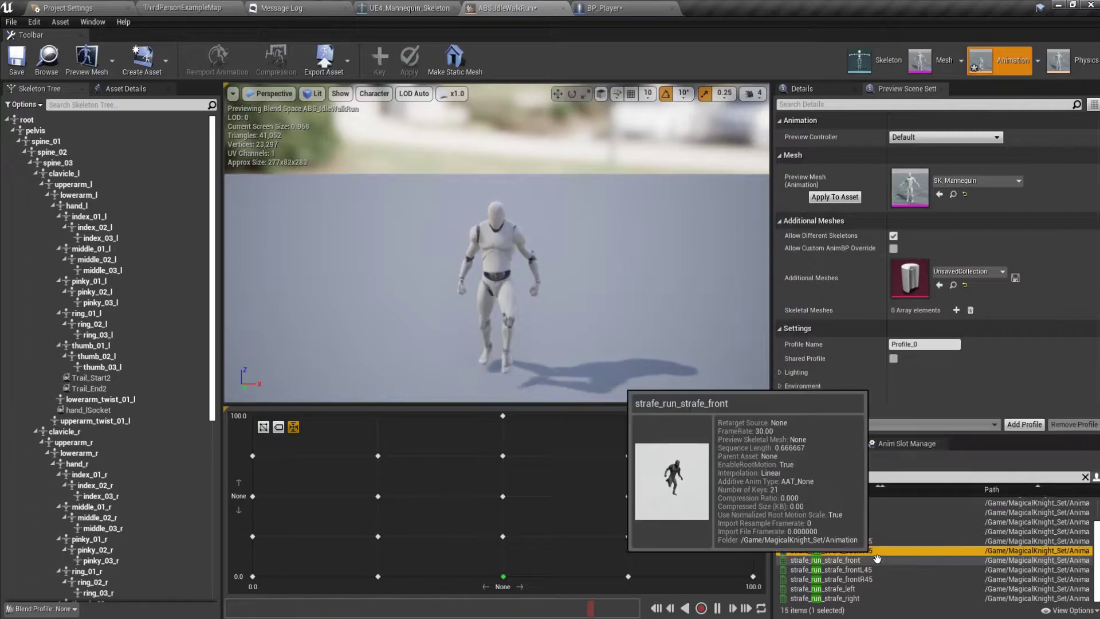
Fill the top row's left points with strafe_run_strafe_frontL45 samples and its right points with strafe_run_strafe_frontR45 samples
{"action": "left_click", "coordinate": [864, 560]}
{"action": "left_click", "coordinate": [753, 495]}
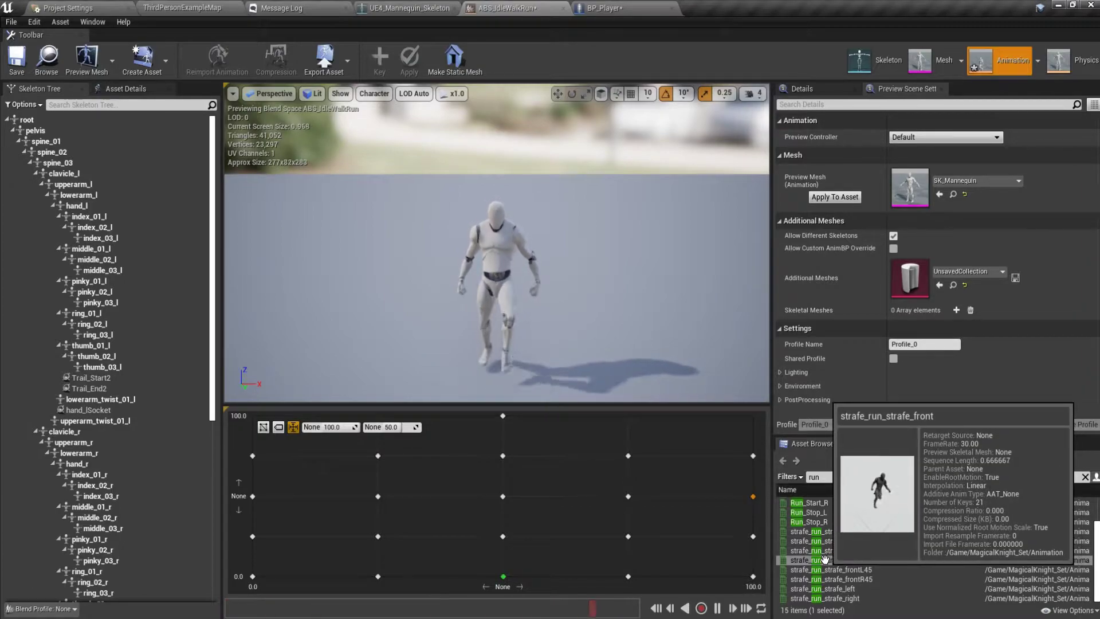
{"action": "left_click_drag", "start_coordinate": [831, 570], "coordinate": [379, 416]}
{"action": "left_click_drag", "start_coordinate": [831, 570], "coordinate": [254, 425]}
{"action": "left_click_drag", "start_coordinate": [831, 579], "coordinate": [628, 416]}
{"action": "left_click_drag", "start_coordinate": [829, 579], "coordinate": [749, 418]}
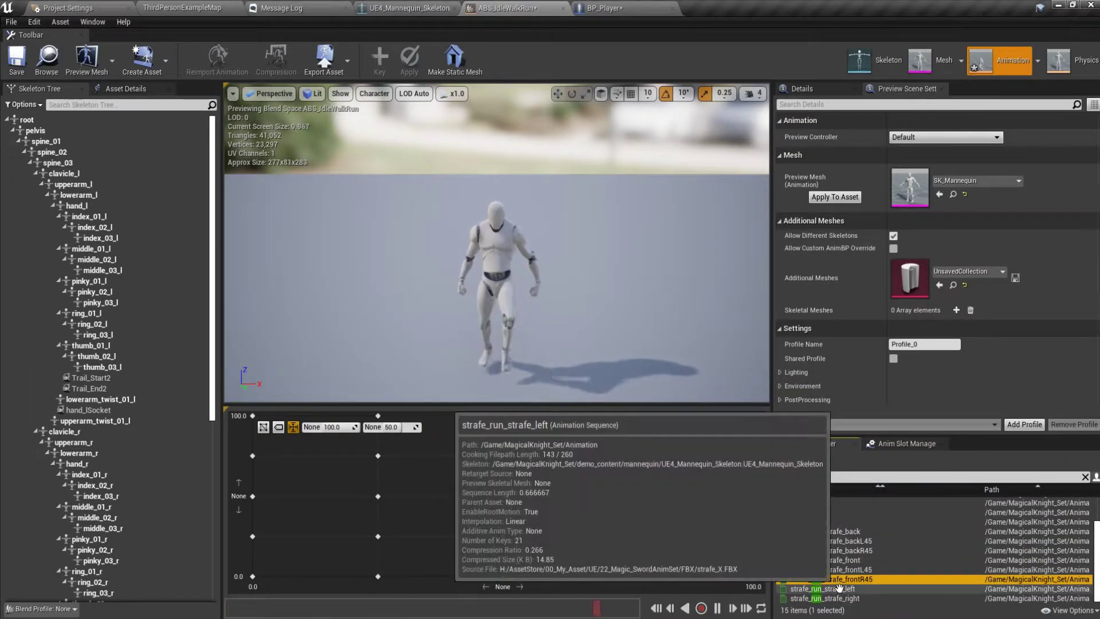
Replace the middle row's outermost walk samples with strafe_run_strafe_left at the left end and strafe_run_strafe_right at the right end
{"action": "left_click", "coordinate": [752, 496]}
{"action": "key", "text": "Delete"}
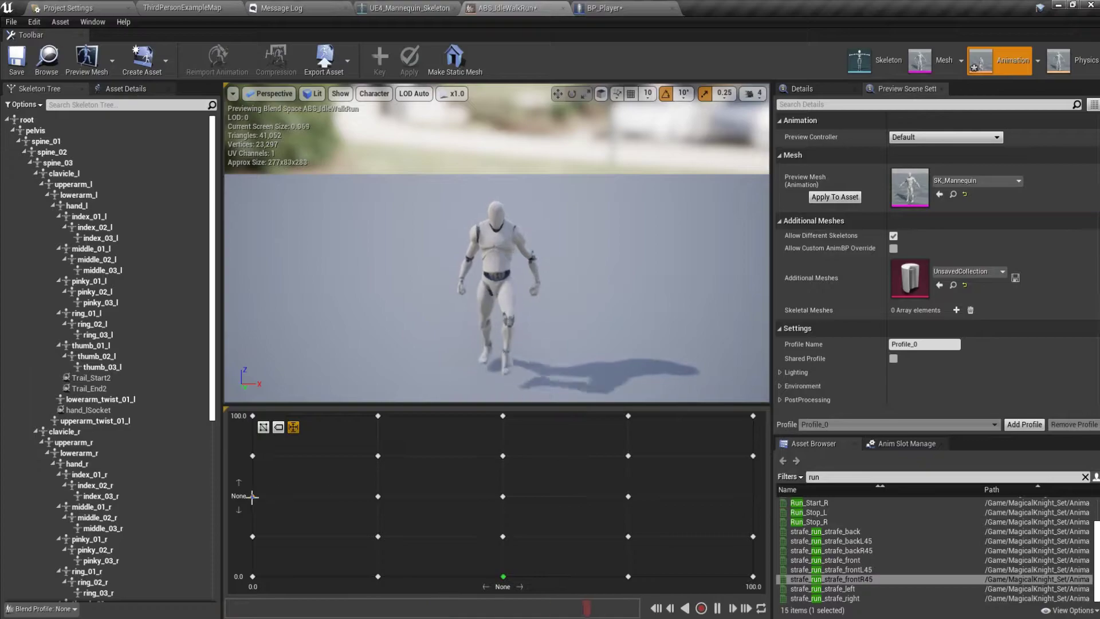
{"action": "left_click_drag", "start_coordinate": [831, 579], "coordinate": [257, 497]}
{"action": "left_click_drag", "start_coordinate": [860, 598], "coordinate": [747, 497]}
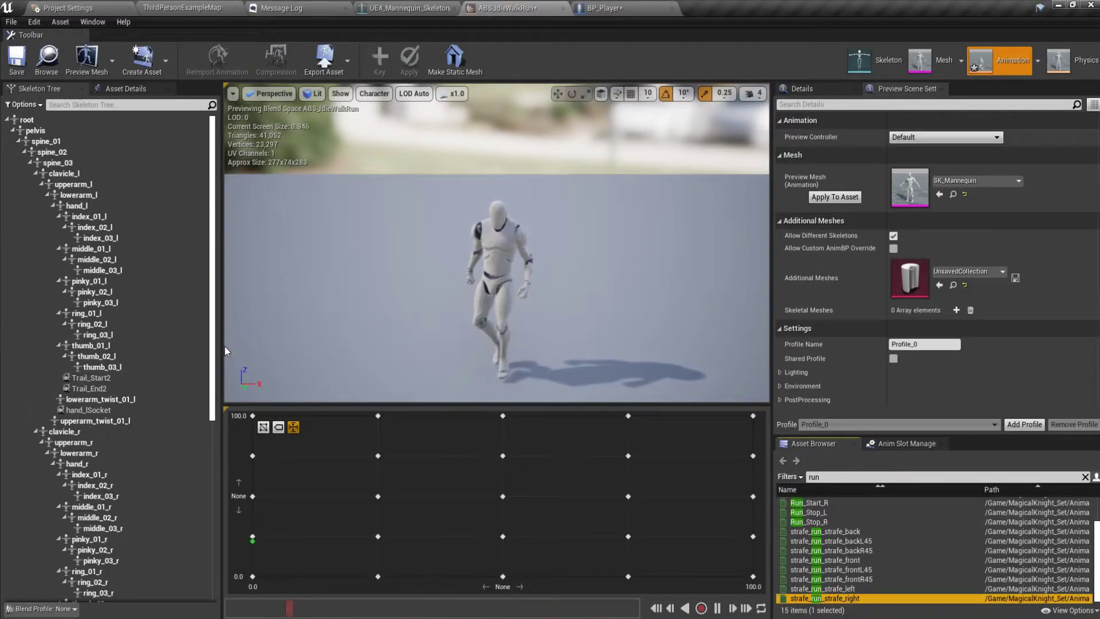
Name the blend space's horizontal axis RightVelocity, with a range of -600 to 600 and an interpolation time of 0.1
{"action": "left_click", "coordinate": [134, 89]}
{"action": "left_click", "coordinate": [8, 170]}
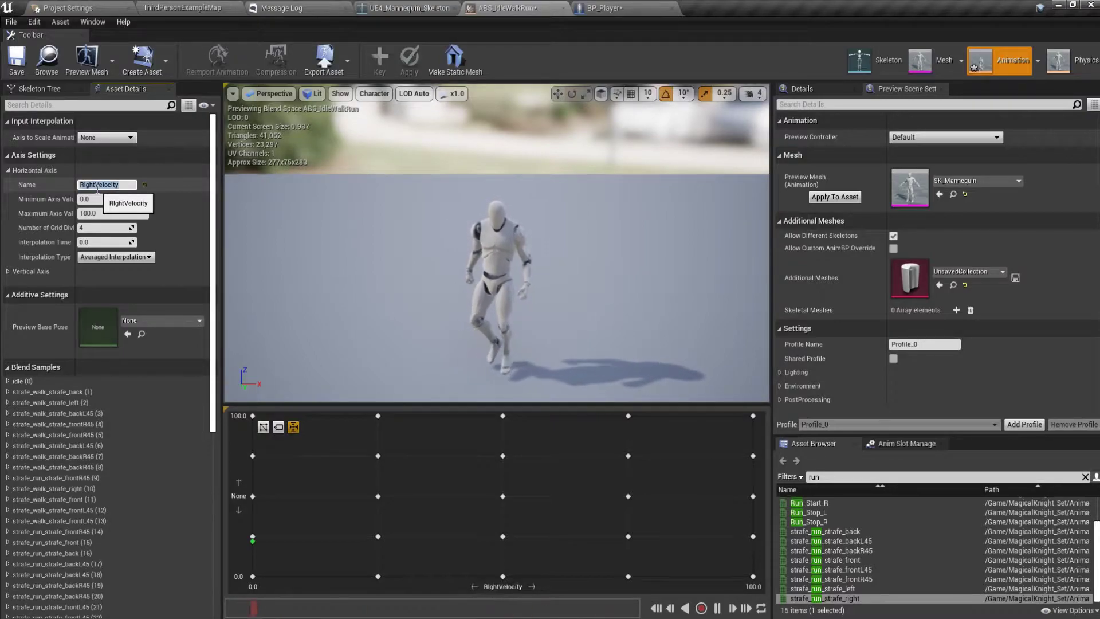
{"action": "left_click", "coordinate": [103, 199]}
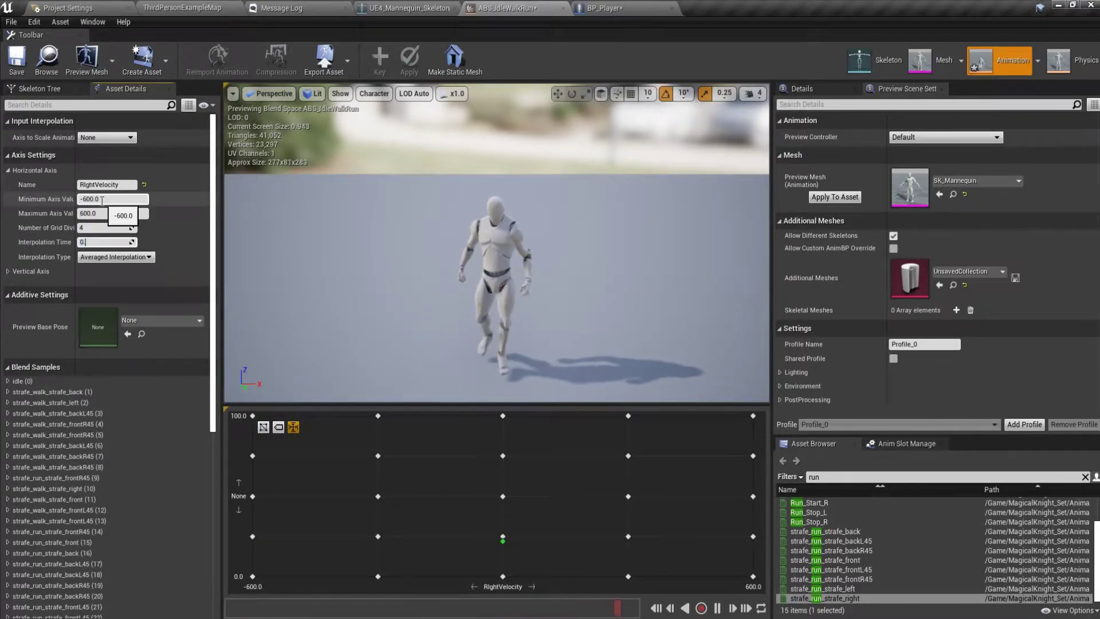
Name the vertical axis ForwardVelocity, with a range of -600 to 600 and an interpolation time of 0.1
{"action": "left_click", "coordinate": [17, 272]}
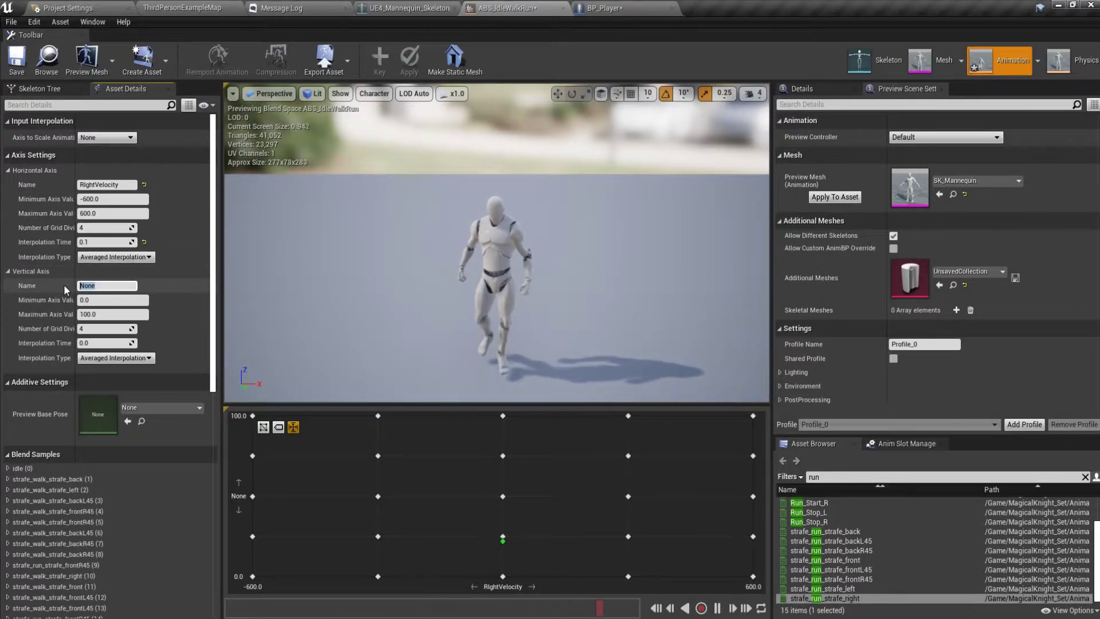
{"action": "type", "text": "ForwardVelocity"}
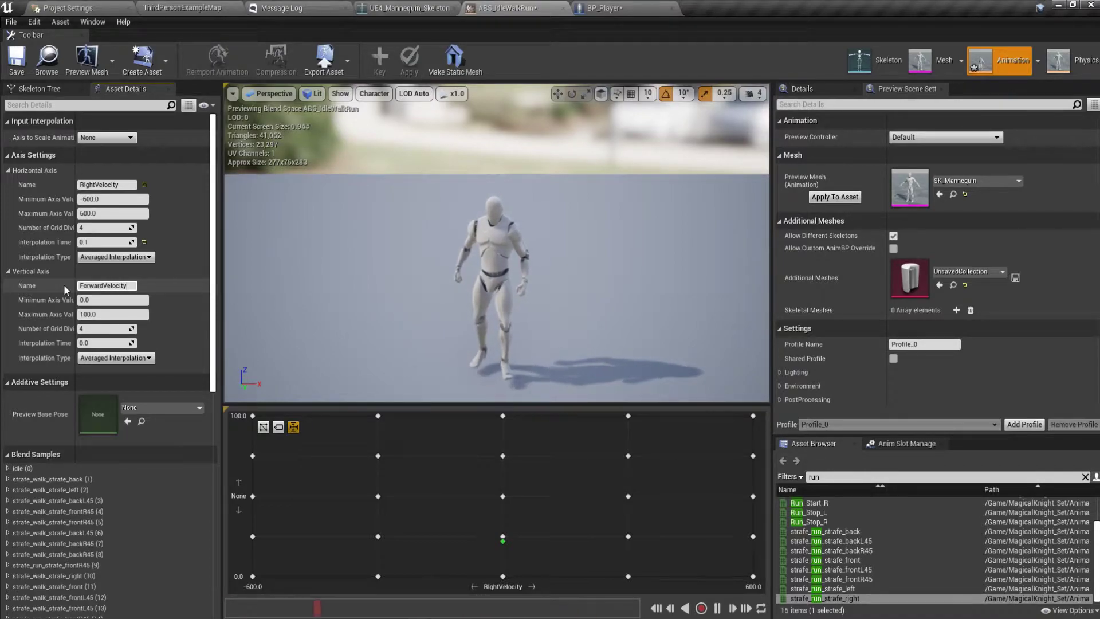
{"action": "key", "text": "Tab"}
{"action": "type", "text": "-"}
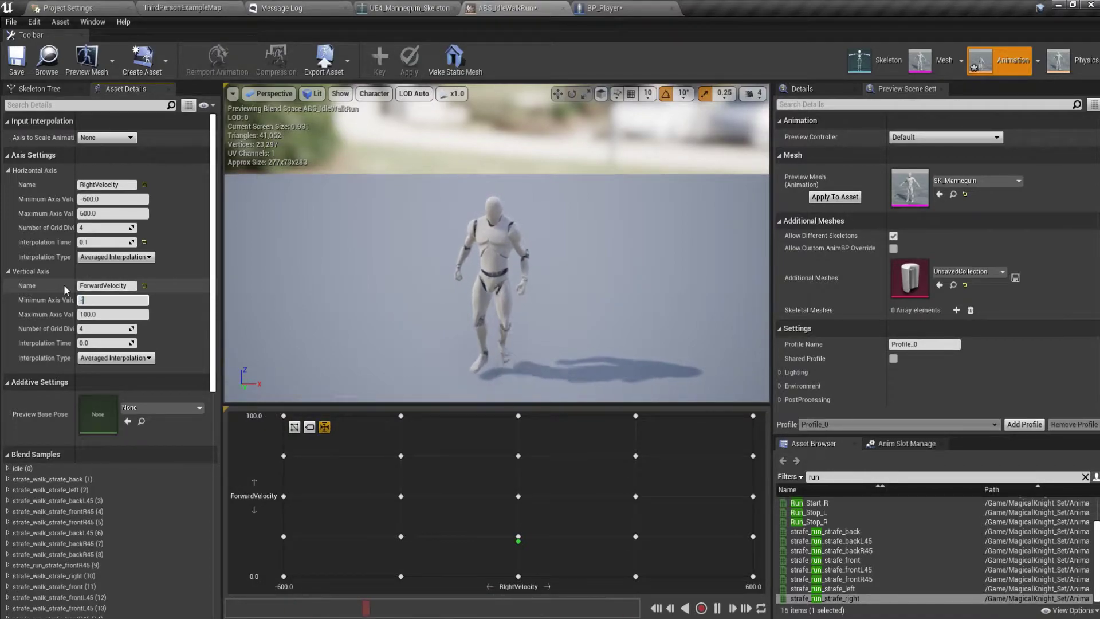
{"action": "type", "text": "600"}
{"action": "key", "text": "Tab"}
{"action": "type", "text": "600"}
{"action": "key", "text": "Tab"}
{"action": "key", "text": "Tab"}
{"action": "type", "text": "0.1"}
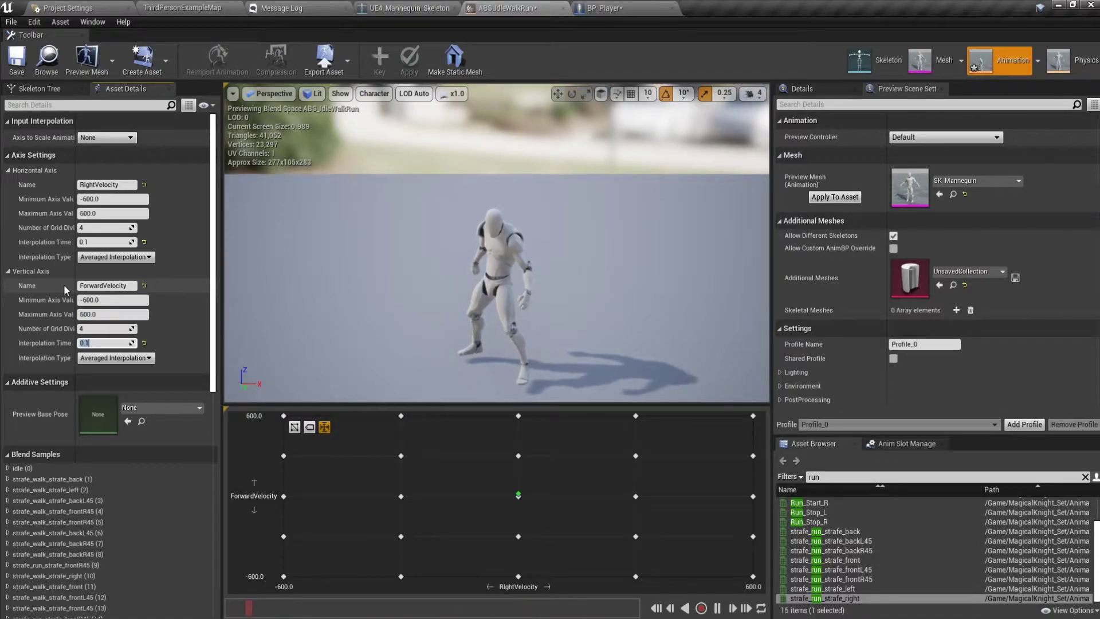
Set the ForwardVelocity axis range to -400 to 400 and save the blend space
{"action": "left_click", "coordinate": [100, 299]}
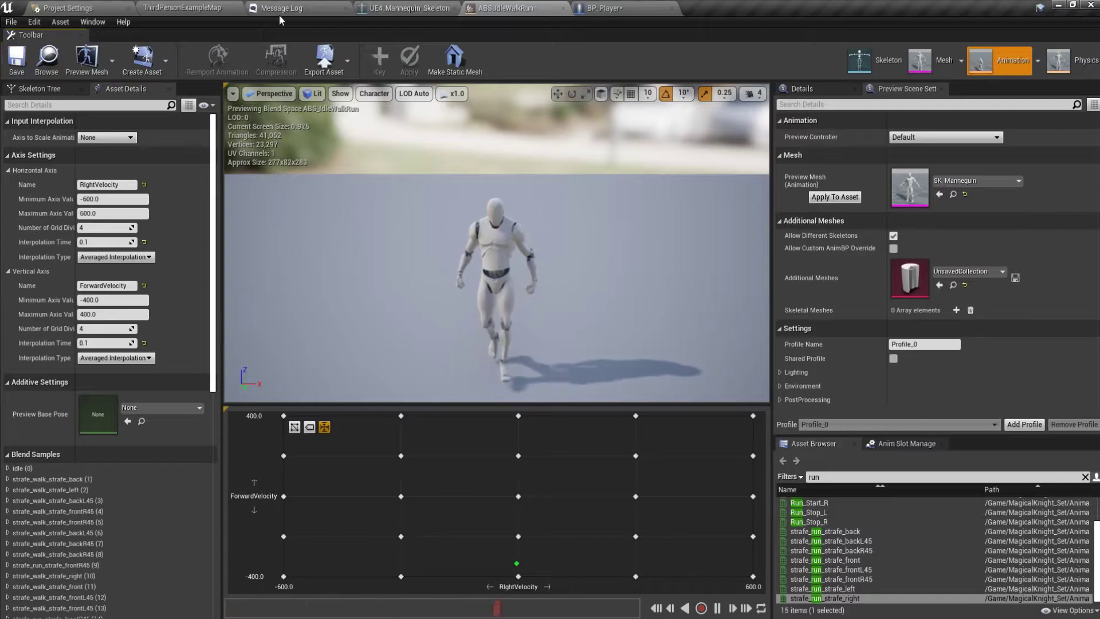
Return to the ThirdPersonExampleMap level and save all modified content, including BP_Player
{"action": "left_click", "coordinate": [205, 7]}
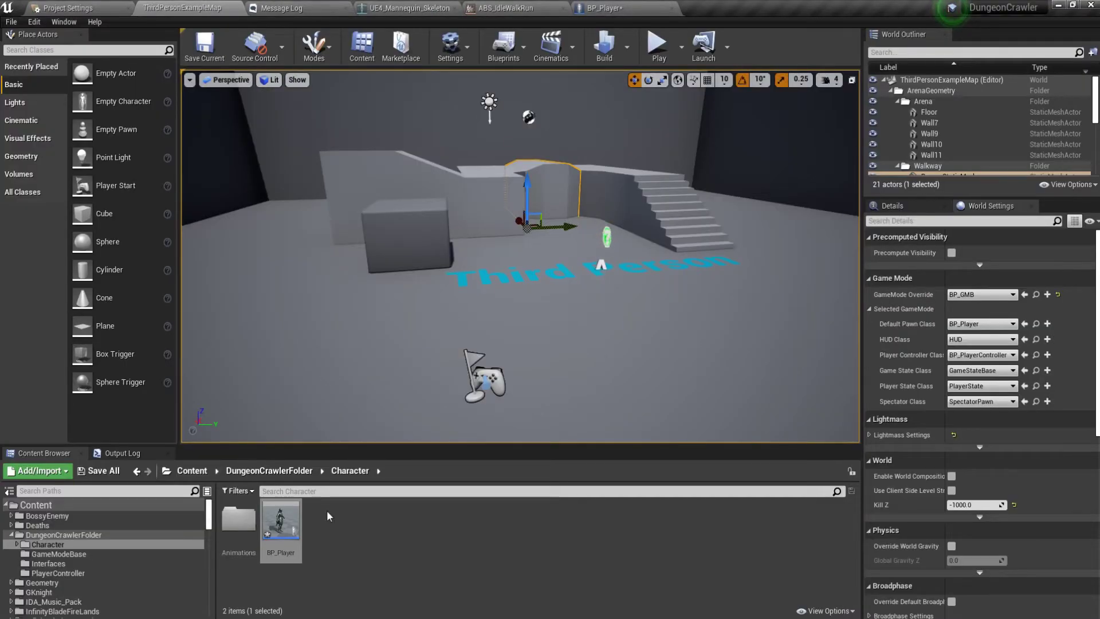
{"action": "left_click", "coordinate": [106, 471]}
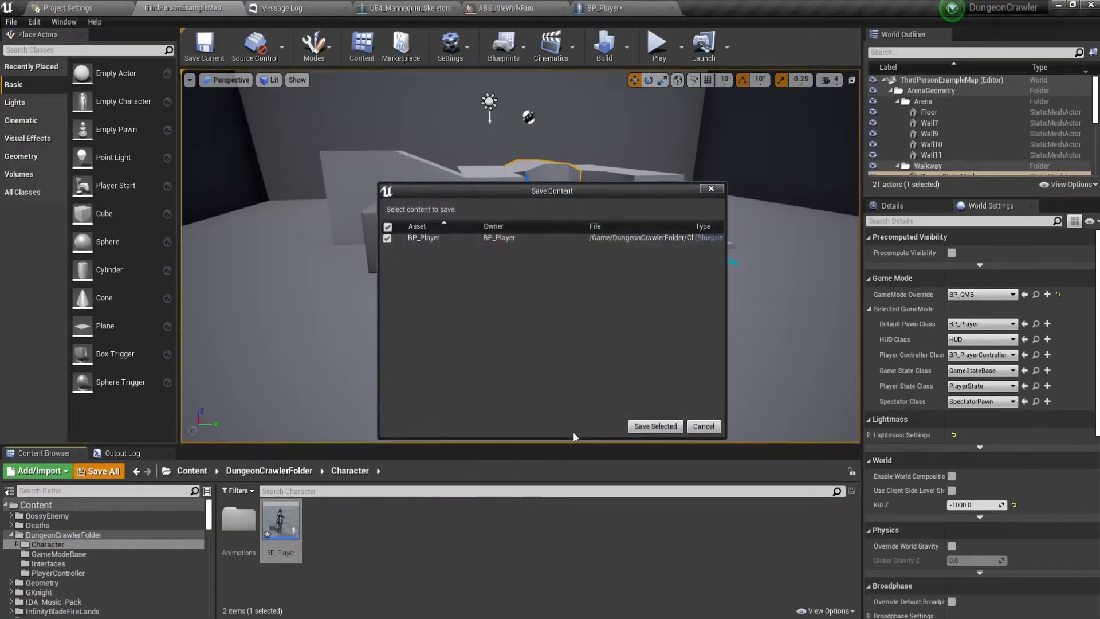
{"action": "left_click", "coordinate": [655, 426]}
Create an Animation Blueprint named ABP_Player in the Character folder, targeting the MagicalKnight_Set UE4_Mannequin_Skeleton
{"action": "right_click", "coordinate": [344, 544]}
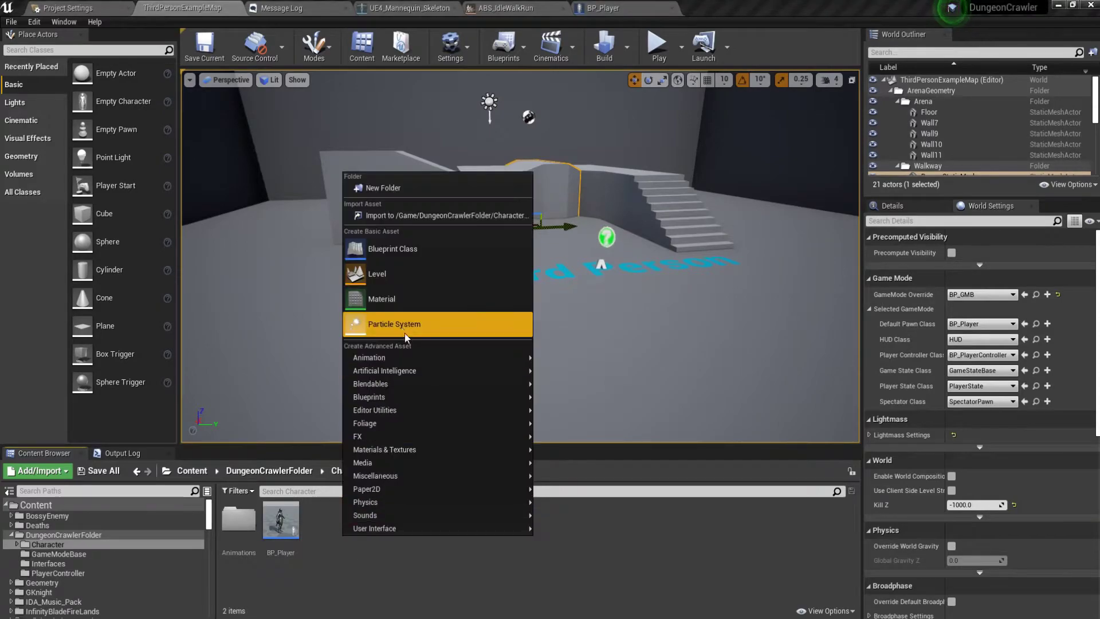
{"action": "mouse_move", "coordinate": [408, 356]}
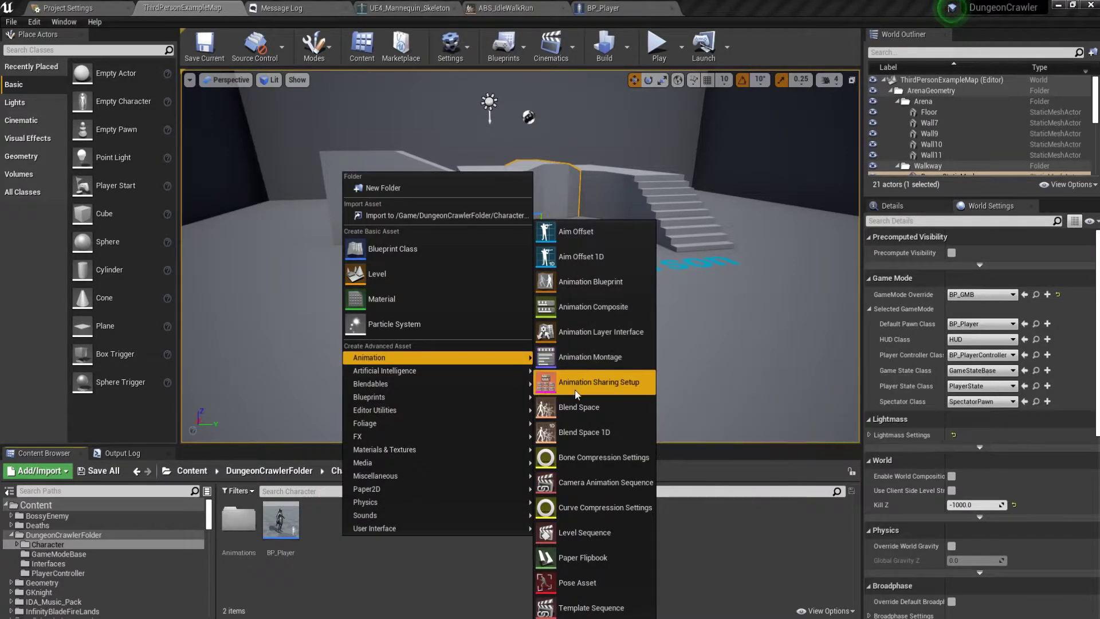
{"action": "left_click", "coordinate": [578, 282]}
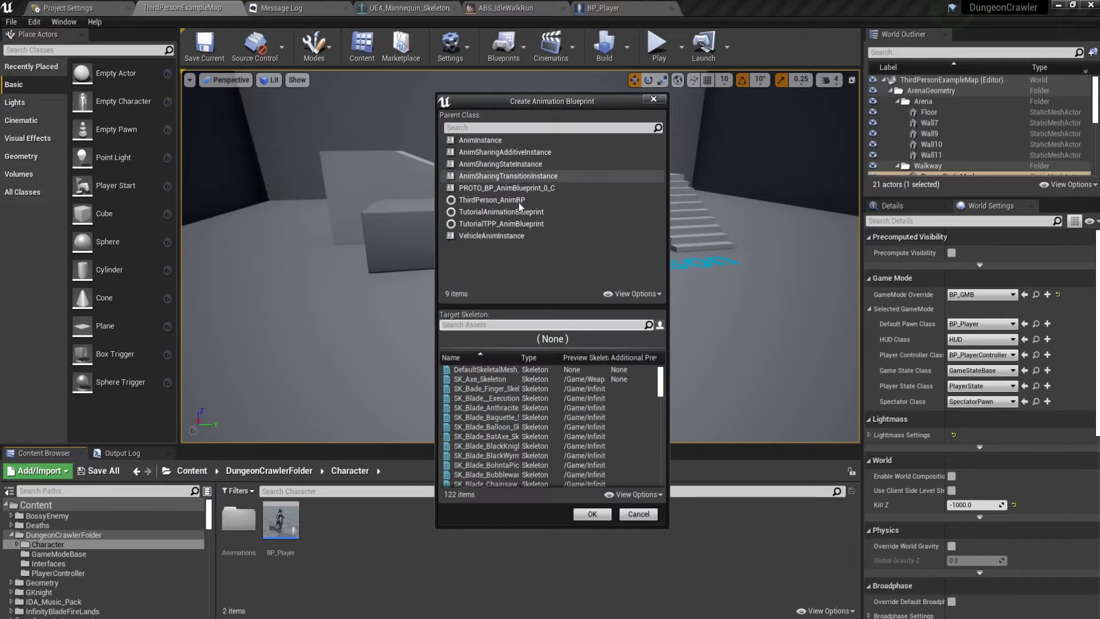
{"action": "left_click", "coordinate": [505, 323]}
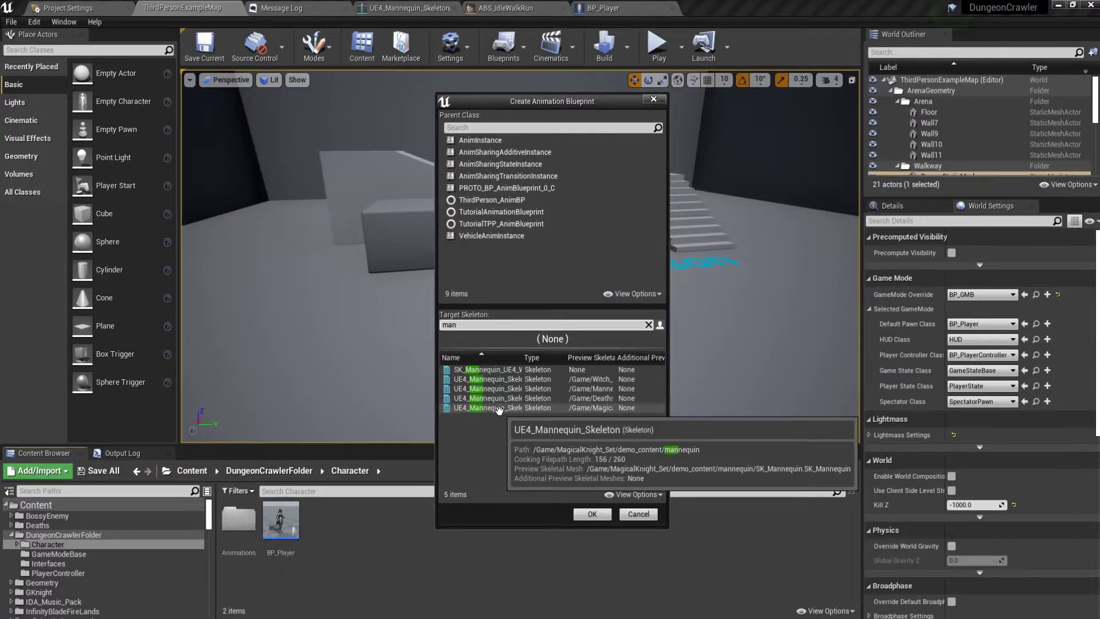
{"action": "left_click", "coordinate": [499, 410]}
{"action": "left_click", "coordinate": [593, 514]}
{"action": "type", "text": "ABP_"}
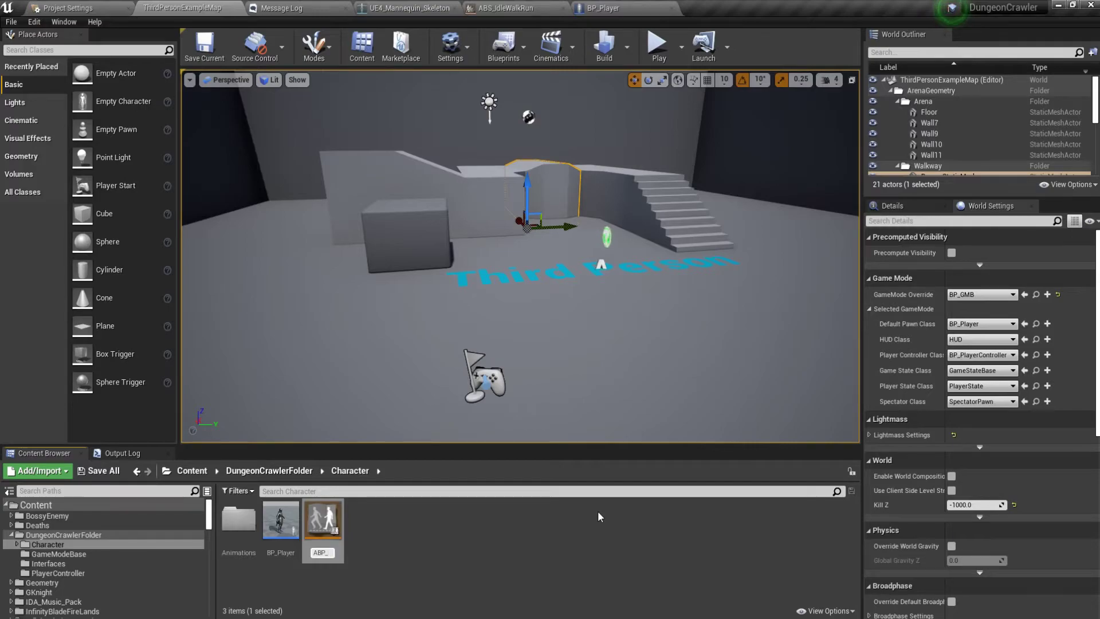
{"action": "type", "text": "Player"}
{"action": "key", "text": "Return"}
Open ABP_Player, add a new state machine to its AnimGraph and connect it to the Output Pose
{"action": "double_click", "coordinate": [284, 528]}
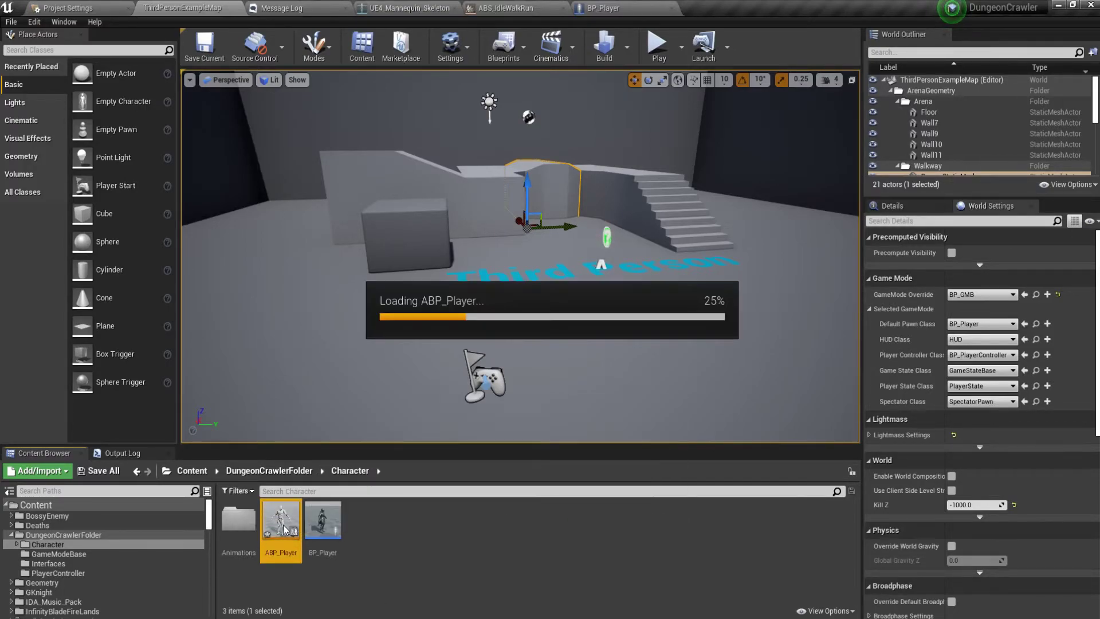
{"action": "right_click_drag", "start_coordinate": [428, 375], "coordinate": [532, 365]}
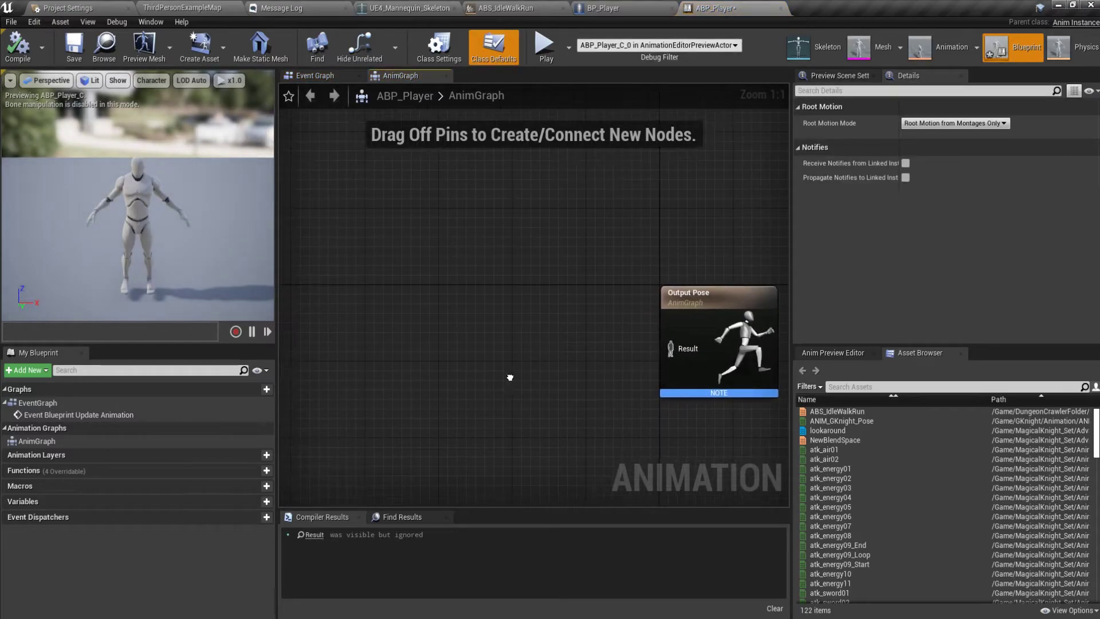
{"action": "right_click_drag", "start_coordinate": [454, 345], "coordinate": [527, 356]}
{"action": "right_click", "coordinate": [528, 362]}
{"action": "type", "text": "stat"}
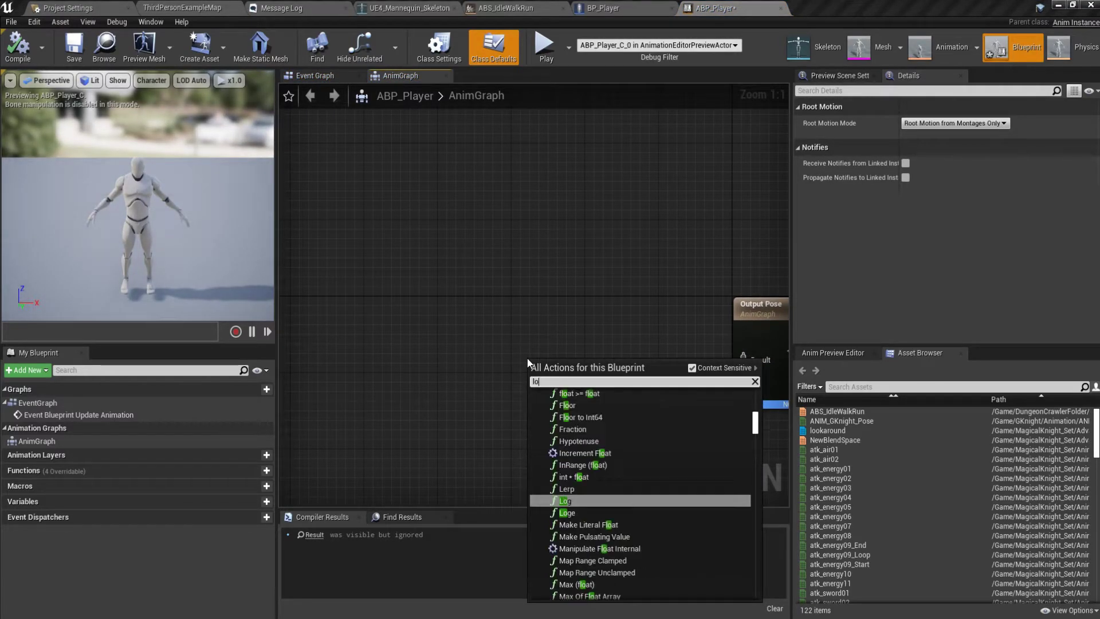
{"action": "type", "text": "e"}
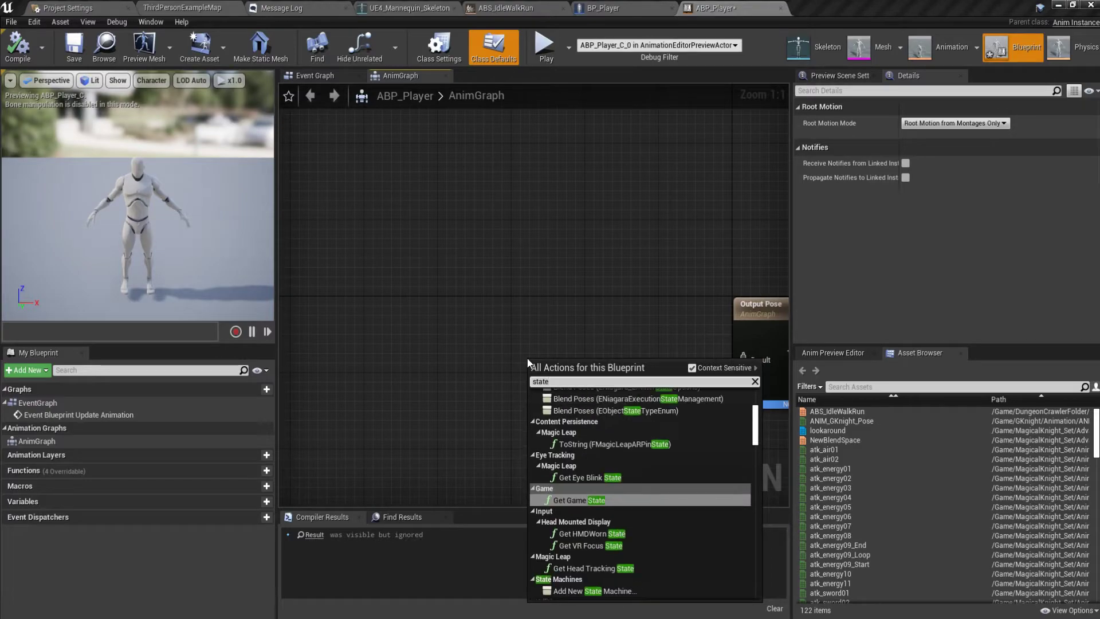
{"action": "type", "text": " machine"}
{"action": "key", "text": "Return"}
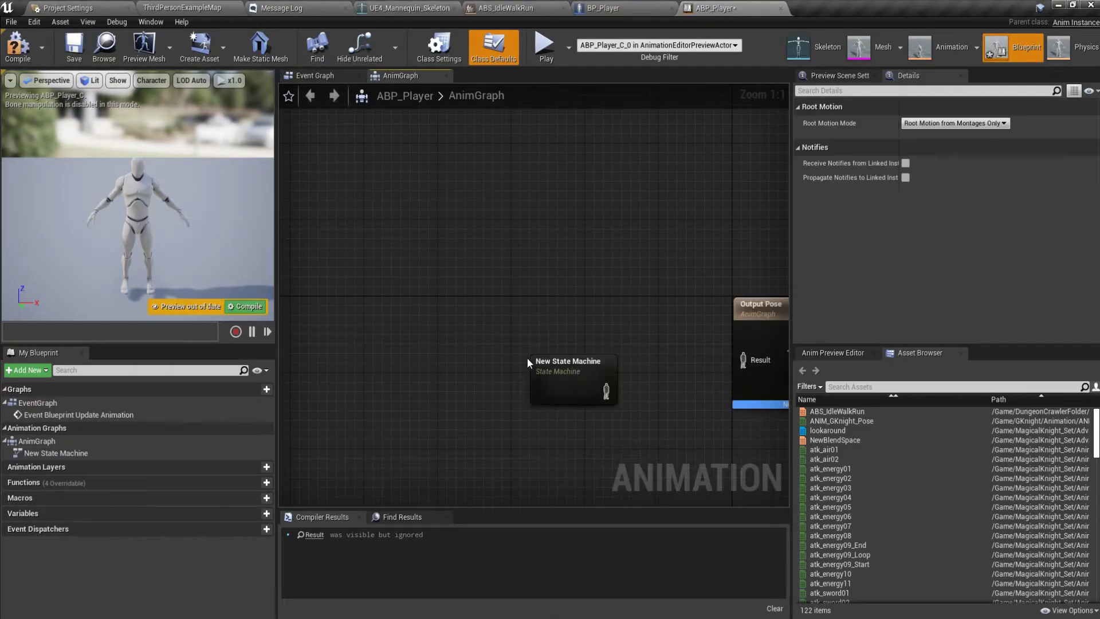
{"action": "right_click_drag", "start_coordinate": [534, 350], "coordinate": [454, 338]}
{"action": "left_click_drag", "start_coordinate": [474, 362], "coordinate": [685, 340]}
Rename the new state machine as LocoMotion
{"action": "left_click", "coordinate": [968, 122]}
{"action": "type", "text": "Idle"}
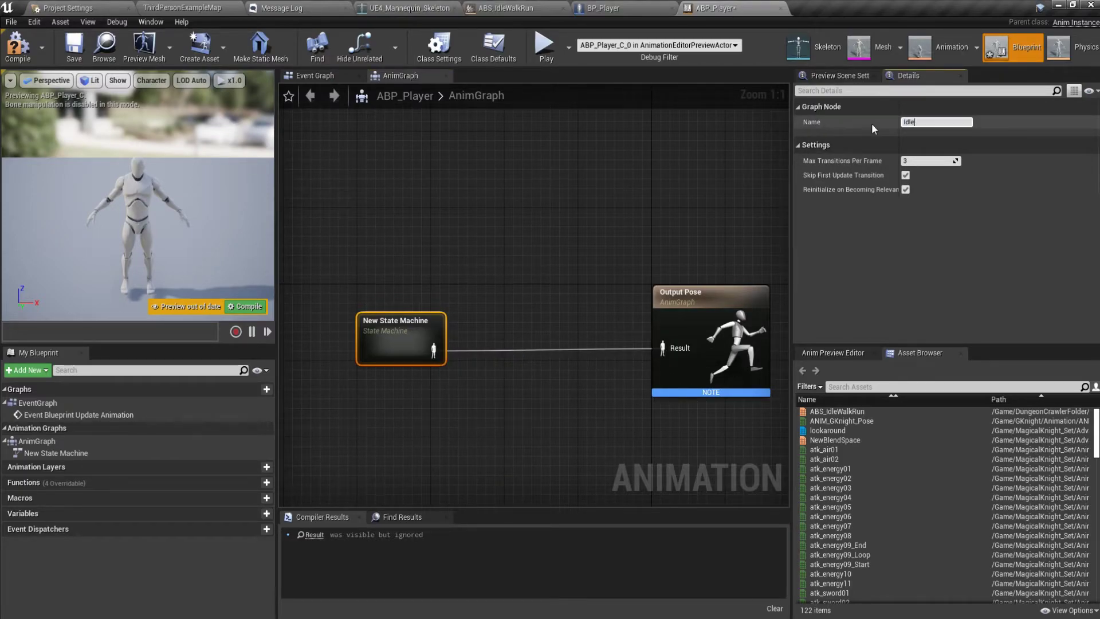
{"action": "key", "text": "BackSpace"}
{"action": "key", "text": "BackSpace"}
{"action": "key", "text": "BackSpace"}
{"action": "key", "text": "BackSpace"}
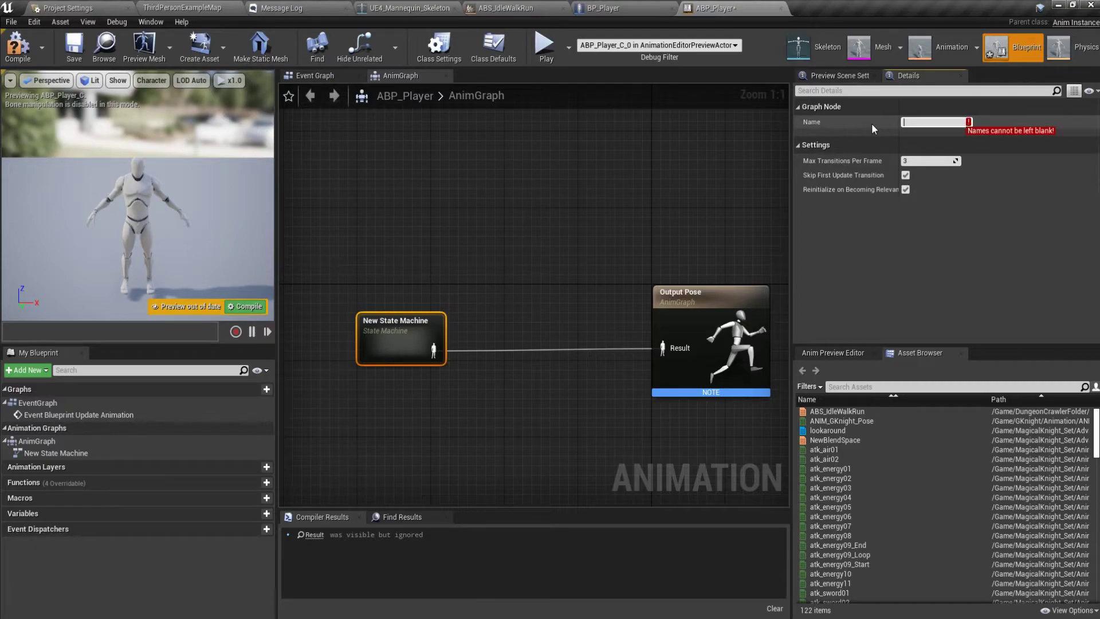
{"action": "type", "text": "Loc"}
{"action": "type", "text": "Motion"}
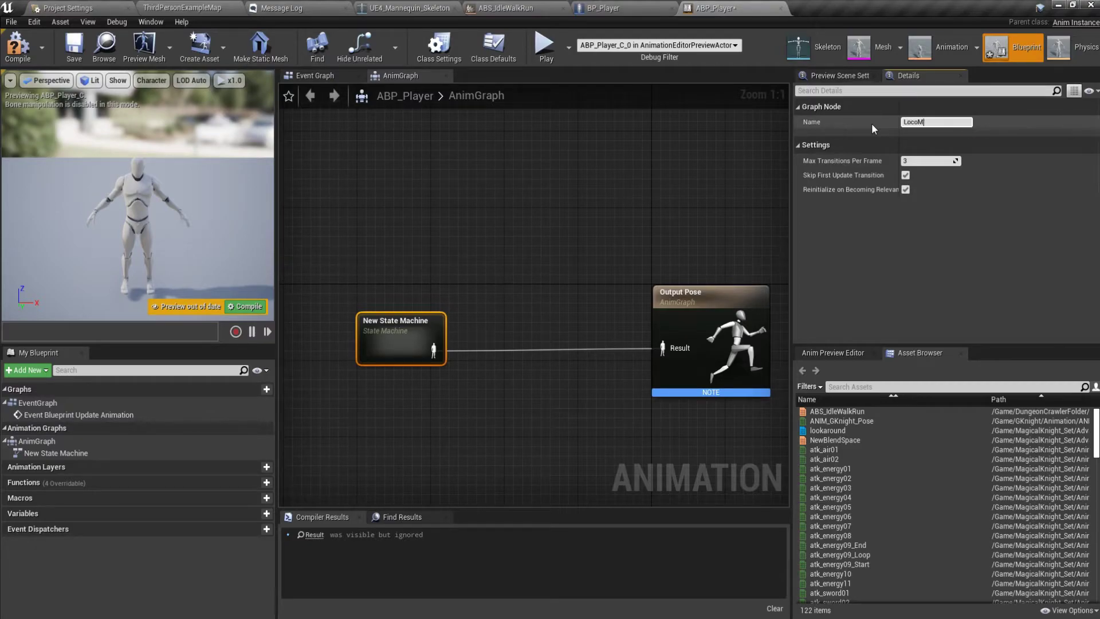
{"action": "key", "text": "Return"}
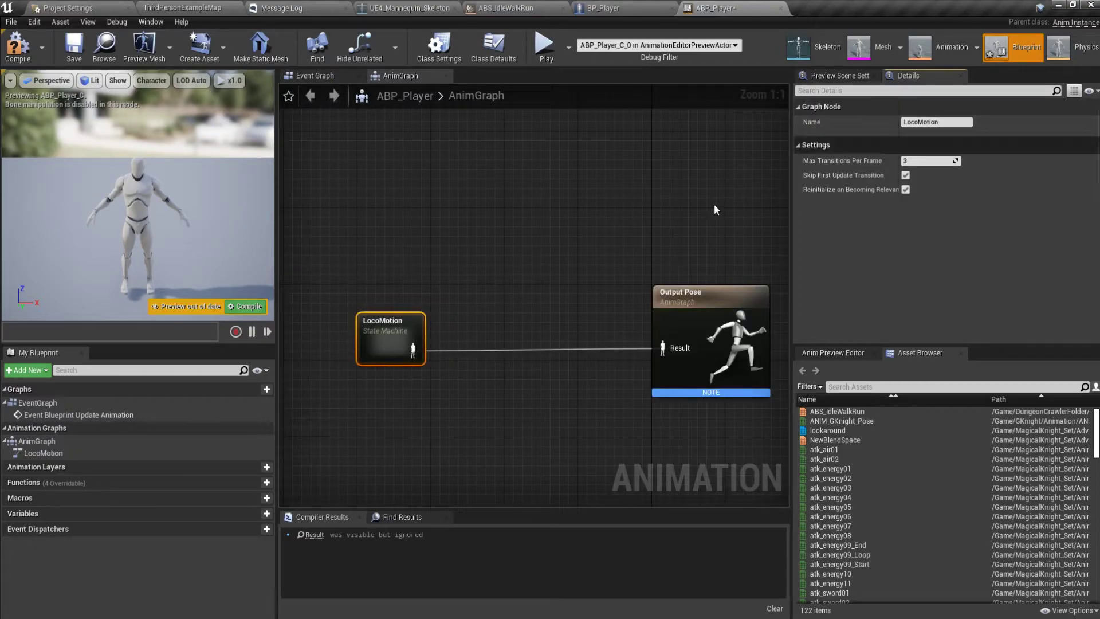
Inside the LocoMotion state machine, add a state named IdleWalkRun connected from Entry and align it with Entry
{"action": "double_click", "coordinate": [404, 332]}
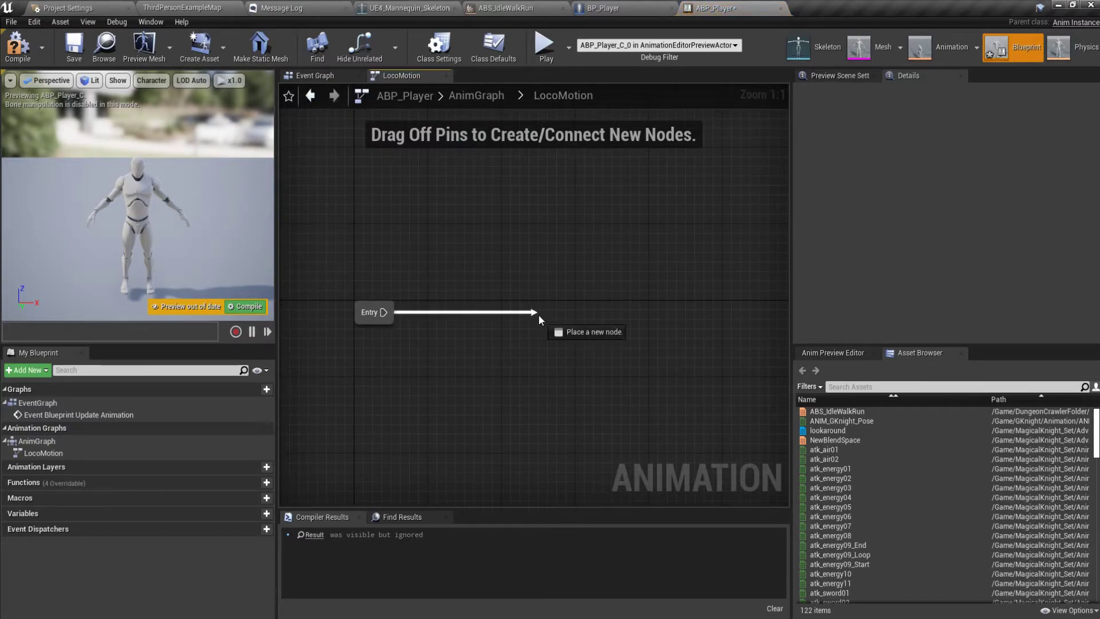
{"action": "left_click_drag", "start_coordinate": [539, 314], "coordinate": [539, 315]}
{"action": "left_click", "coordinate": [563, 345]}
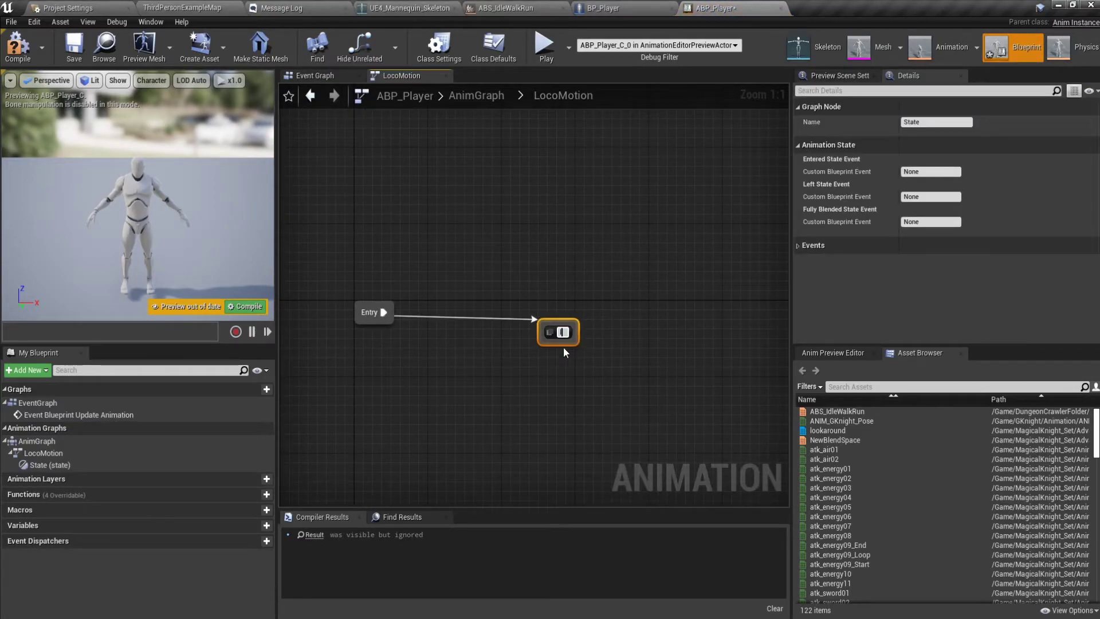
{"action": "type", "text": "IdleWalkRun"}
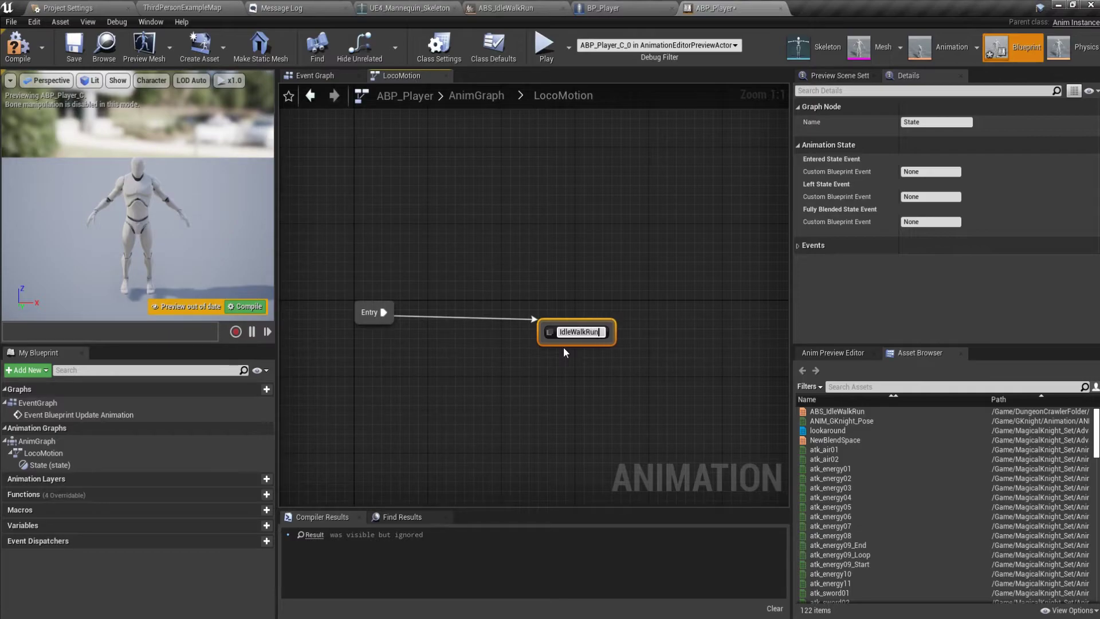
{"action": "key", "text": "Return"}
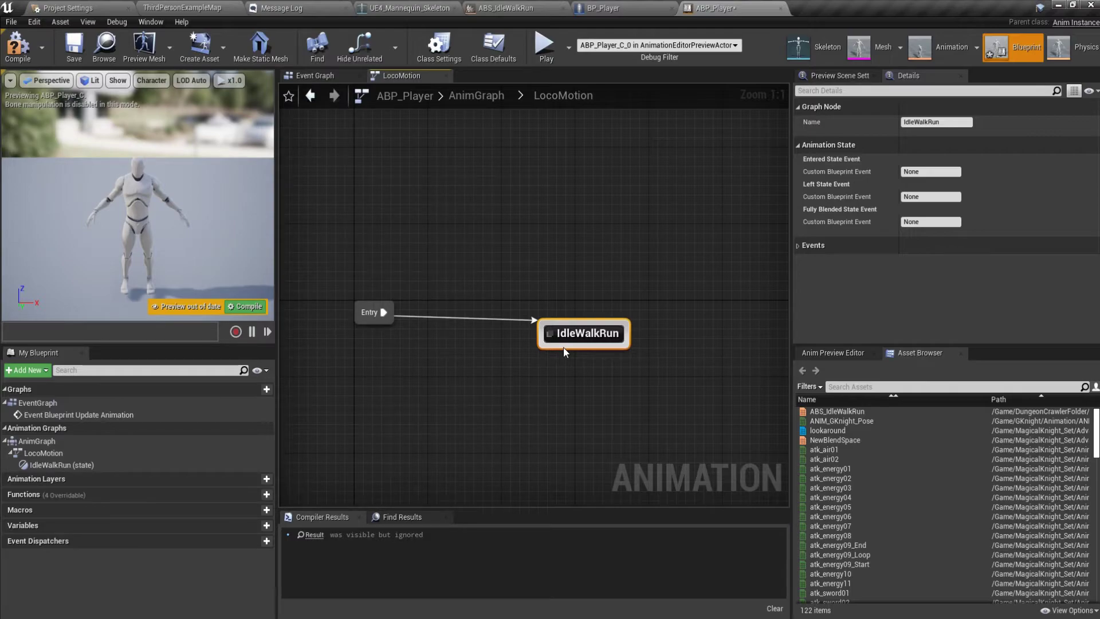
{"action": "left_click_drag", "start_coordinate": [580, 338], "coordinate": [572, 316]}
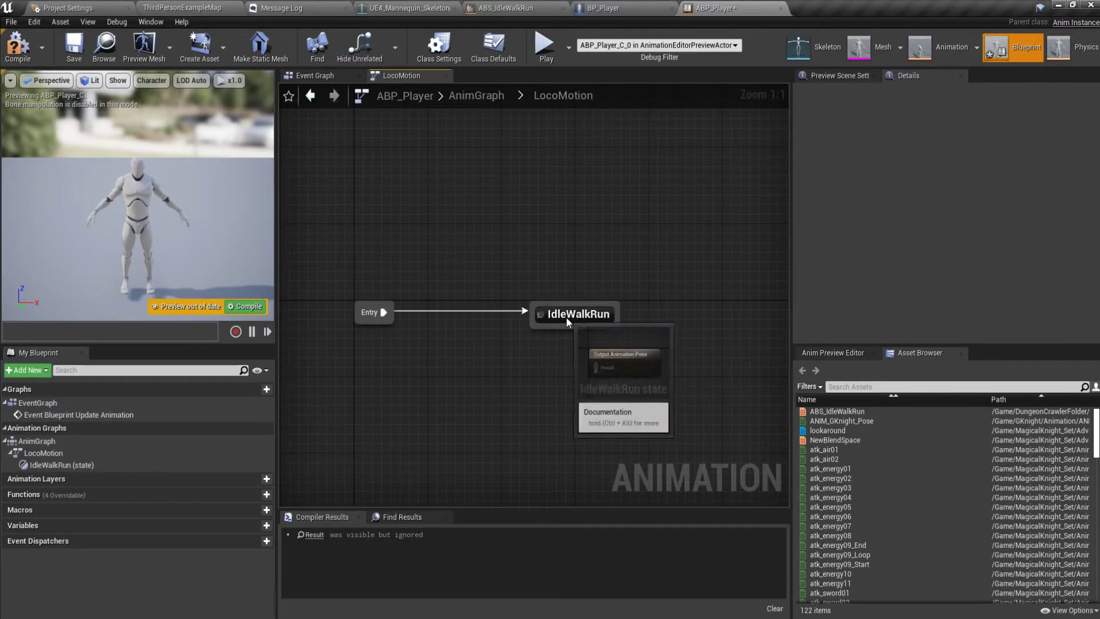
Inside the IdleWalkRun state, add the ABS_IdleWalkRun blend space player and connect it to the Output Animation Pose
{"action": "double_click", "coordinate": [566, 318]}
{"action": "left_click_drag", "start_coordinate": [825, 411], "coordinate": [695, 308]}
{"action": "left_click_drag", "start_coordinate": [634, 325], "coordinate": [561, 304]}
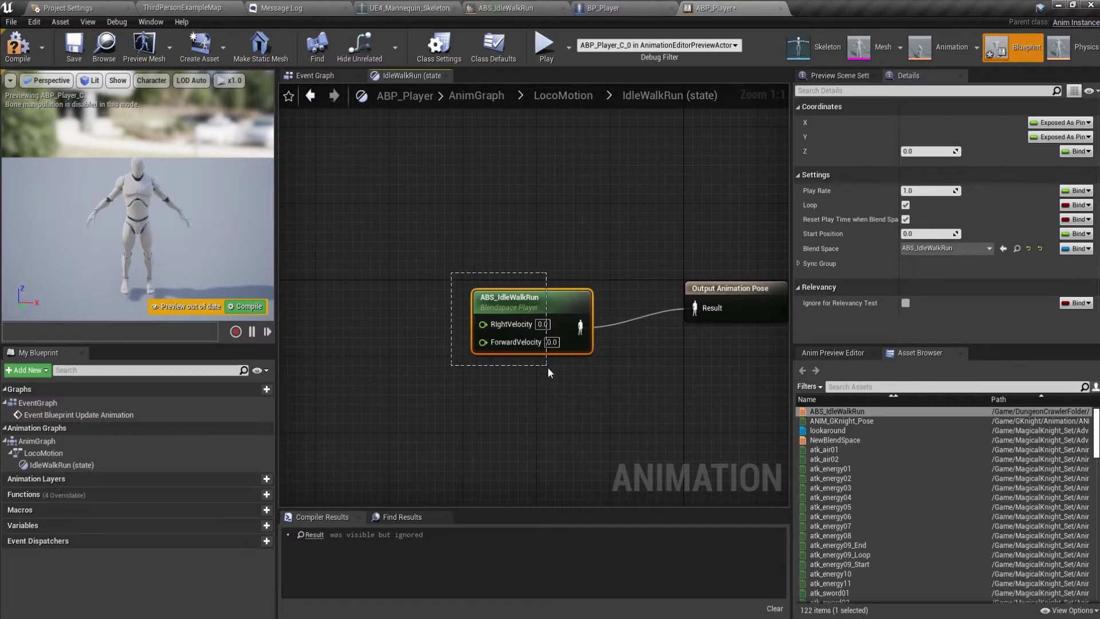
{"action": "left_click_drag", "start_coordinate": [557, 312], "coordinate": [548, 296]}
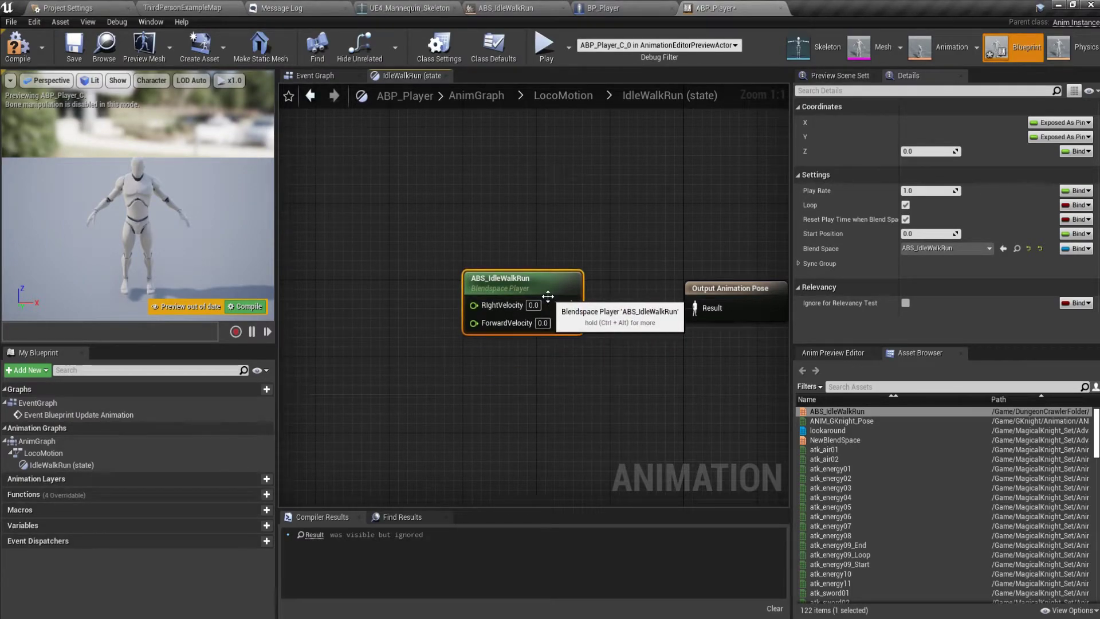
{"action": "left_click", "coordinate": [399, 131]}
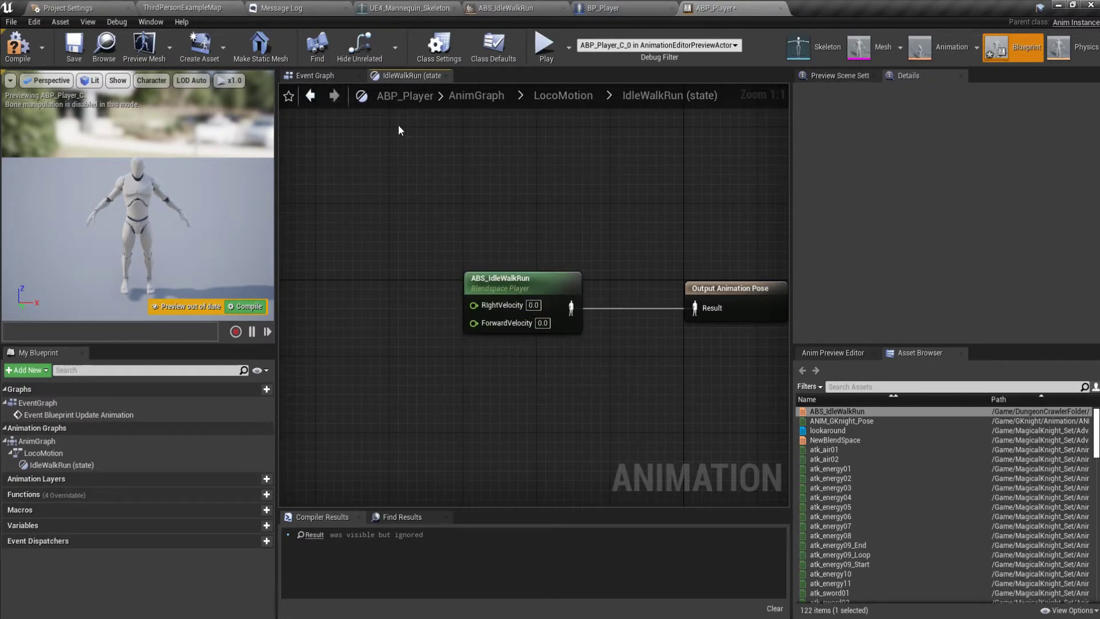
In the Event Graph, move the Try Get Pawn Owner node well above Event Blueprint Update Animation
{"action": "left_click", "coordinate": [326, 79]}
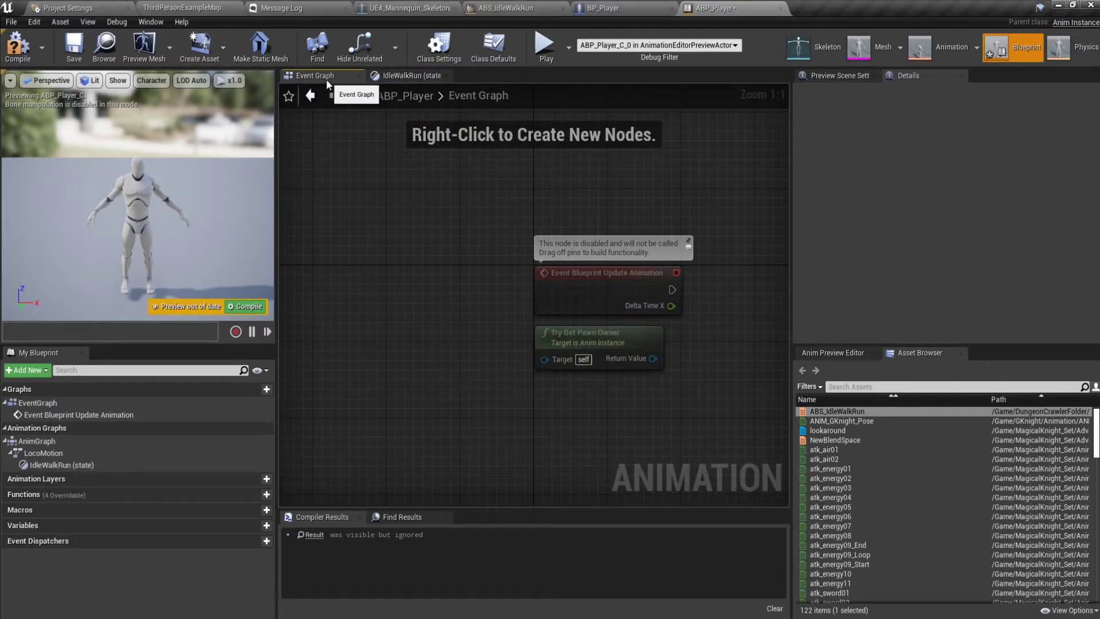
{"action": "right_click_drag", "start_coordinate": [673, 204], "coordinate": [534, 362]}
{"action": "right_click_drag", "start_coordinate": [505, 465], "coordinate": [479, 356]}
{"action": "left_click_drag", "start_coordinate": [479, 388], "coordinate": [479, 190]}
{"action": "right_click_drag", "start_coordinate": [461, 261], "coordinate": [476, 417]}
{"action": "left_click_drag", "start_coordinate": [479, 360], "coordinate": [479, 312]}
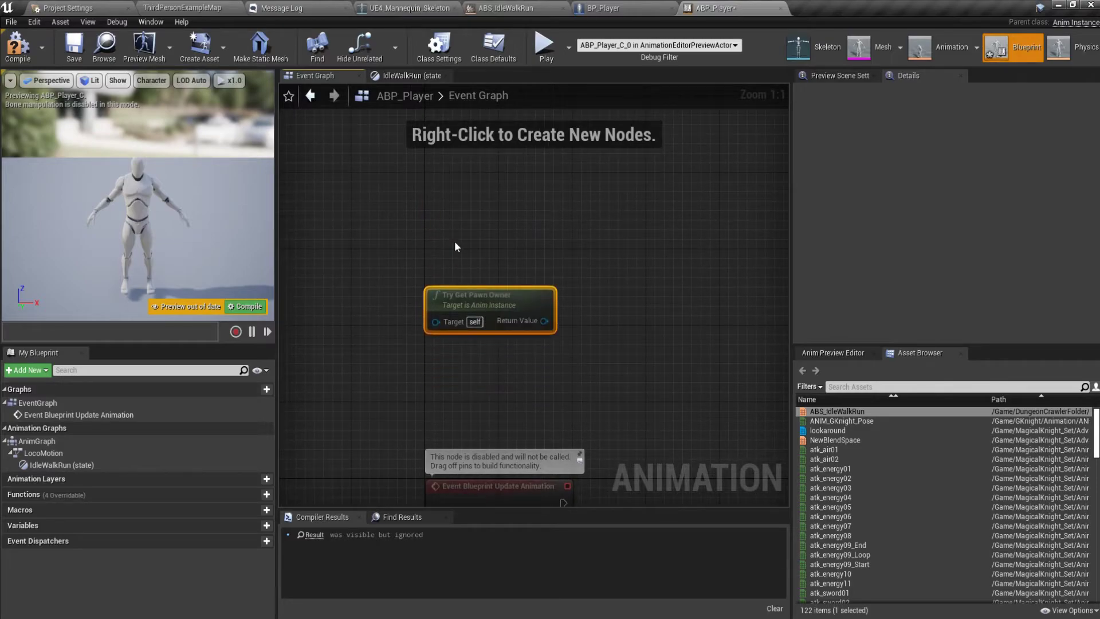
Add an Event Blueprint Begin Play node above Try Get Pawn Owner
{"action": "right_click", "coordinate": [431, 216]}
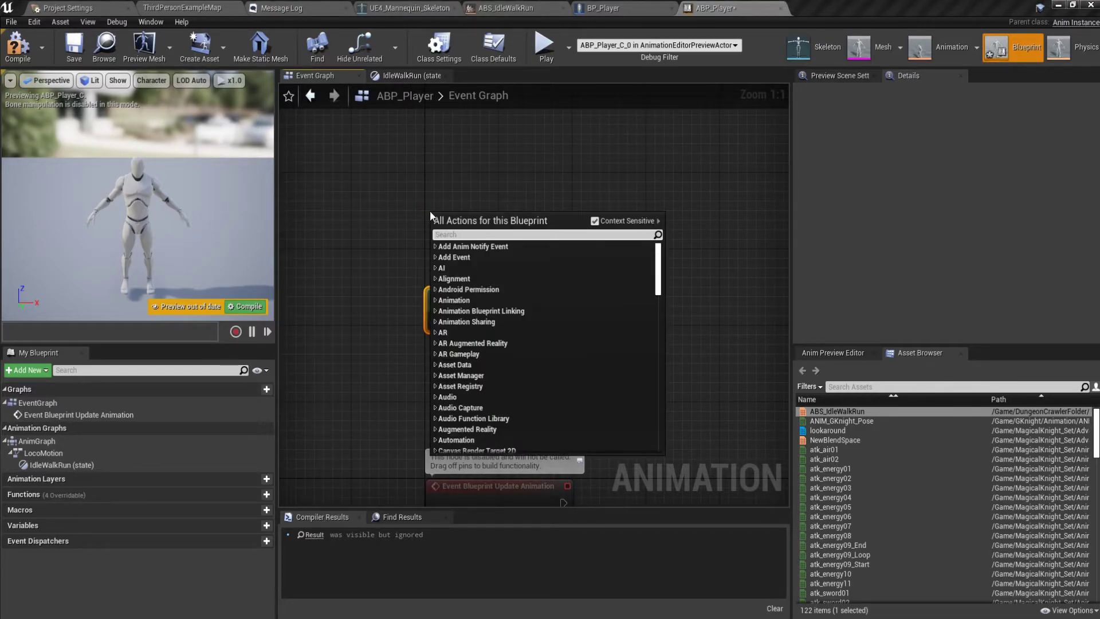
{"action": "type", "text": "event"}
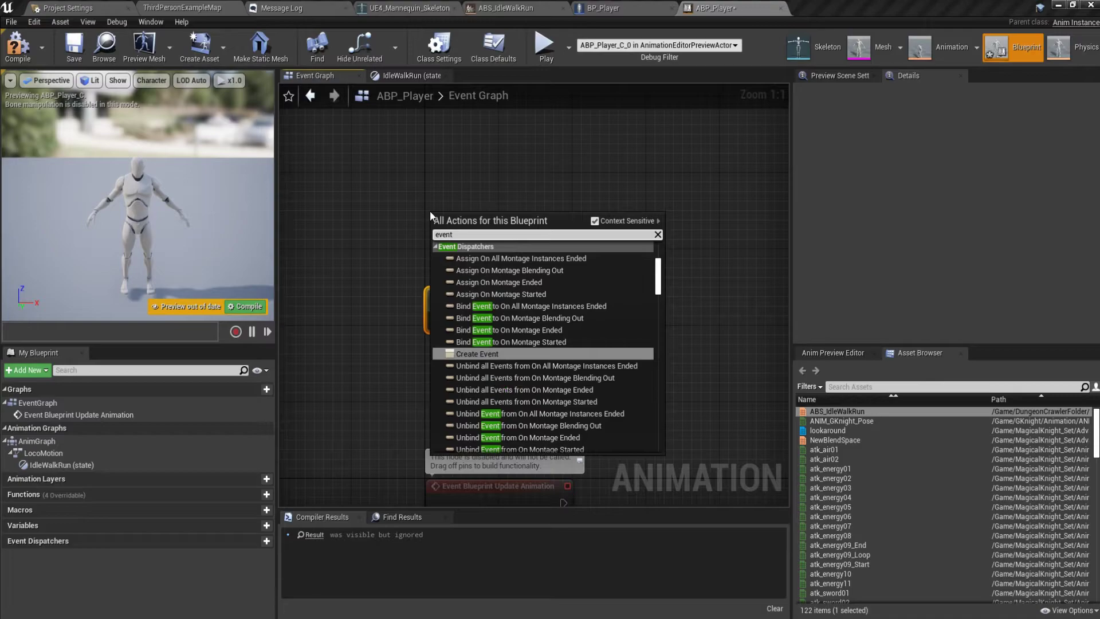
{"action": "type", "text": " begin"}
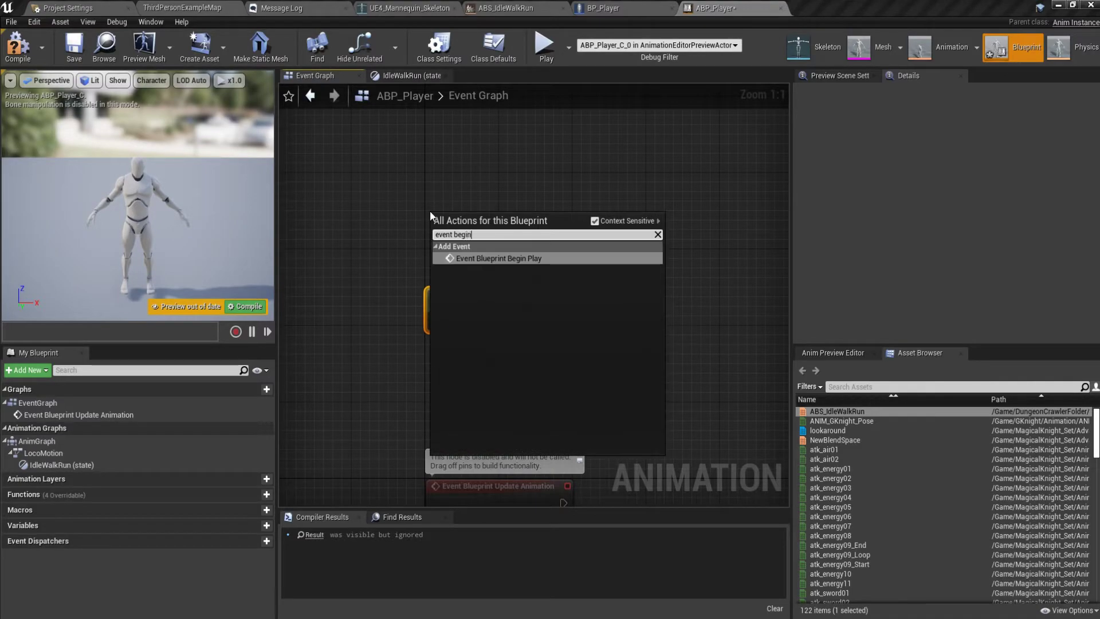
{"action": "key", "text": "Return"}
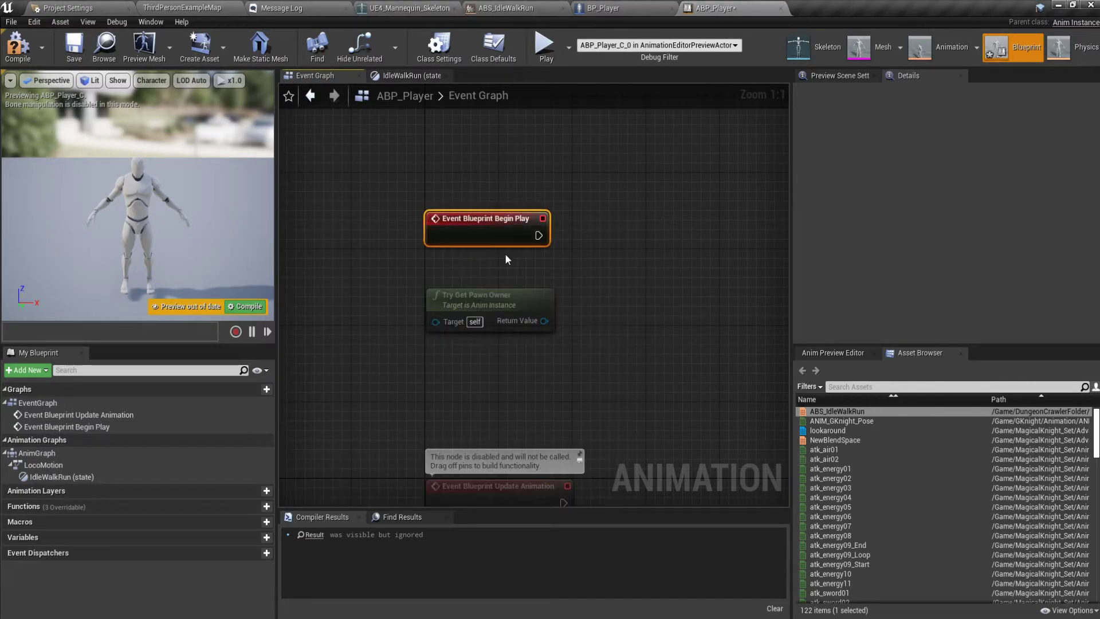
Call the Player Ref (Message) interface function from Begin Play, using Try Get Pawn Owner's return value as its target
{"action": "right_click_drag", "start_coordinate": [496, 261], "coordinate": [441, 245]}
{"action": "left_click_drag", "start_coordinate": [482, 219], "coordinate": [546, 219]}
{"action": "type", "text": "char r"}
{"action": "key", "text": "BackSpace"}
{"action": "key", "text": "BackSpace"}
{"action": "key", "text": "BackSpace"}
{"action": "key", "text": "BackSpace"}
{"action": "key", "text": "BackSpace"}
{"action": "key", "text": "BackSpace"}
{"action": "type", "text": "player ref"}
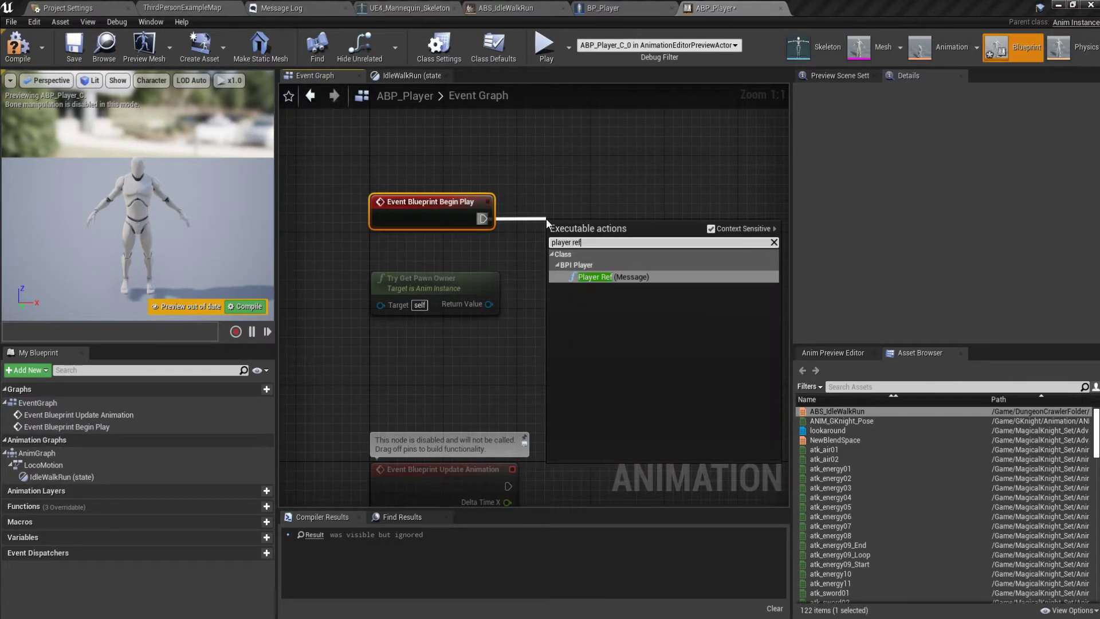
{"action": "key", "text": "Return"}
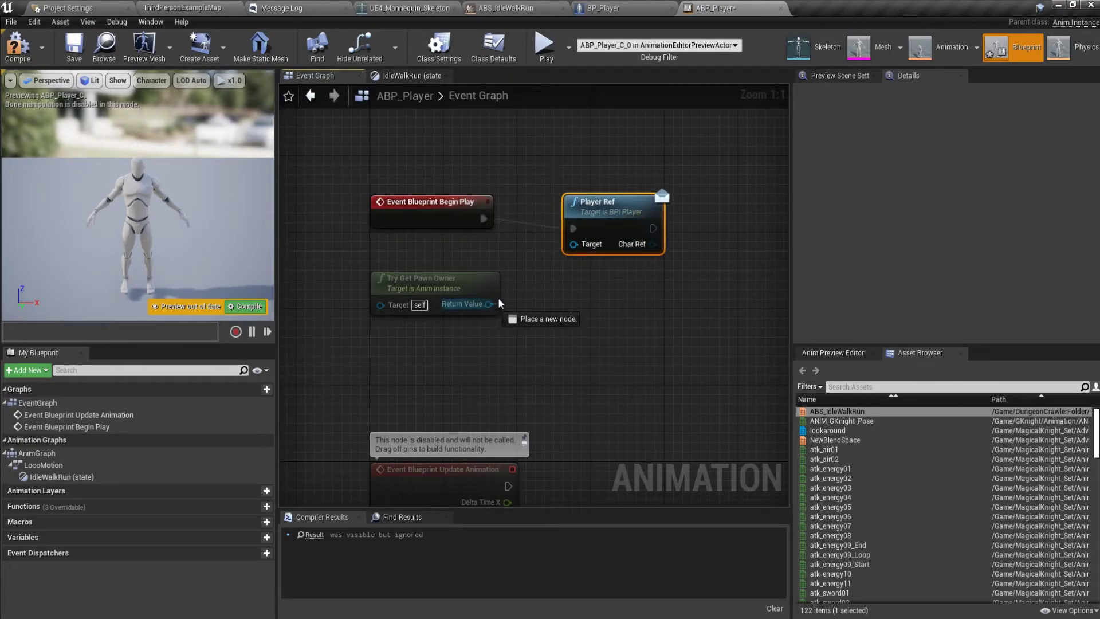
{"action": "left_click_drag", "start_coordinate": [575, 247], "coordinate": [575, 247]}
{"action": "left_click_drag", "start_coordinate": [625, 229], "coordinate": [607, 210]}
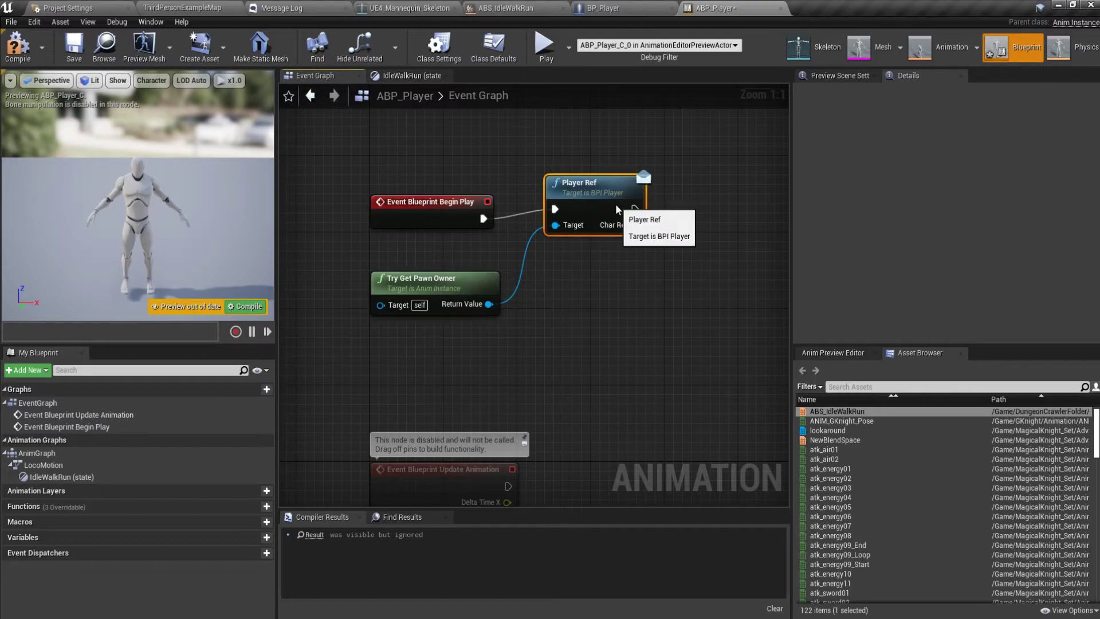
Promote Player Ref's Char Ref output to a variable and place its SET node beside Player Ref
{"action": "right_click", "coordinate": [633, 224]}
{"action": "left_click", "coordinate": [652, 263]}
{"action": "right_click_drag", "start_coordinate": [721, 317], "coordinate": [571, 323]}
{"action": "left_click_drag", "start_coordinate": [676, 210], "coordinate": [564, 227]}
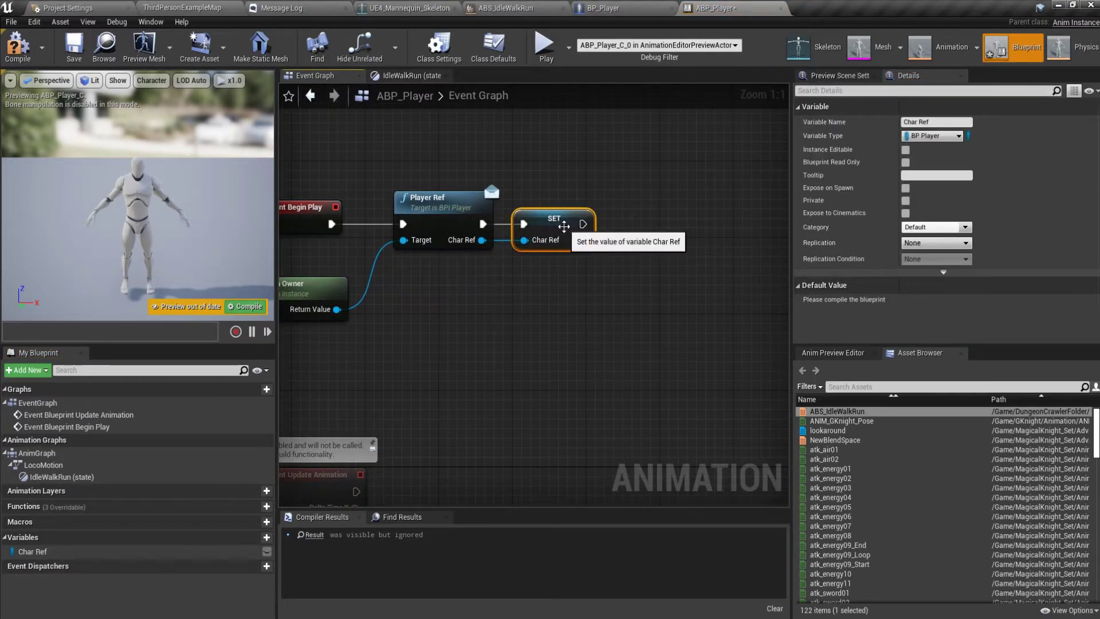
Place a Char Ref getter beside Event Blueprint Update Animation and convert it to a validated get
{"action": "left_click", "coordinate": [483, 452]}
{"action": "right_click_drag", "start_coordinate": [482, 452], "coordinate": [638, 244]}
{"action": "right_click_drag", "start_coordinate": [551, 297], "coordinate": [480, 320]}
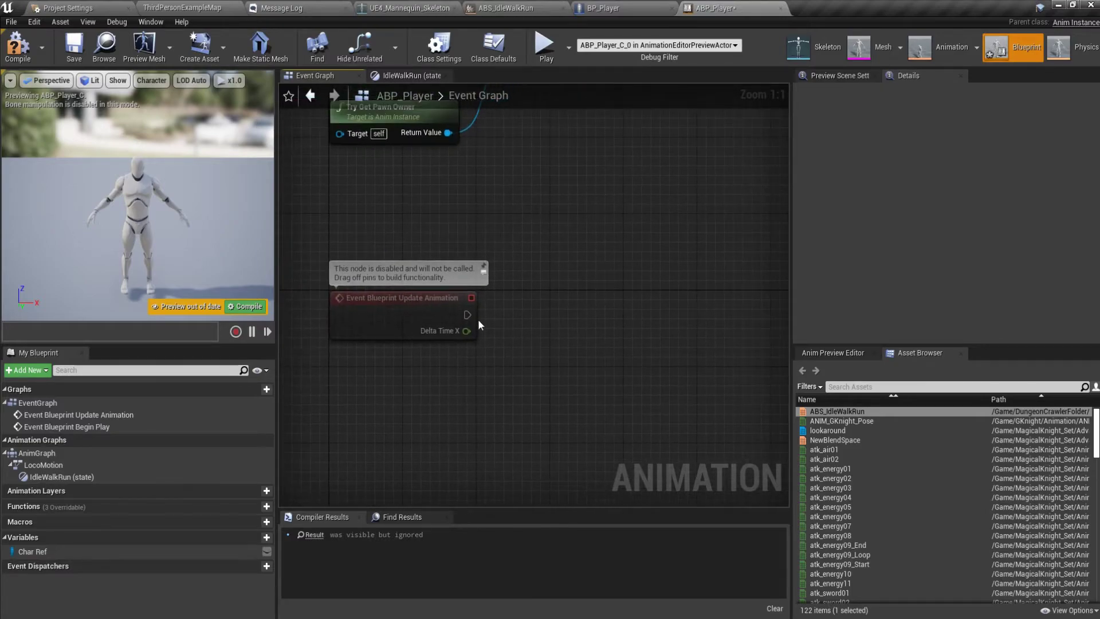
{"action": "left_click_drag", "start_coordinate": [33, 551], "coordinate": [545, 331]}
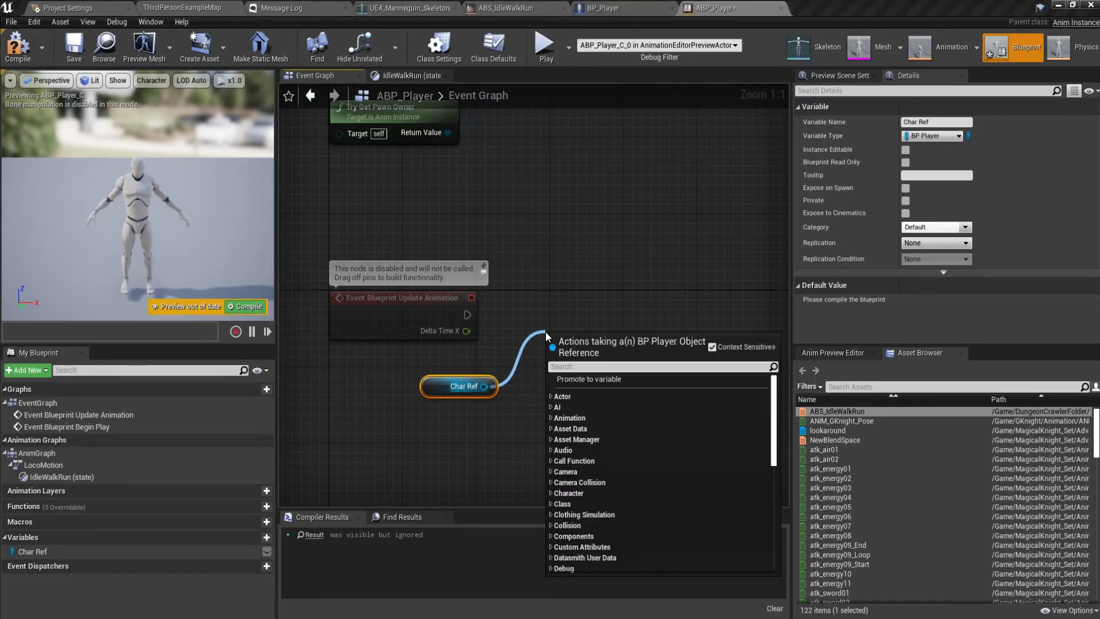
{"action": "type", "text": "i"}
{"action": "key", "text": "Escape"}
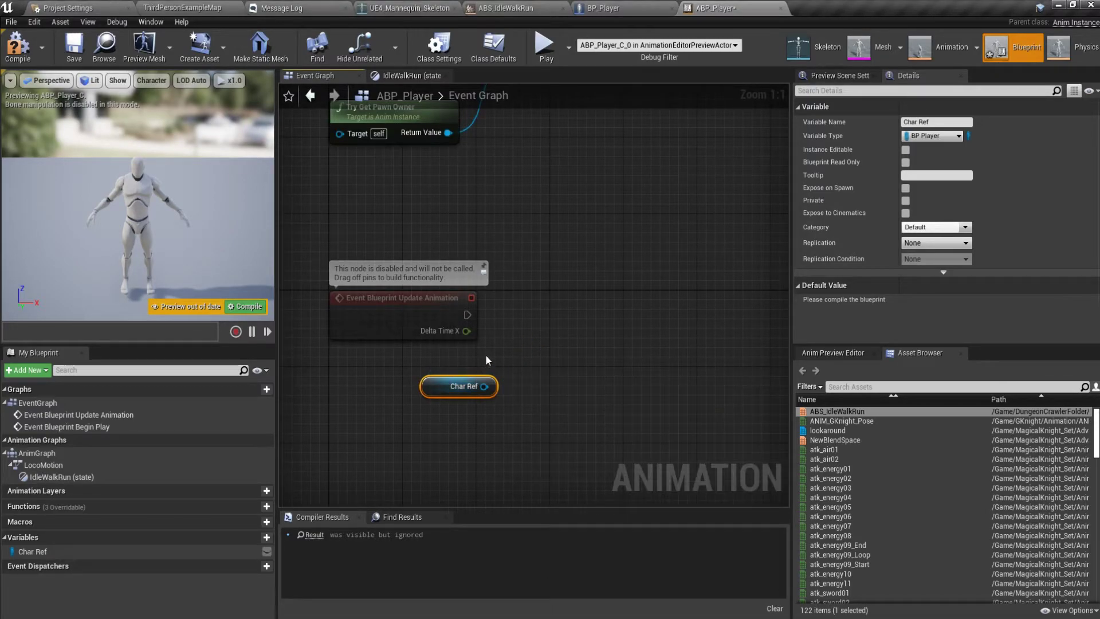
{"action": "right_click", "coordinate": [458, 388]}
{"action": "left_click", "coordinate": [485, 480]}
{"action": "left_click_drag", "start_coordinate": [458, 396], "coordinate": [576, 305]}
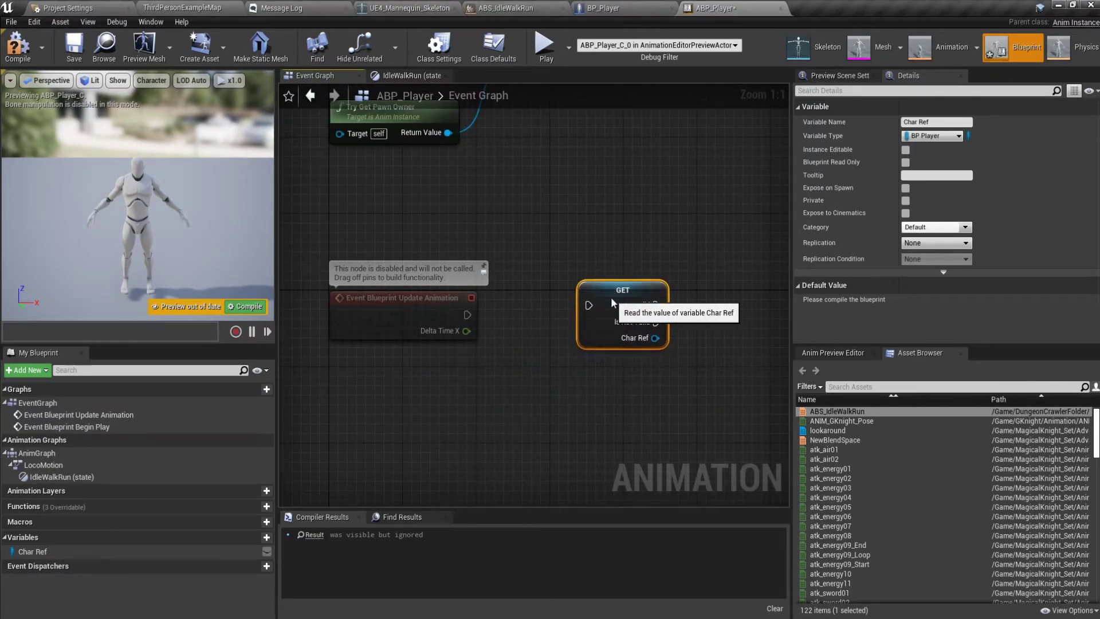
Run the validated Char Ref get from Event Blueprint Update Animation, and add a Sequence node on its Is Valid output
{"action": "right_click_drag", "start_coordinate": [558, 317], "coordinate": [364, 345]}
{"action": "left_click_drag", "start_coordinate": [556, 337], "coordinate": [592, 333]}
{"action": "type", "text": "sequence"}
{"action": "key", "text": "Return"}
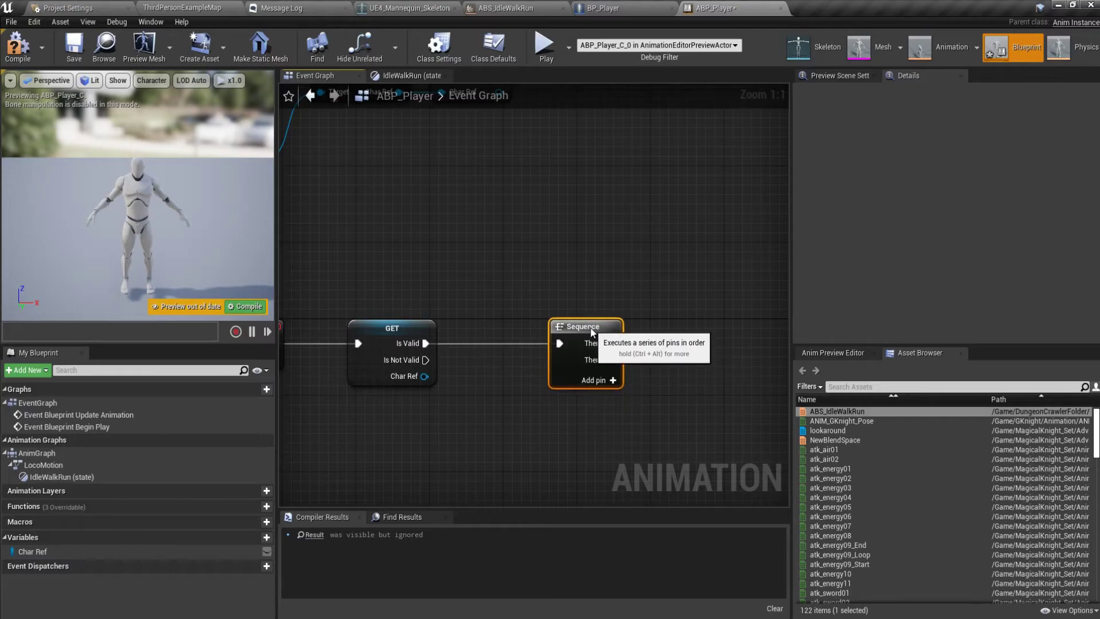
Place a plain Char Ref getter above the Sequence node and add a Get Velocity node targeting it
{"action": "right_click_drag", "start_coordinate": [662, 323], "coordinate": [505, 378]}
{"action": "left_click_drag", "start_coordinate": [122, 552], "coordinate": [525, 307]}
{"action": "left_click", "coordinate": [427, 311]}
{"action": "type", "text": "get"}
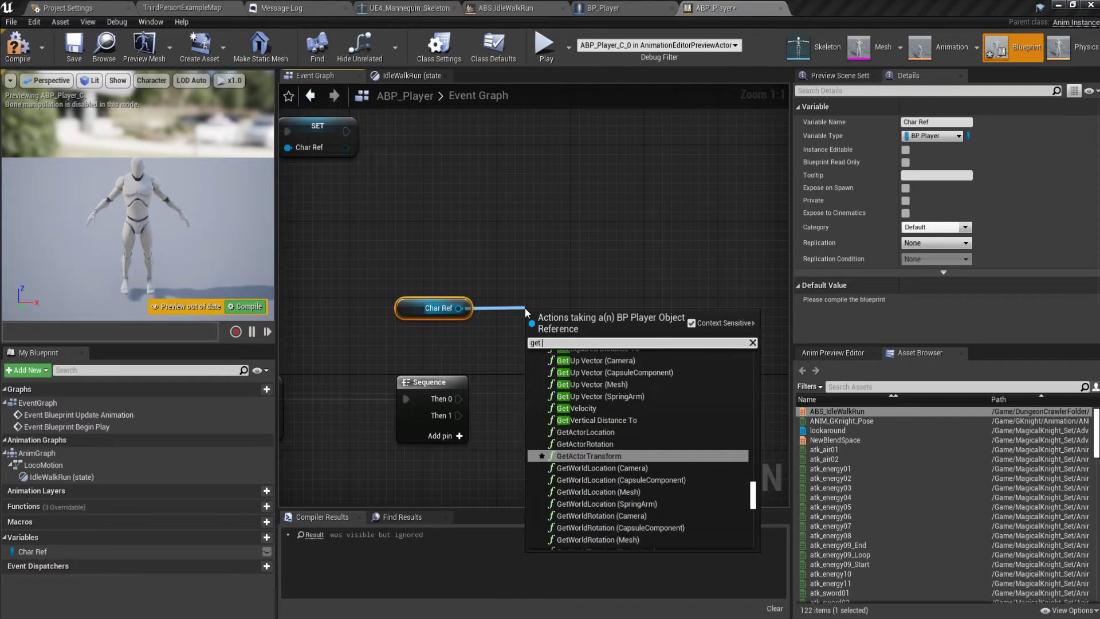
{"action": "type", "text": " veloci"}
{"action": "key", "text": "Return"}
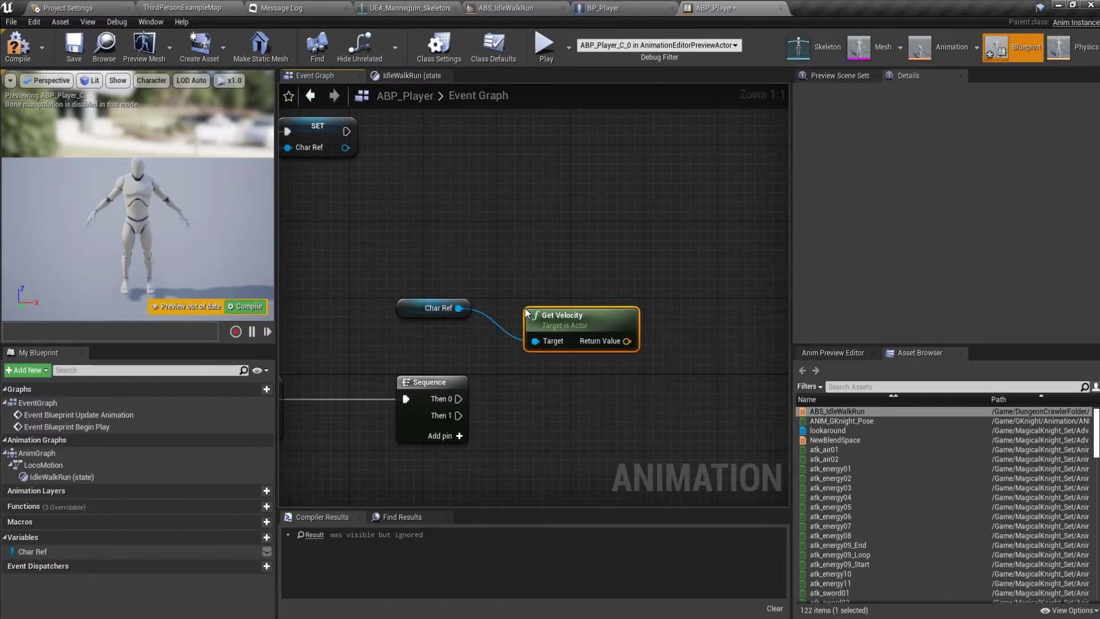
Add a Mesh component getter from Char Ref, deleting the GetWorldScale node that was created with it
{"action": "left_click_drag", "start_coordinate": [459, 308], "coordinate": [549, 254]}
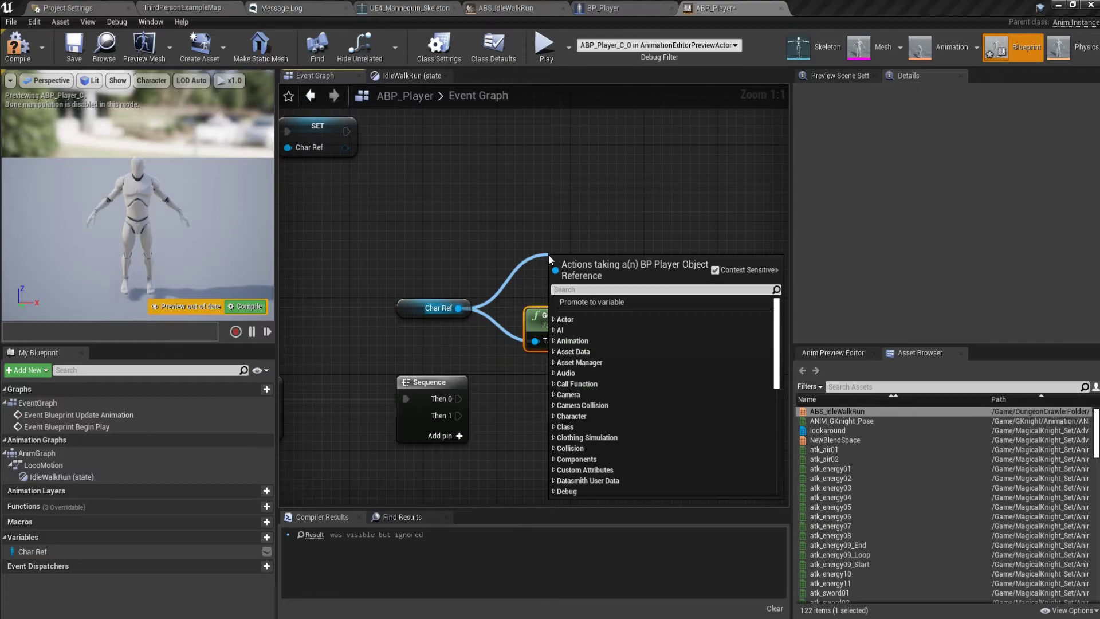
{"action": "type", "text": "get world"}
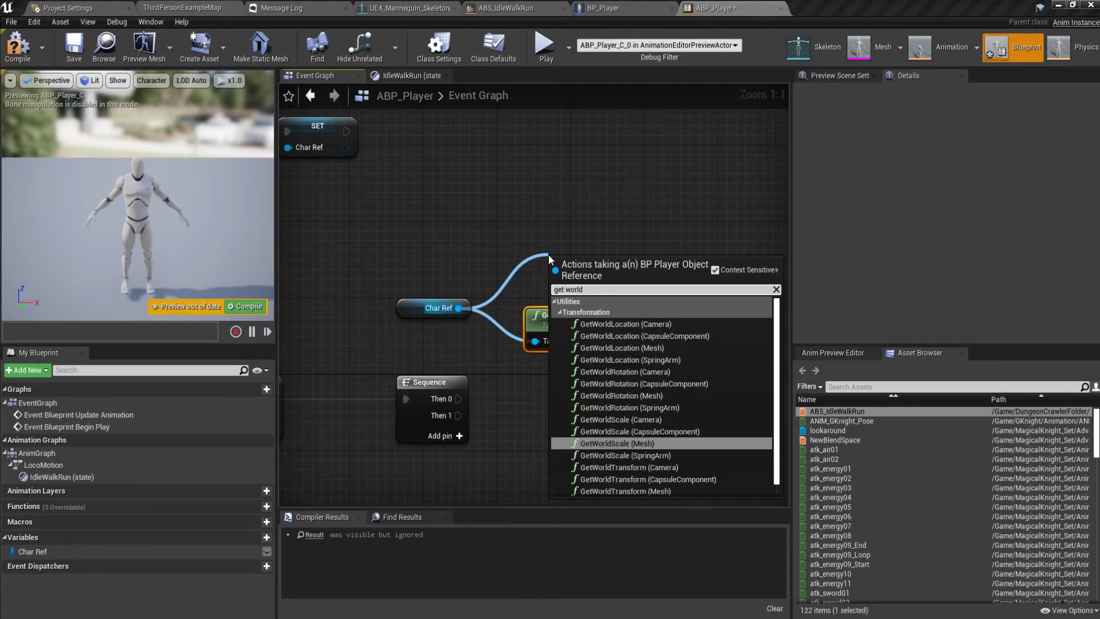
{"action": "type", "text": " transform"}
{"action": "scroll", "coordinate": [686, 387], "scroll_direction": "down", "scroll_amount": 1}
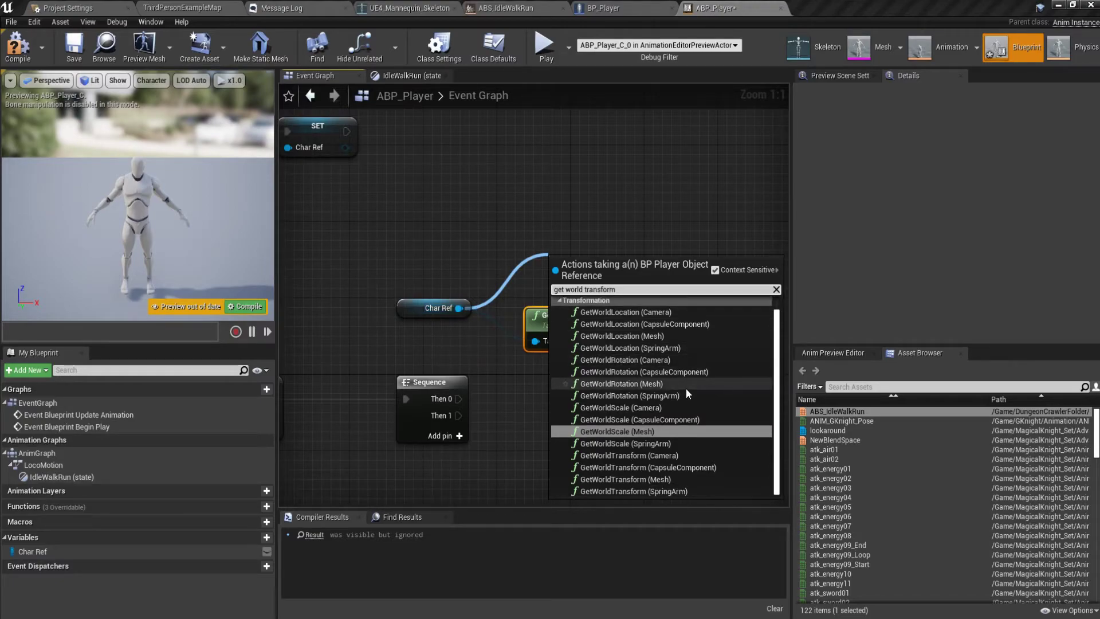
{"action": "left_click", "coordinate": [679, 433]}
{"action": "left_click_drag", "start_coordinate": [609, 276], "coordinate": [687, 238]}
{"action": "left_click", "coordinate": [689, 243]}
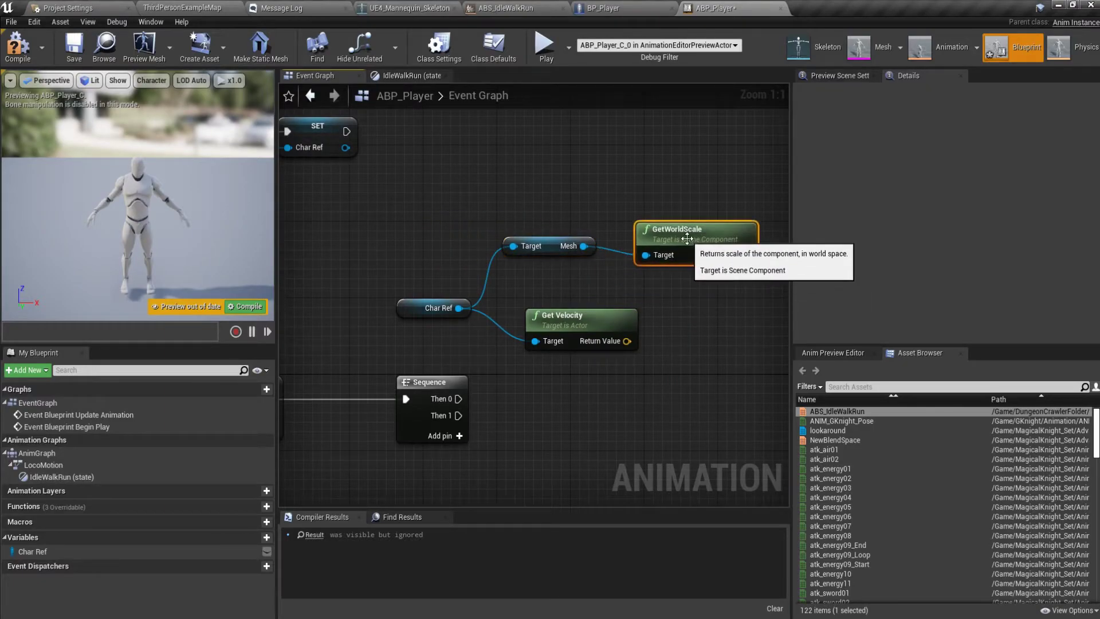
{"action": "key", "text": "Delete"}
Add a GetWorldTransform node targeting the Mesh component and line it up beside the Mesh getter
{"action": "left_click_drag", "start_coordinate": [621, 246], "coordinate": [620, 247]}
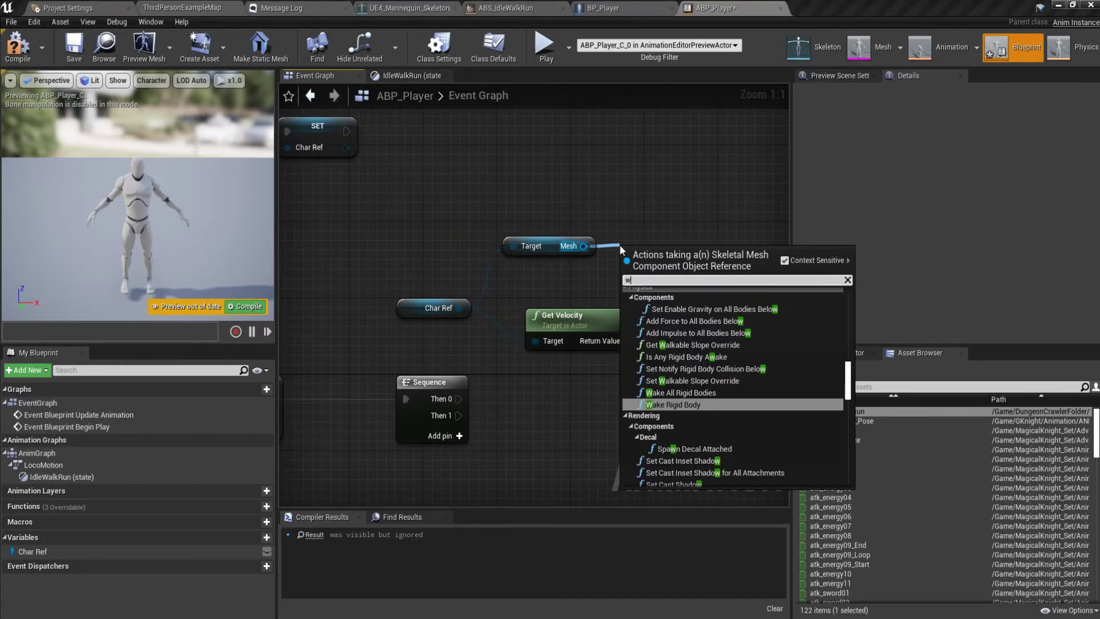
{"action": "type", "text": "world transfr"}
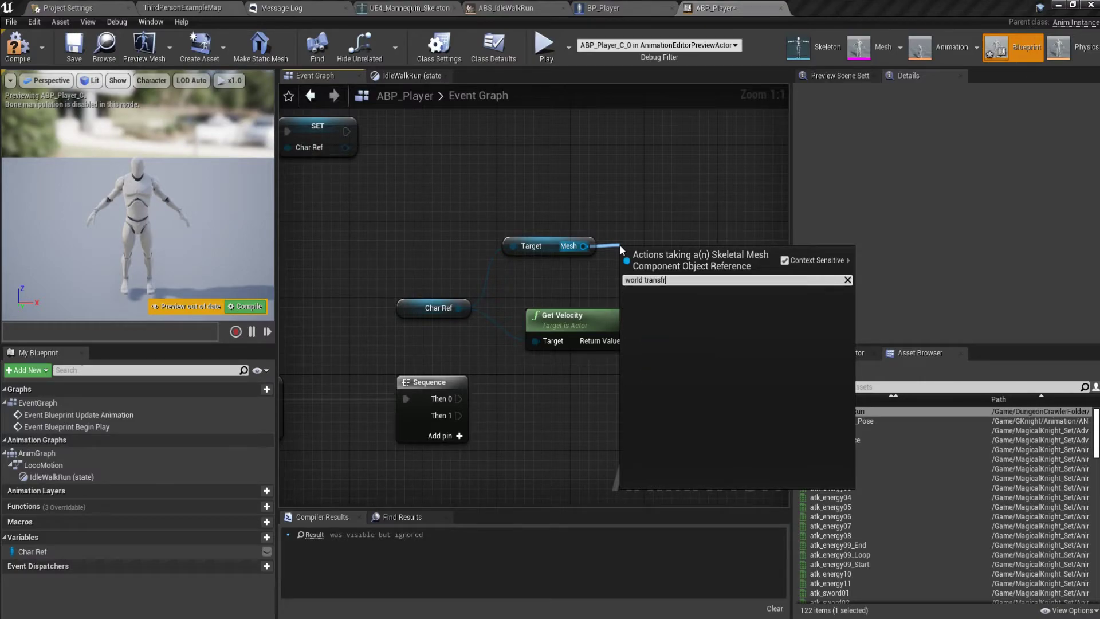
{"action": "key", "text": "BackSpace"}
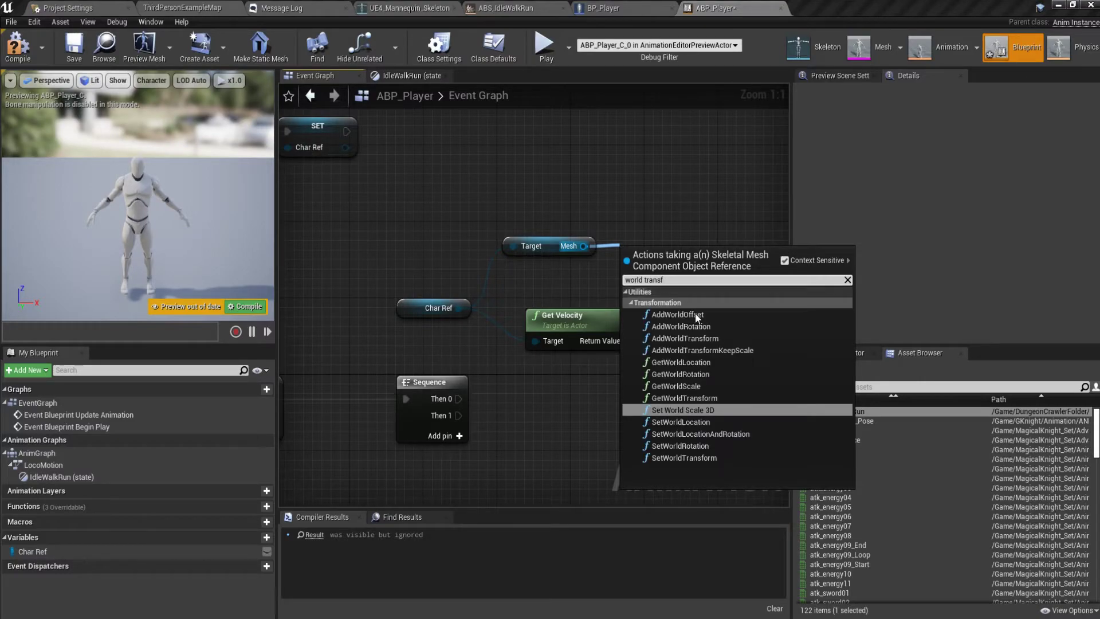
{"action": "left_click", "coordinate": [693, 396]}
{"action": "right_click_drag", "start_coordinate": [690, 304], "coordinate": [594, 331]}
{"action": "left_click_drag", "start_coordinate": [562, 282], "coordinate": [564, 255]}
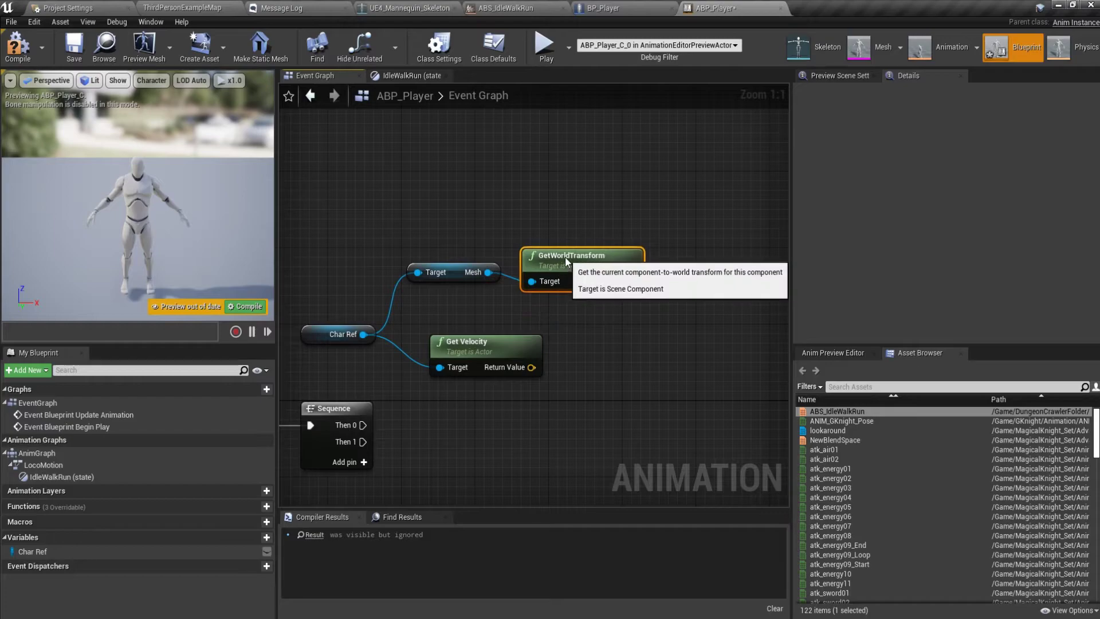
Add an Inverse Transform Direction node fed by GetWorldTransform, and connect Get Velocity's return value to its Direction input
{"action": "left_click_drag", "start_coordinate": [632, 272], "coordinate": [675, 318]}
{"action": "type", "text": "invers"}
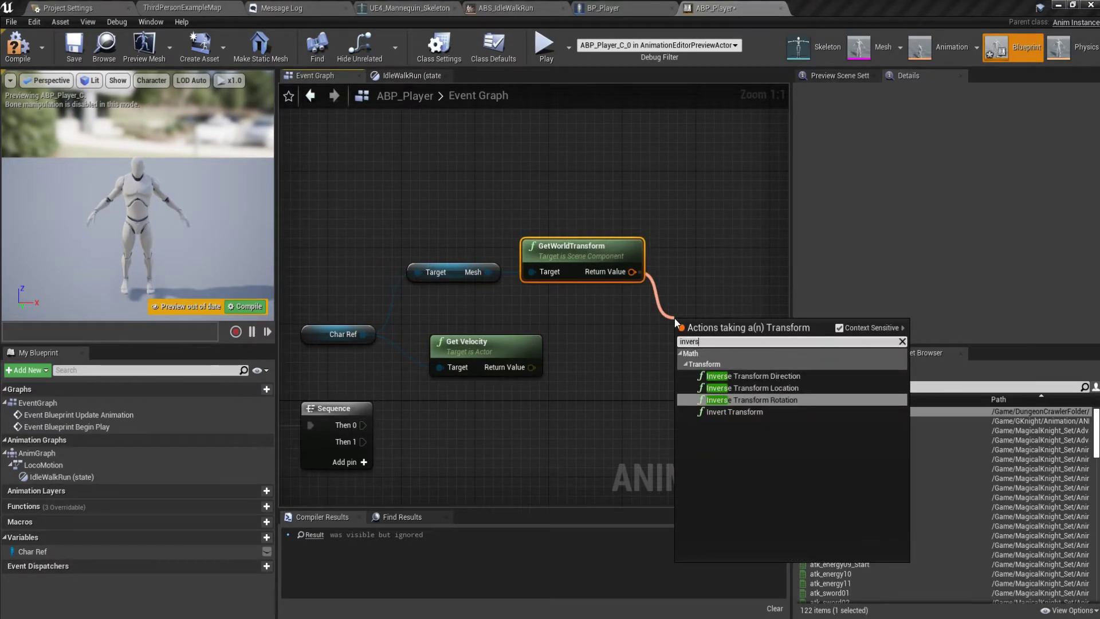
{"action": "key", "text": "Up"}
{"action": "key", "text": "Up"}
{"action": "key", "text": "Return"}
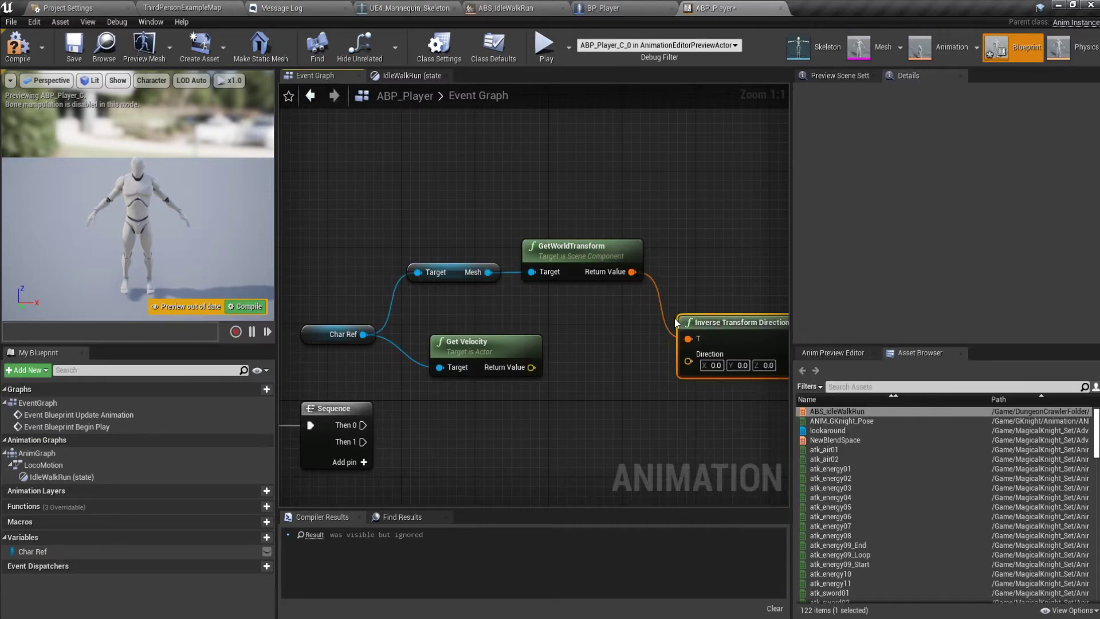
{"action": "left_click_drag", "start_coordinate": [709, 322], "coordinate": [699, 275]}
{"action": "right_click_drag", "start_coordinate": [544, 366], "coordinate": [431, 366]}
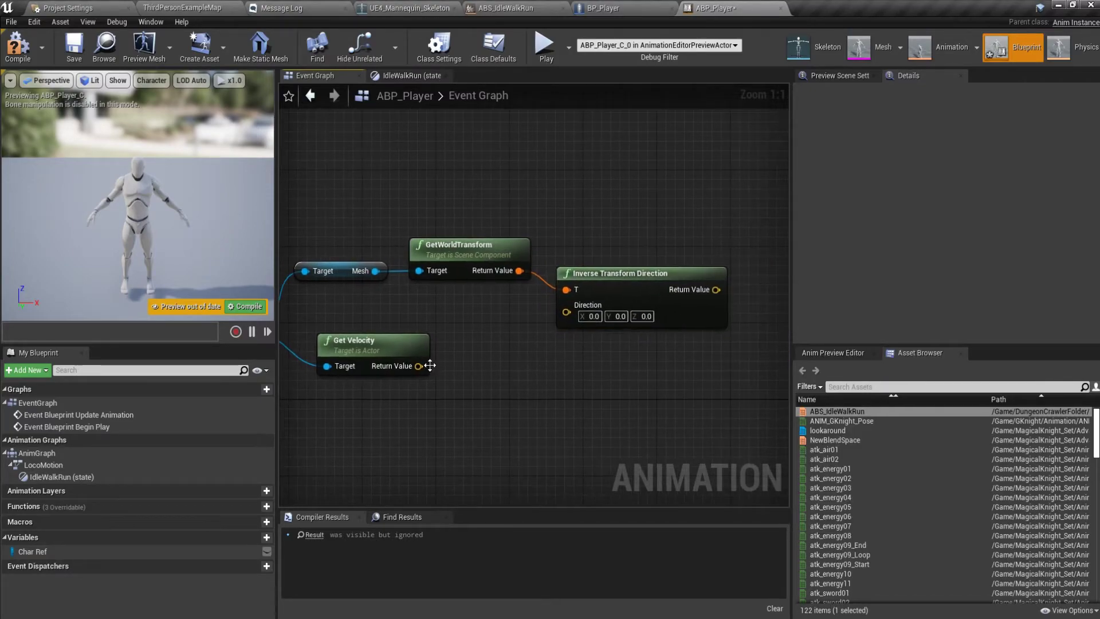
{"action": "left_click_drag", "start_coordinate": [473, 338], "coordinate": [576, 308]}
{"action": "left_click_drag", "start_coordinate": [629, 281], "coordinate": [620, 271]}
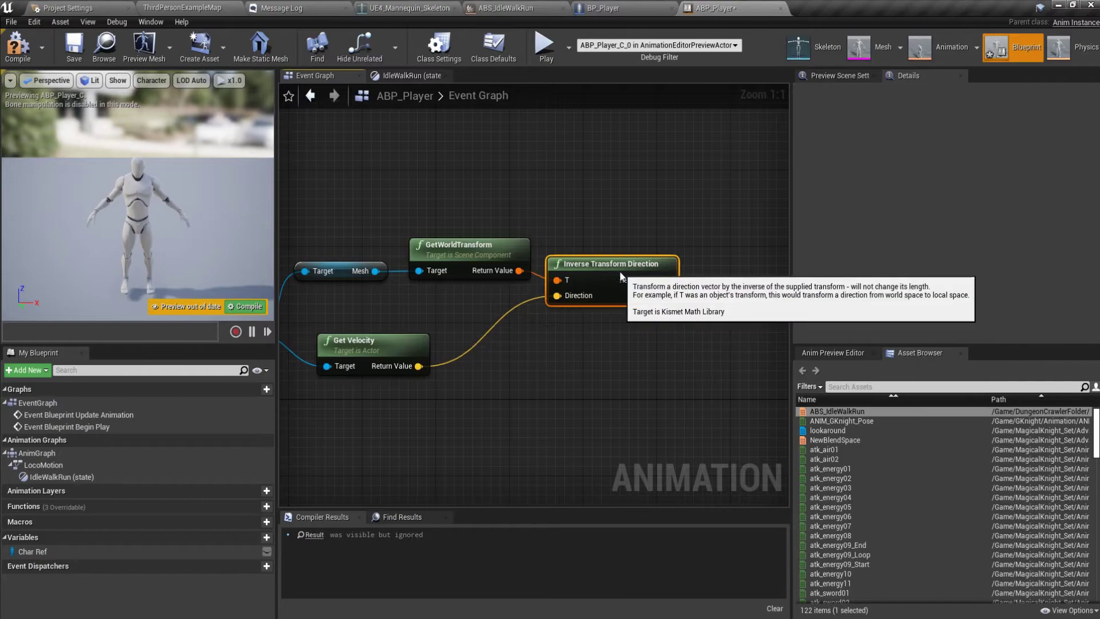
Promote Inverse Transform Direction's return value to a vector variable named MeshSpaceVelocity
{"action": "right_click", "coordinate": [663, 282]}
{"action": "left_click", "coordinate": [690, 294]}
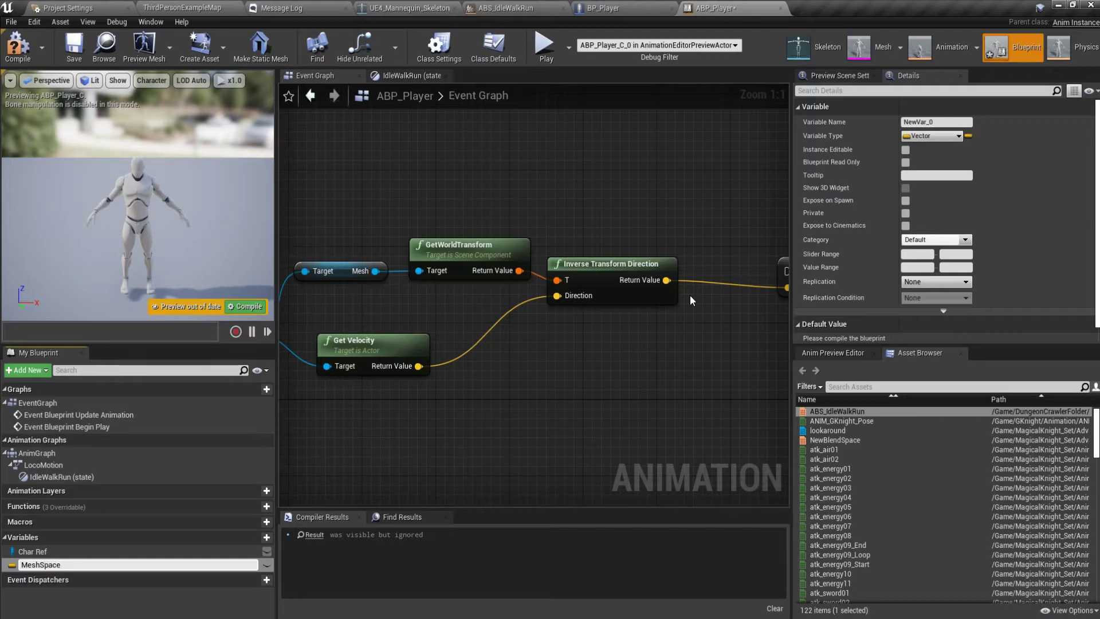
{"action": "key", "text": "Return"}
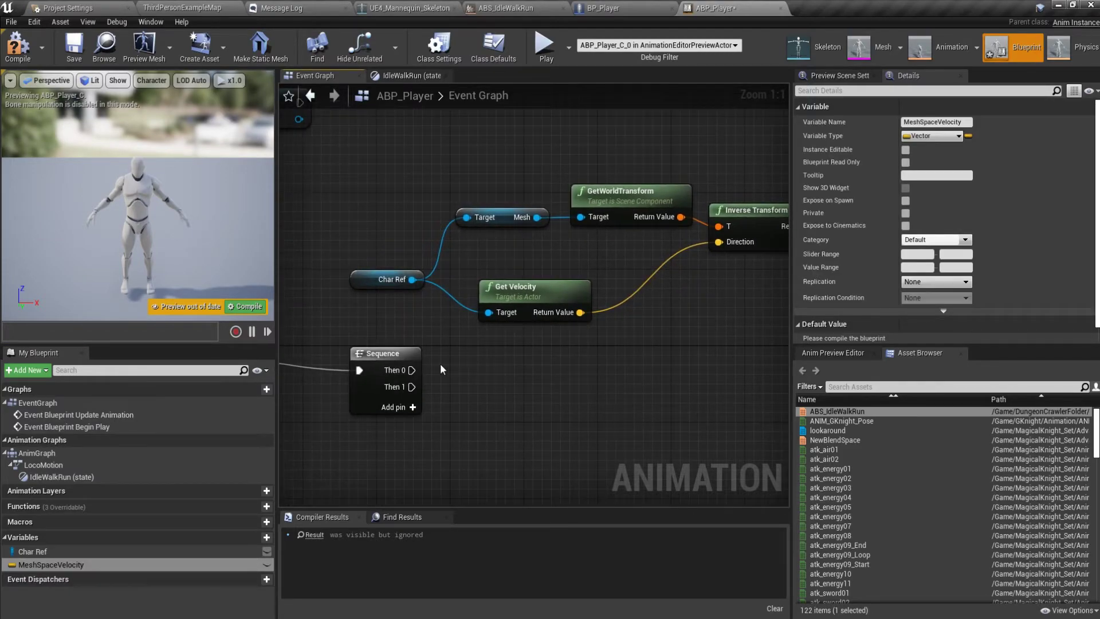
Connect the Sequence's Then 0 output to the Mesh Space Velocity SET node and compile the animation blueprint
{"action": "left_click_drag", "start_coordinate": [412, 371], "coordinate": [481, 231]}
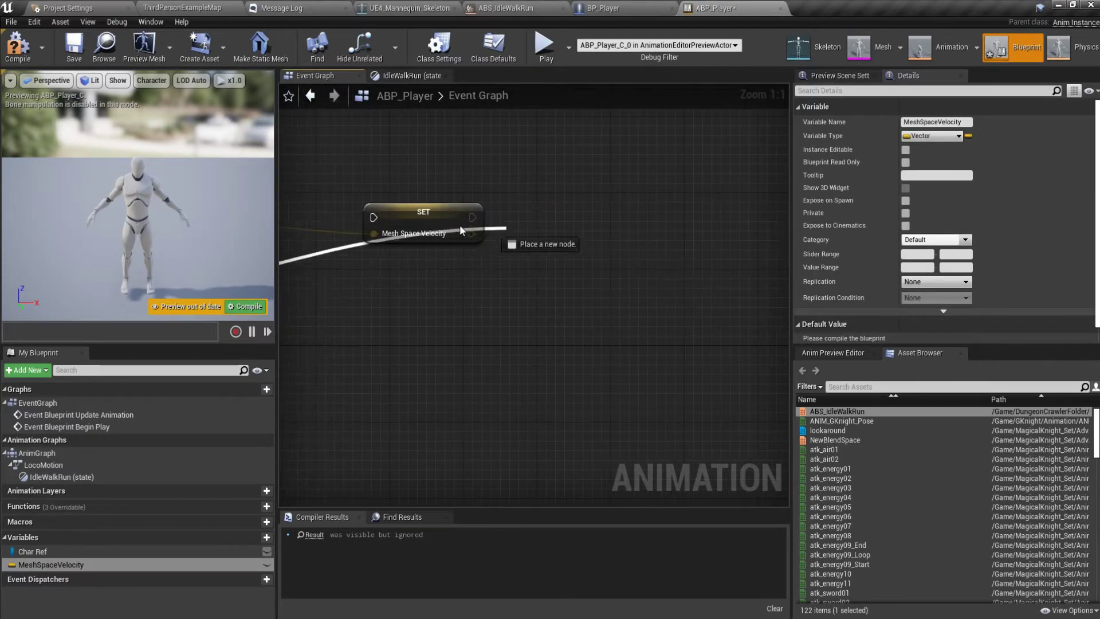
{"action": "left_click_drag", "start_coordinate": [378, 222], "coordinate": [376, 218]}
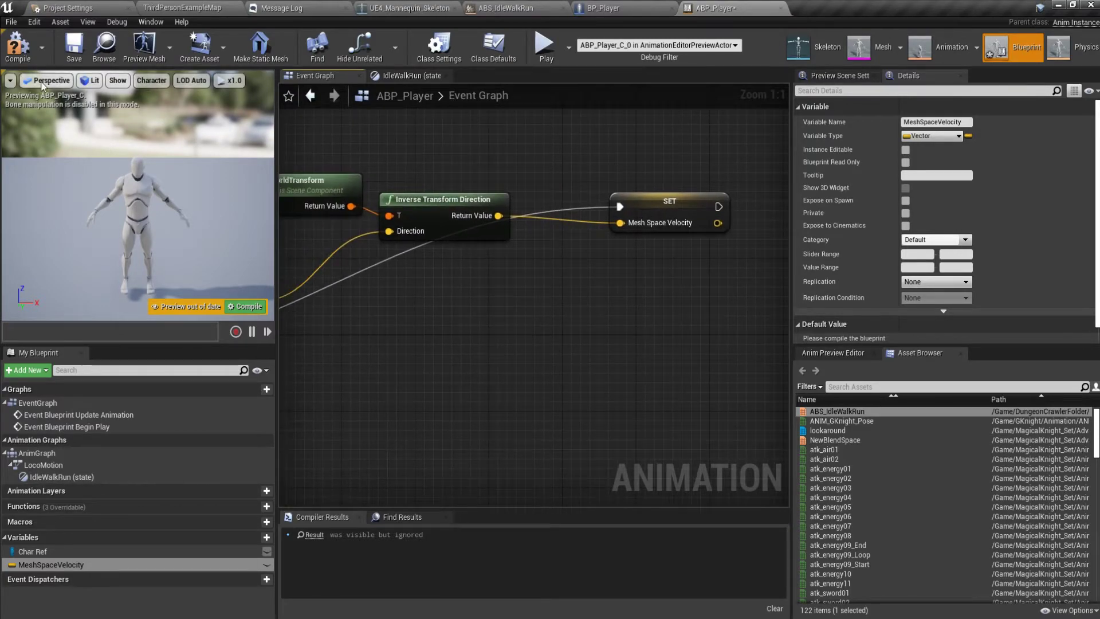
{"action": "left_click", "coordinate": [19, 53]}
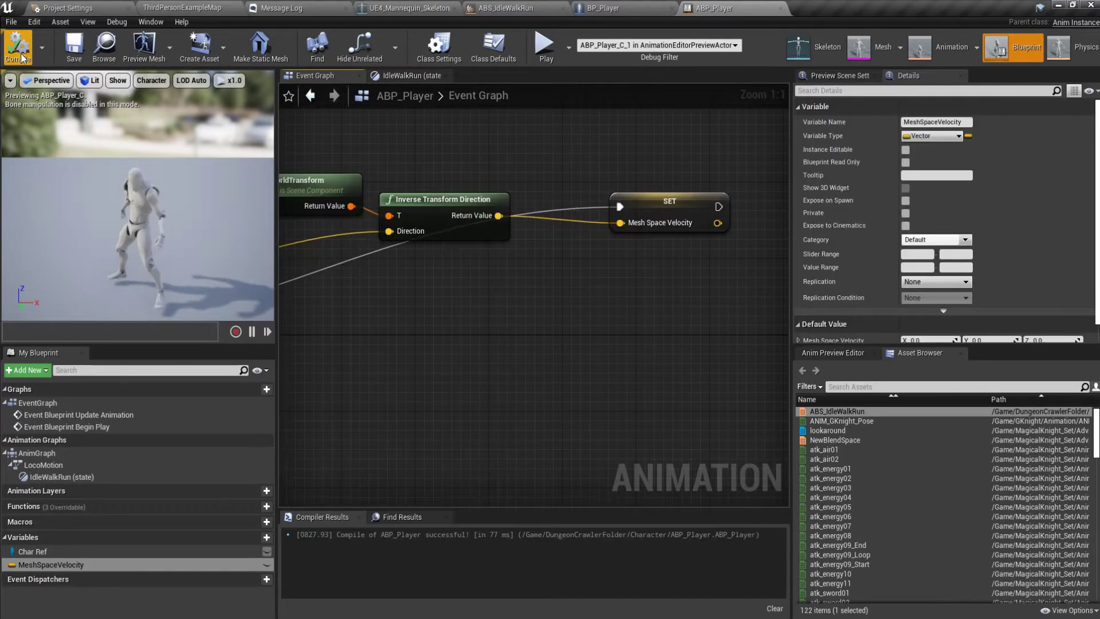
In the IdleWalkRun state, split a MeshSpaceVelocity getter, feed X to RightVelocity and Y to ForwardVelocity of ABS_IdleWalkRun, and compile
{"action": "left_click", "coordinate": [414, 80]}
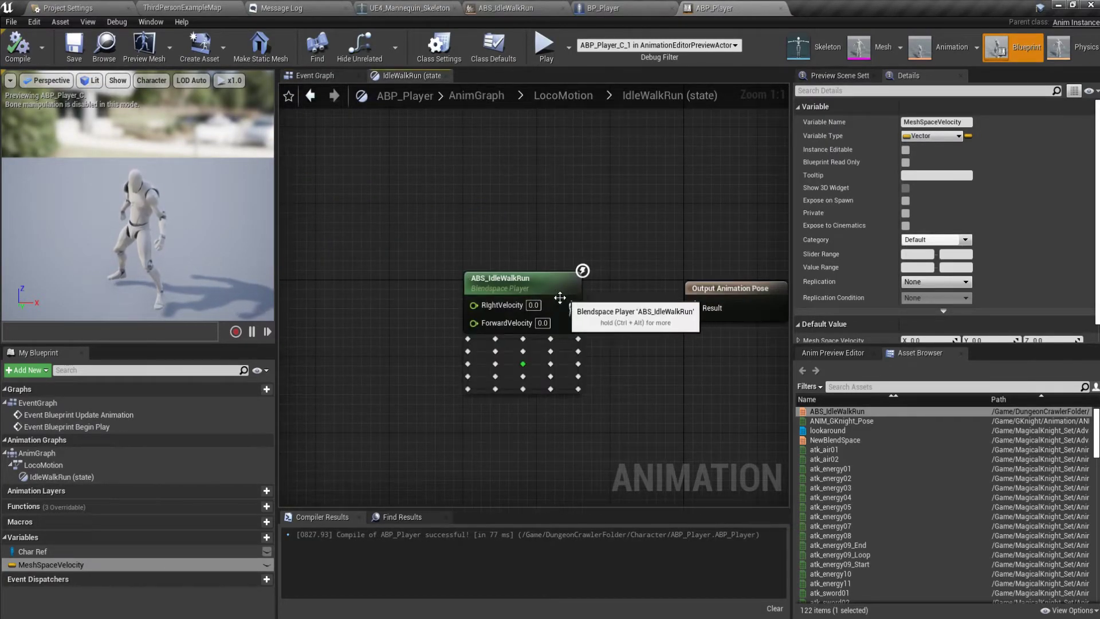
{"action": "left_click_drag", "start_coordinate": [80, 564], "coordinate": [552, 316]}
{"action": "right_click", "coordinate": [420, 312]}
{"action": "left_click", "coordinate": [459, 342]}
{"action": "left_click_drag", "start_coordinate": [426, 327], "coordinate": [552, 332]}
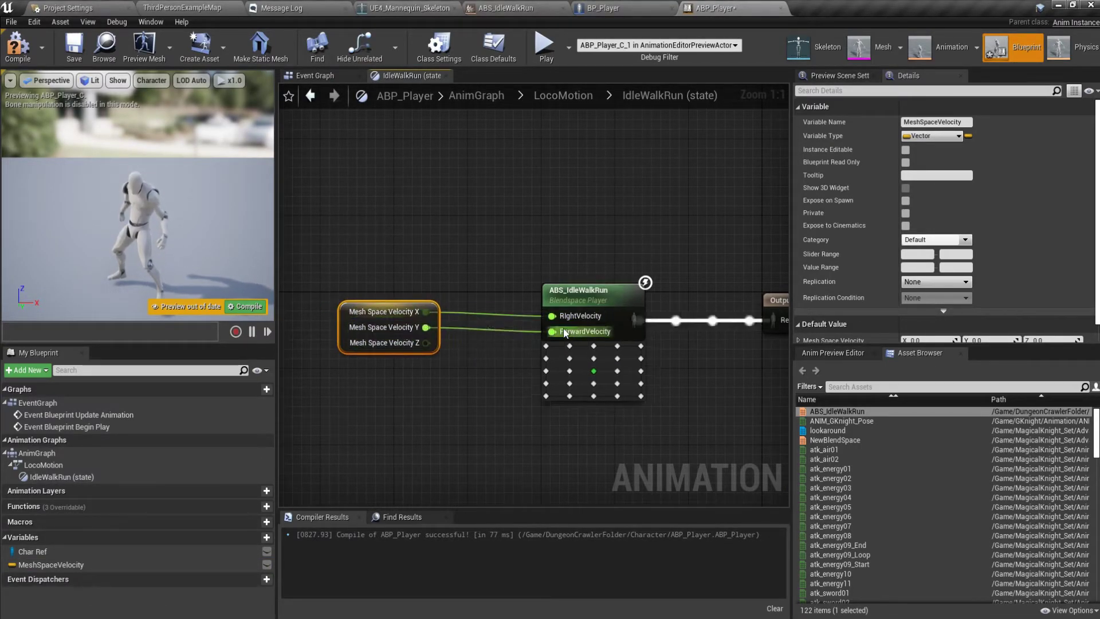
{"action": "left_click", "coordinate": [18, 45]}
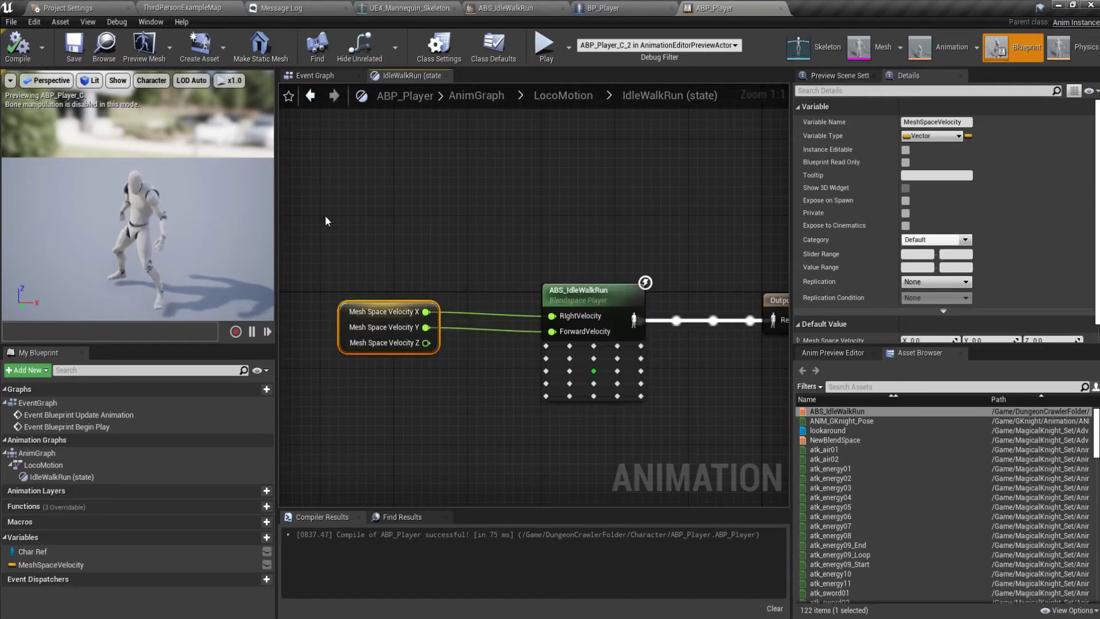
In BP_Player, set the Mesh component's Anim Class to ABP_Player_C
{"action": "left_click", "coordinate": [608, 8]}
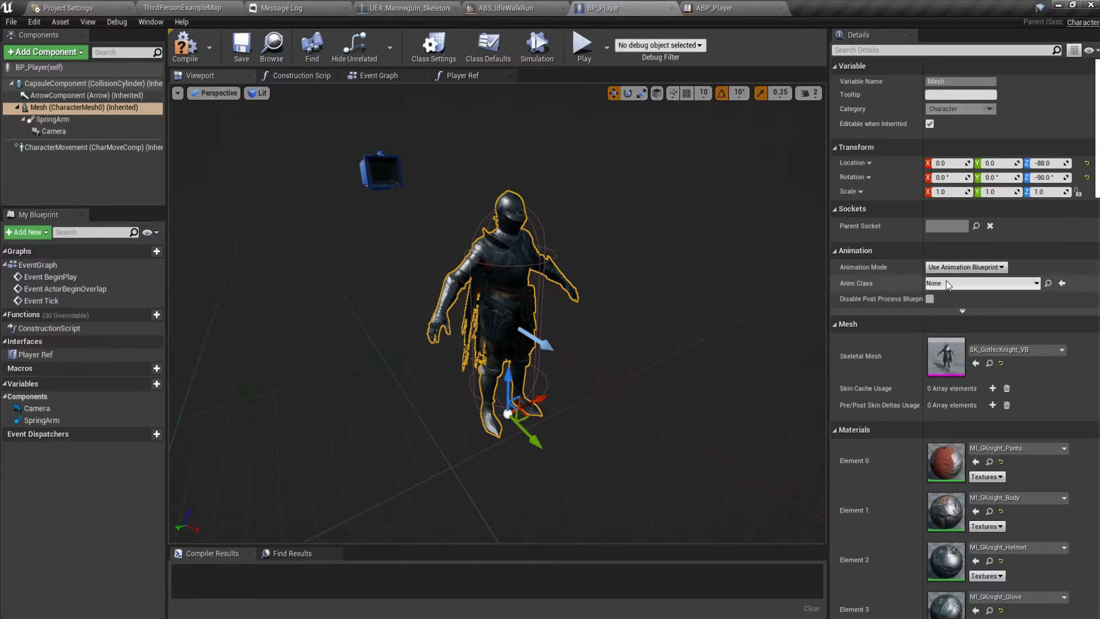
{"action": "left_click", "coordinate": [963, 283]}
{"action": "left_click", "coordinate": [963, 323]}
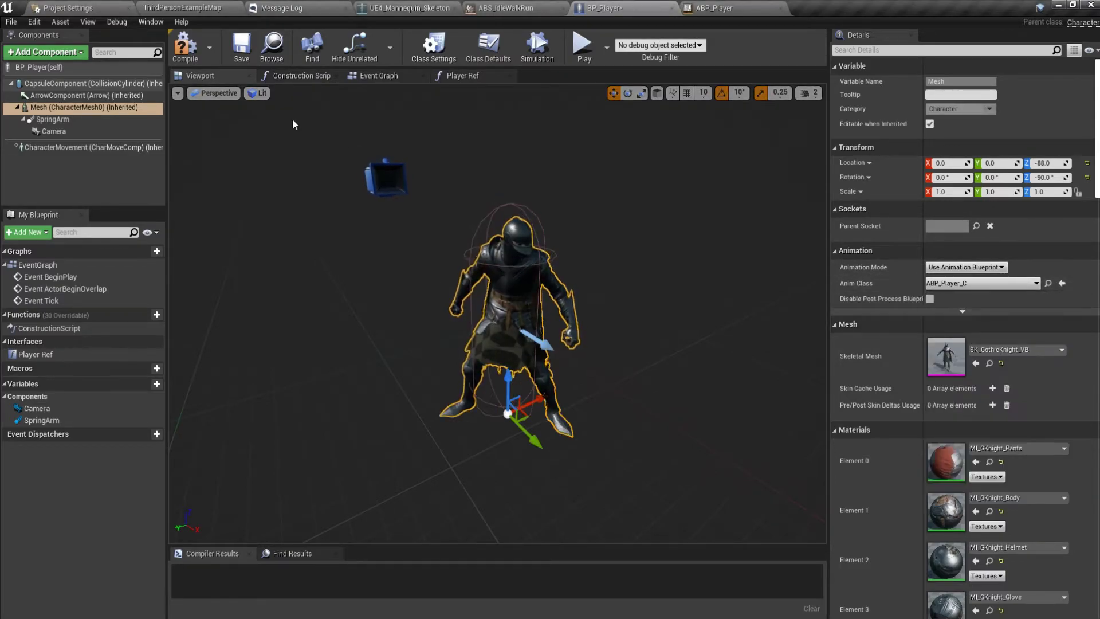
Play the level and move the knight forward, backward and sideways to examine its directional movement animations
{"action": "left_click", "coordinate": [551, 56]}
{"action": "left_click", "coordinate": [583, 45]}
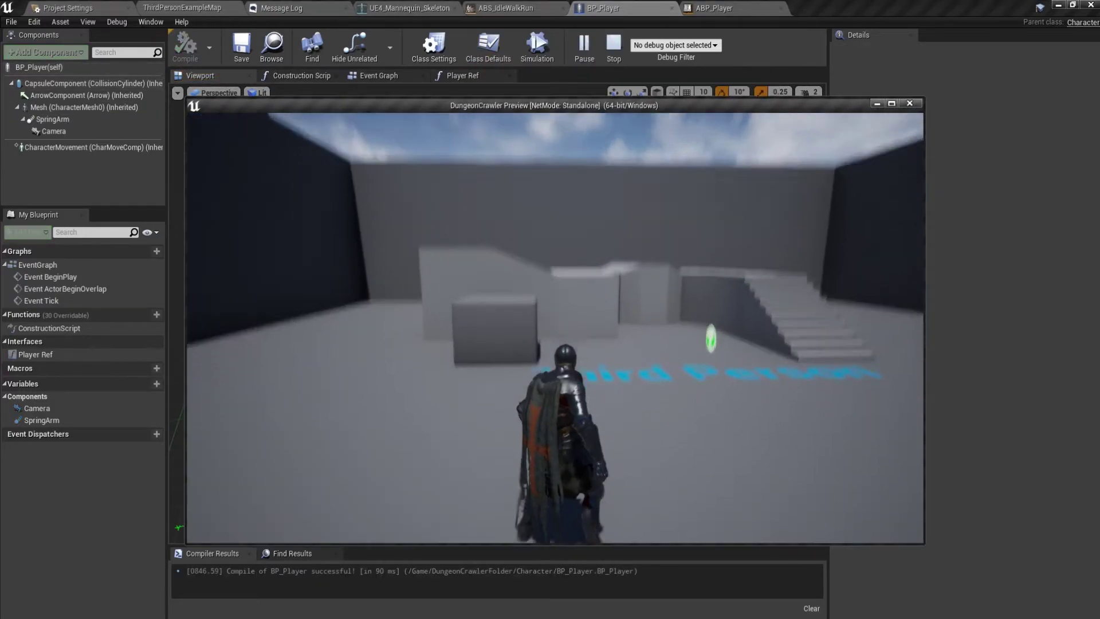
{"action": "key", "text": "s"}
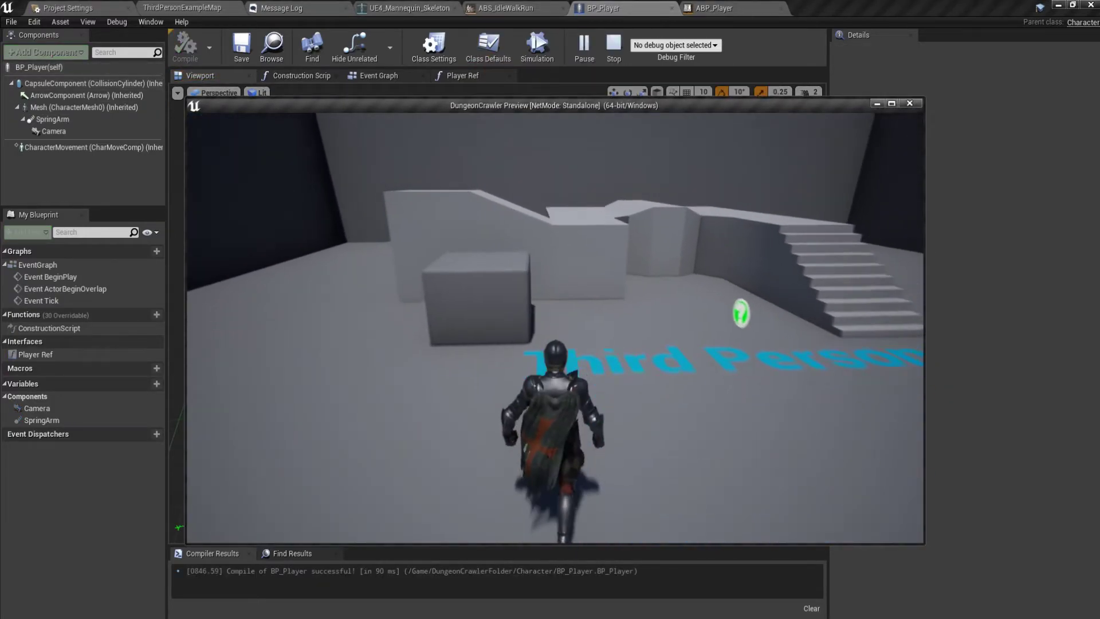
{"action": "key", "text": "w"}
{"action": "key", "text": "w"}
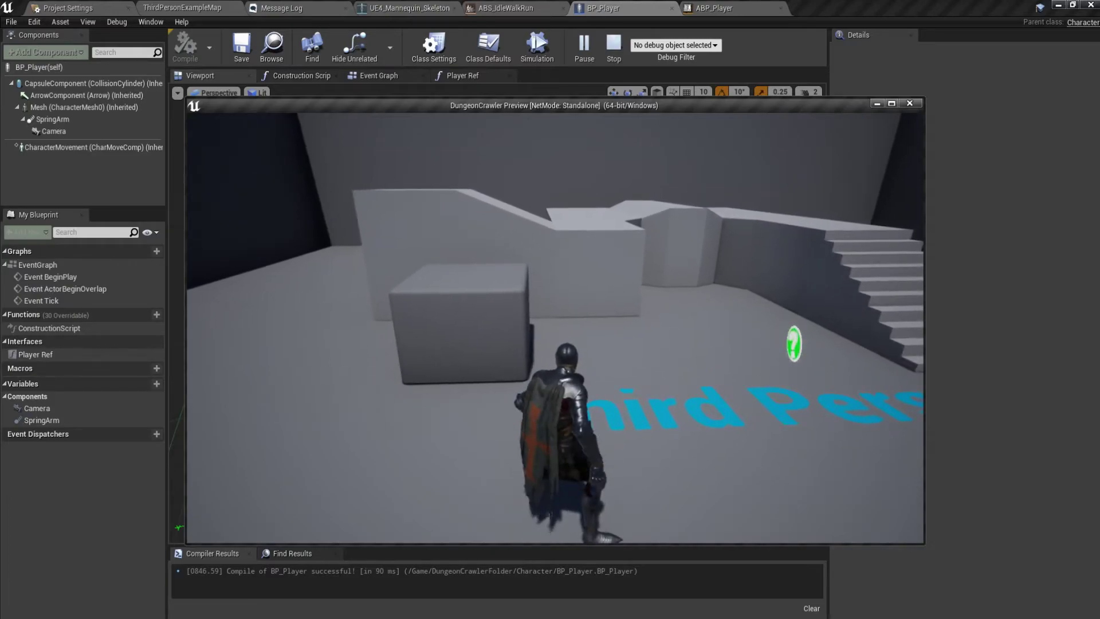
{"action": "key", "text": "d"}
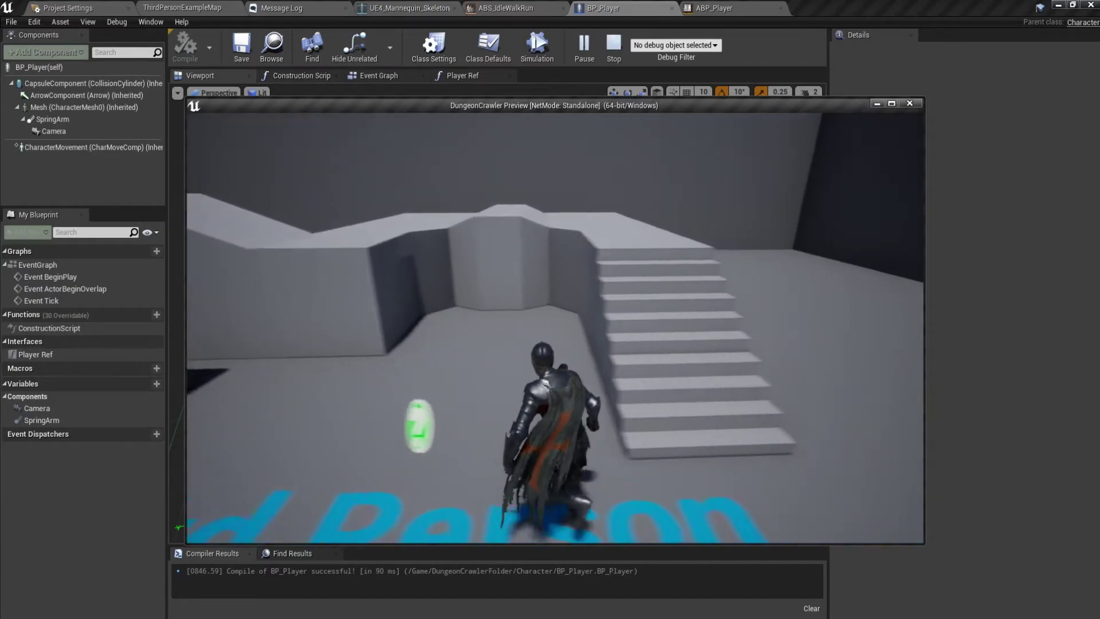
{"action": "key", "text": "a"}
{"action": "key", "text": "w"}
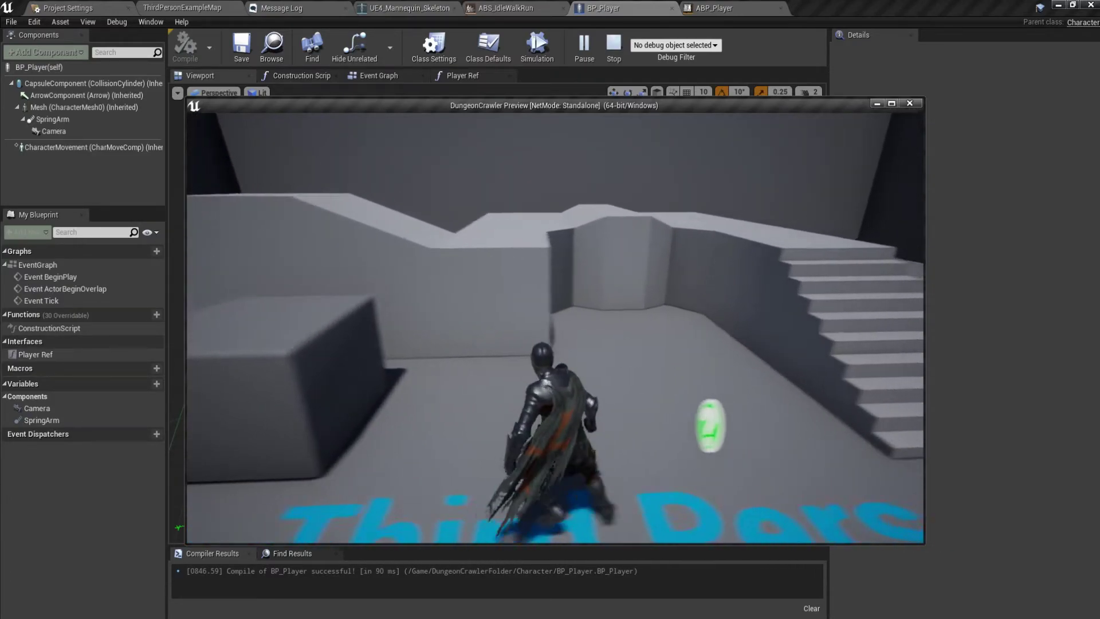
{"action": "key", "text": "a"}
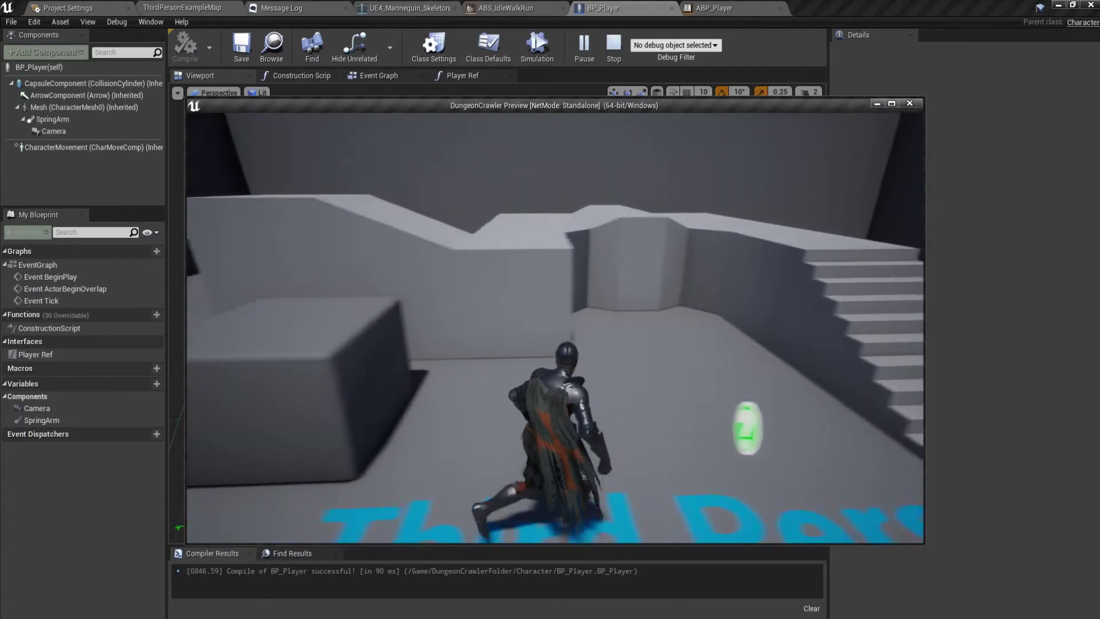
Move the knight backward, forward and sideways in the preview to examine its strafe animations, and stop playing
{"action": "key", "text": "s"}
{"action": "key", "text": "w"}
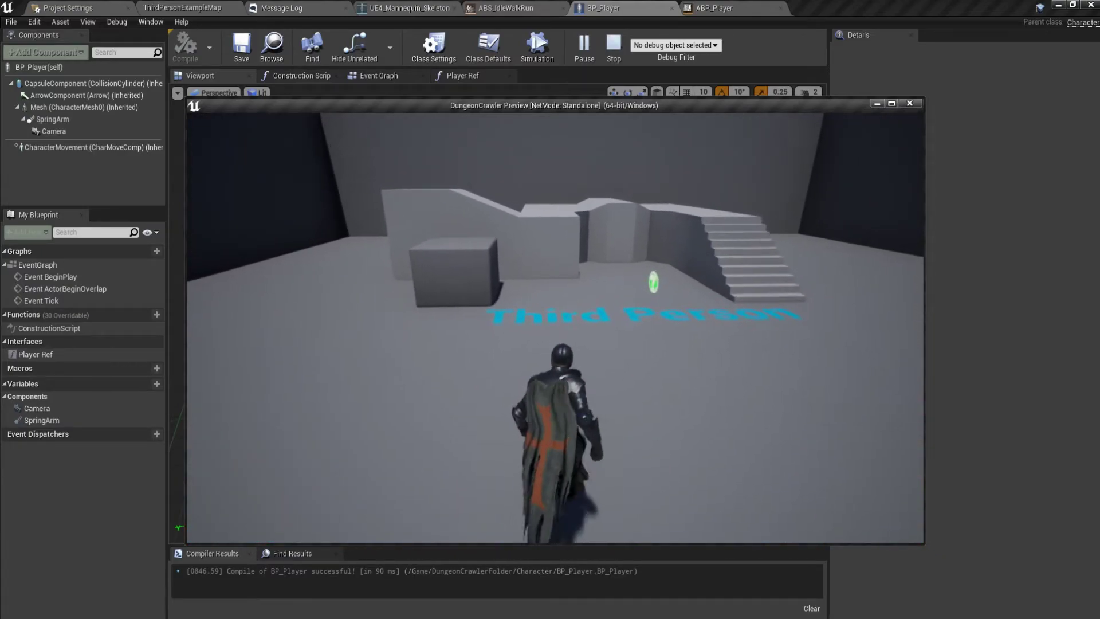
{"action": "key", "text": "s"}
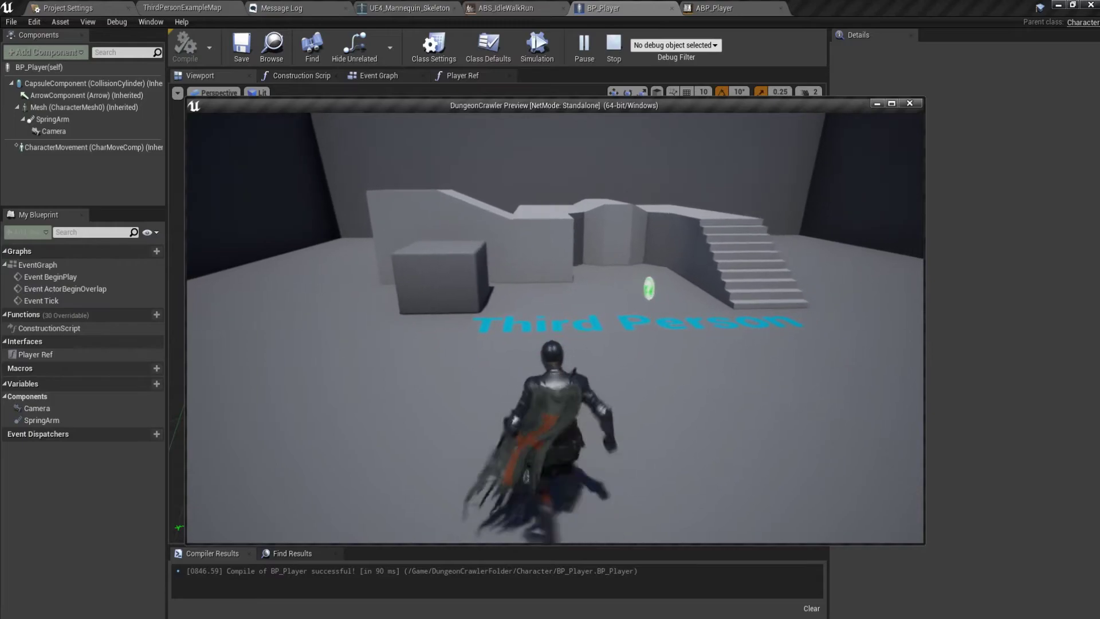
{"action": "key", "text": "d"}
{"action": "key", "text": "w"}
{"action": "key", "text": "a"}
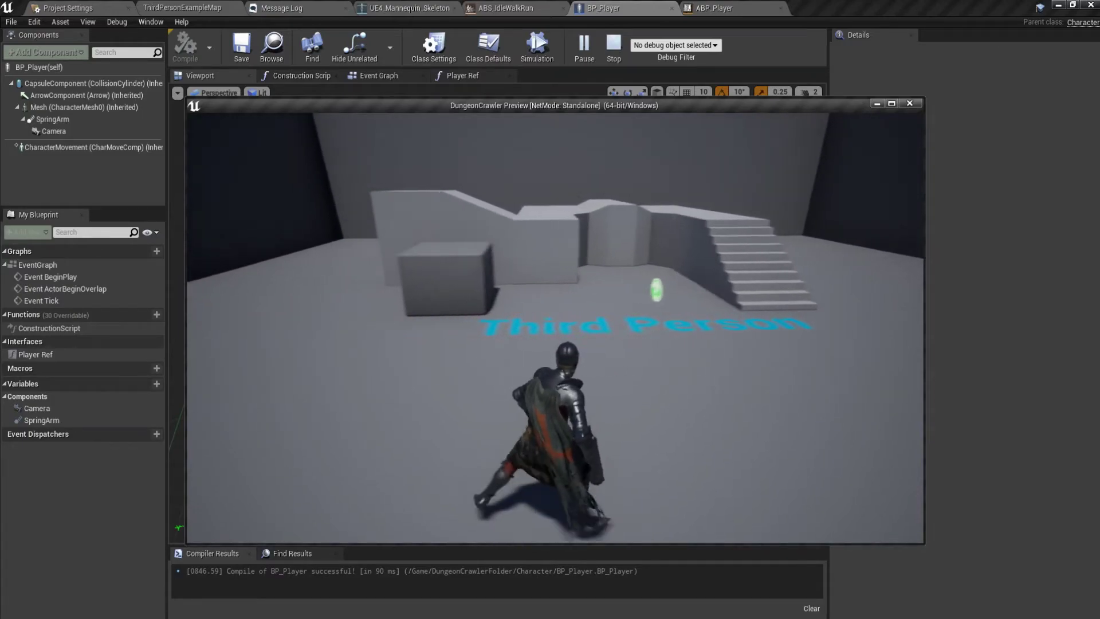
{"action": "key", "text": "d"}
{"action": "key", "text": "w"}
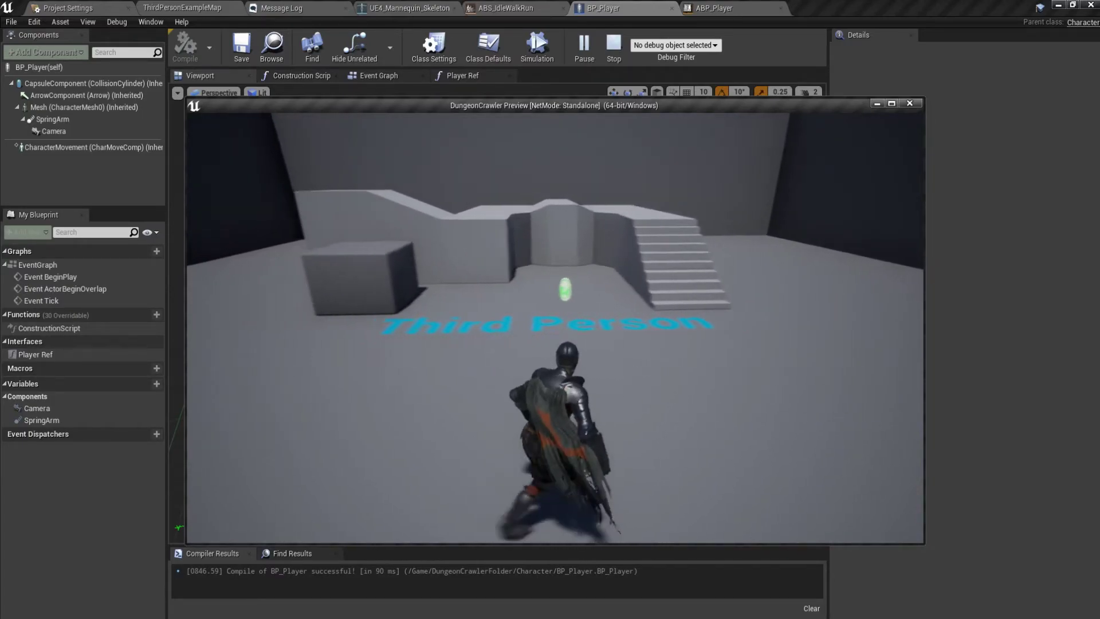
{"action": "key", "text": "Escape"}
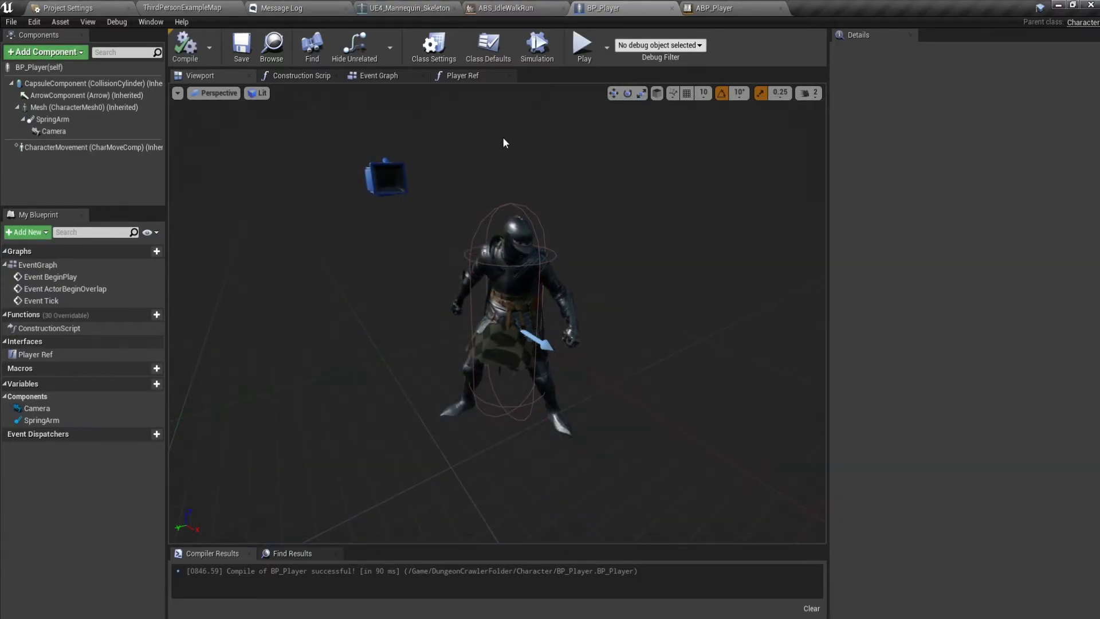
Inspect the left-hand walk sample in ABS_IdleWalkRun and the Mesh Space Velocity nodes in ABP_Player's Event Graph
{"action": "left_click", "coordinate": [504, 8]}
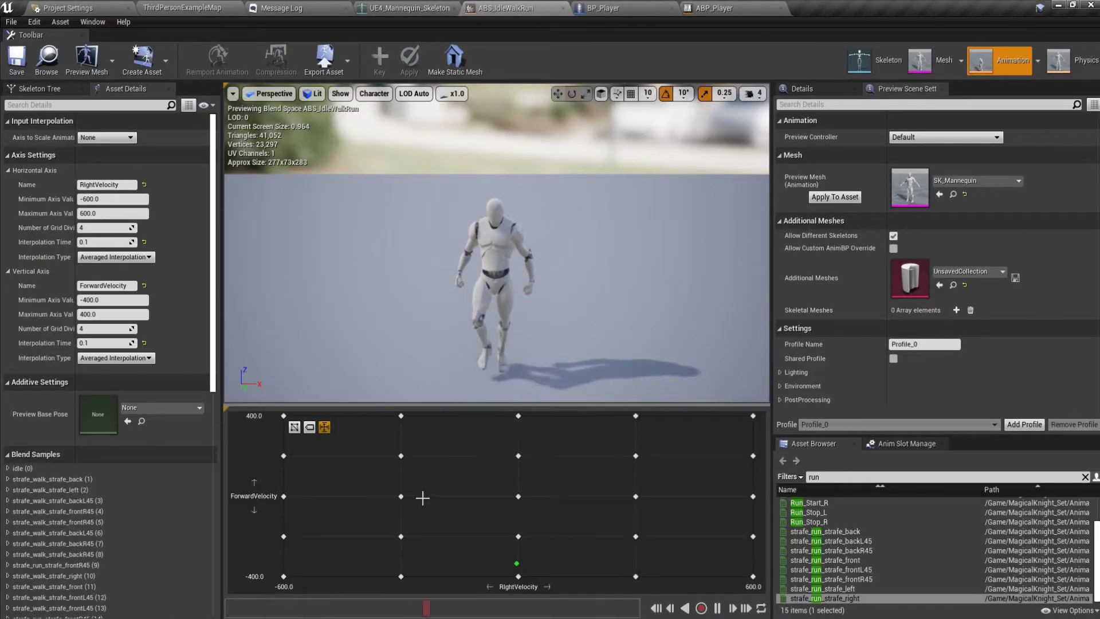
{"action": "mouse_move", "coordinate": [402, 495]}
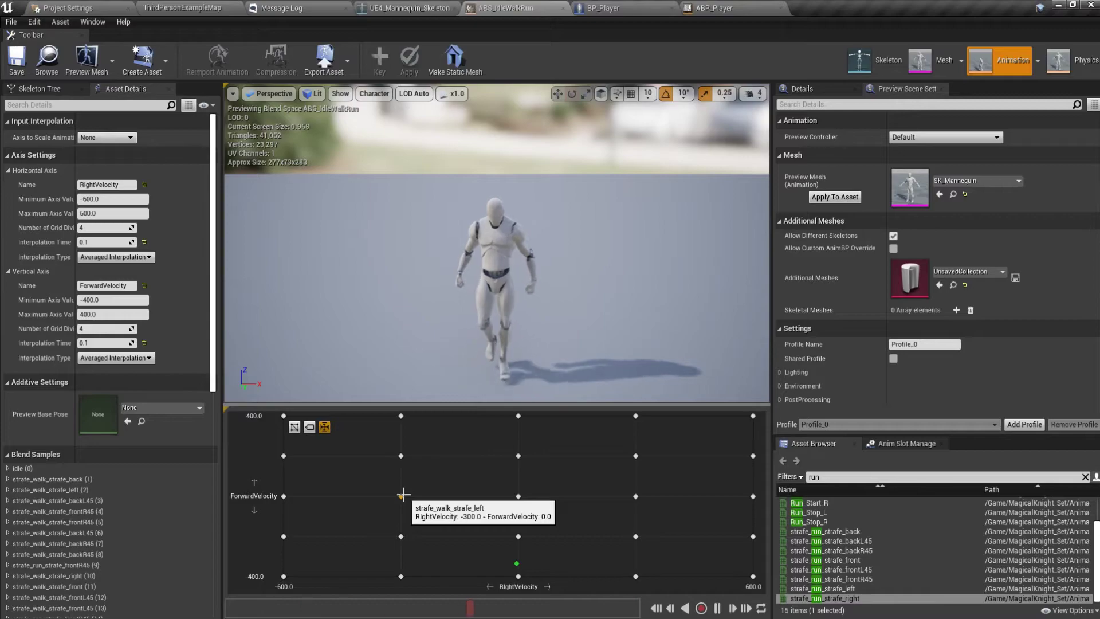
{"action": "left_click", "coordinate": [622, 7]}
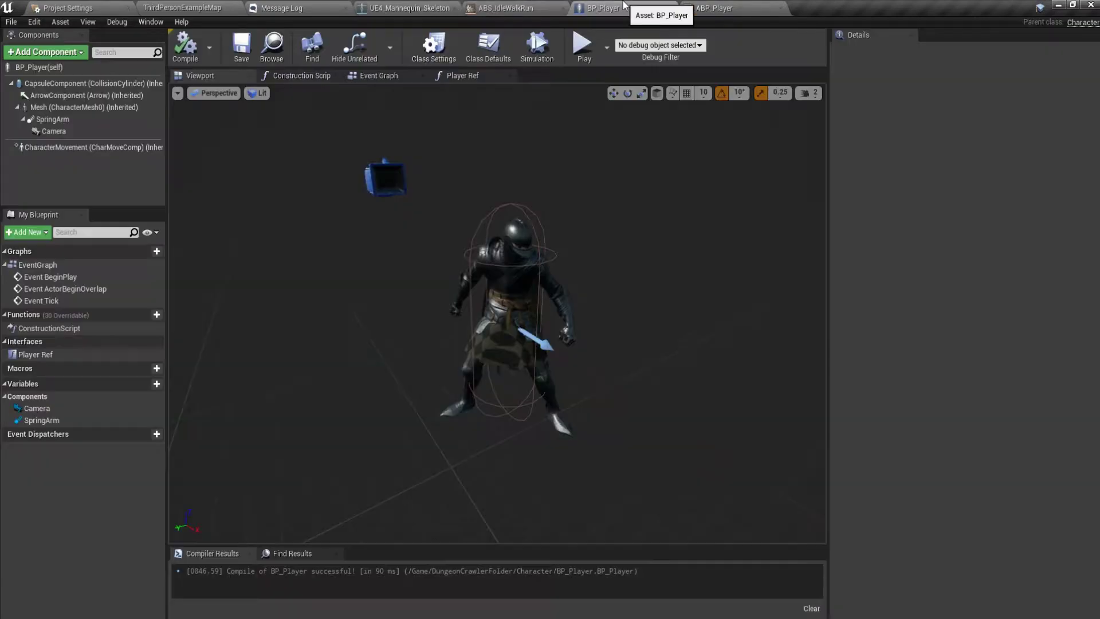
{"action": "left_click", "coordinate": [714, 8]}
{"action": "left_click", "coordinate": [325, 79]}
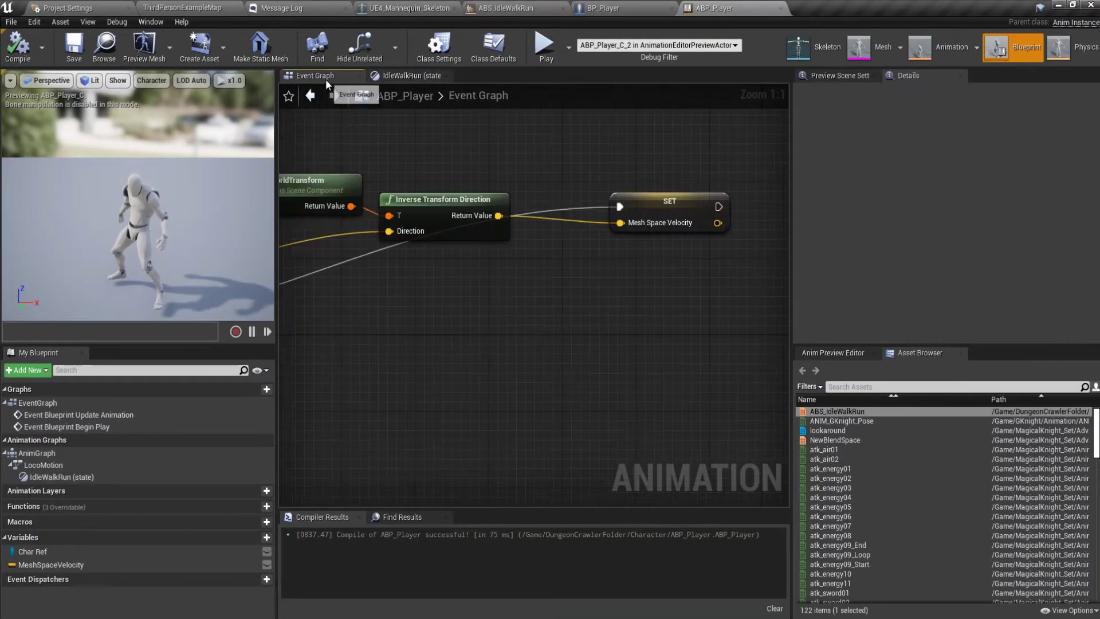
{"action": "right_click_drag", "start_coordinate": [406, 295], "coordinate": [611, 376]}
{"action": "scroll", "coordinate": [600, 335], "scroll_direction": "down", "scroll_amount": 1}
{"action": "scroll", "coordinate": [587, 365], "scroll_direction": "down", "scroll_amount": 1}
In ABS_IdleWalkRun, delete all blend samples at RightVelocity -300 and -600
{"action": "left_click", "coordinate": [504, 8]}
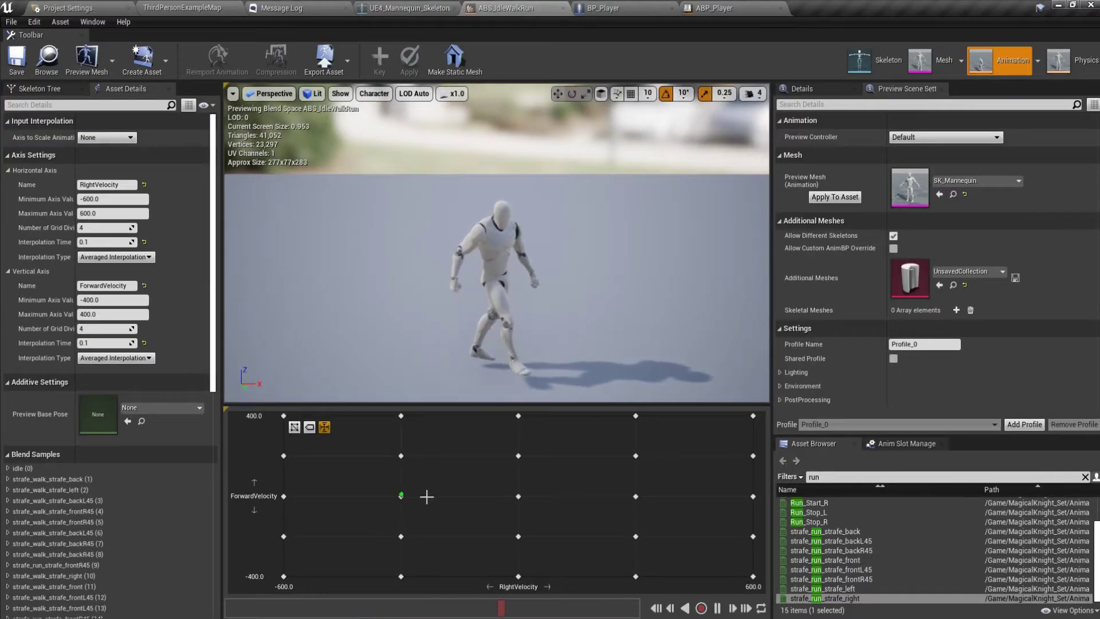
{"action": "left_click", "coordinate": [401, 497]}
{"action": "key", "text": "Delete"}
{"action": "left_click_drag", "start_coordinate": [398, 459], "coordinate": [284, 418]}
{"action": "key", "text": "Delete"}
{"action": "left_click", "coordinate": [284, 456]}
{"action": "key", "text": "Delete"}
{"action": "left_click", "coordinate": [284, 496]}
{"action": "key", "text": "Delete"}
{"action": "left_click_drag", "start_coordinate": [284, 535], "coordinate": [399, 537]}
{"action": "key", "text": "Delete"}
Delete all blend samples at RightVelocity 300 and 600, keeping the central RightVelocity 0 column
{"action": "left_click", "coordinate": [636, 456]}
{"action": "key", "text": "Delete"}
{"action": "key", "text": "Delete"}
{"action": "left_click", "coordinate": [636, 536]}
{"action": "key", "text": "Delete"}
{"action": "left_click", "coordinate": [636, 576]}
{"action": "key", "text": "Delete"}
{"action": "key", "text": "Delete"}
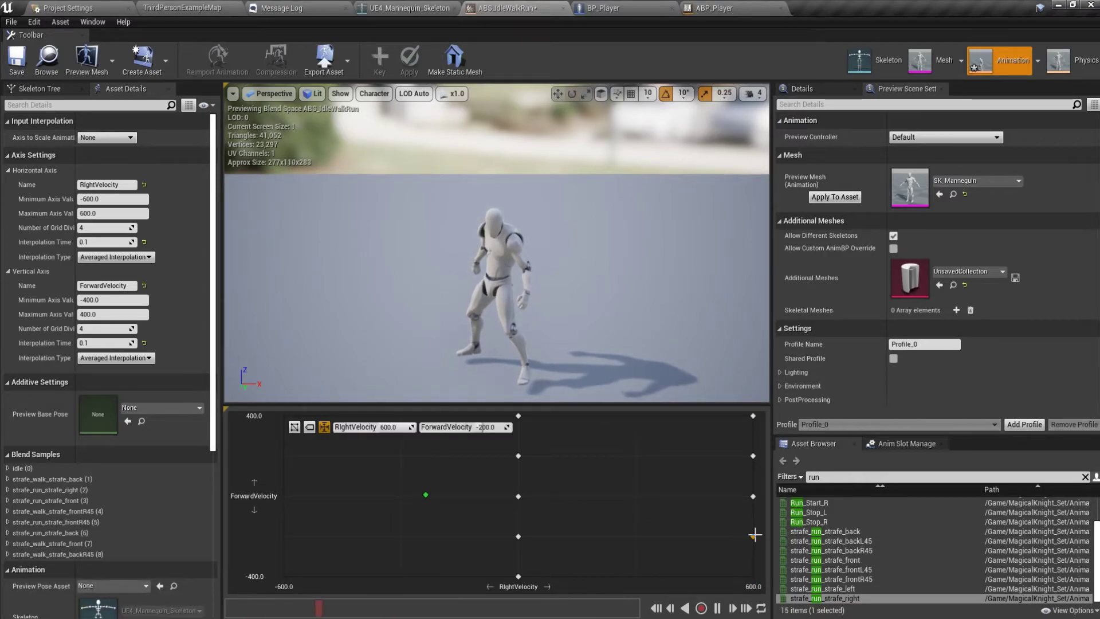
{"action": "left_click", "coordinate": [753, 536]}
{"action": "key", "text": "Delete"}
{"action": "left_click", "coordinate": [753, 497]}
{"action": "key", "text": "Delete"}
{"action": "key", "text": "Delete"}
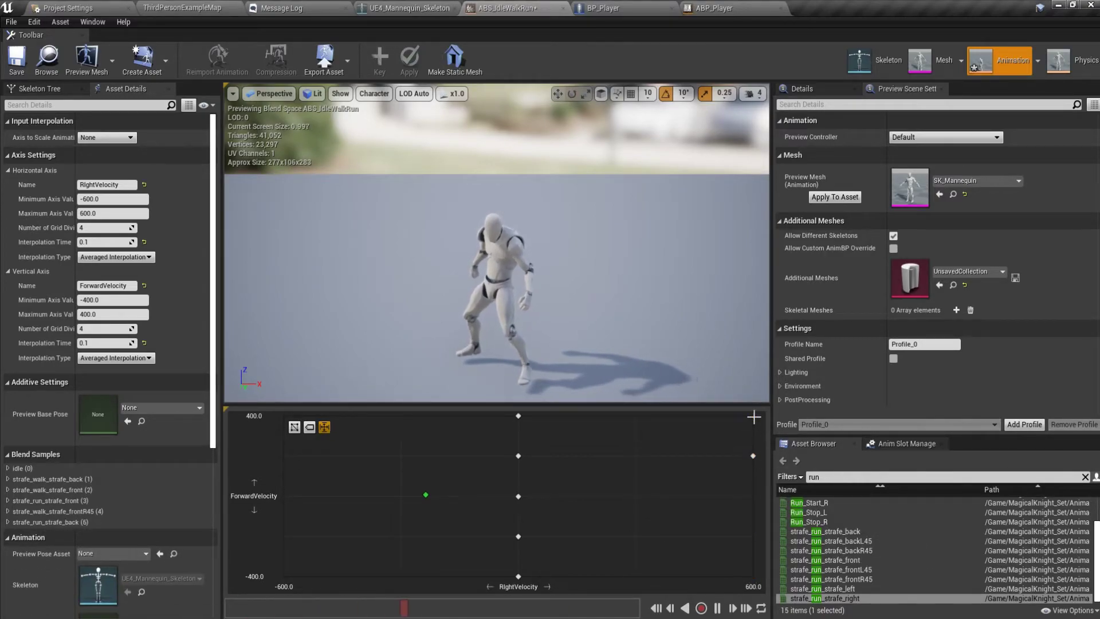
{"action": "left_click", "coordinate": [751, 455]}
{"action": "key", "text": "Delete"}
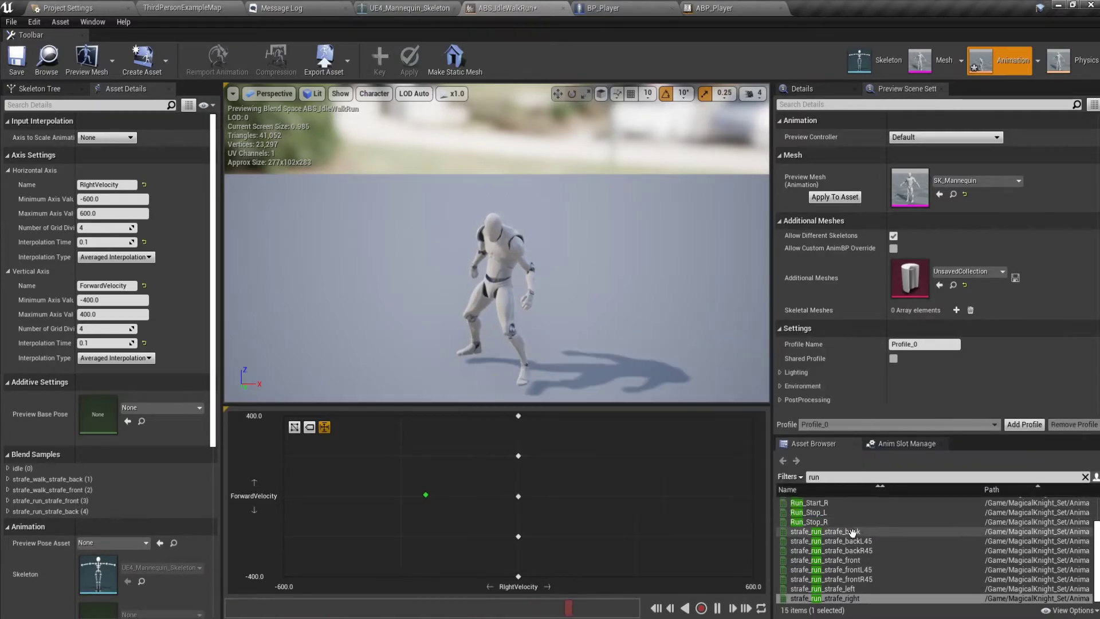
At ForwardVelocity -400, place strafe_run_strafe_backL45 at RightVelocity 300 and 600, and strafe_run_strafe_backR45 at -300 and -600
{"action": "left_click_drag", "start_coordinate": [848, 533], "coordinate": [636, 576]}
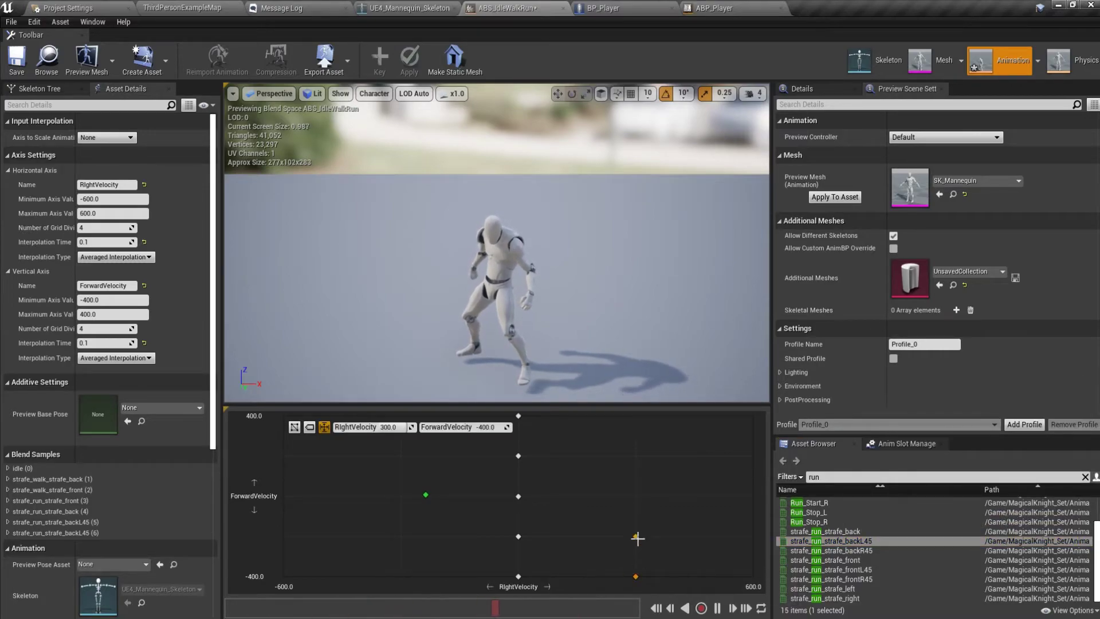
{"action": "left_click_drag", "start_coordinate": [842, 541], "coordinate": [753, 576]}
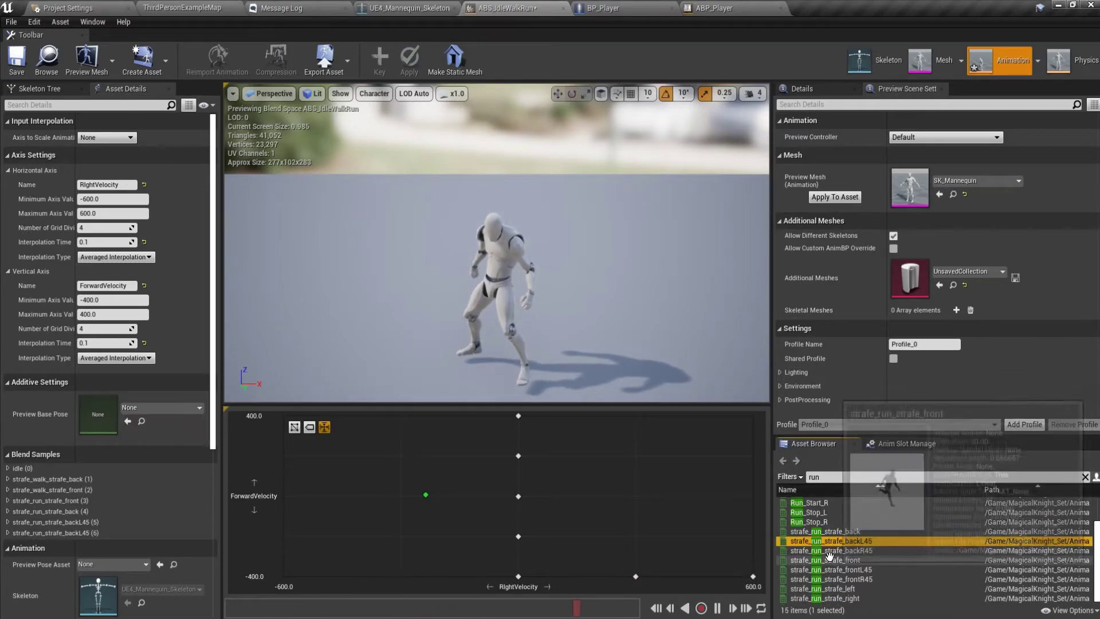
{"action": "left_click_drag", "start_coordinate": [840, 550], "coordinate": [283, 576]}
At ForwardVelocity 400, place run frontL45 at RightVelocity 300 and 600 and frontR45 at -300 and -600; add sideways runs at both ends of ForwardVelocity 0
{"action": "left_click_drag", "start_coordinate": [859, 569], "coordinate": [753, 416]}
{"action": "left_click_drag", "start_coordinate": [823, 578], "coordinate": [430, 416]}
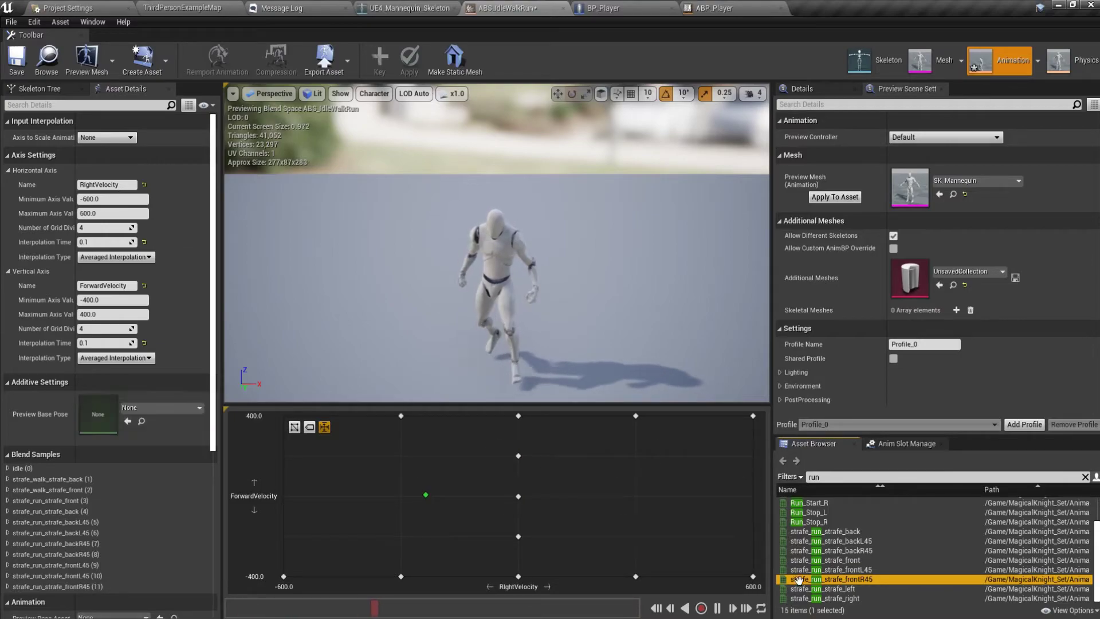
{"action": "left_click_drag", "start_coordinate": [831, 578], "coordinate": [281, 417]}
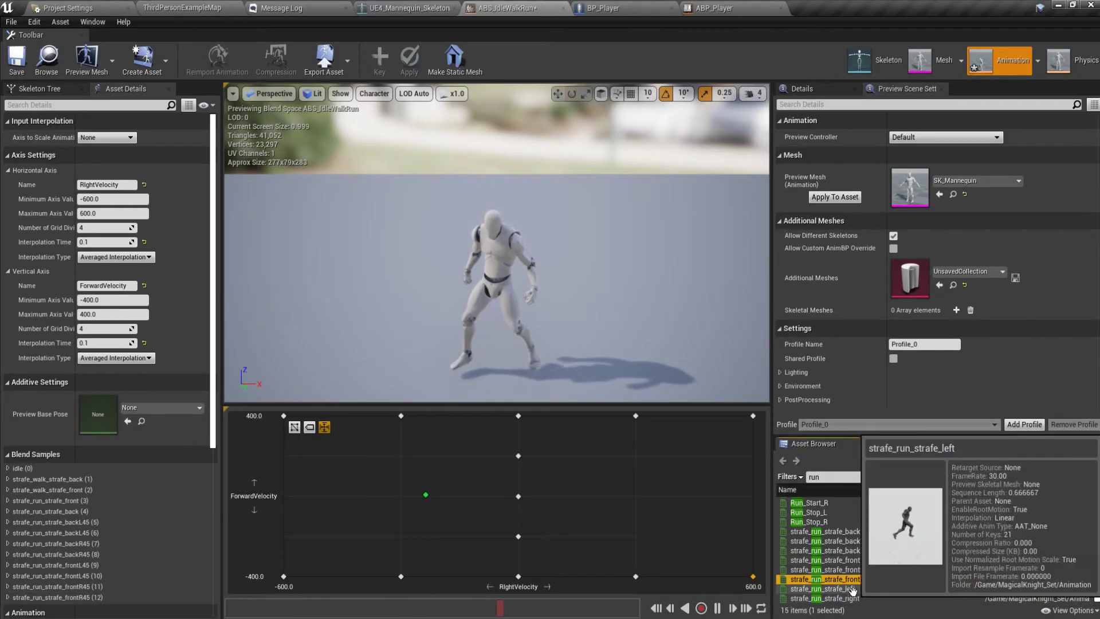
{"action": "left_click_drag", "start_coordinate": [853, 590], "coordinate": [275, 497]}
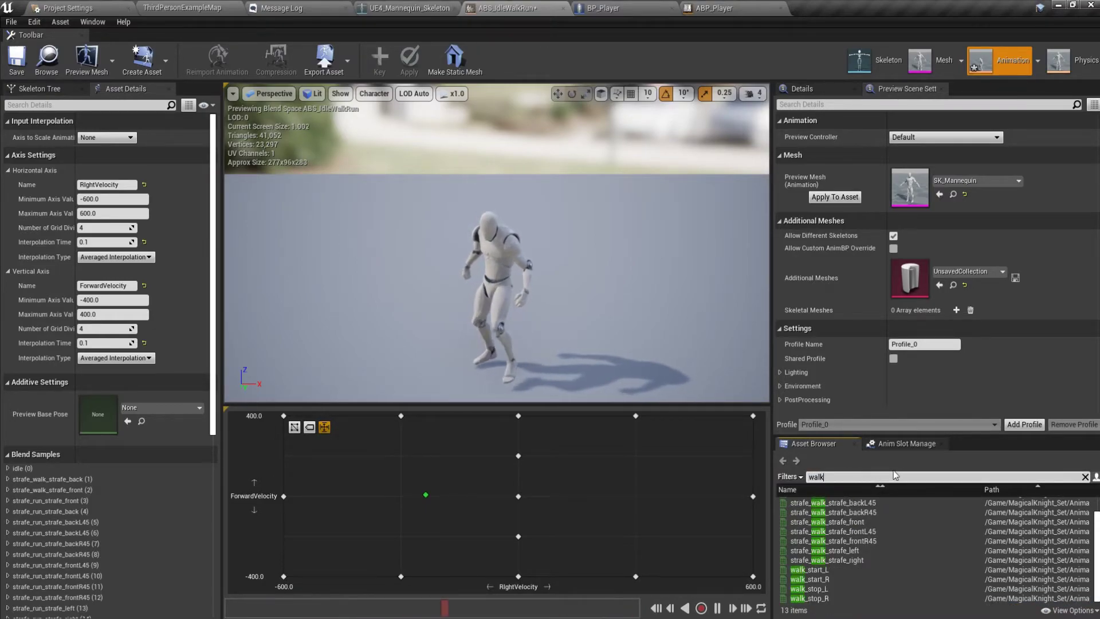
Filter assets by "walk" and place strafe_walk_strafe_backL45 at RightVelocity 300 and 600, and backR45 at -300 and -600, on ForwardVelocity -200
{"action": "scroll", "coordinate": [870, 533], "scroll_direction": "up", "scroll_amount": 2}
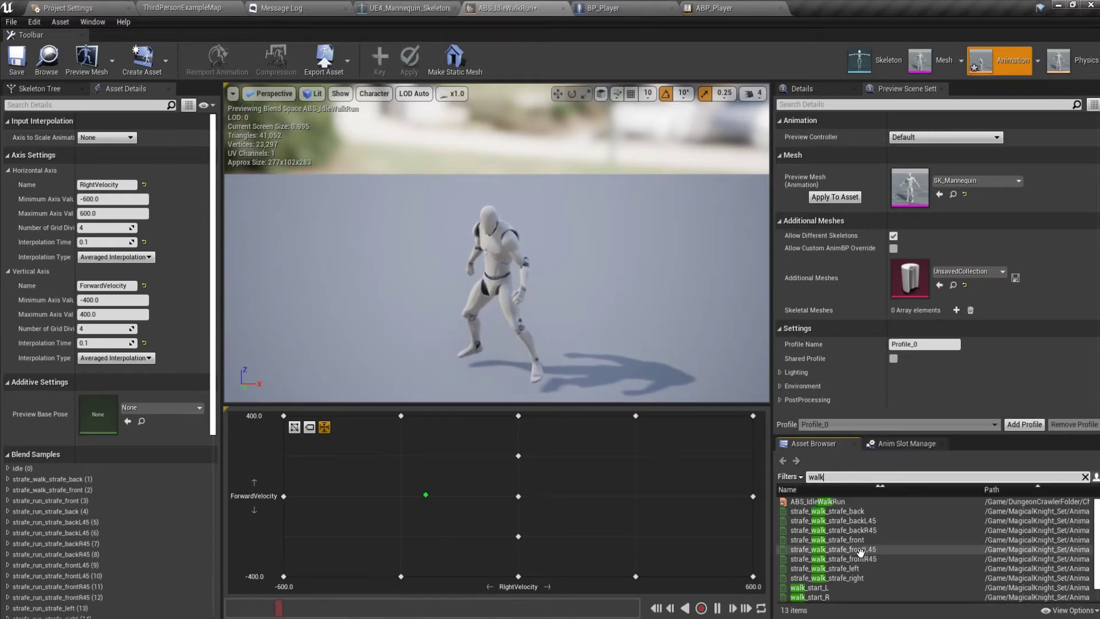
{"action": "left_click_drag", "start_coordinate": [868, 520], "coordinate": [755, 540]}
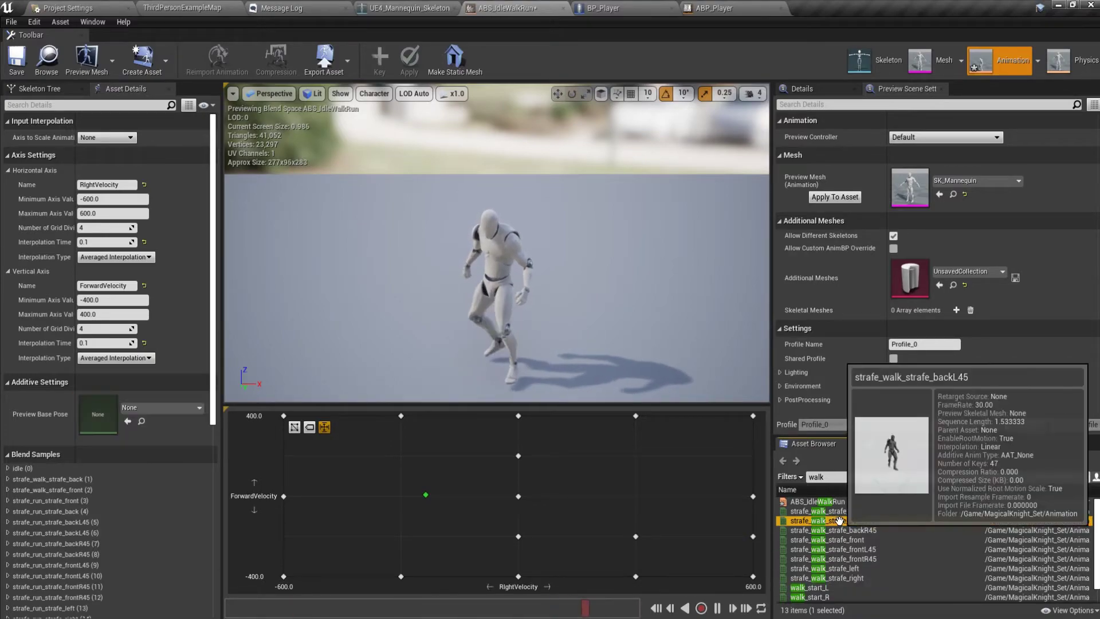
{"action": "left_click_drag", "start_coordinate": [851, 530], "coordinate": [282, 537]}
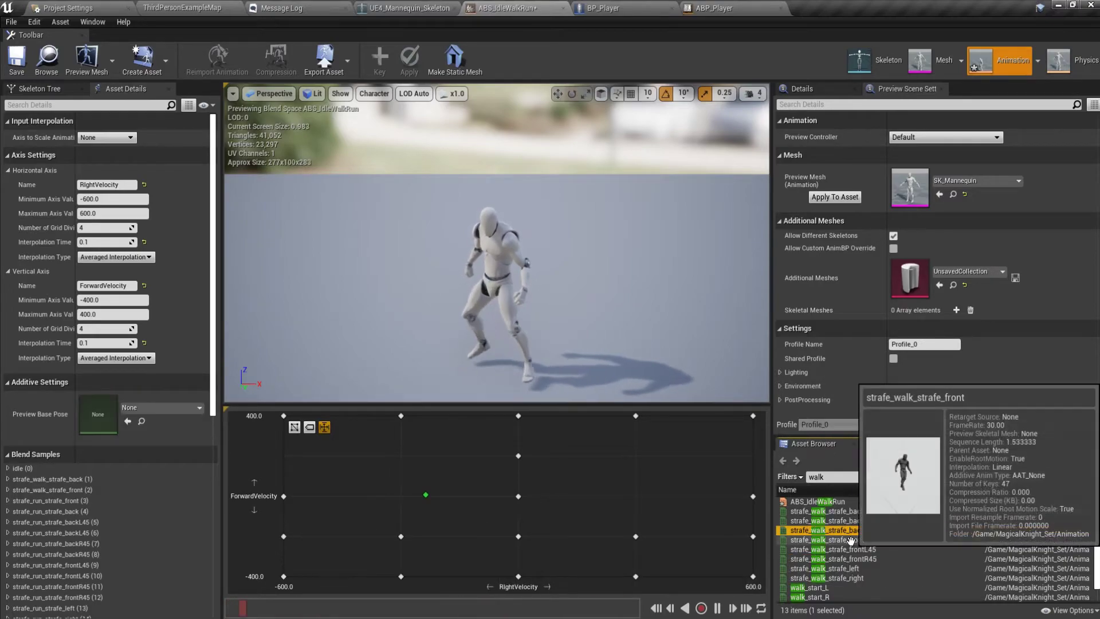
At ForwardVelocity 200, place walk frontL45 on the positive side and frontR45 on the negative; add sideways walks at ForwardVelocity 0 and save
{"action": "left_click_drag", "start_coordinate": [878, 552], "coordinate": [650, 459]}
{"action": "left_click_drag", "start_coordinate": [849, 552], "coordinate": [429, 462]}
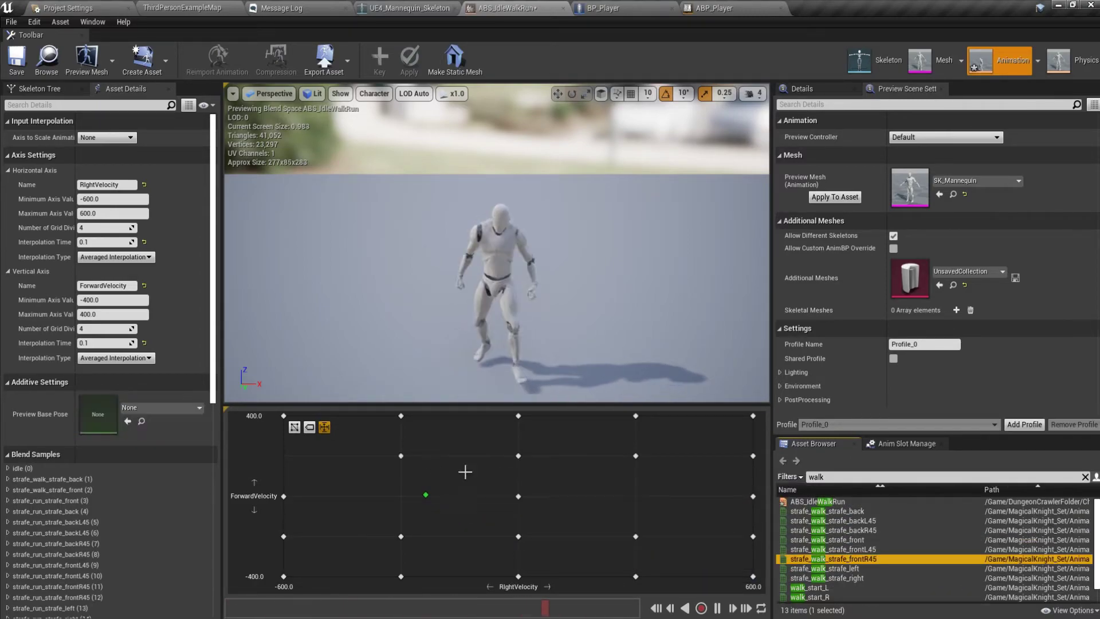
{"action": "left_click_drag", "start_coordinate": [843, 559], "coordinate": [291, 452]}
{"action": "left_click_drag", "start_coordinate": [847, 569], "coordinate": [410, 499]}
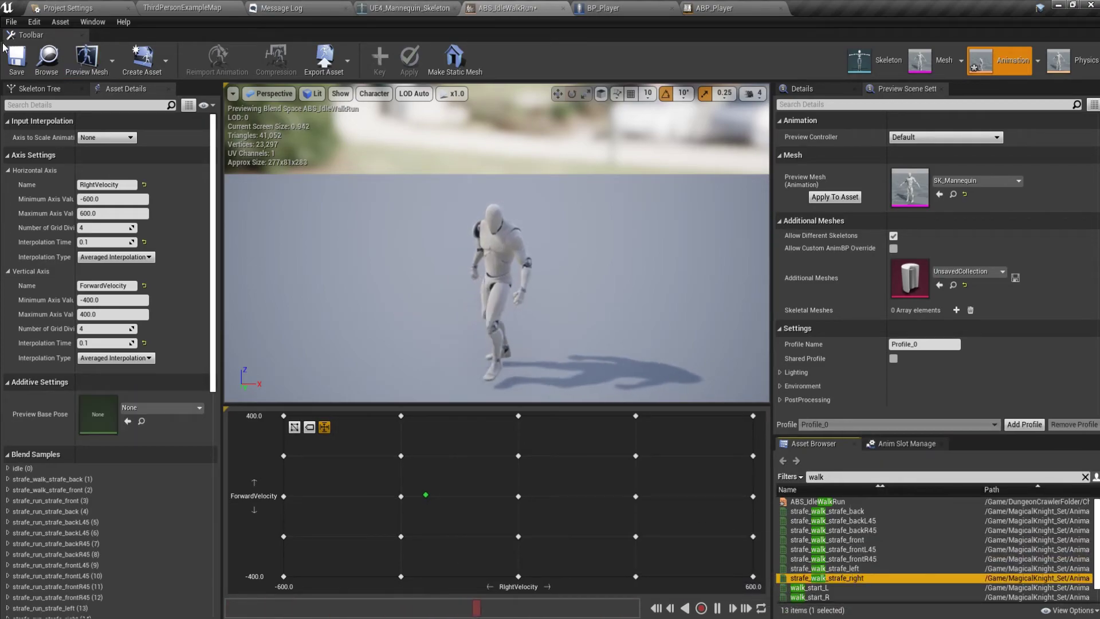
Play ThirdPersonExampleMap and move the knight in all directions to examine the rearranged strafe animations
{"action": "left_click", "coordinate": [264, 7]}
{"action": "left_click", "coordinate": [410, 8]}
{"action": "left_click", "coordinate": [602, 8]}
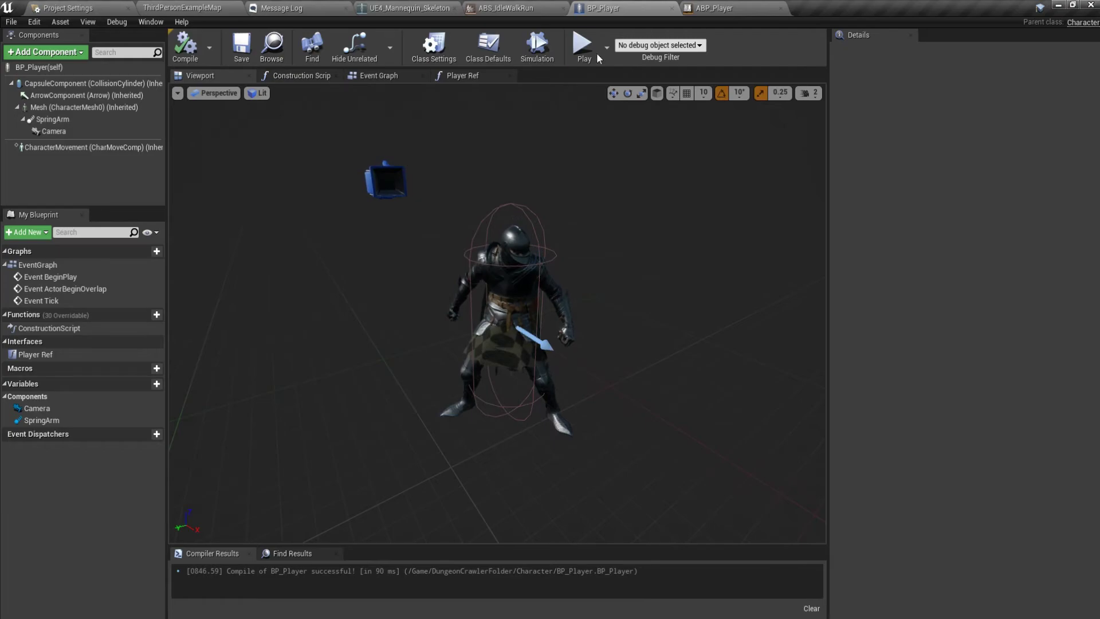
{"action": "left_click", "coordinate": [280, 8]}
{"action": "left_click", "coordinate": [409, 7]}
{"action": "left_click", "coordinate": [182, 8]}
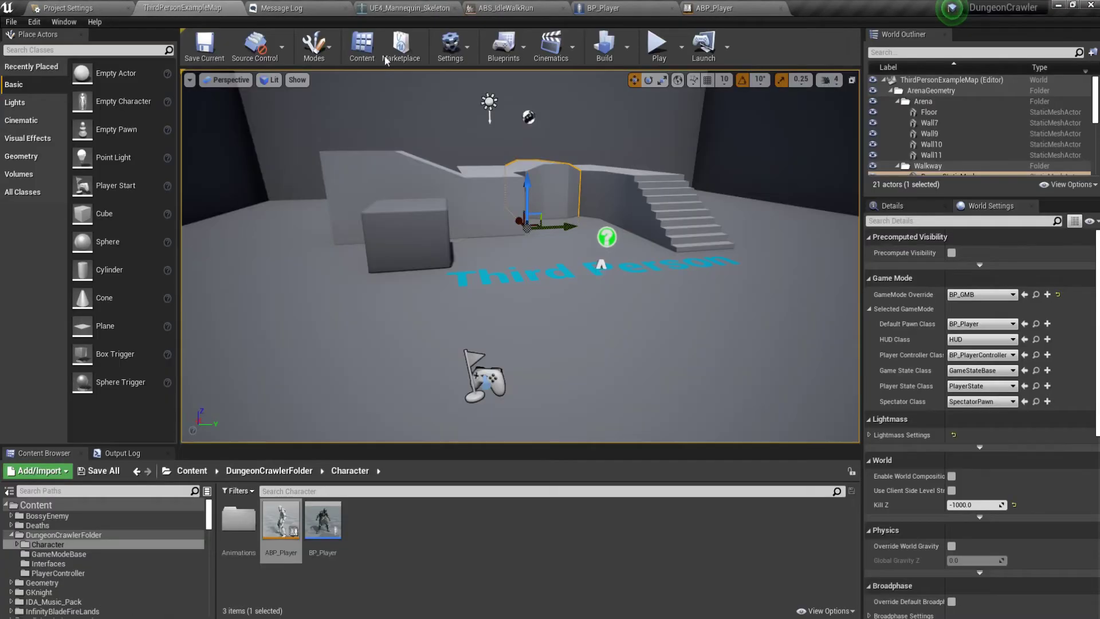
{"action": "left_click", "coordinate": [659, 46]}
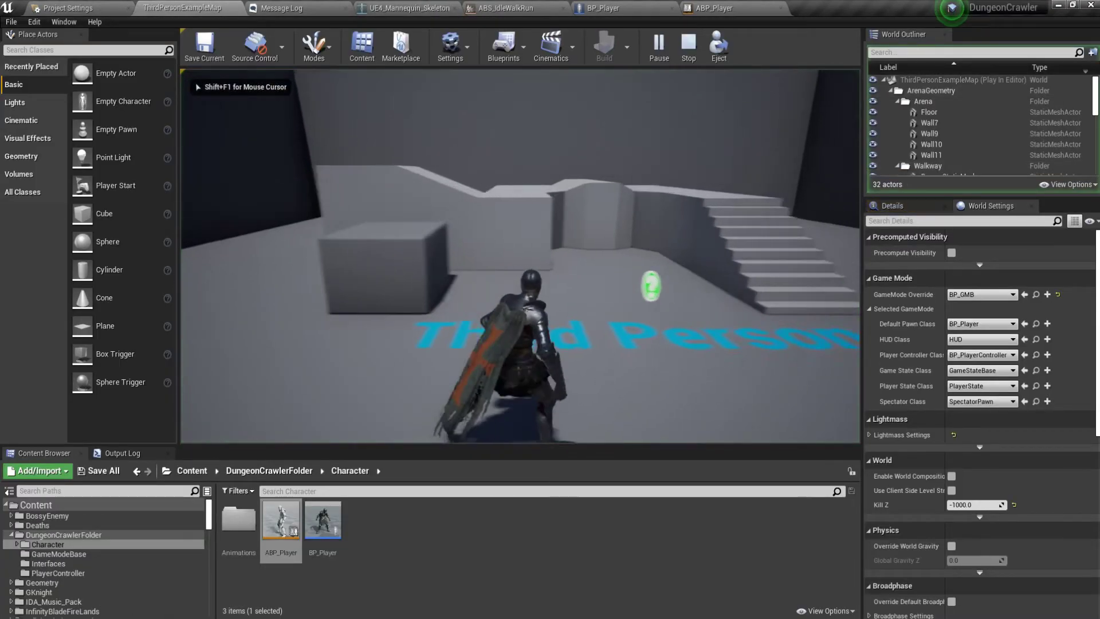
{"action": "key", "text": "a"}
{"action": "key", "text": "w"}
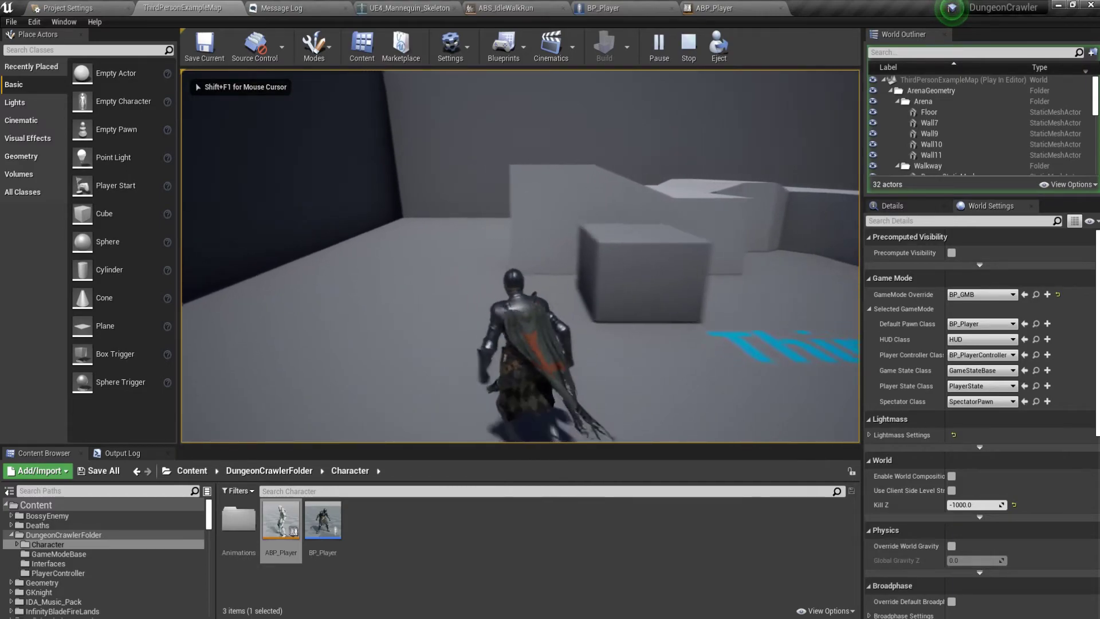
{"action": "key", "text": "d"}
{"action": "key", "text": "s"}
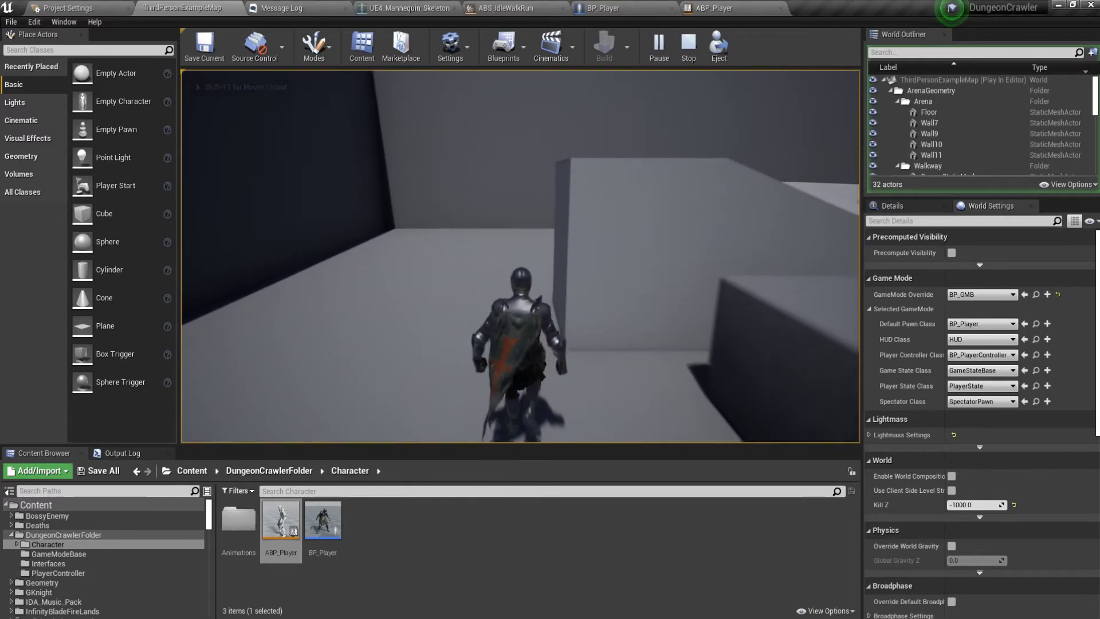
{"action": "key", "text": "w"}
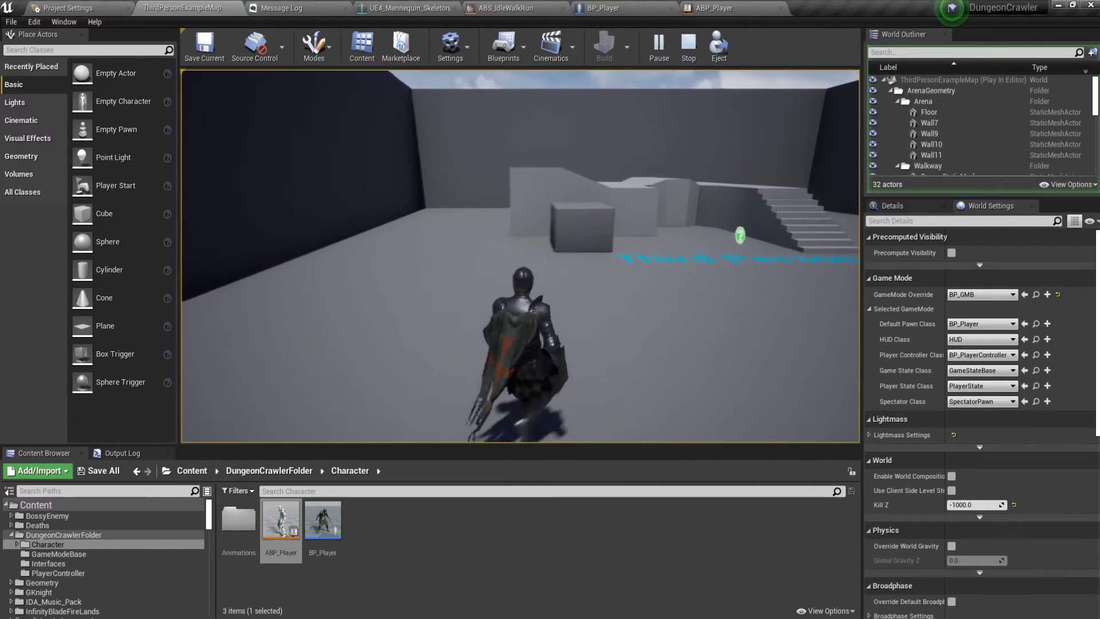
{"action": "key", "text": "w"}
Test the knight's forward and sideways movement in full screen, and stop the play session
{"action": "key", "text": "F11"}
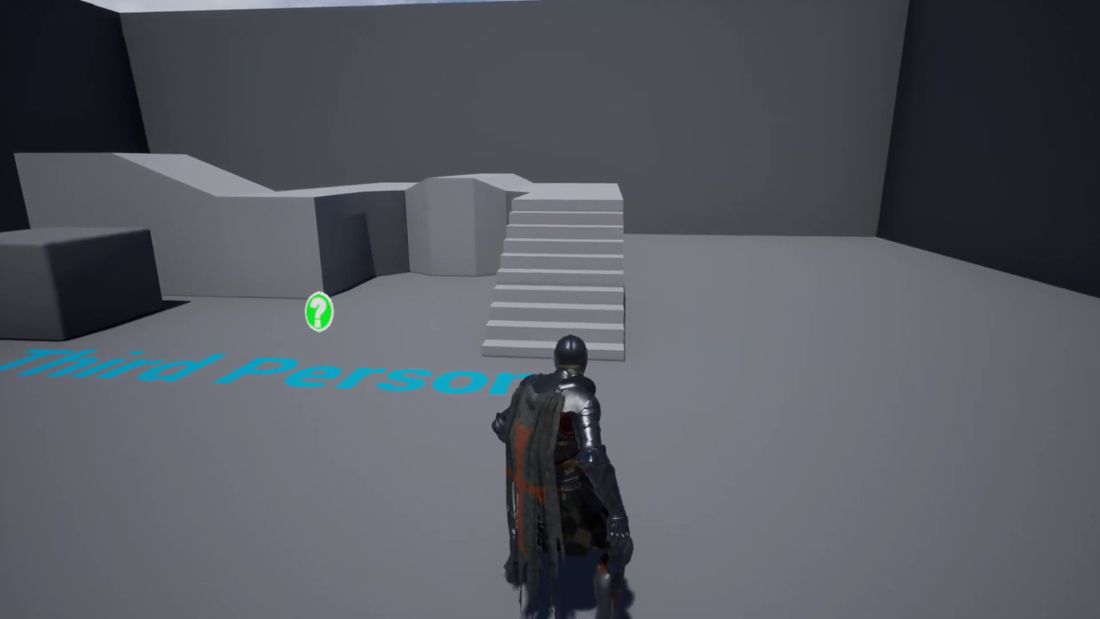
{"action": "key", "text": "w"}
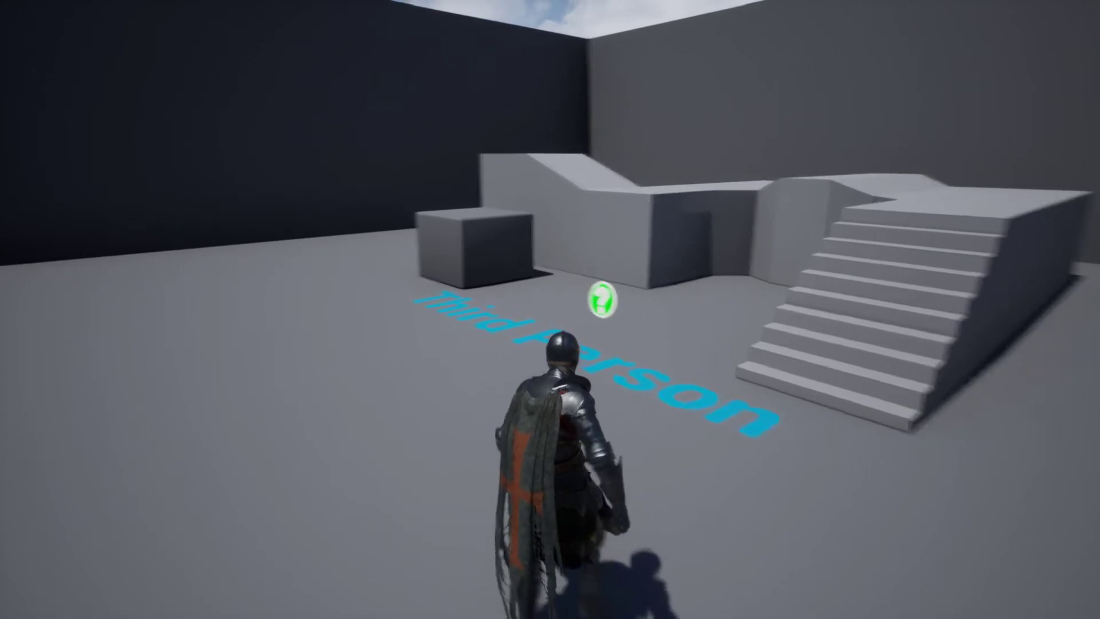
{"action": "key", "text": "d"}
{"action": "key", "text": "a"}
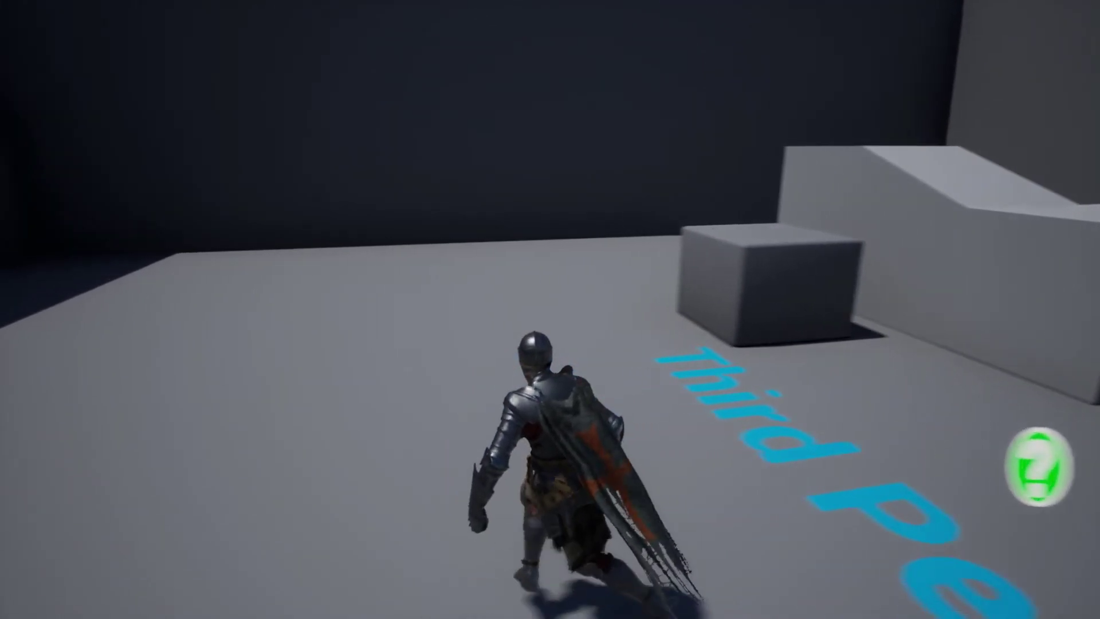
{"action": "key", "text": "d"}
{"action": "key", "text": "a"}
{"action": "key", "text": "d"}
{"action": "key", "text": "F11"}
{"action": "key", "text": "Escape"}
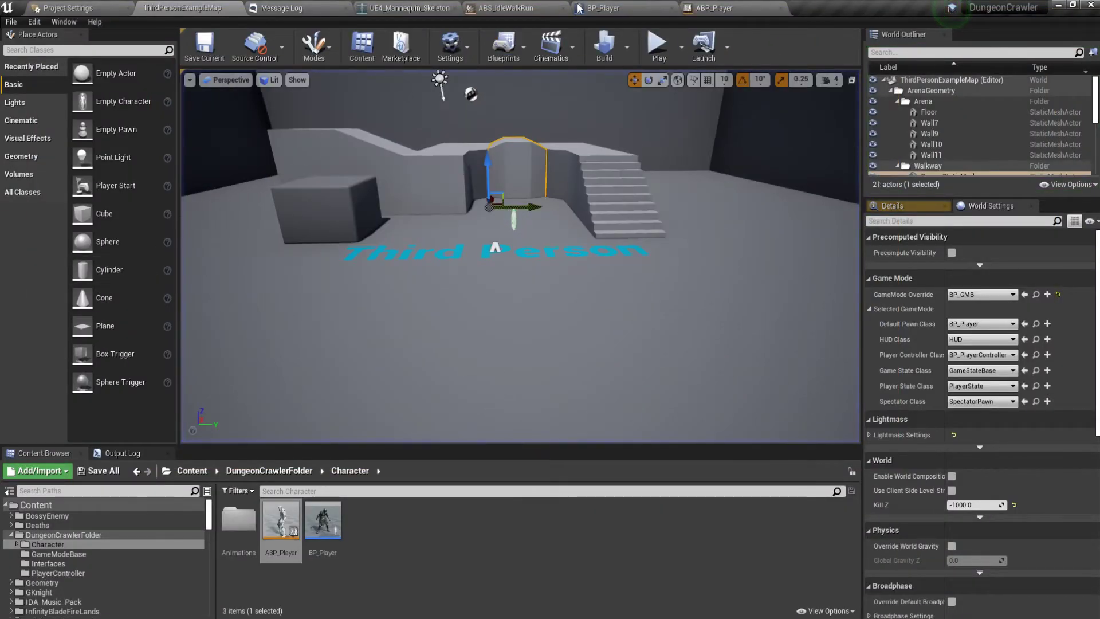
In BP_Player, clear SpringArm's parent socket, set its Z rotation to 90°, disable its collision test, raise Camera to Z about 175, and compile
{"action": "left_click", "coordinate": [577, 8]}
{"action": "left_click", "coordinate": [381, 179]}
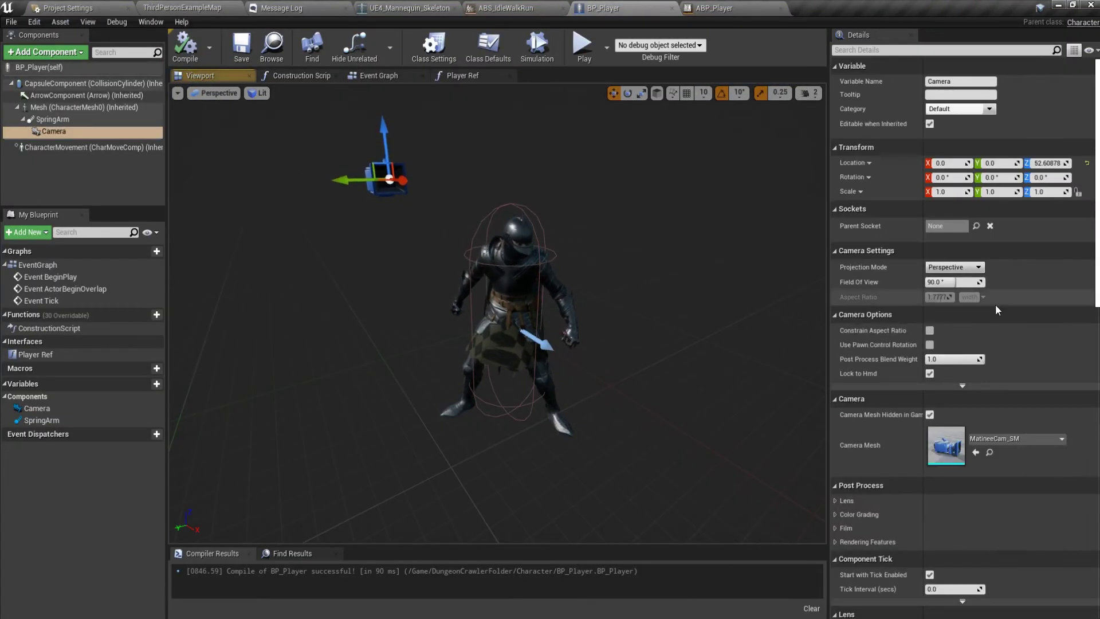
{"action": "left_click", "coordinate": [68, 119]}
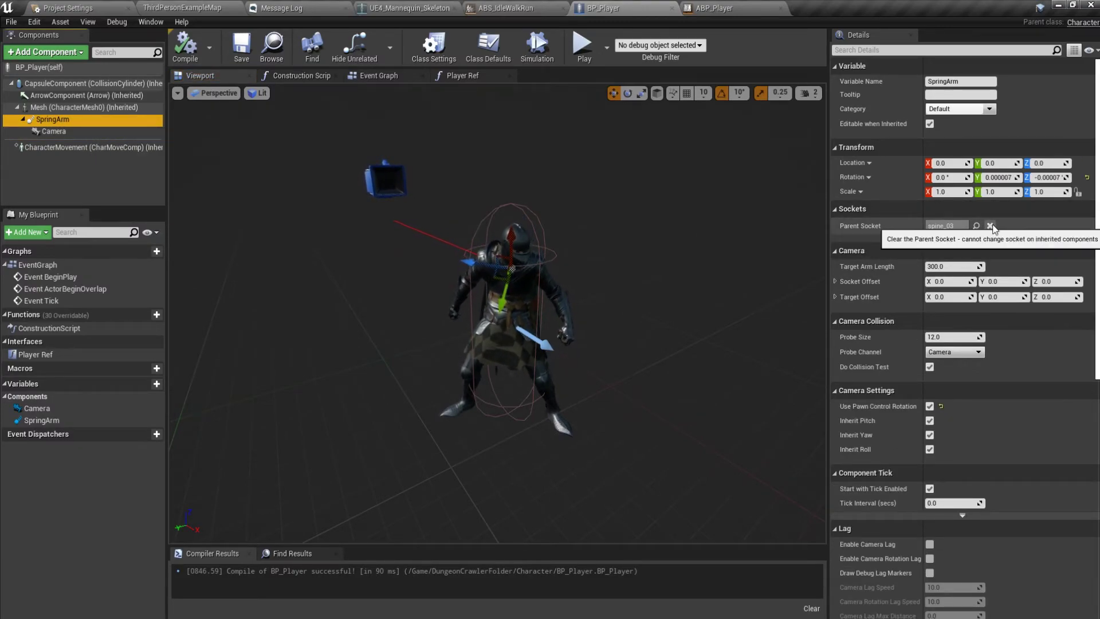
{"action": "left_click", "coordinate": [990, 226]}
{"action": "left_click", "coordinate": [182, 56]}
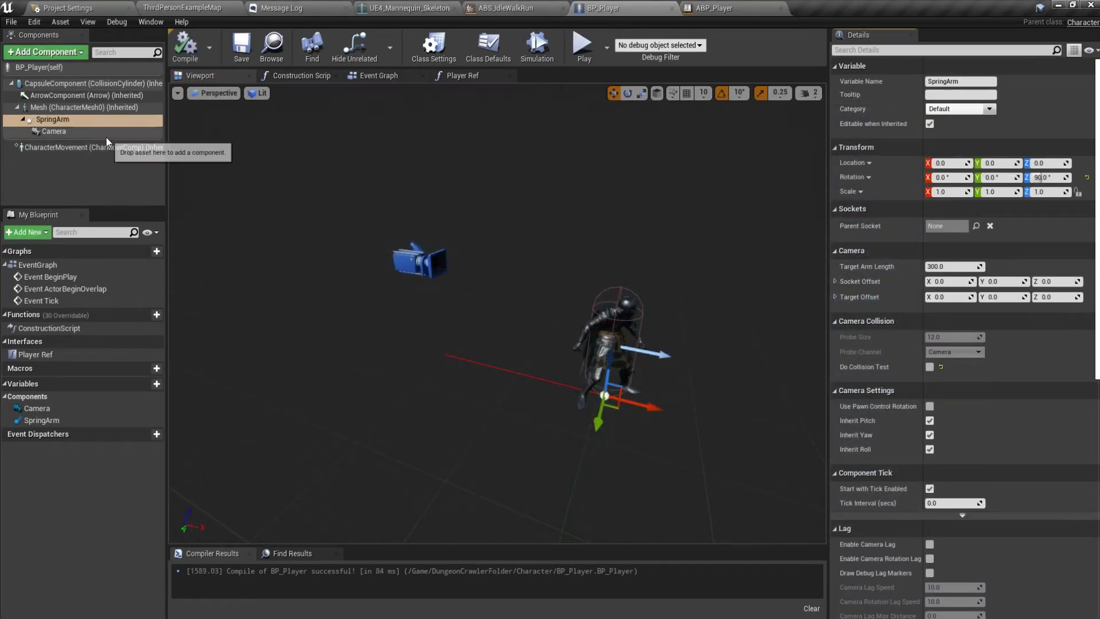
Turn off Use Pawn Control Rotation on the Camera, enable it on the SpringArm, compile, and test the camera in play
{"action": "left_click", "coordinate": [105, 136]}
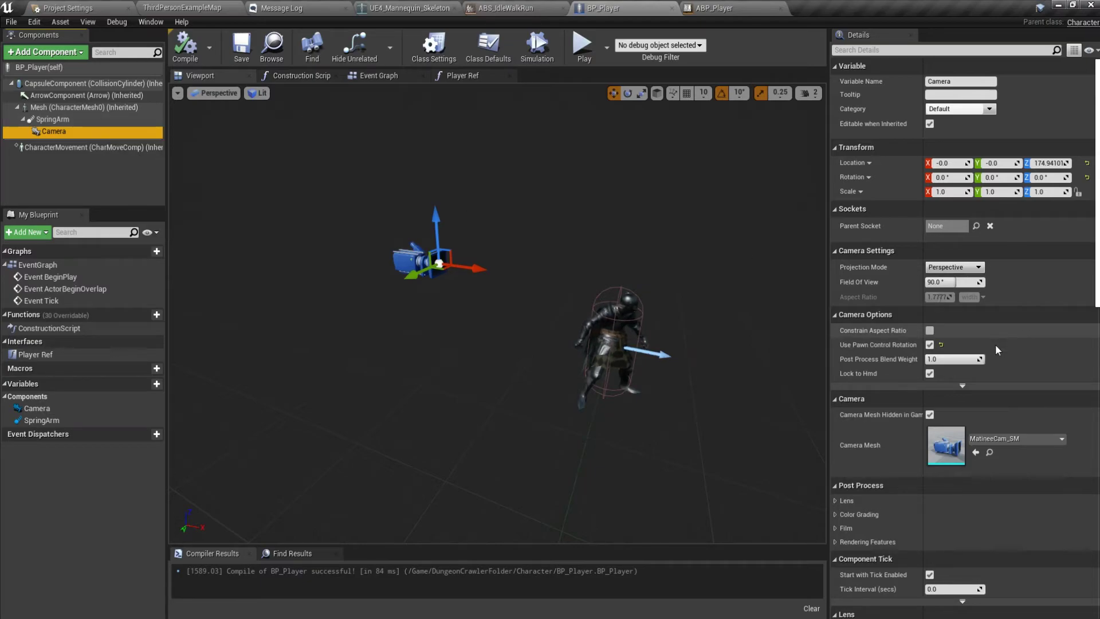
{"action": "left_click", "coordinate": [89, 120]}
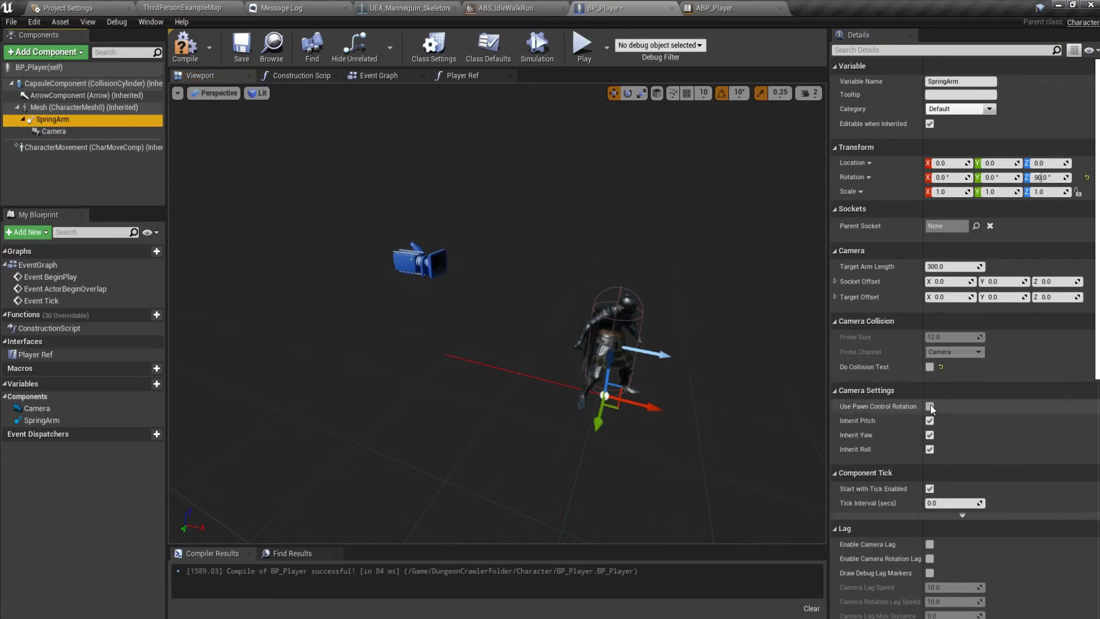
{"action": "left_click", "coordinate": [584, 48]}
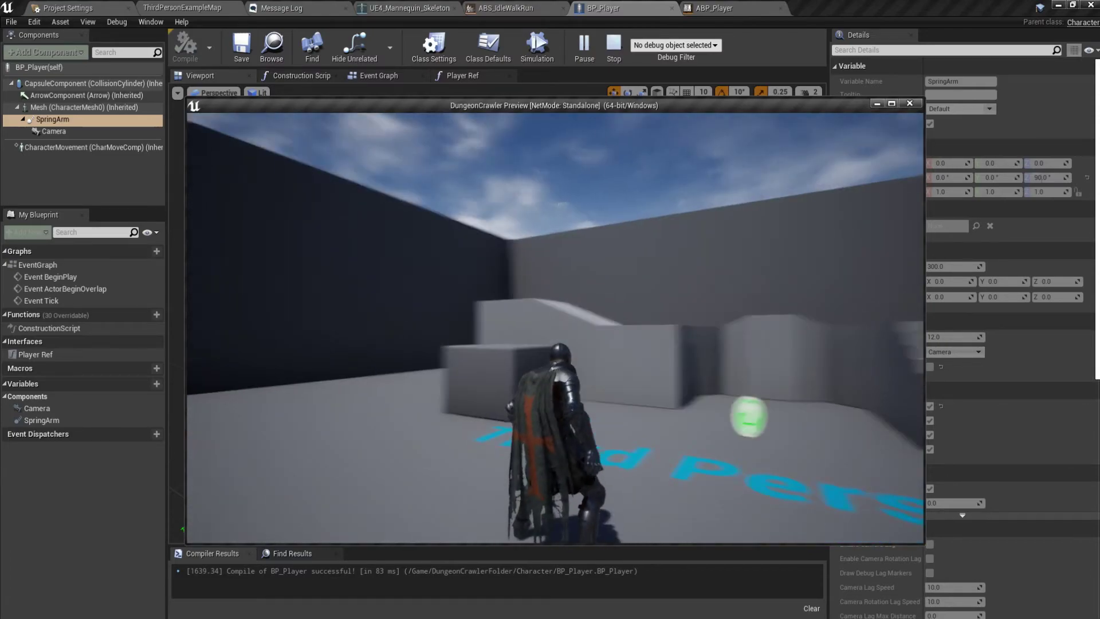
{"action": "key", "text": "Escape"}
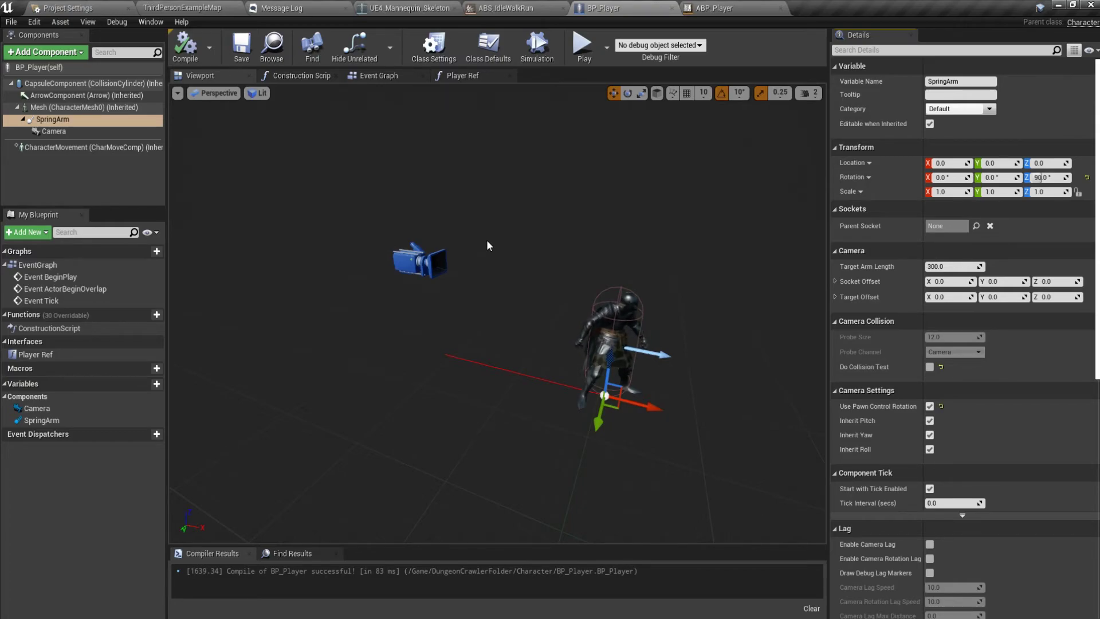
Review the SpringArm's parent socket and both components' pawn control rotation settings, recompile, and check the camera's downward view in play
{"action": "left_click", "coordinate": [97, 131]}
{"action": "left_click", "coordinate": [97, 120]}
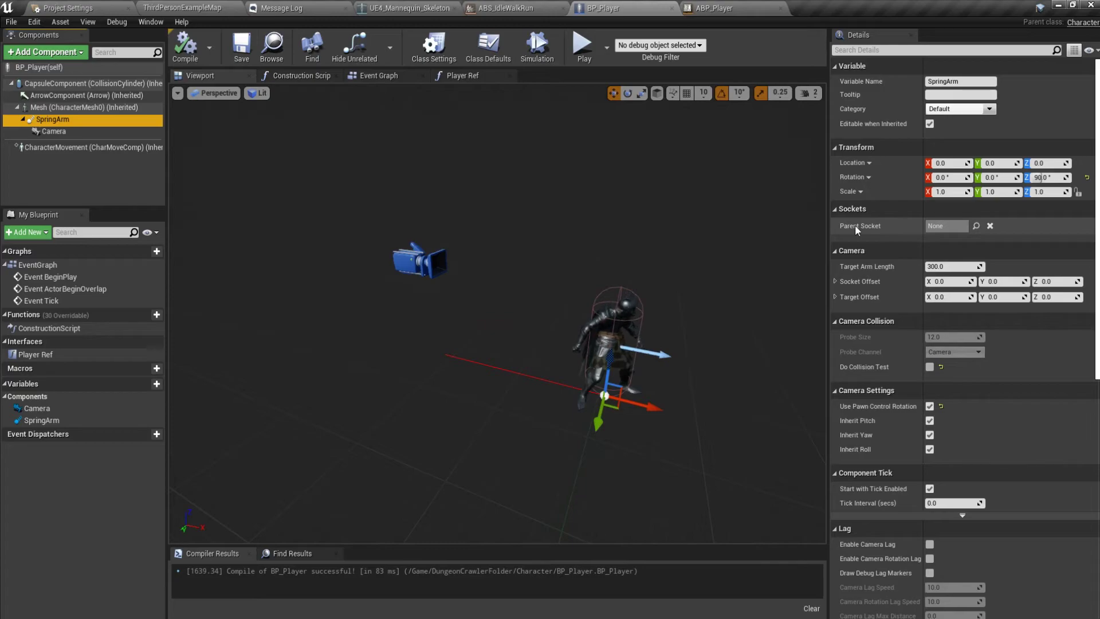
{"action": "left_click", "coordinate": [990, 227]}
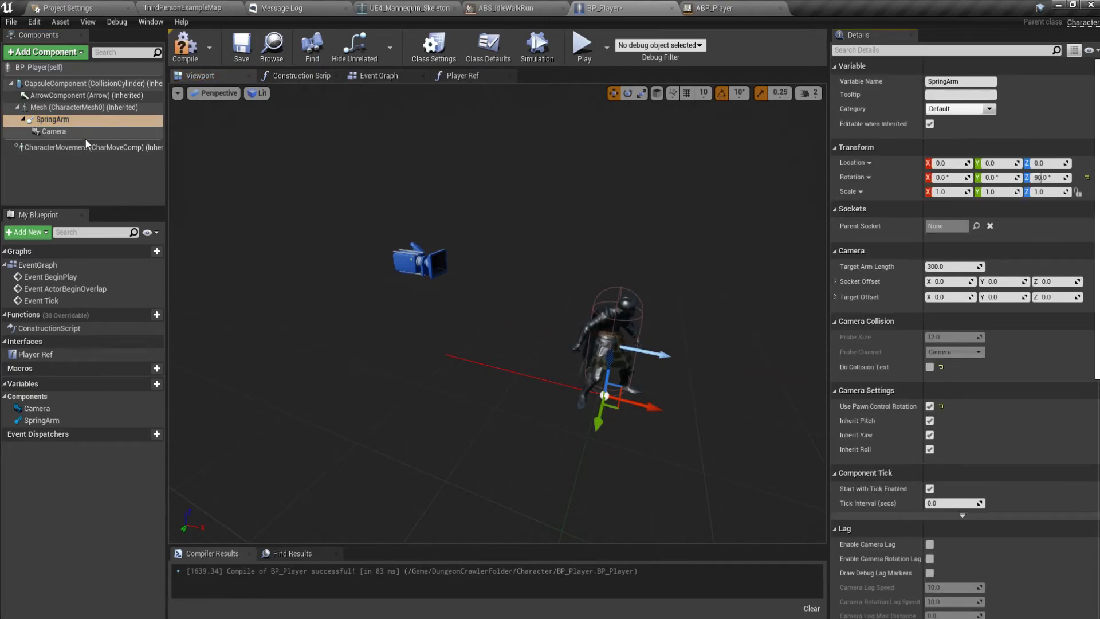
{"action": "left_click", "coordinate": [63, 132]}
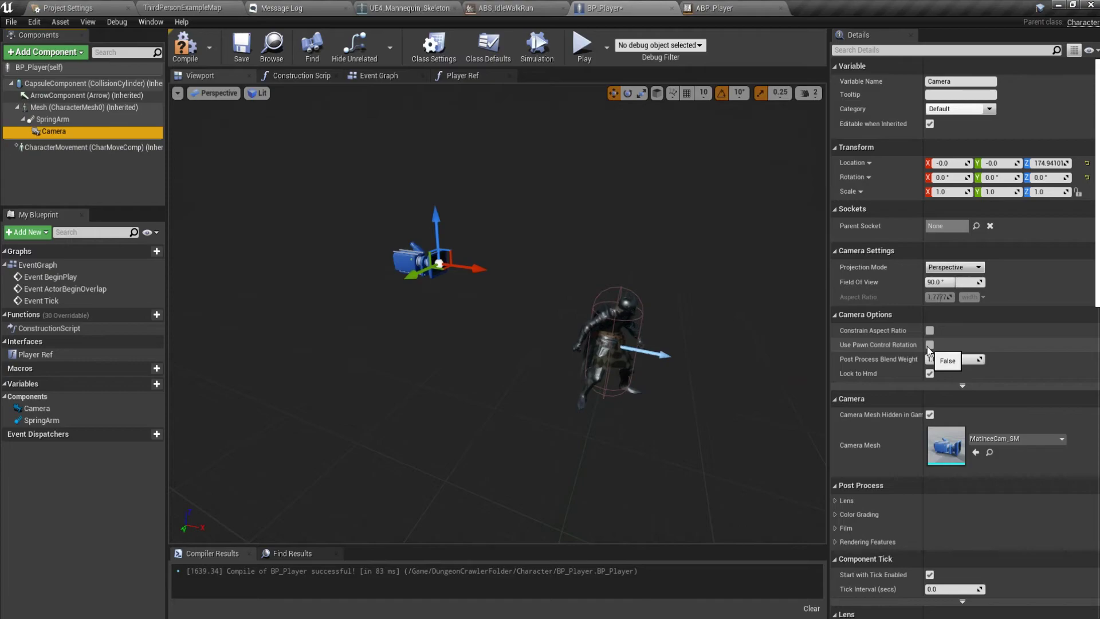
{"action": "left_click", "coordinate": [60, 119]}
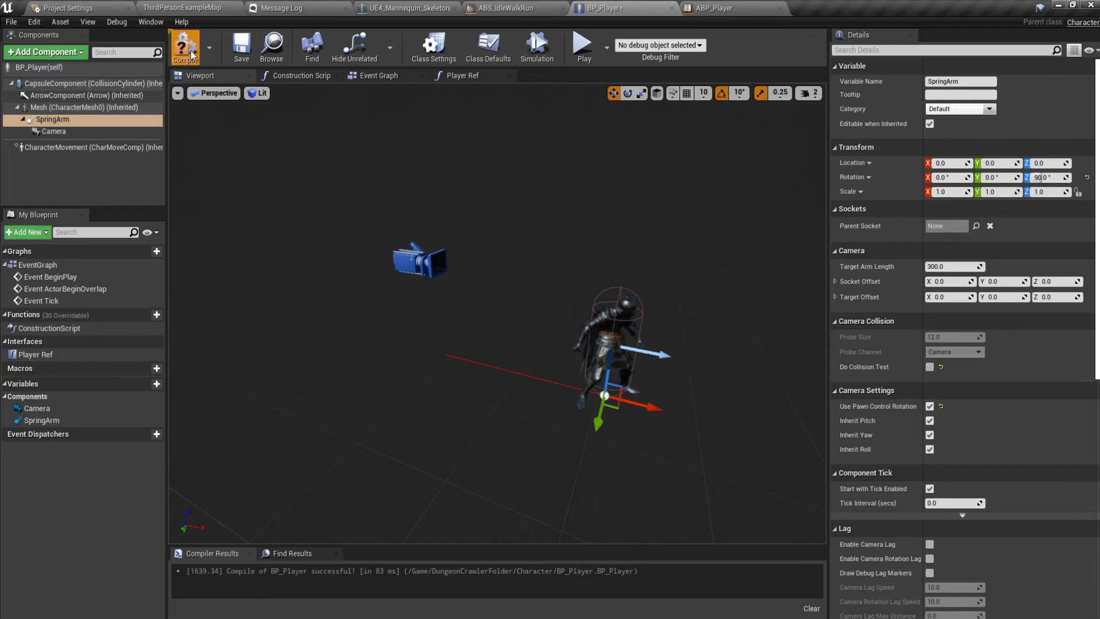
{"action": "left_click", "coordinate": [589, 53]}
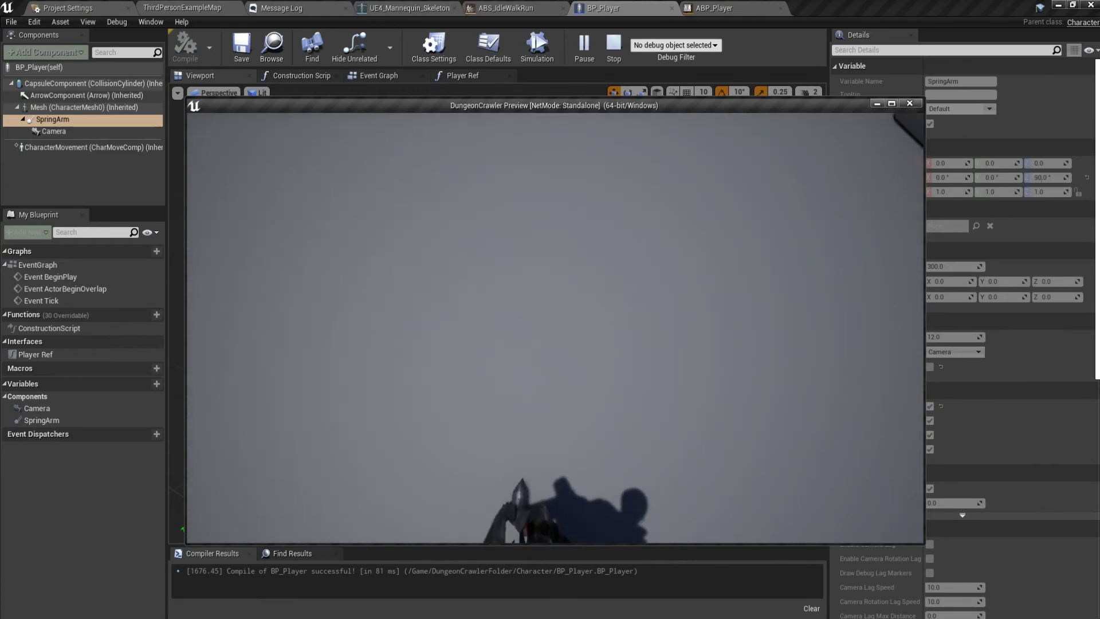
{"action": "key", "text": "Escape"}
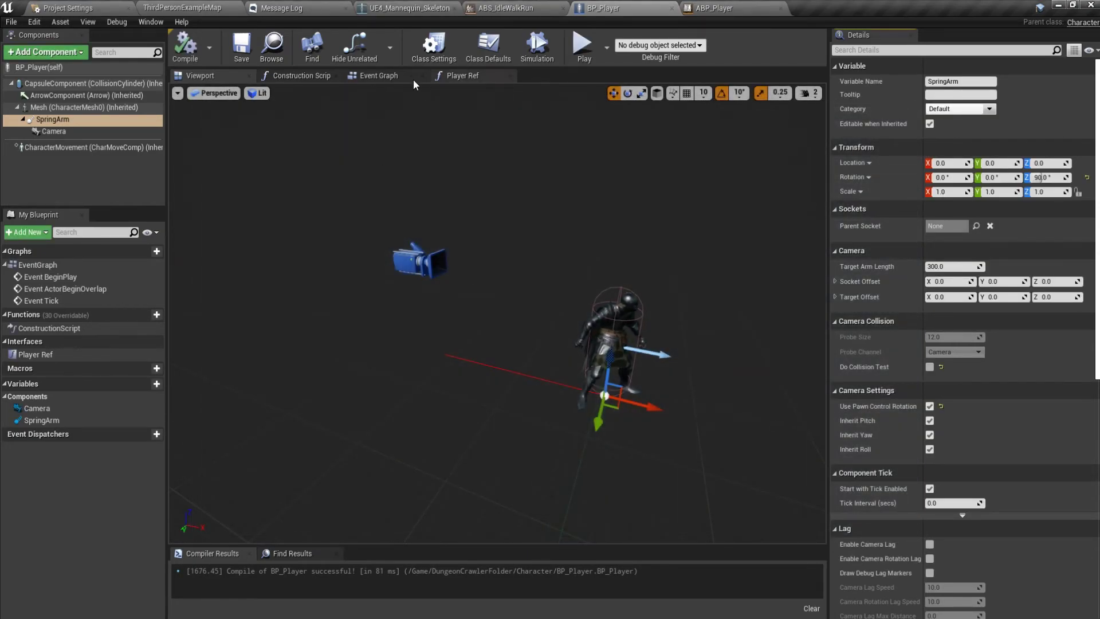
Open BP_PlayerController from DungeonCrawlerFolder's PlayerController folder, set View Pitch Min to -90.0, and test the camera pitch in play
{"action": "left_click", "coordinate": [402, 77]}
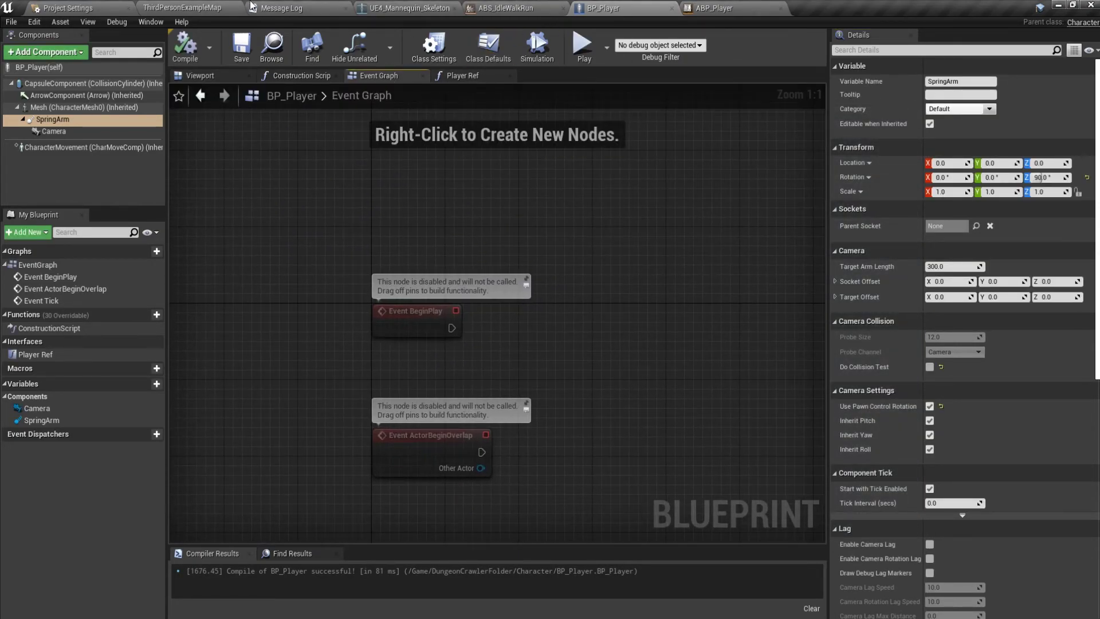
{"action": "left_click", "coordinate": [205, 7]}
{"action": "left_click", "coordinate": [301, 471]}
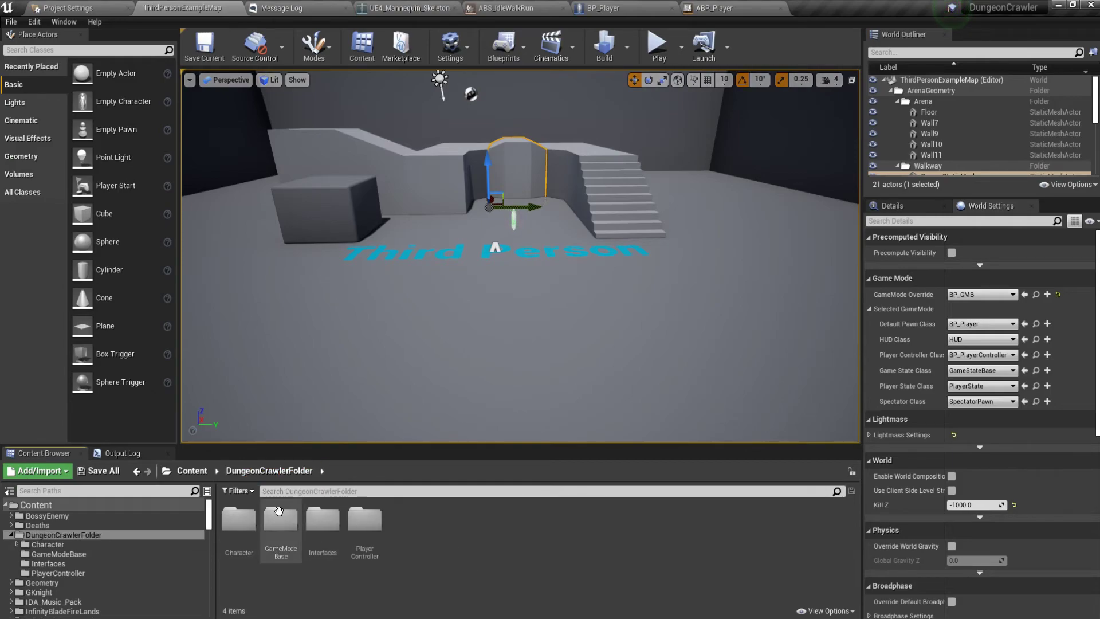
{"action": "double_click", "coordinate": [364, 521]}
{"action": "double_click", "coordinate": [239, 522]}
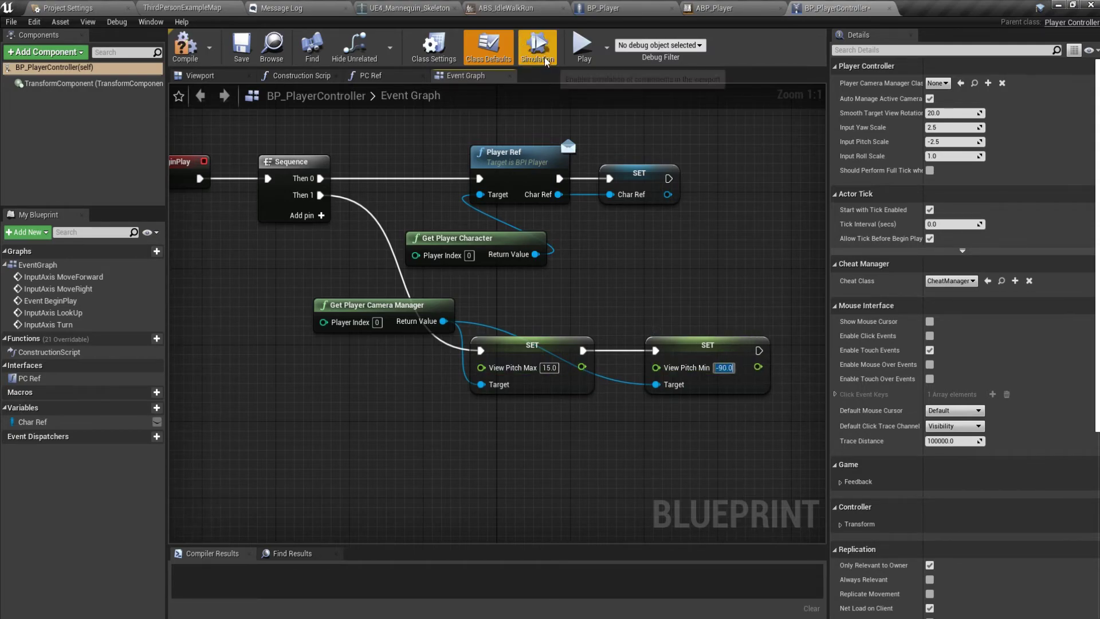
{"action": "left_click", "coordinate": [579, 64]}
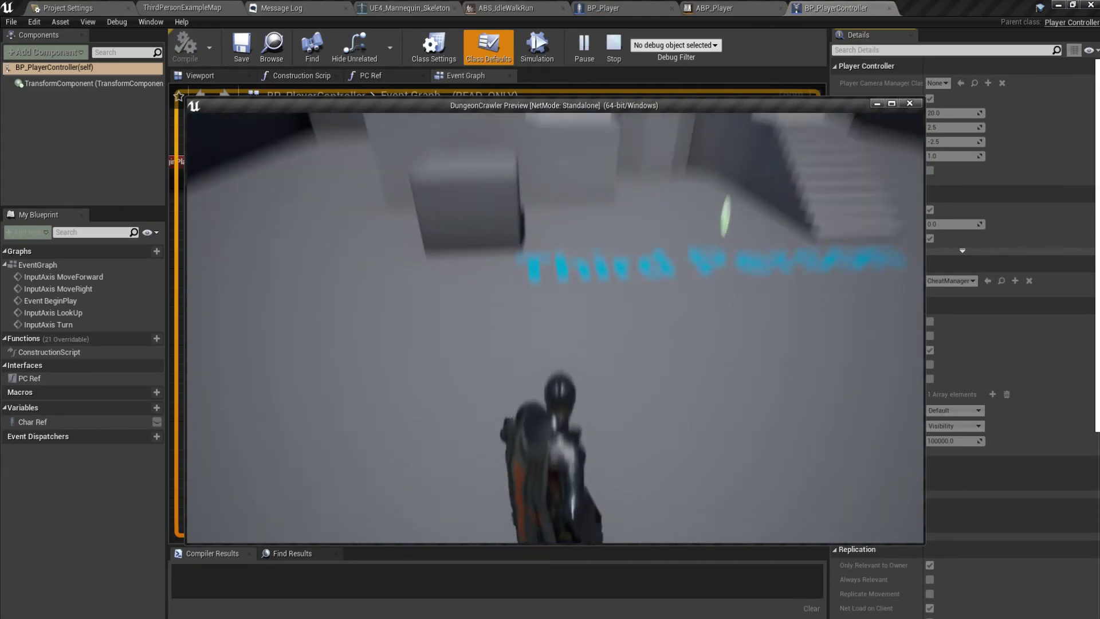
{"action": "key", "text": "Escape"}
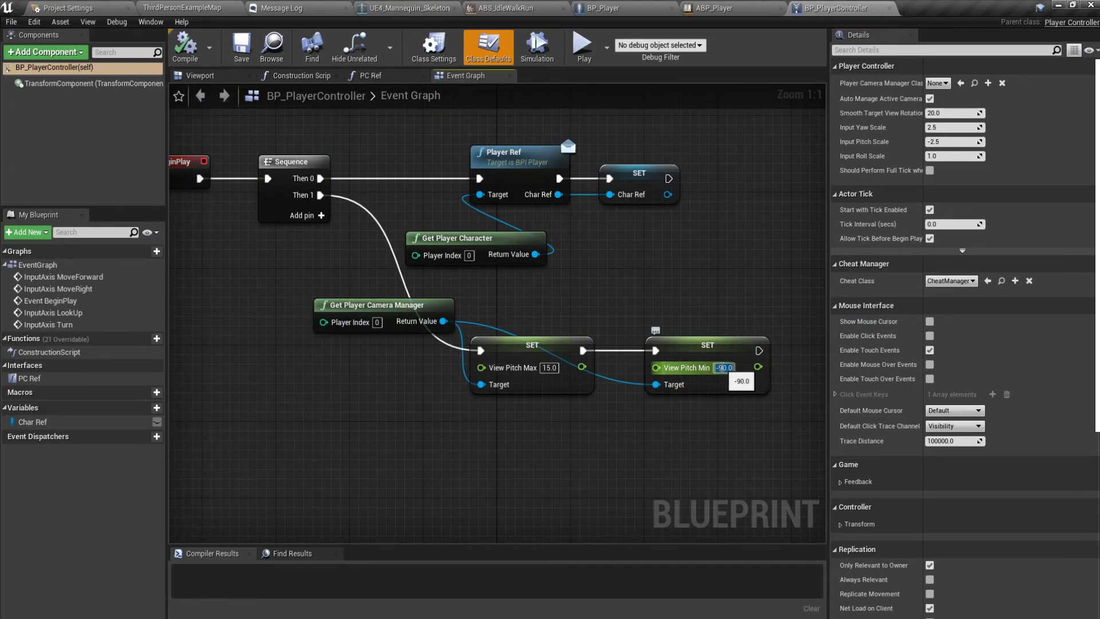
Try View Pitch Min values of -80.0 and -50.0, compiling and testing the downward camera limit in play each time
{"action": "left_click", "coordinate": [194, 60]}
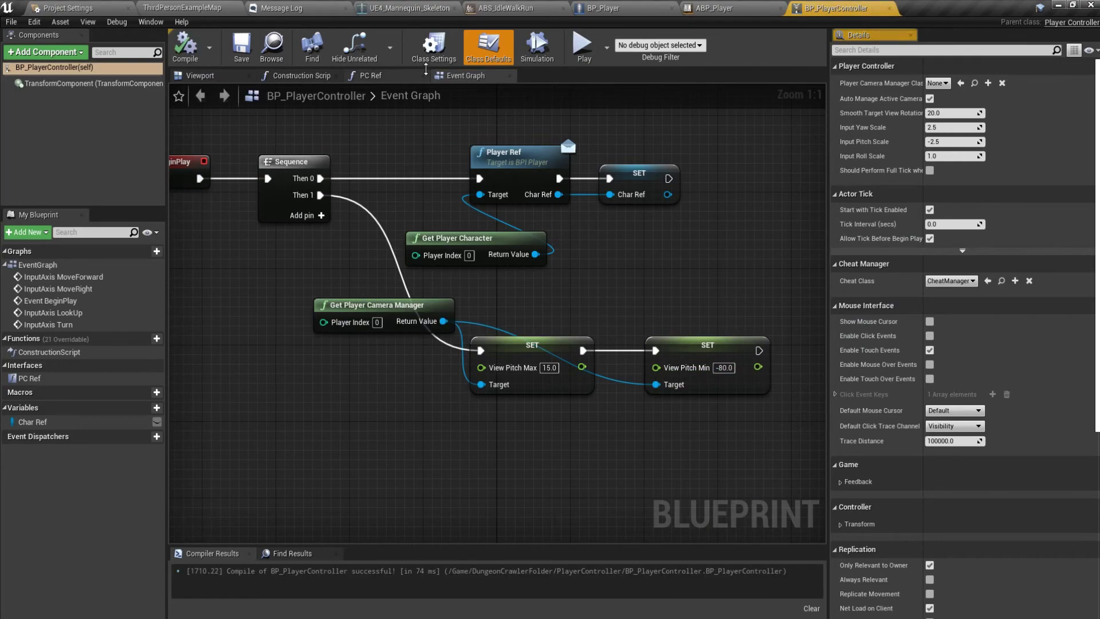
{"action": "left_click", "coordinate": [586, 60]}
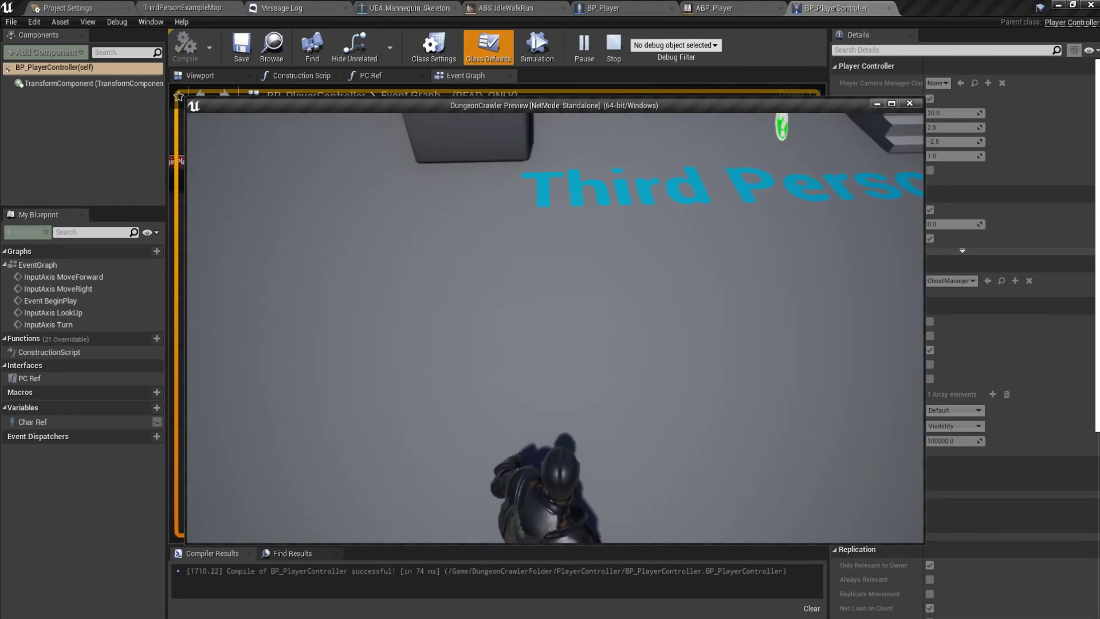
{"action": "key", "text": "Escape"}
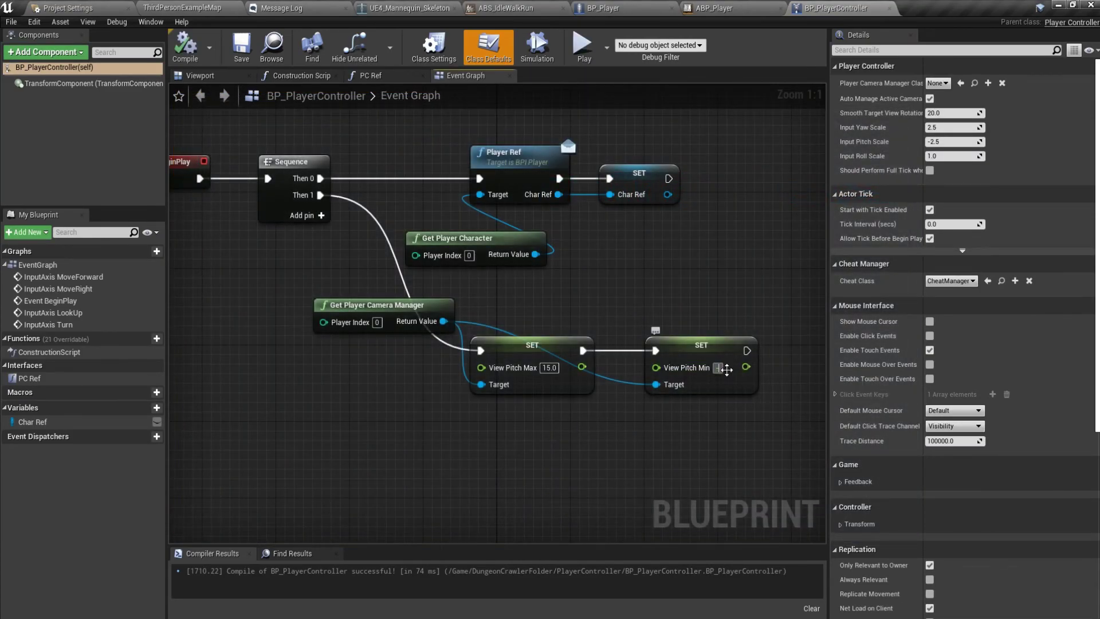
{"action": "left_click", "coordinate": [194, 57]}
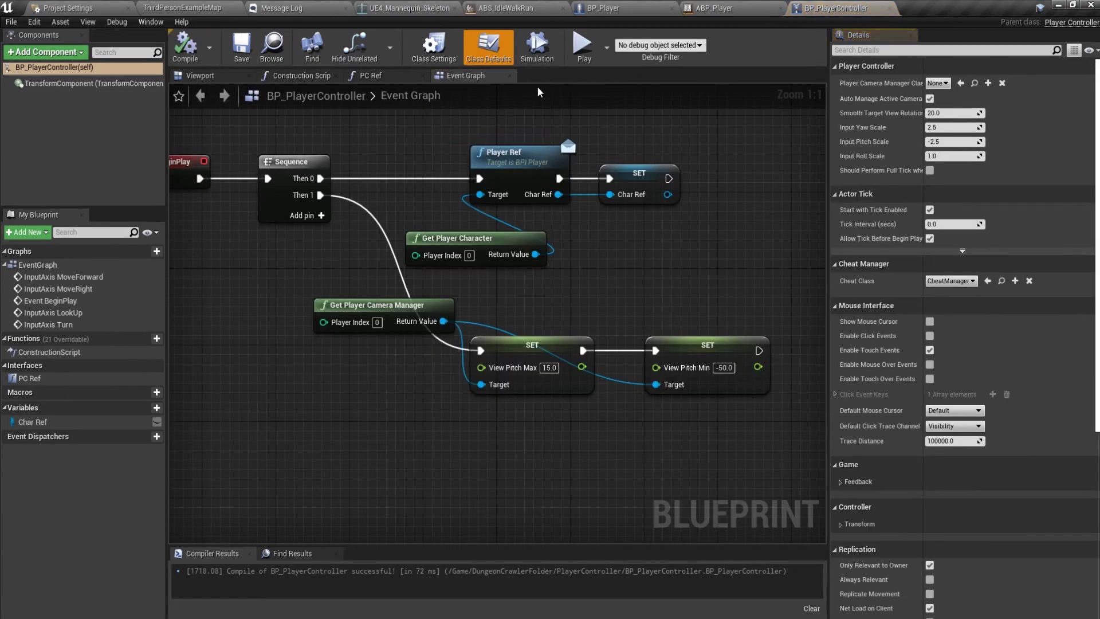
{"action": "left_click", "coordinate": [583, 48]}
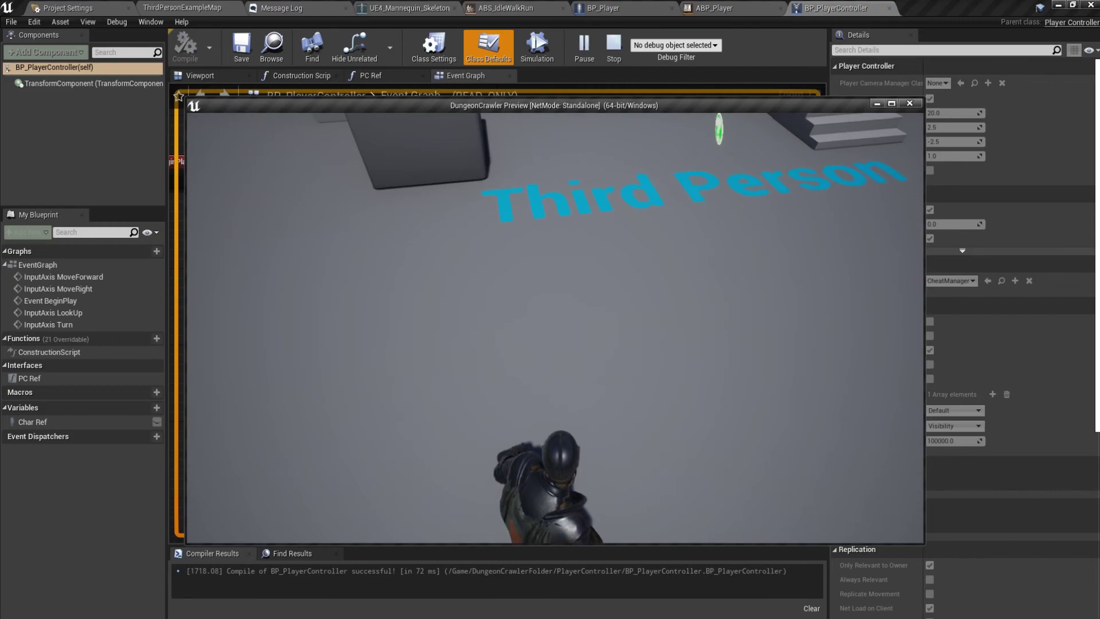
{"action": "key", "text": "Escape"}
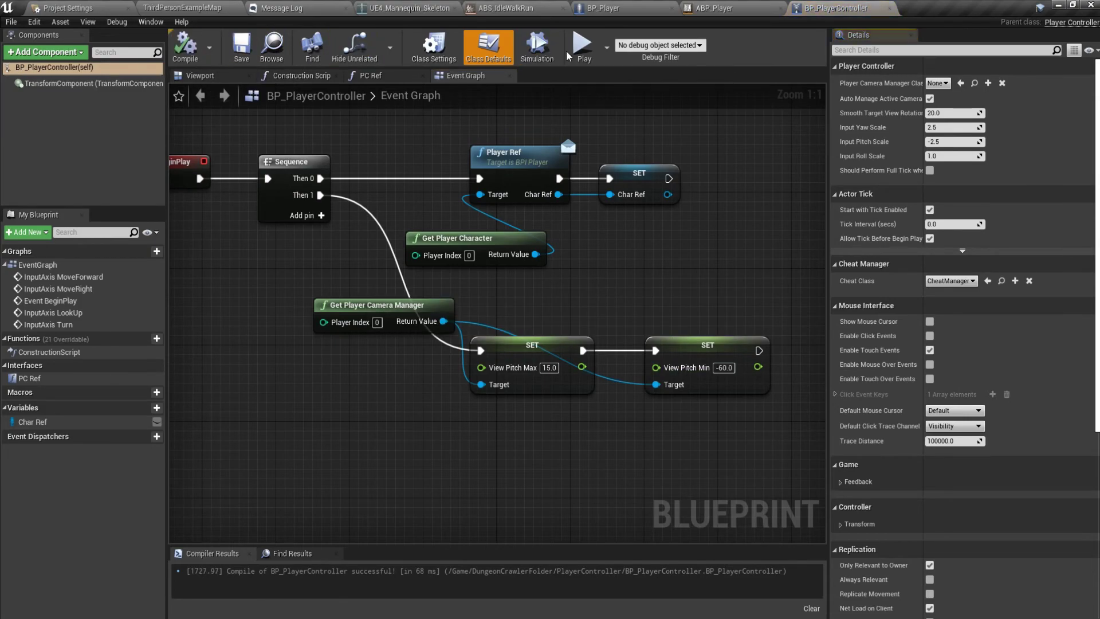
Play the level with View Pitch Min at -60.0 and run the knight forward around the stairs and blocks, checking the downward camera limit
{"action": "left_click", "coordinate": [582, 45]}
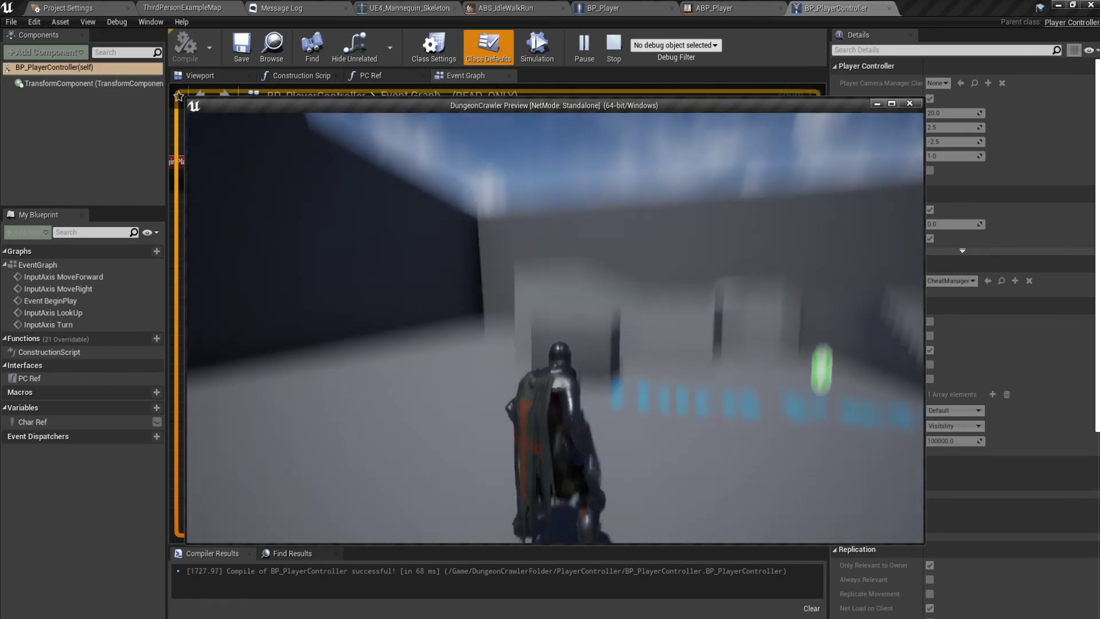
{"action": "key", "text": "w"}
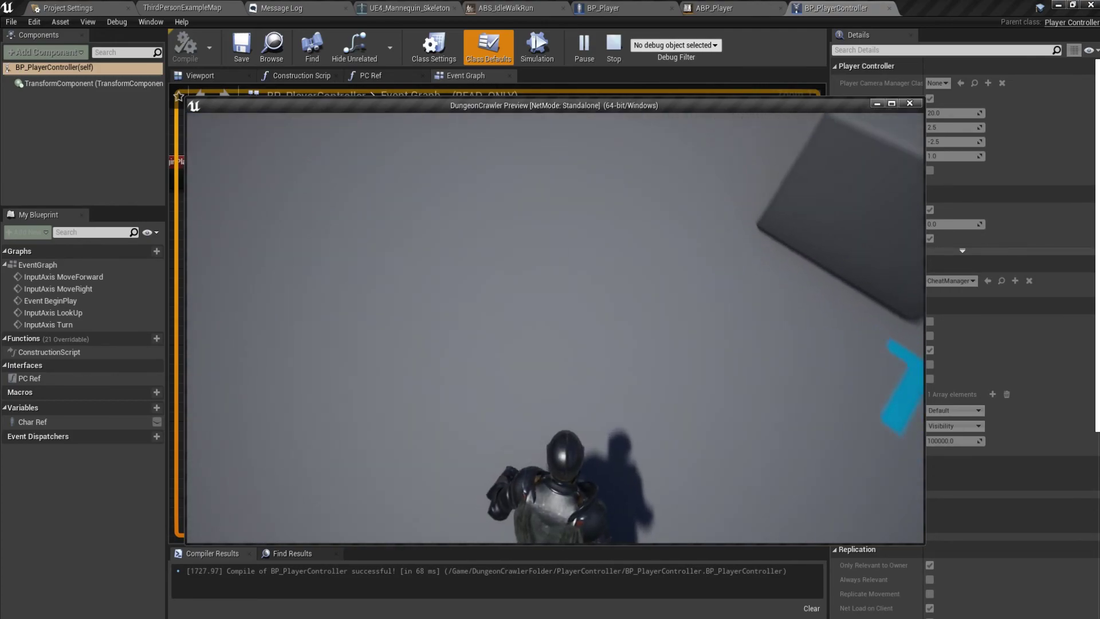
{"action": "key", "text": "w"}
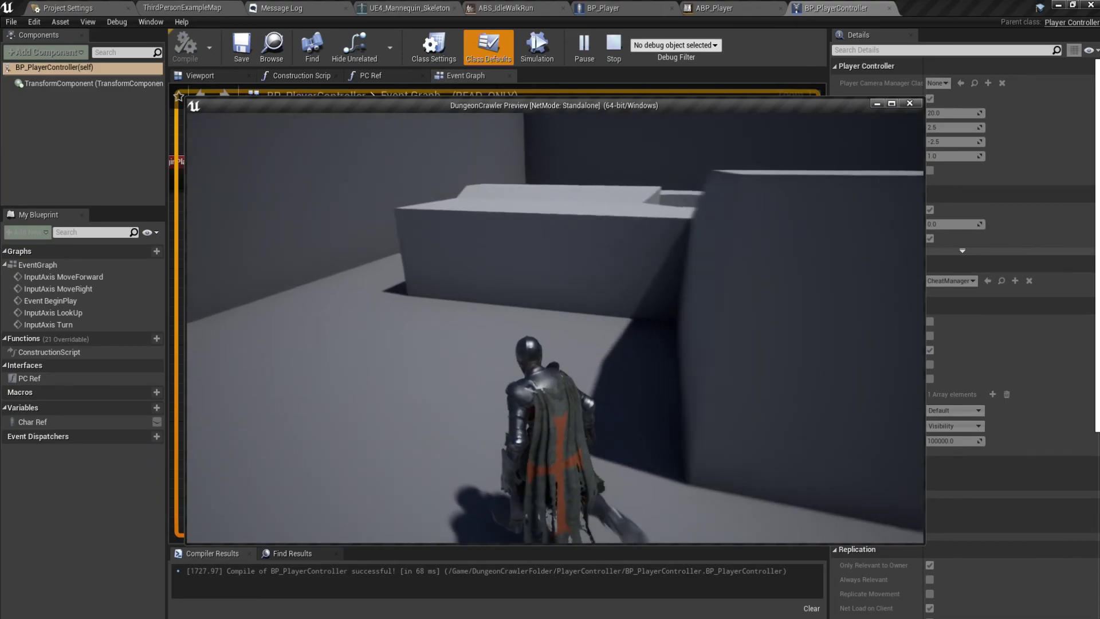
{"action": "key", "text": "w"}
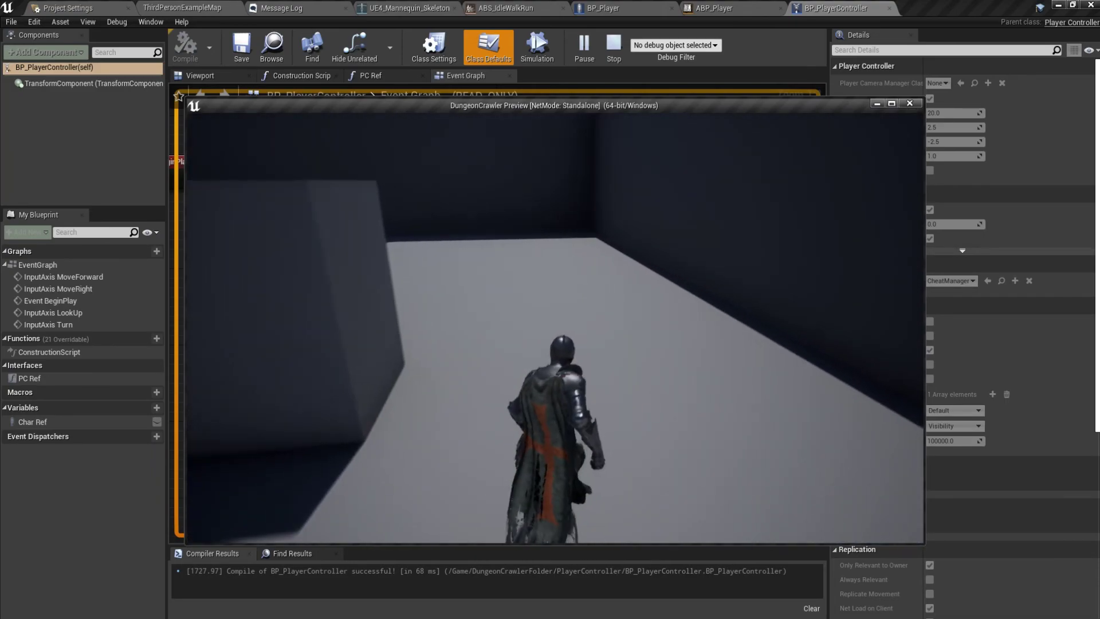
{"action": "key", "text": "w"}
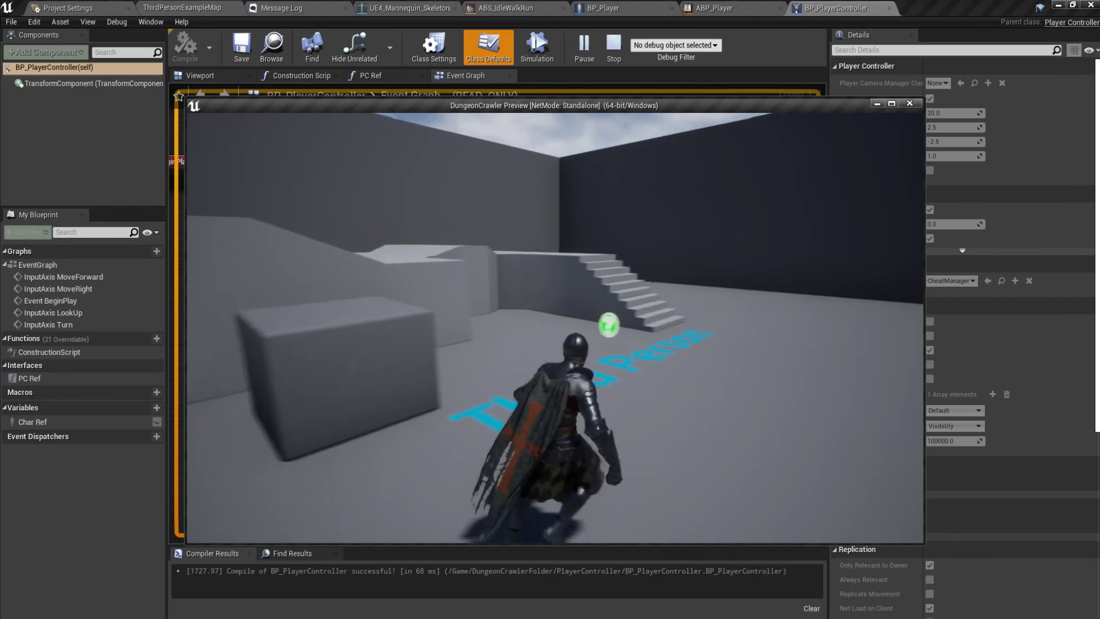
{"action": "key", "text": "w"}
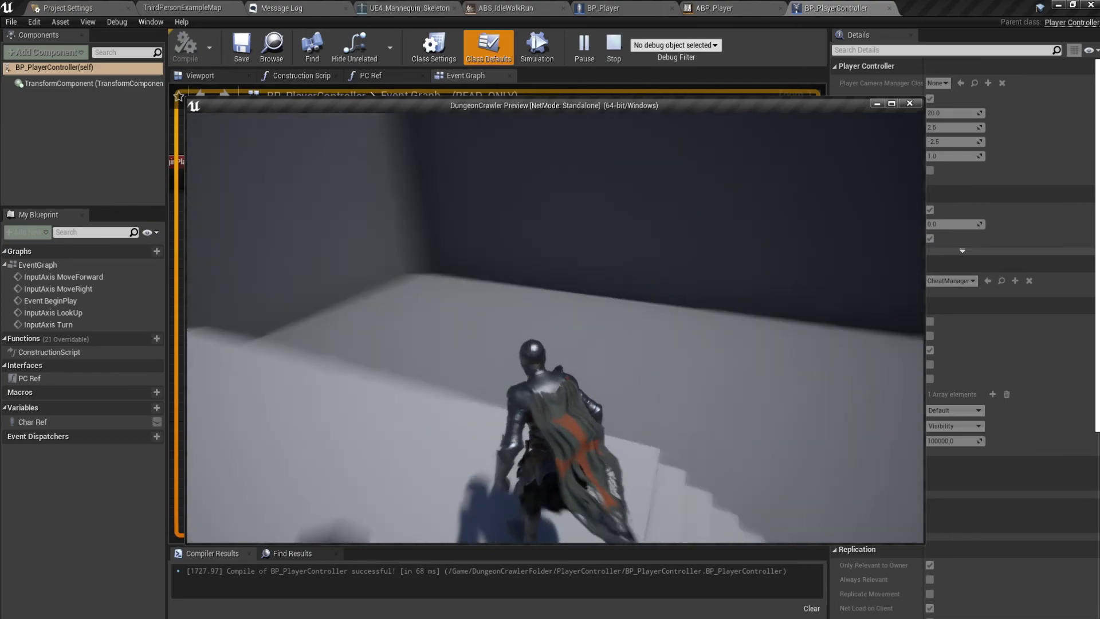
{"action": "key", "text": "w"}
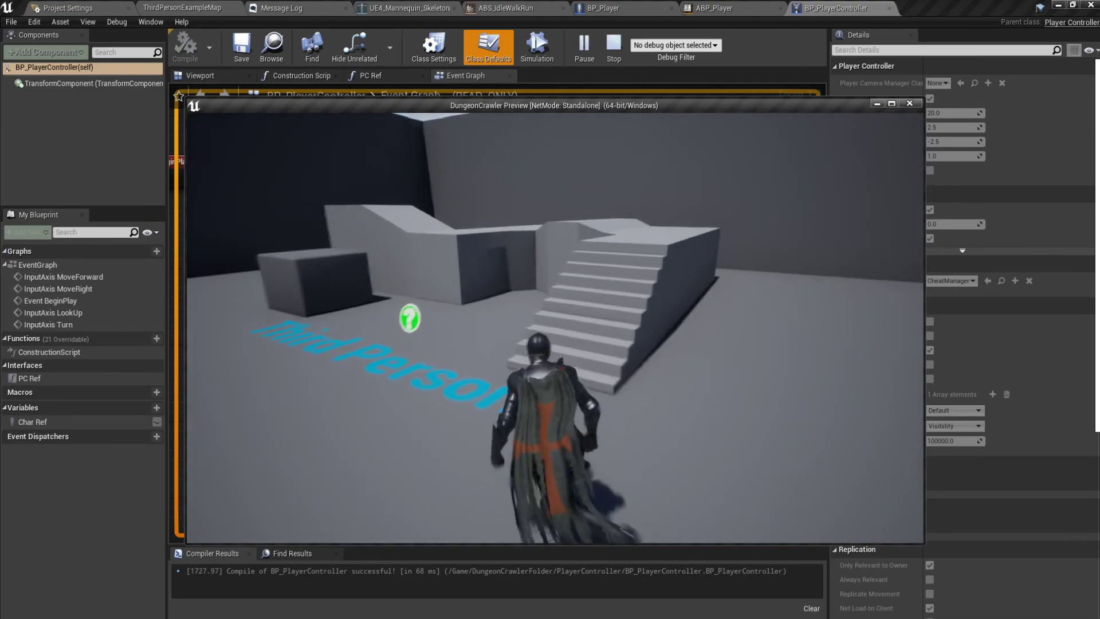
{"action": "key", "text": "w"}
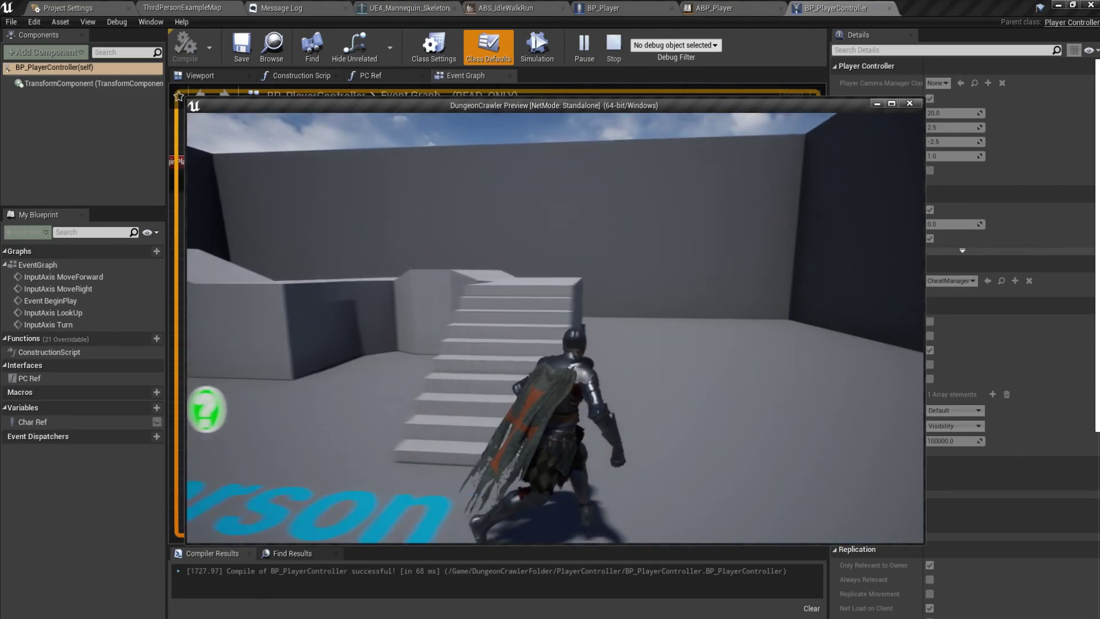
{"action": "key", "text": "w"}
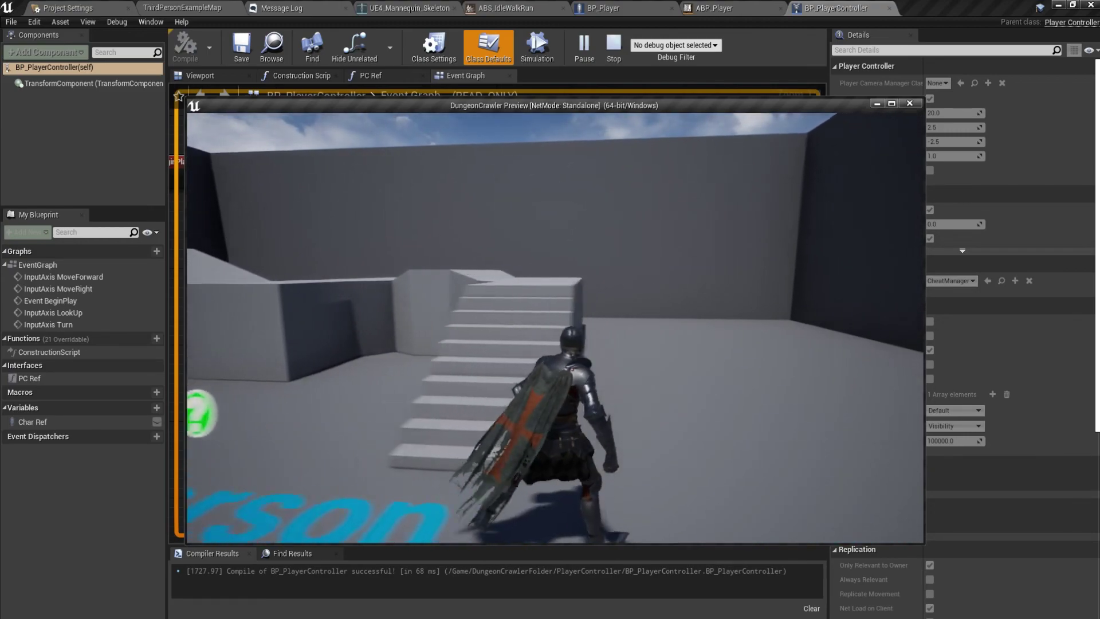
{"action": "key", "text": "w"}
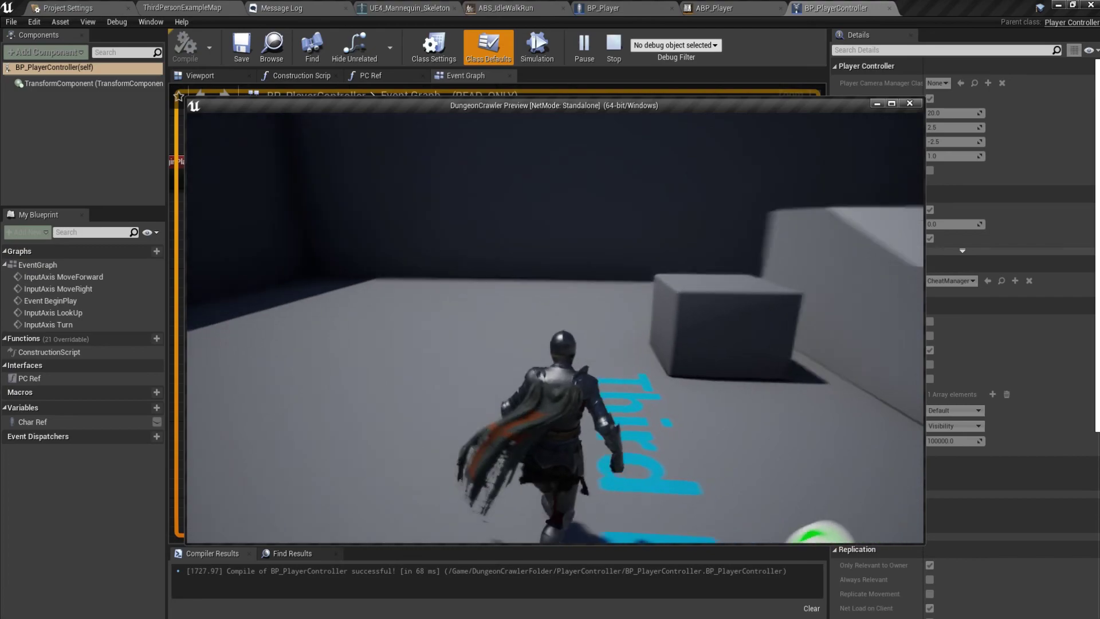
Examine the knight's forward running and left strafing in play while turning the camera around the stairs, ramp and Third Person floor text
{"action": "key", "text": "a"}
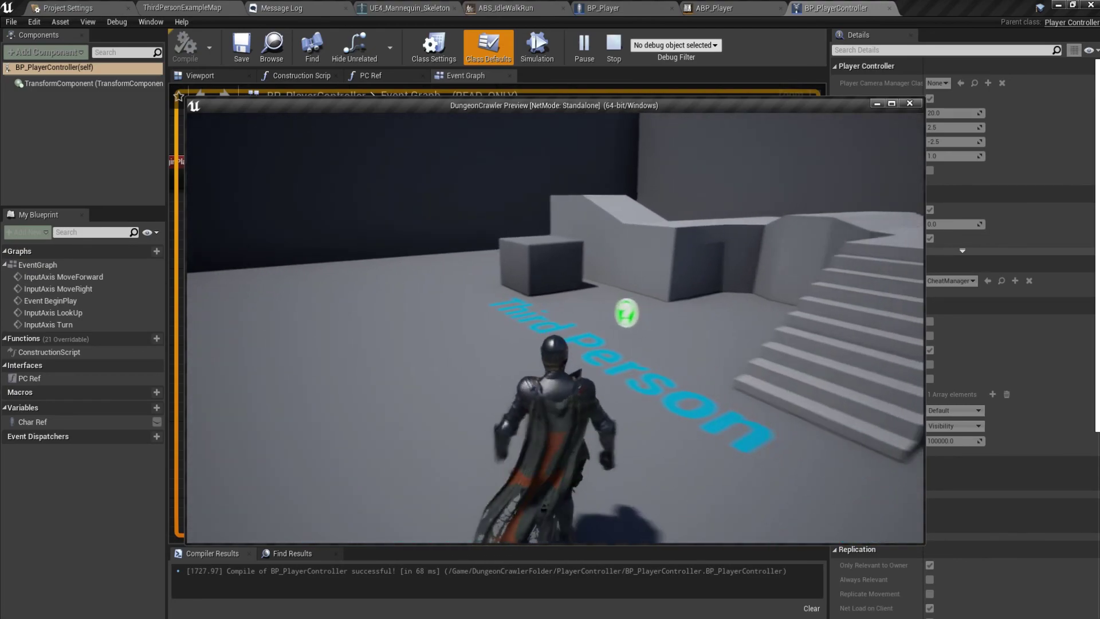
{"action": "key", "text": "w"}
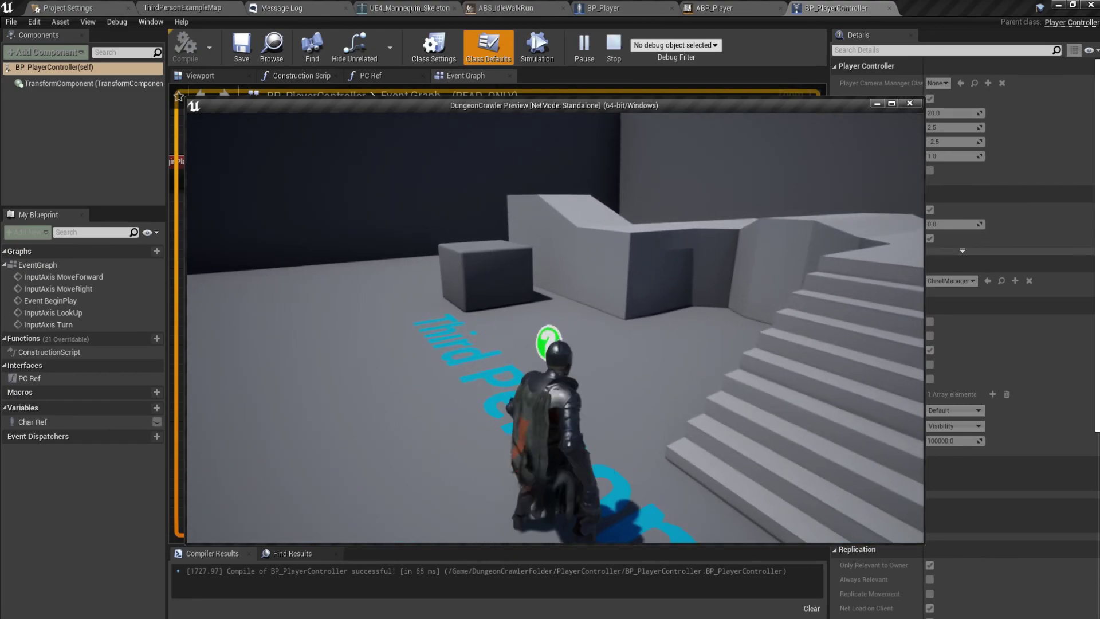
{"action": "key", "text": "w"}
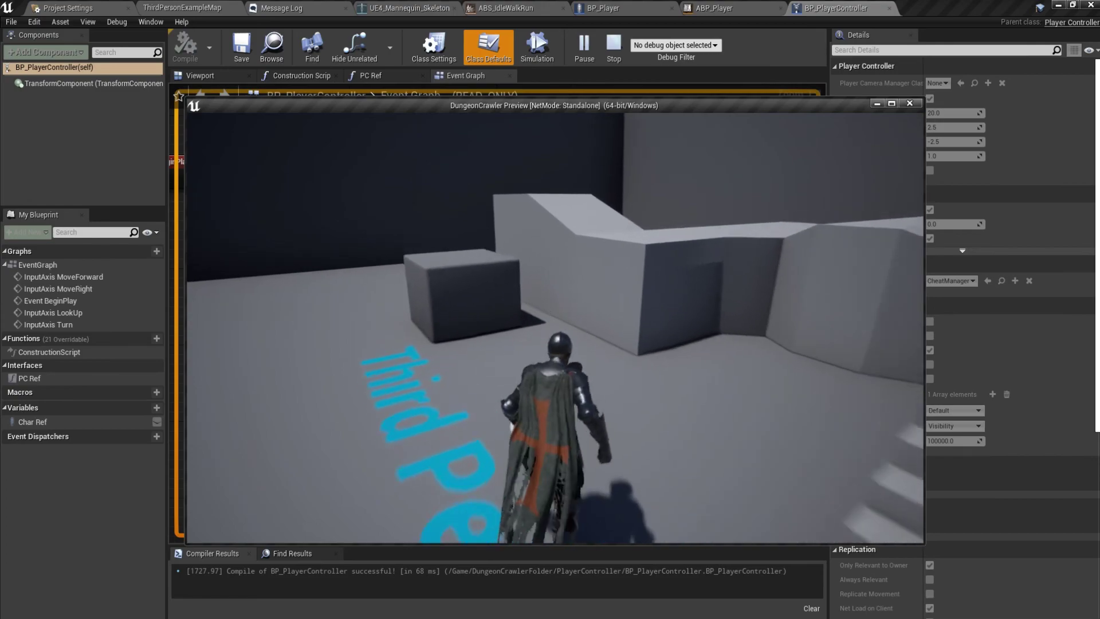
{"action": "key", "text": "a"}
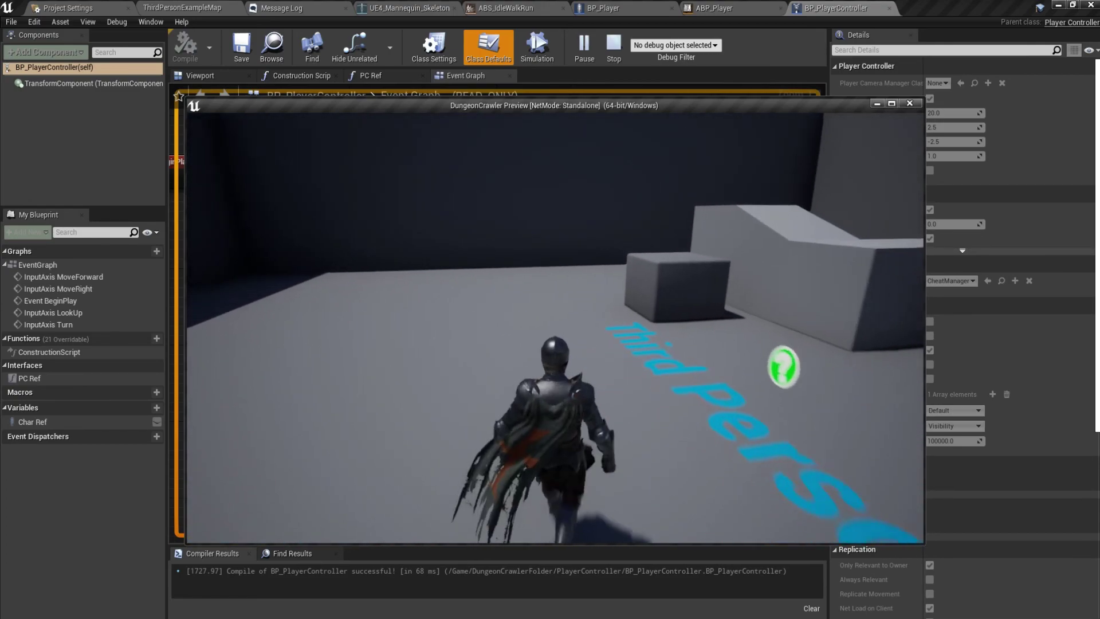
{"action": "key", "text": "w"}
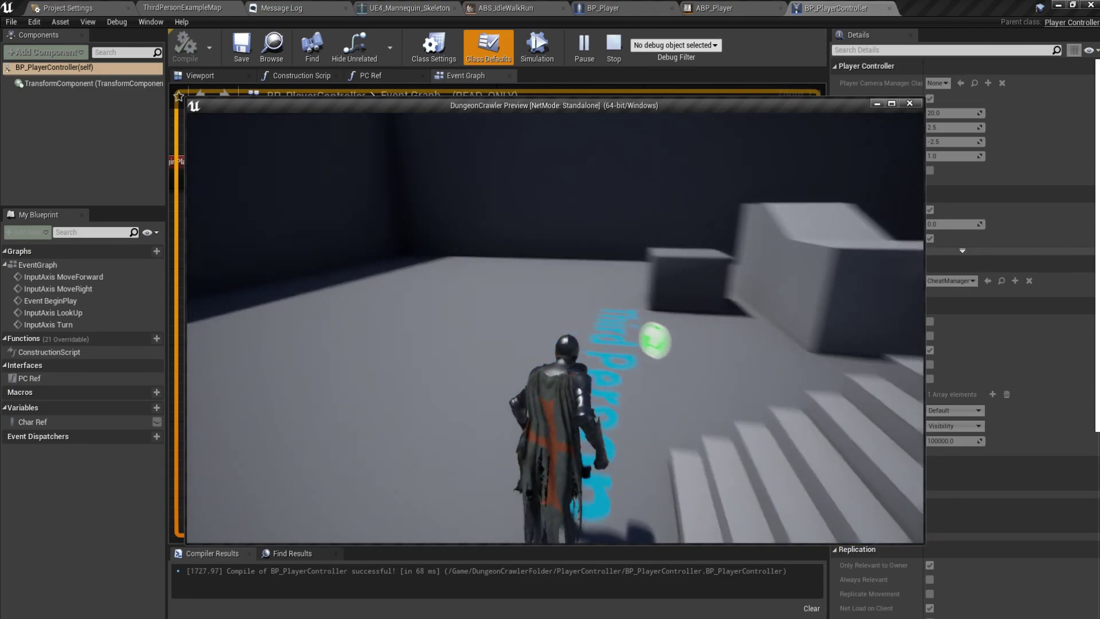
{"action": "key", "text": "w"}
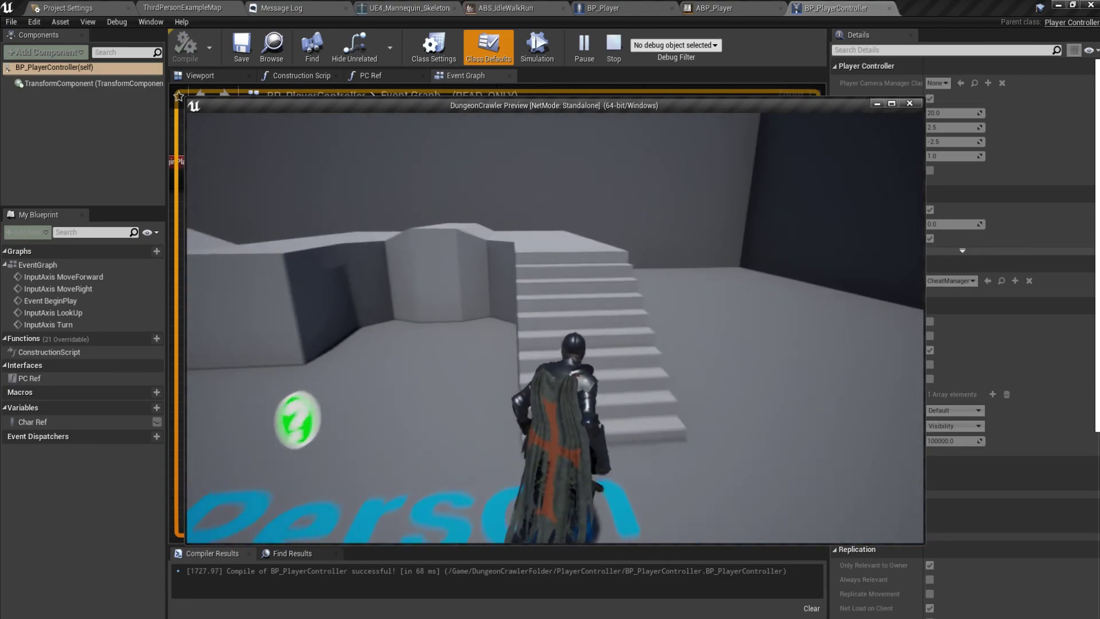
{"action": "key", "text": "w"}
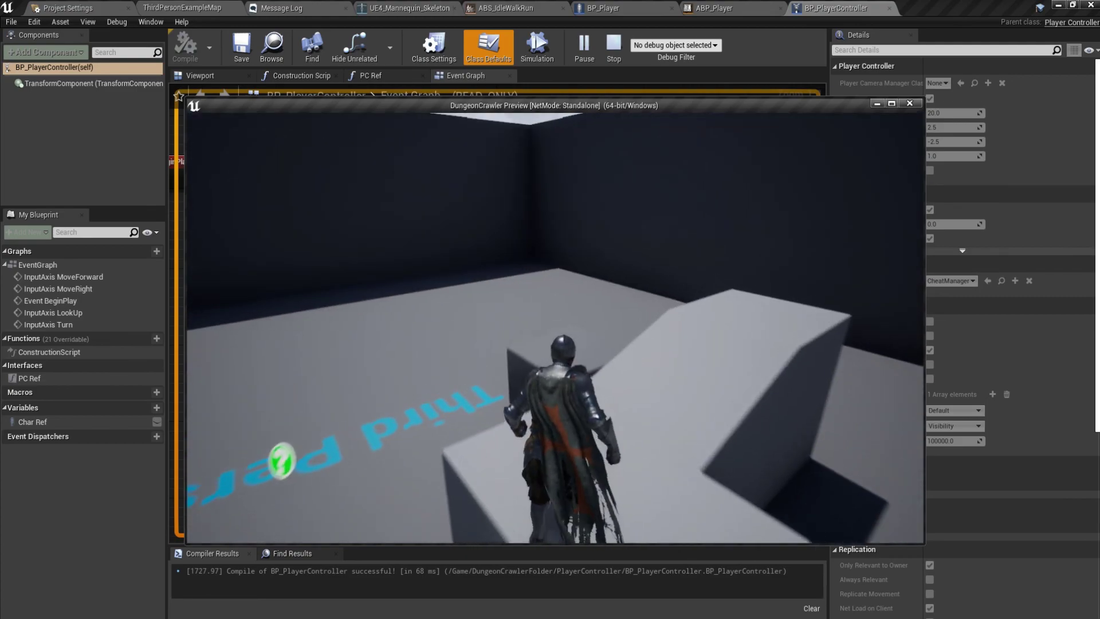
{"action": "key", "text": "w"}
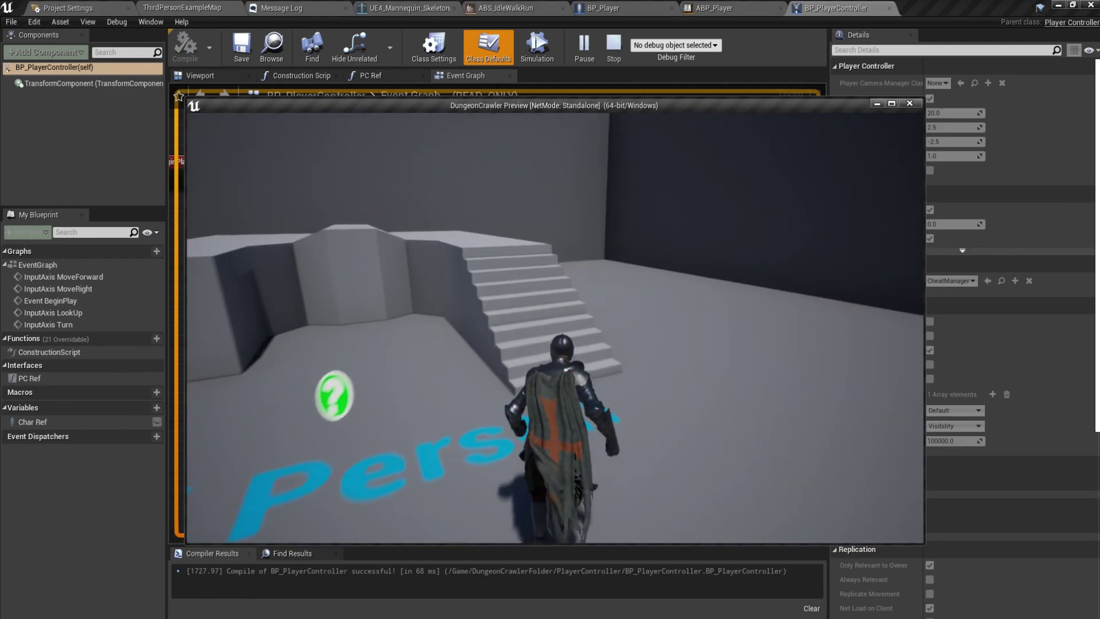
{"action": "key", "text": "w"}
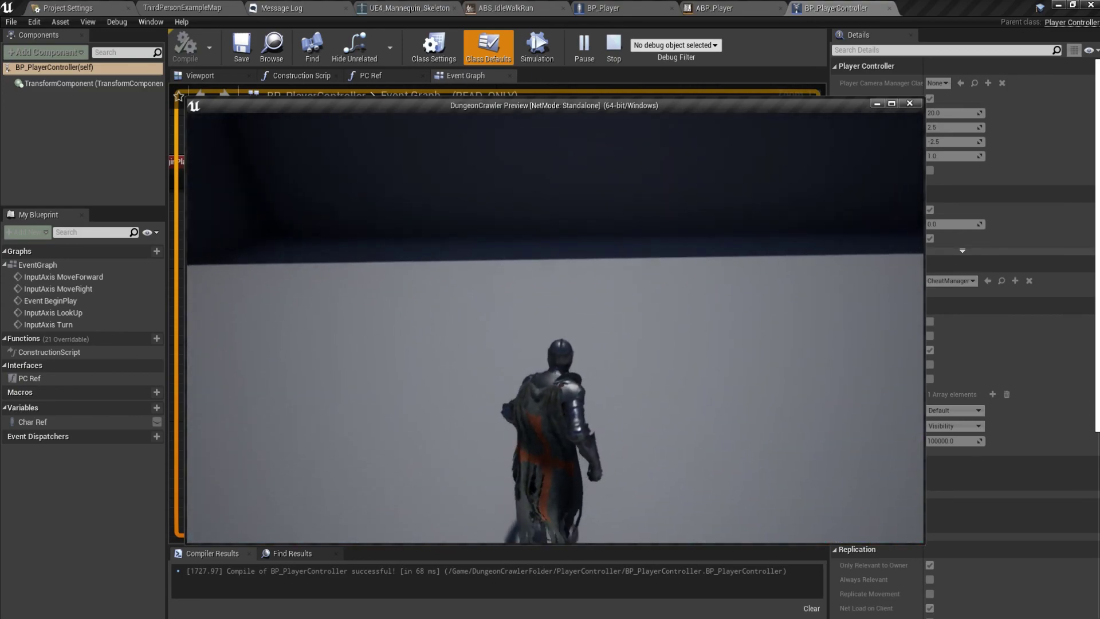
{"action": "key", "text": "w"}
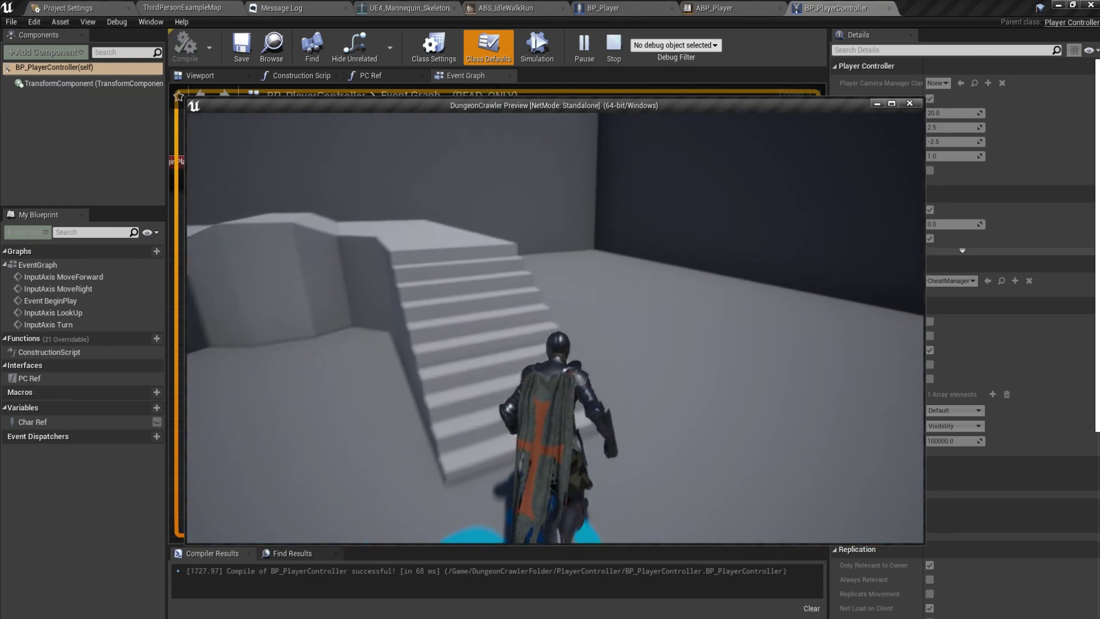
{"action": "key", "text": "w"}
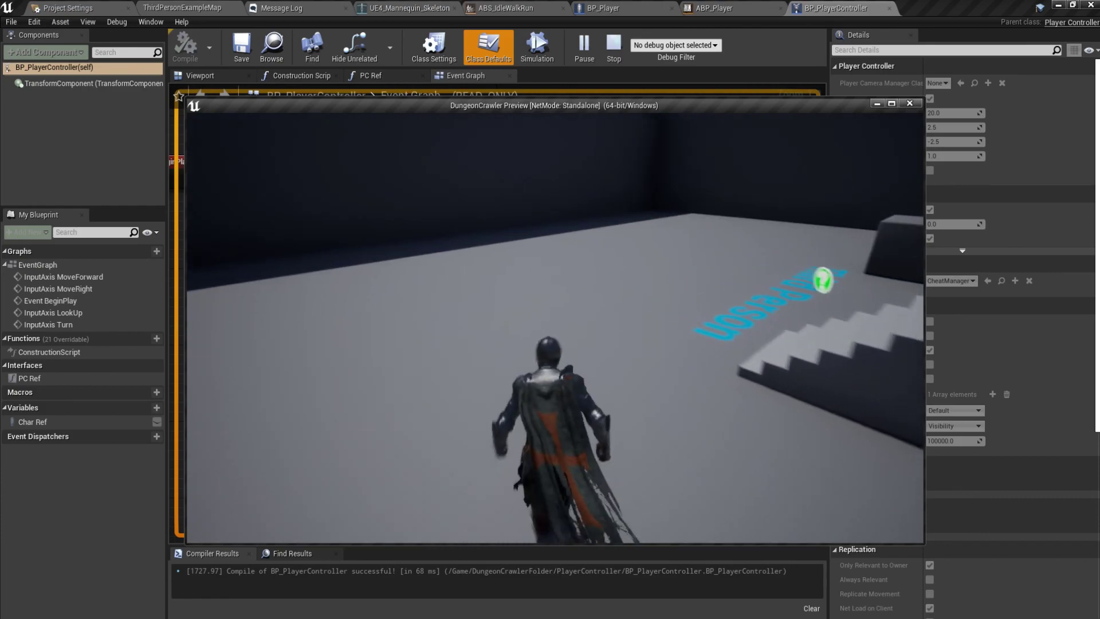
{"action": "key", "text": "w"}
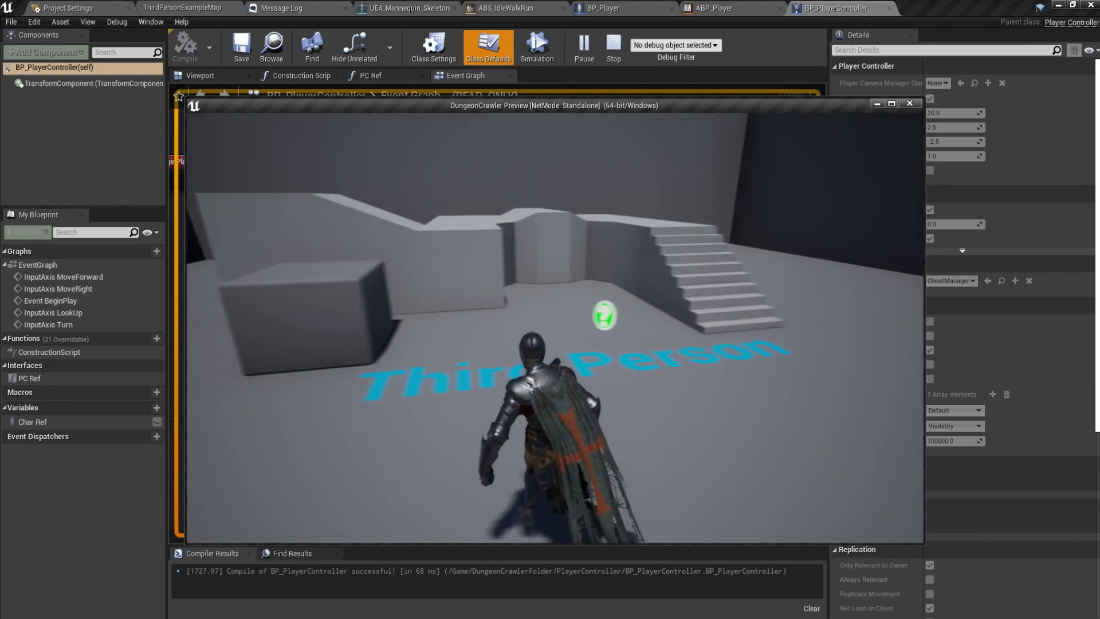
Test strafing left and right, moving backward and running forward in play, checking the directional animations and the follow camera
{"action": "key", "text": "a"}
{"action": "key", "text": "d"}
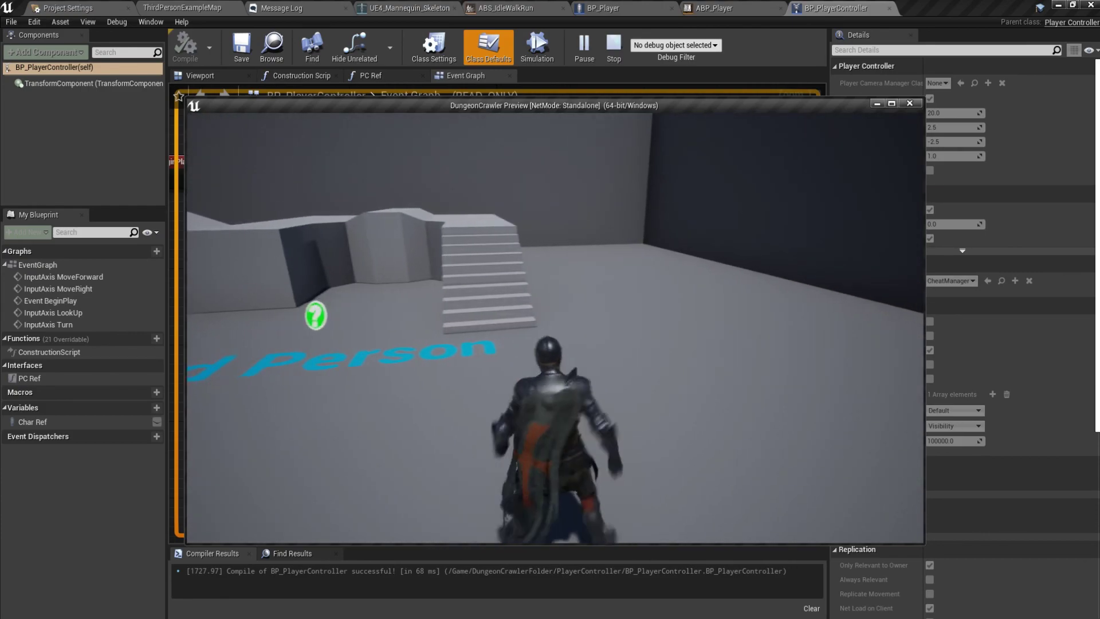
{"action": "key", "text": "s"}
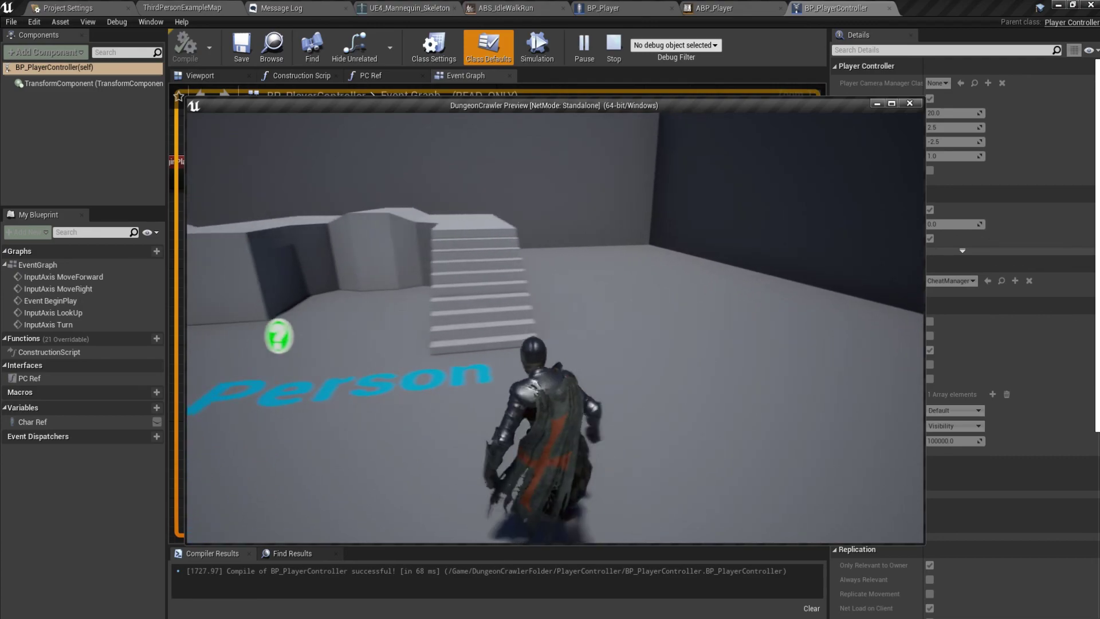
{"action": "key", "text": "w"}
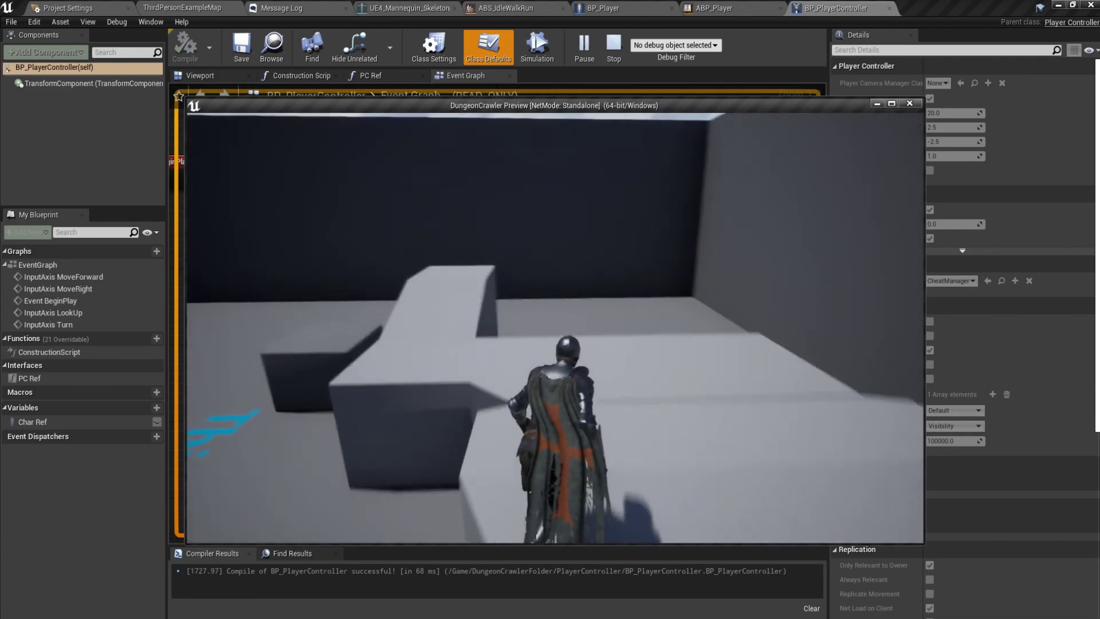
{"action": "key", "text": "w"}
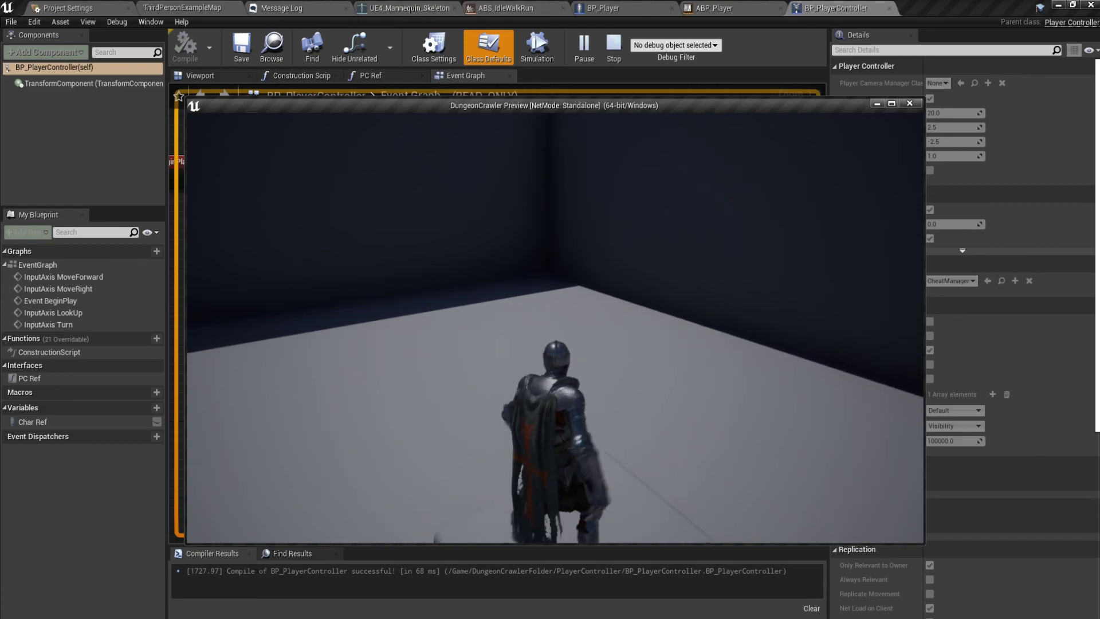
{"action": "key", "text": "w"}
{"action": "key", "text": "d"}
{"action": "key", "text": "a"}
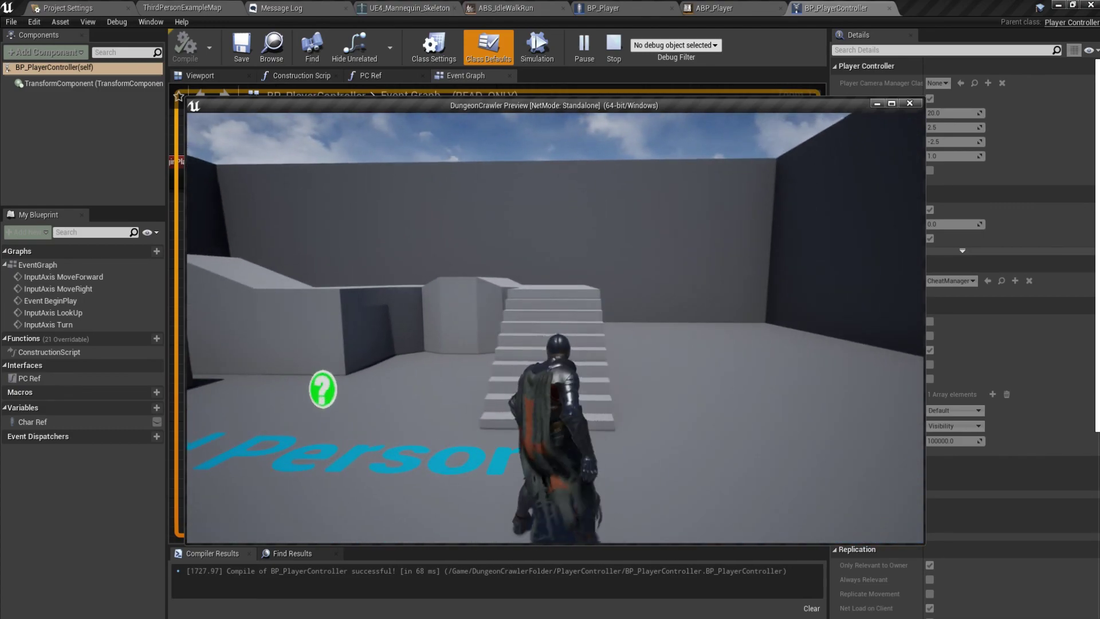